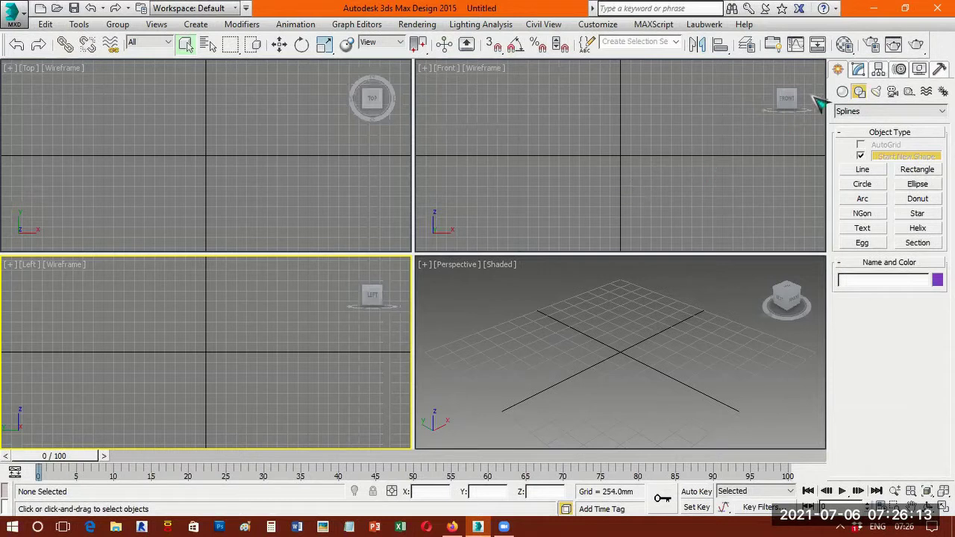
# Maximize the Top viewport and check the available shape categories, keeping Splines as the category.
pyautogui.click(233, 159)
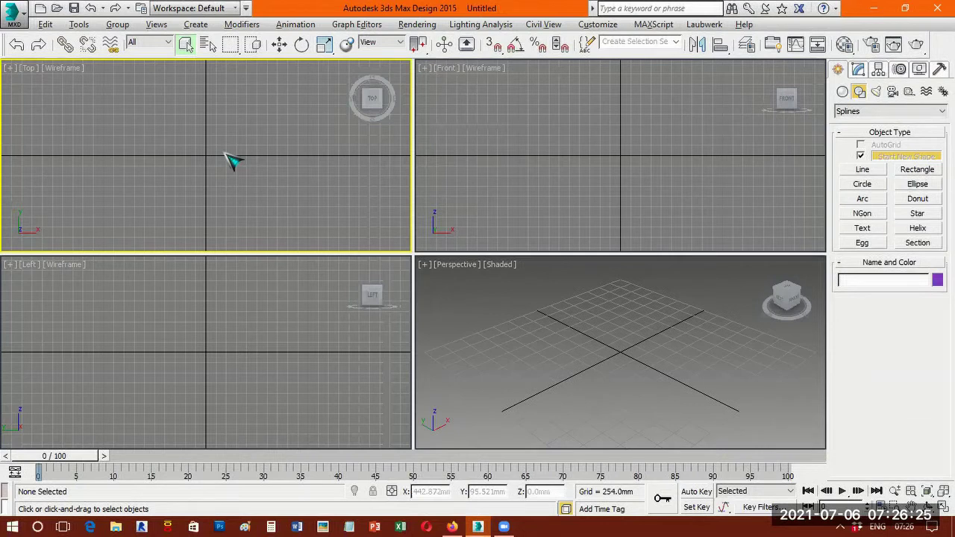
pyautogui.hotkey('alt', 'w')
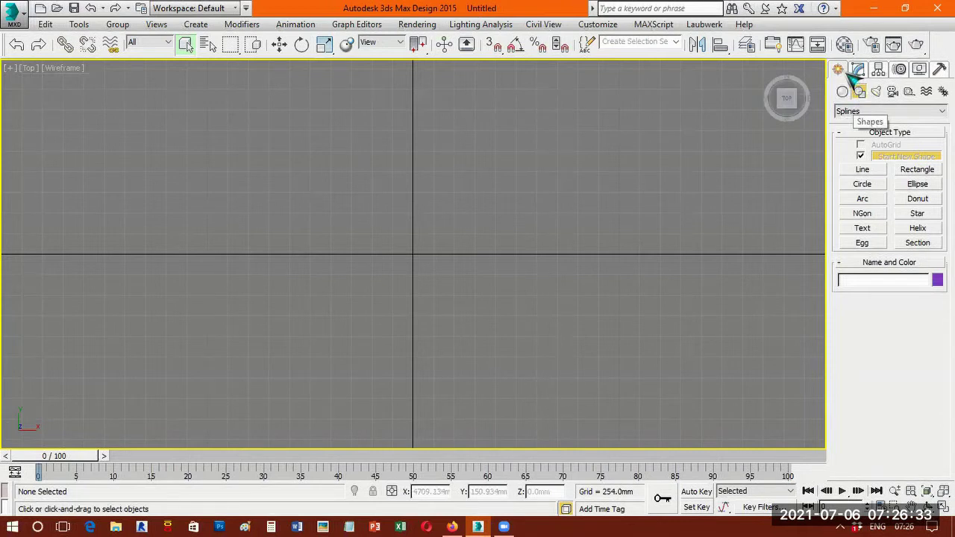
pyautogui.click(872, 112)
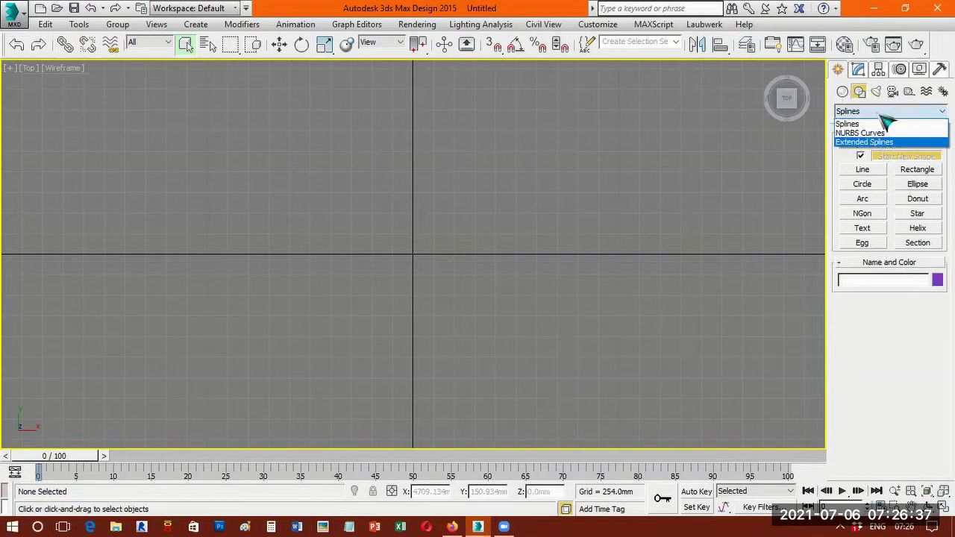
pyautogui.click(881, 116)
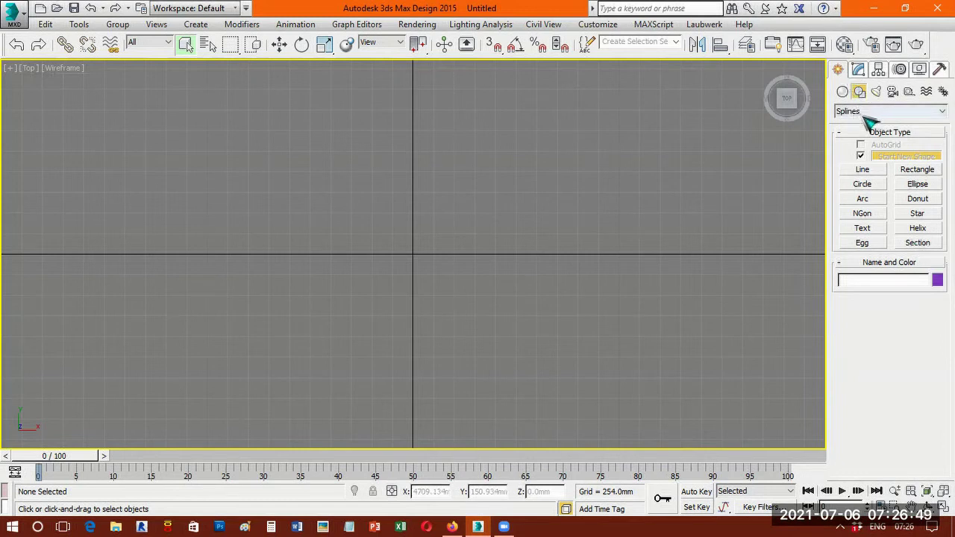
# Draw an open zigzag line with two peaks across the upper half of the Top view using the Line tool.
pyautogui.click(871, 170)
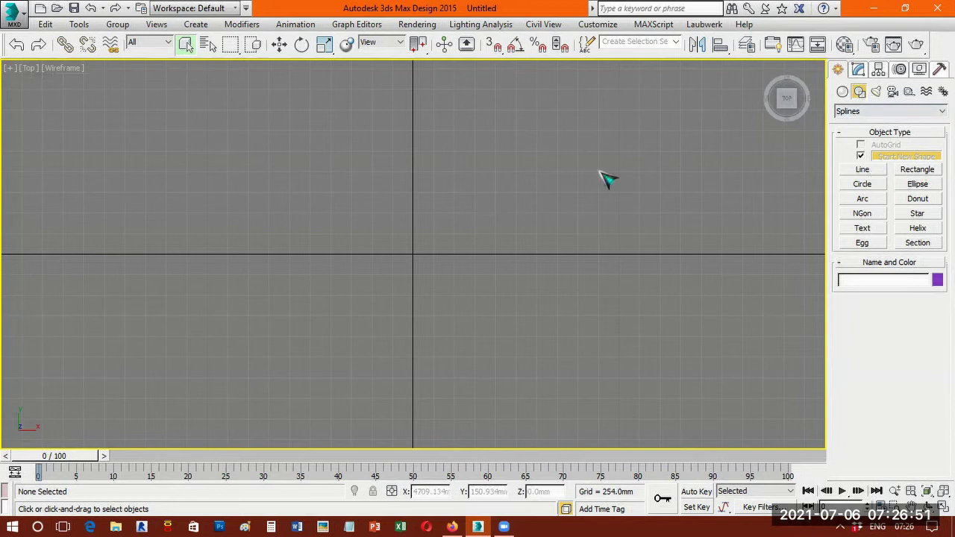
pyautogui.click(180, 291)
pyautogui.click(259, 209)
pyautogui.click(302, 132)
pyautogui.click(367, 252)
pyautogui.click(513, 139)
pyautogui.click(583, 204)
pyautogui.click(592, 255)
pyautogui.rightClick(727, 381)
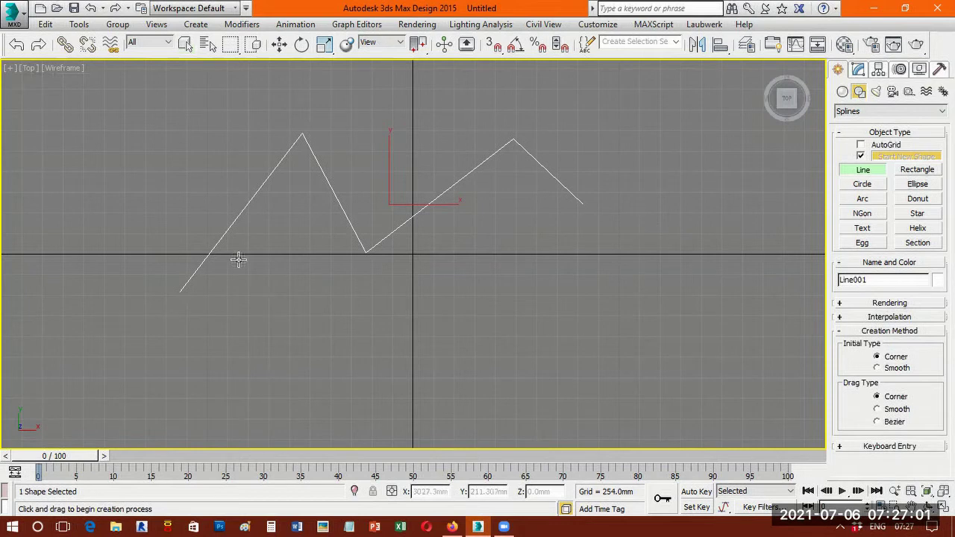
# Draw a second open line of strictly horizontal and vertical segments, starting below the zigzag and stepping around to its other end.
pyautogui.click(252, 314)
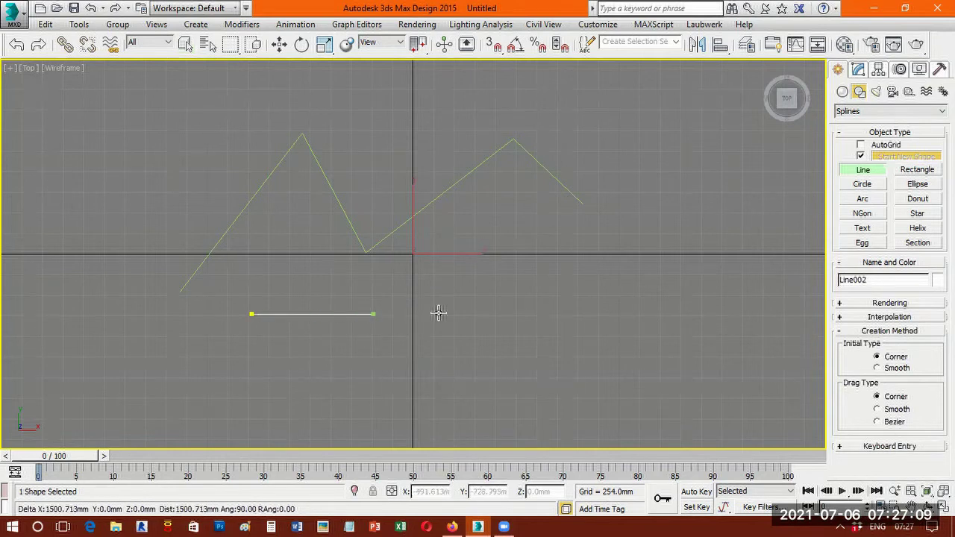
pyautogui.click(471, 308)
pyautogui.keyDown('shift'); pyautogui.click(522, 235); pyautogui.keyUp('shift')
pyautogui.keyDown('shift'); pyautogui.click(542, 233); pyautogui.keyUp('shift')
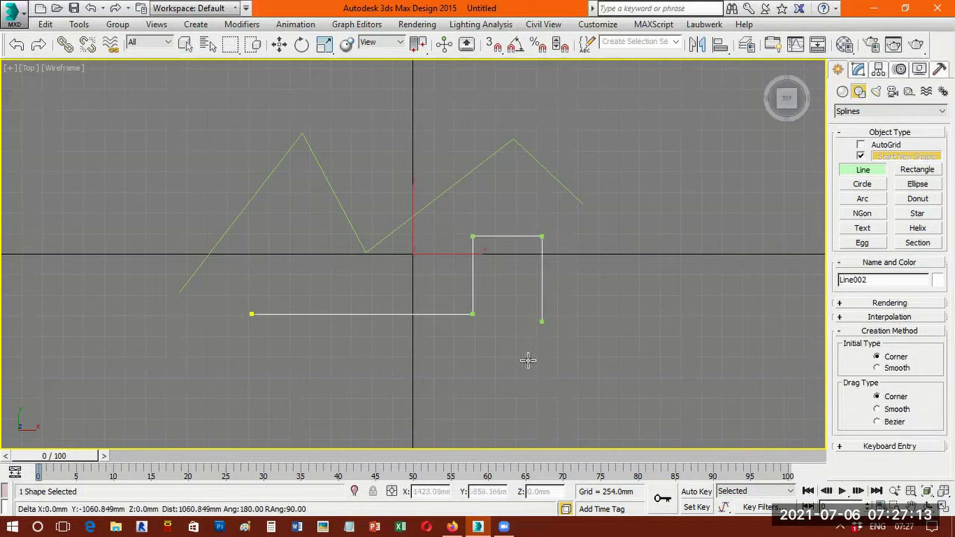
pyautogui.keyDown('shift'); pyautogui.click(528, 360); pyautogui.keyUp('shift')
pyautogui.keyDown('shift'); pyautogui.click(596, 327); pyautogui.keyUp('shift')
pyautogui.keyDown('shift'); pyautogui.click(659, 333); pyautogui.keyUp('shift')
pyautogui.keyDown('shift'); pyautogui.click(674, 408); pyautogui.keyUp('shift')
pyautogui.keyDown('shift'); pyautogui.click(729, 408); pyautogui.keyUp('shift')
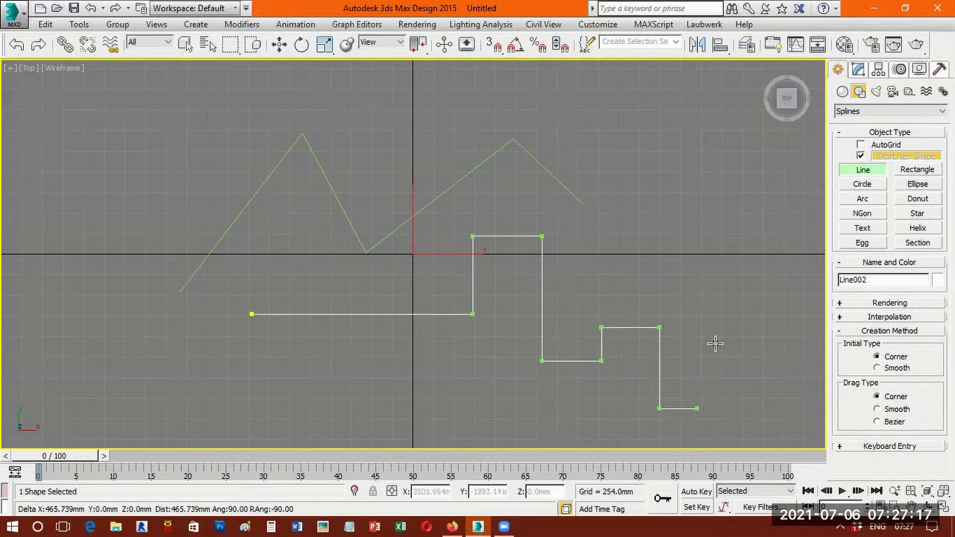
pyautogui.keyDown('shift'); pyautogui.click(645, 286); pyautogui.keyUp('shift')
pyautogui.keyDown('shift'); pyautogui.click(644, 284); pyautogui.keyUp('shift')
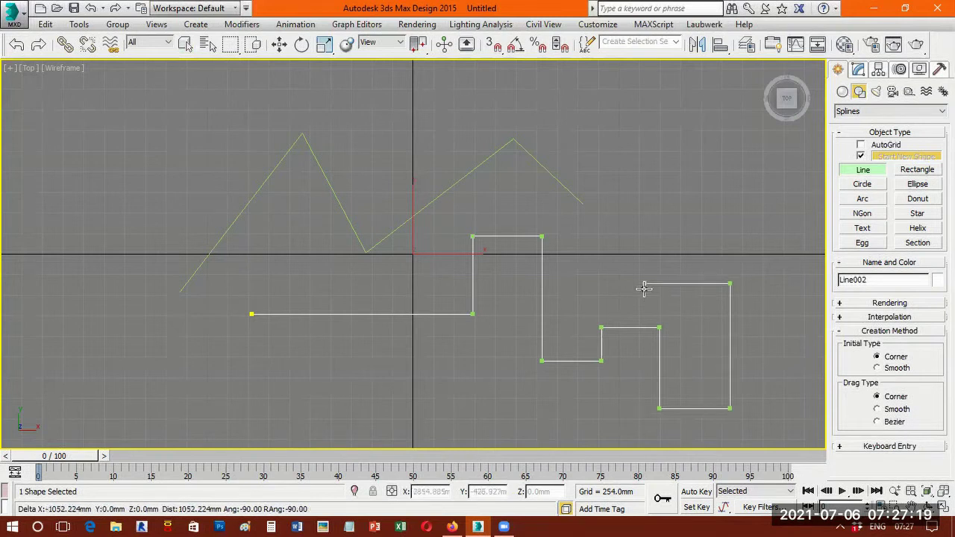
pyautogui.keyDown('shift'); pyautogui.click(643, 228); pyautogui.keyUp('shift')
pyautogui.keyDown('shift'); pyautogui.click(581, 287); pyautogui.keyUp('shift')
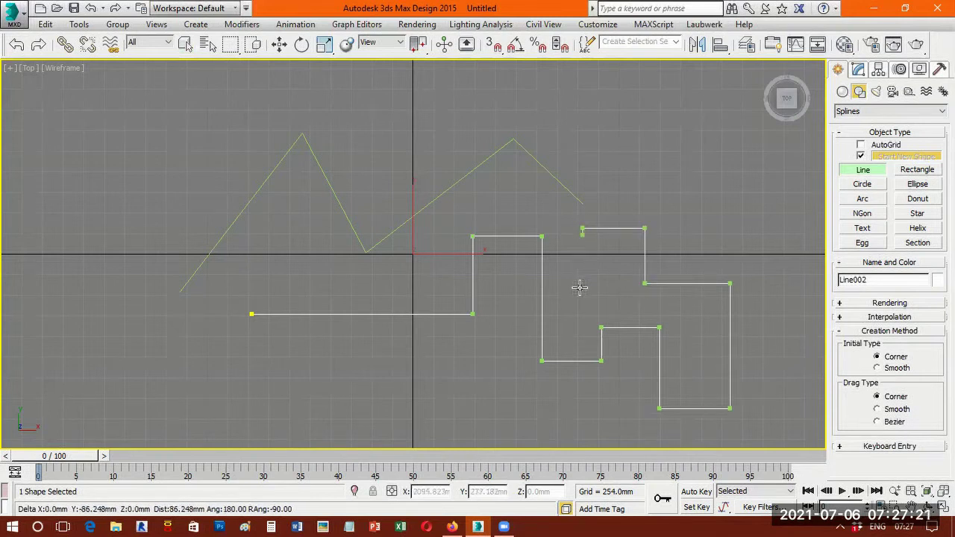
pyautogui.keyDown('shift'); pyautogui.click(581, 288); pyautogui.keyUp('shift')
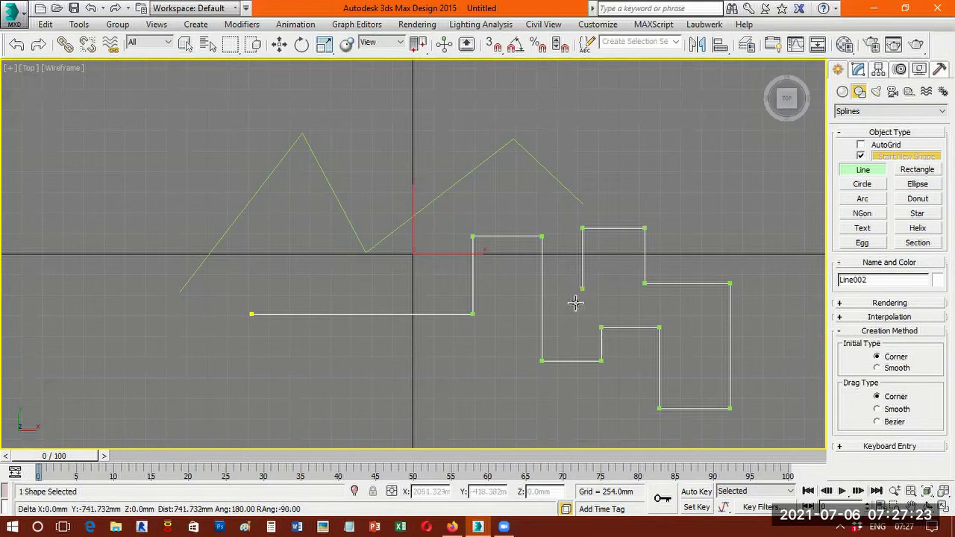
pyautogui.keyDown('shift'); pyautogui.click(560, 217); pyautogui.keyUp('shift')
pyautogui.rightClick(559, 216)
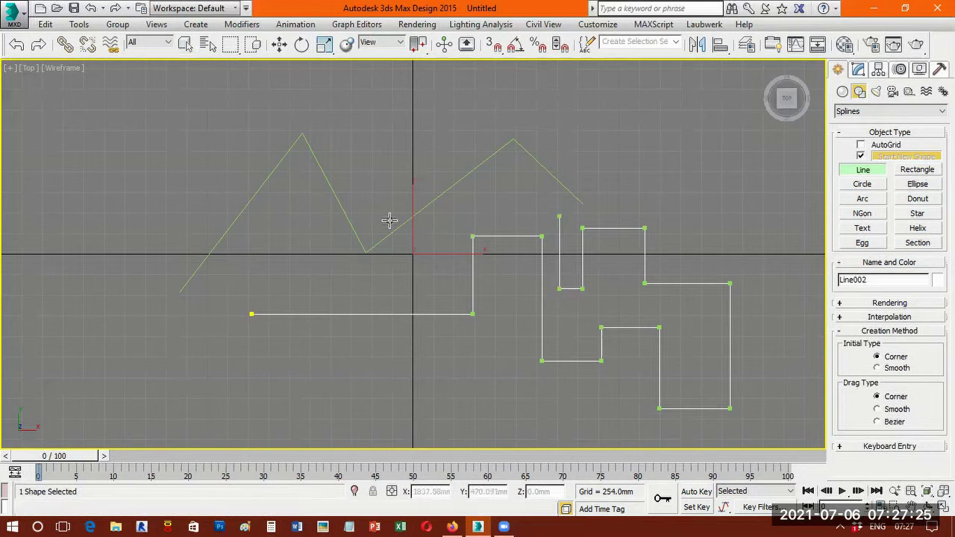
pyautogui.keyDown('shift'); pyautogui.click(496, 215); pyautogui.keyUp('shift')
pyautogui.rightClick(333, 216)
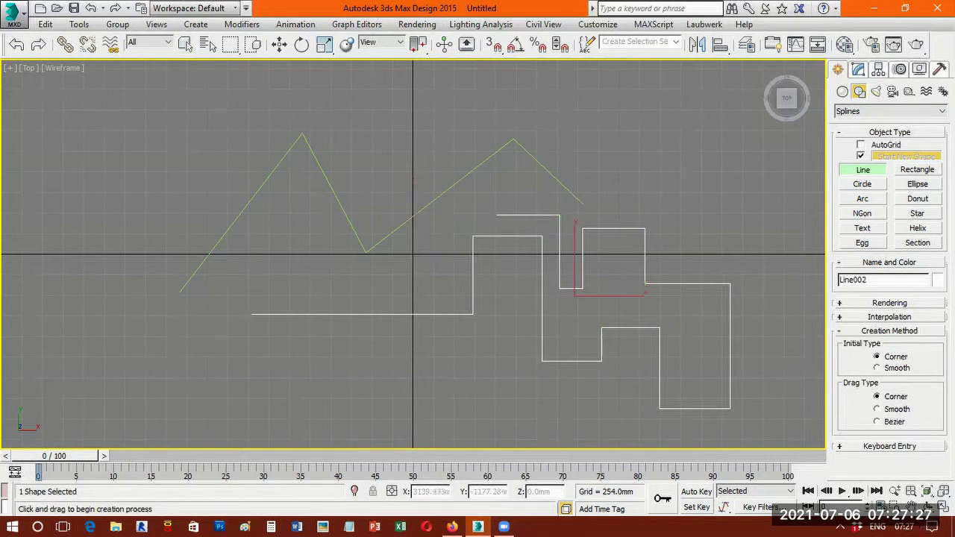
# Draw an irregular five-sided line in the empty area beside the stepped line, ending on its first vertex and closing the spline.
pyautogui.click(911, 507)
pyautogui.moveTo(460, 295); pyautogui.dragTo(398, 290)
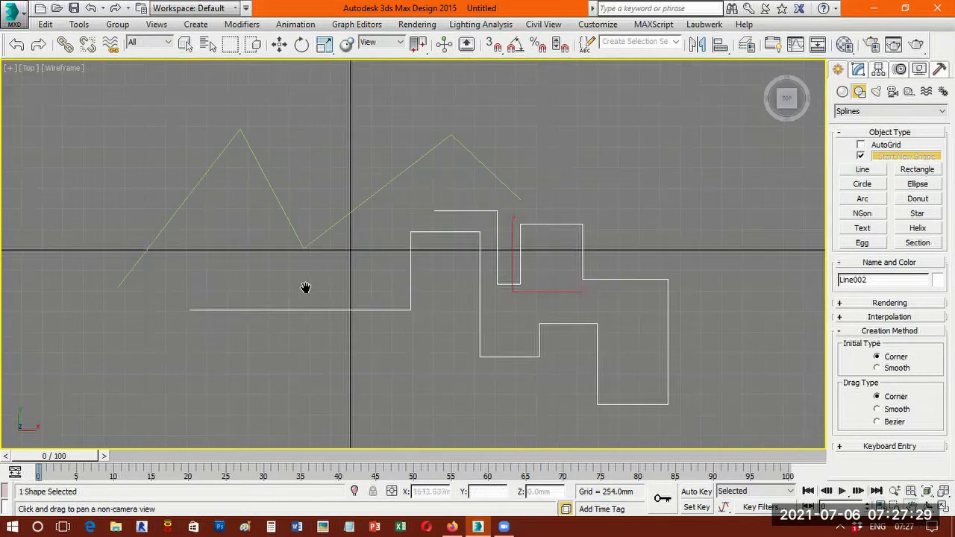
pyautogui.moveTo(817, 179); pyautogui.dragTo(480, 184)
pyautogui.rightClick(389, 236)
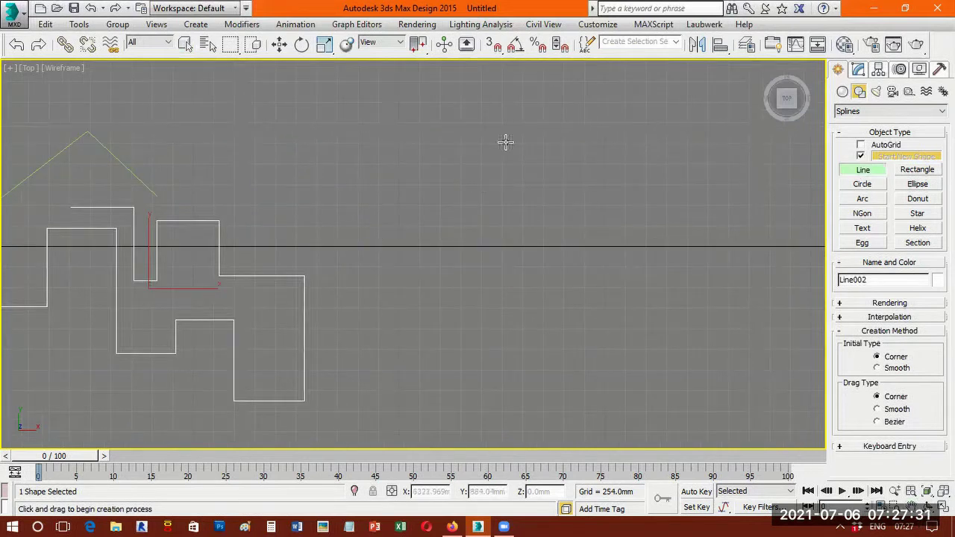
pyautogui.click(387, 238)
pyautogui.click(525, 114)
pyautogui.click(633, 222)
pyautogui.click(596, 315)
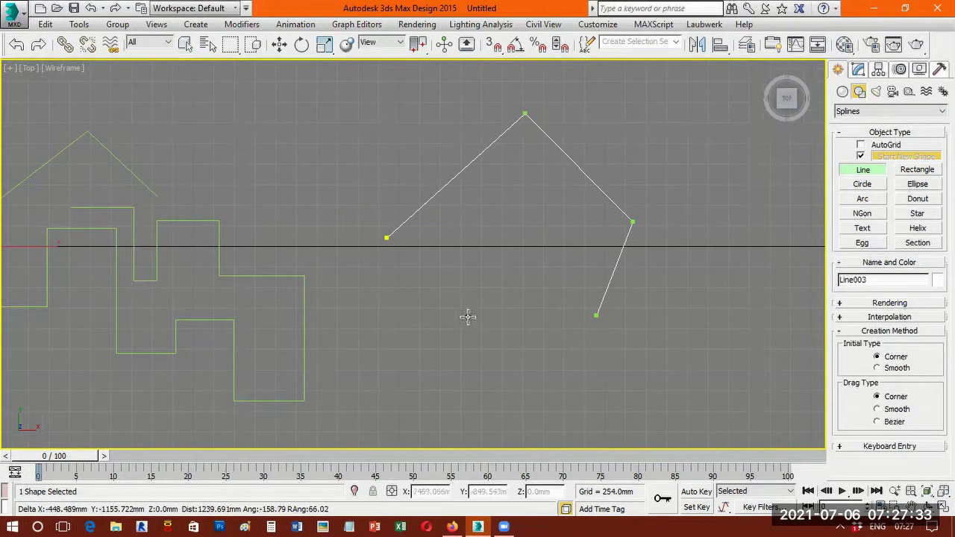
pyautogui.click(574, 362)
pyautogui.click(474, 317)
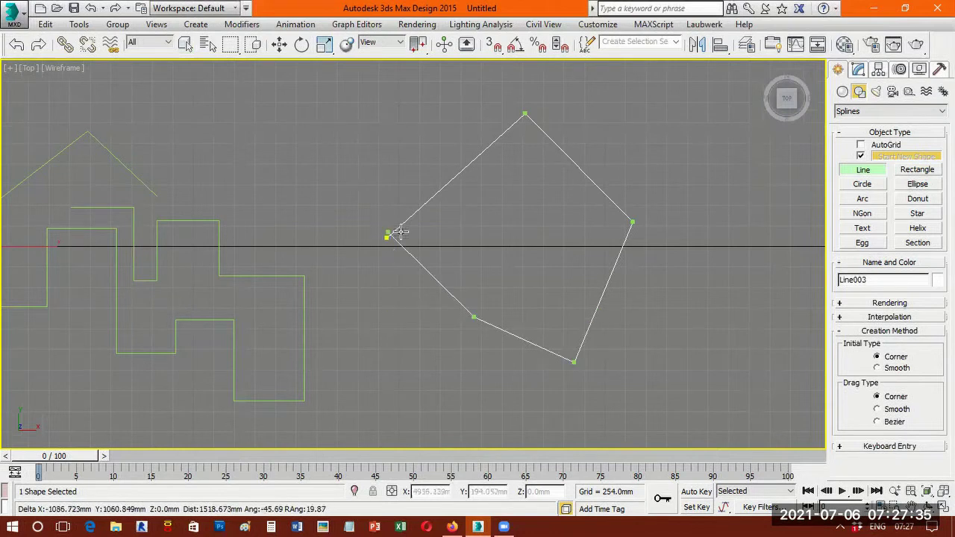
pyautogui.scroll(2, 389, 236)
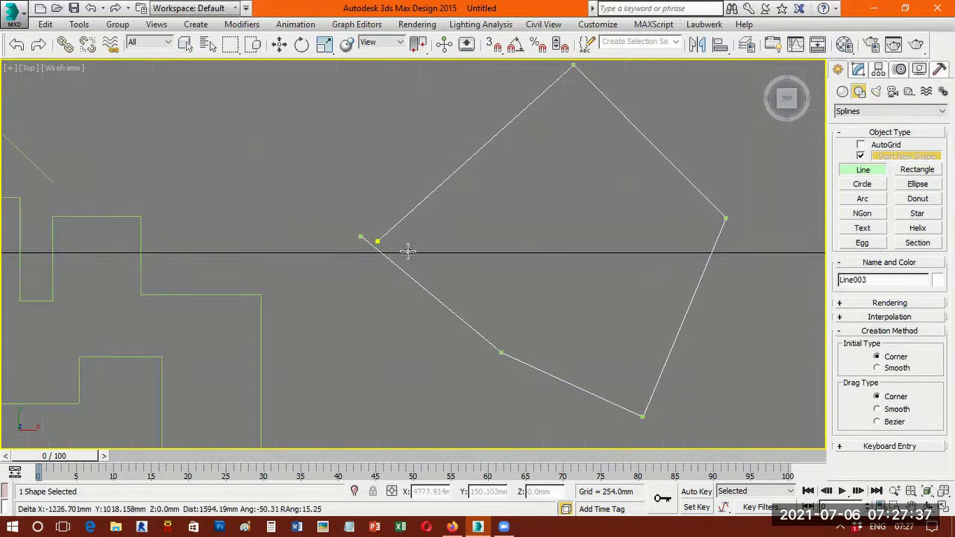
pyautogui.scroll(-2, 642, 237)
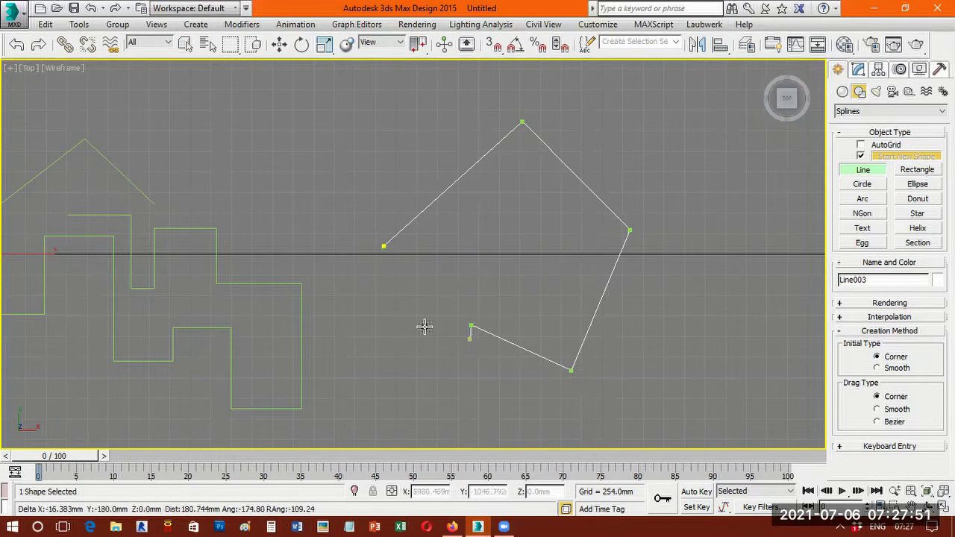
pyautogui.click(384, 249)
pyautogui.moveTo(478, 243); pyautogui.dragTo(226, 177)
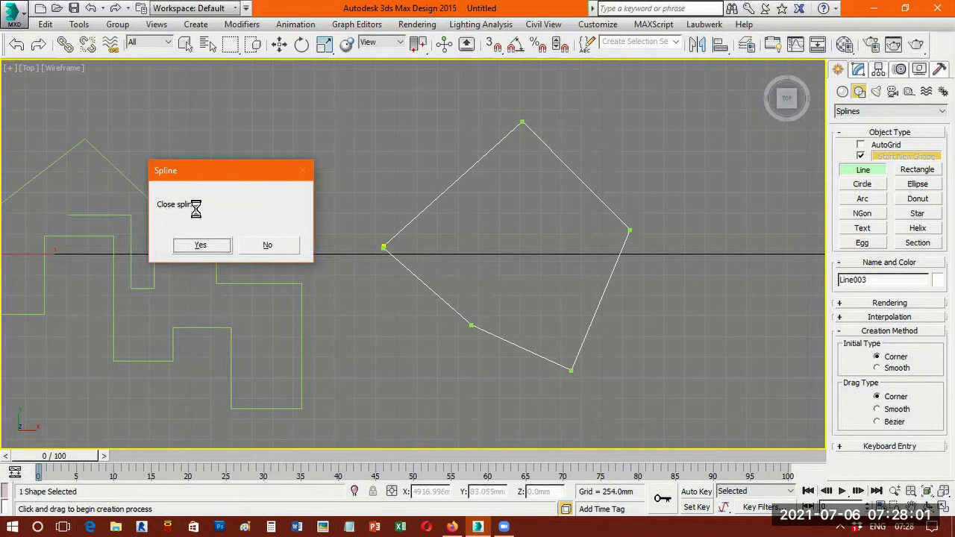
pyautogui.click(212, 249)
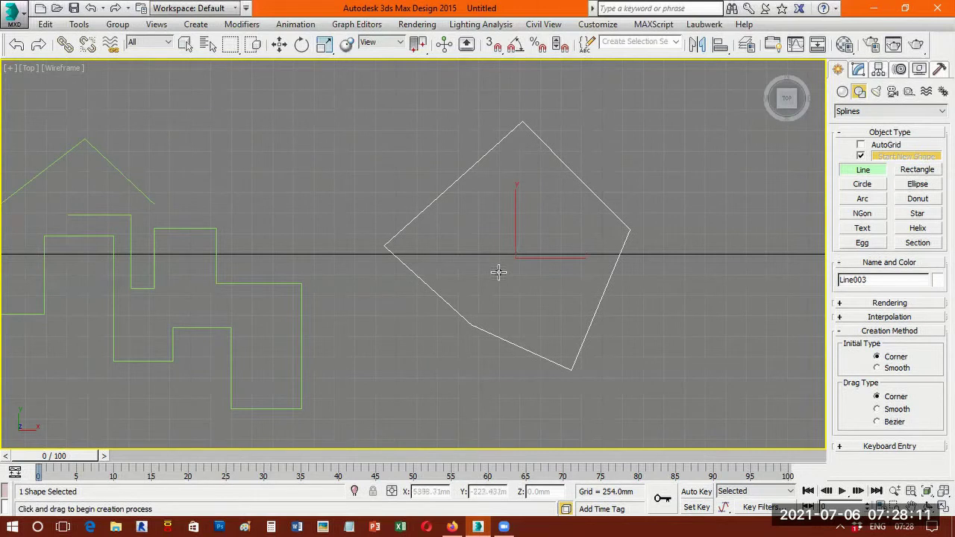
# Draw an open, irregular line of five straight segments in the empty area beside the closed five-sided shape.
pyautogui.click(912, 507)
pyautogui.moveTo(558, 280); pyautogui.dragTo(303, 279)
pyautogui.click(868, 168)
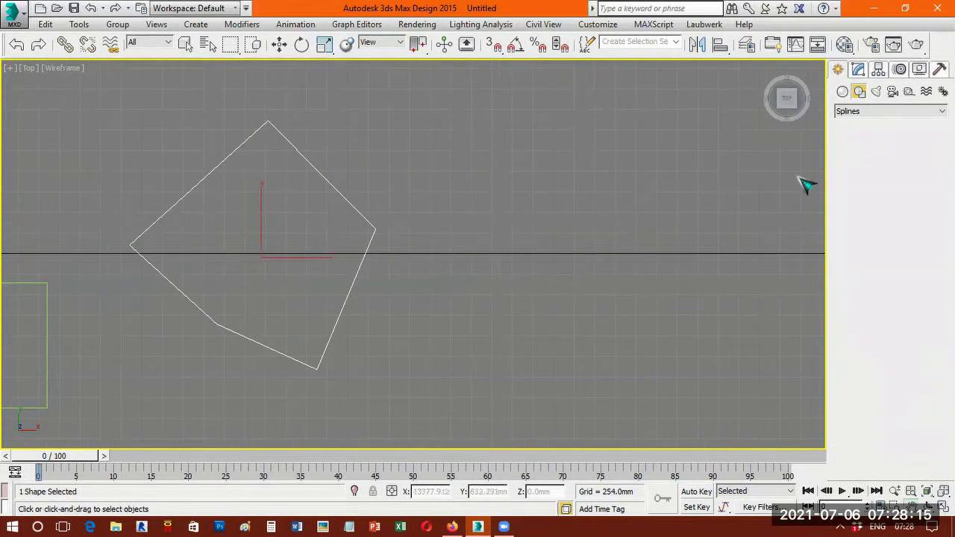
pyautogui.click(460, 237)
pyautogui.click(529, 287)
pyautogui.click(515, 403)
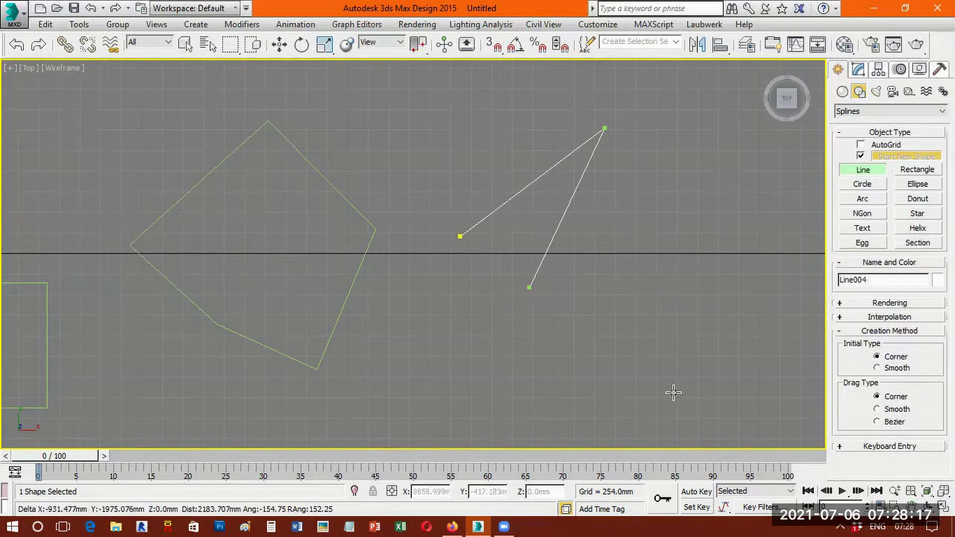
pyautogui.click(674, 393)
pyautogui.click(682, 269)
pyautogui.rightClick(728, 191)
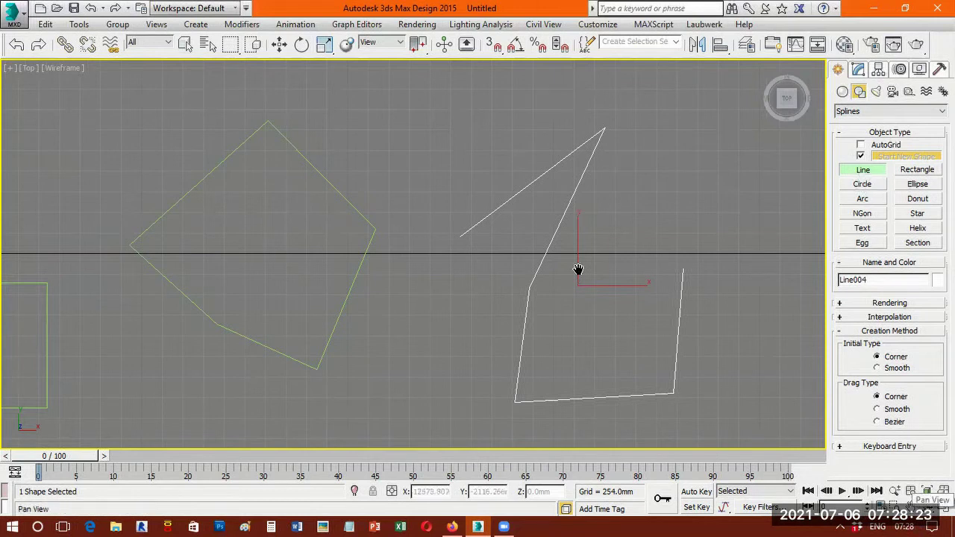
# Draw a circle from its center with a radius of about 2048 mm, overlapping the end of the last open line.
pyautogui.hotkey('ctrl', 'p')
pyautogui.click(862, 187)
pyautogui.moveTo(535, 208); pyautogui.dragTo(560, 316)
pyautogui.moveTo(562, 271); pyautogui.dragTo(569, 305)
pyautogui.moveTo(571, 350); pyautogui.dragTo(624, 361)
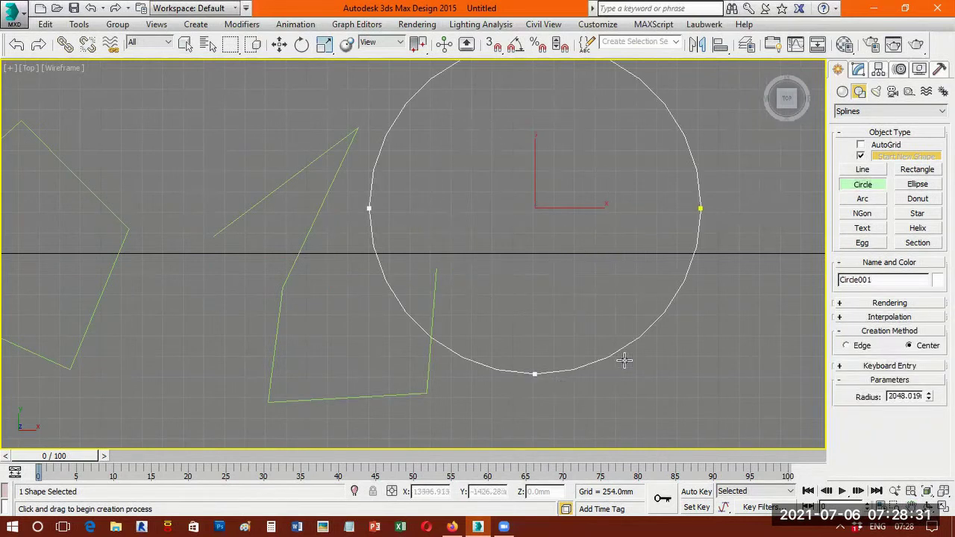
# Smooth the circle's segmented outline by enabling Adaptive interpolation.
pyautogui.scroll(2, 624, 361)
pyautogui.scroll(2, 233, 410)
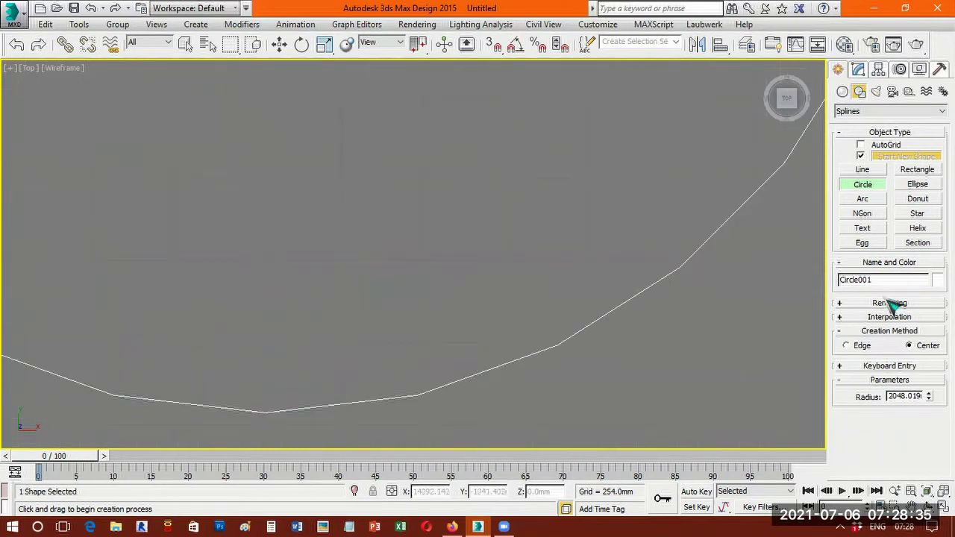
pyautogui.click(860, 70)
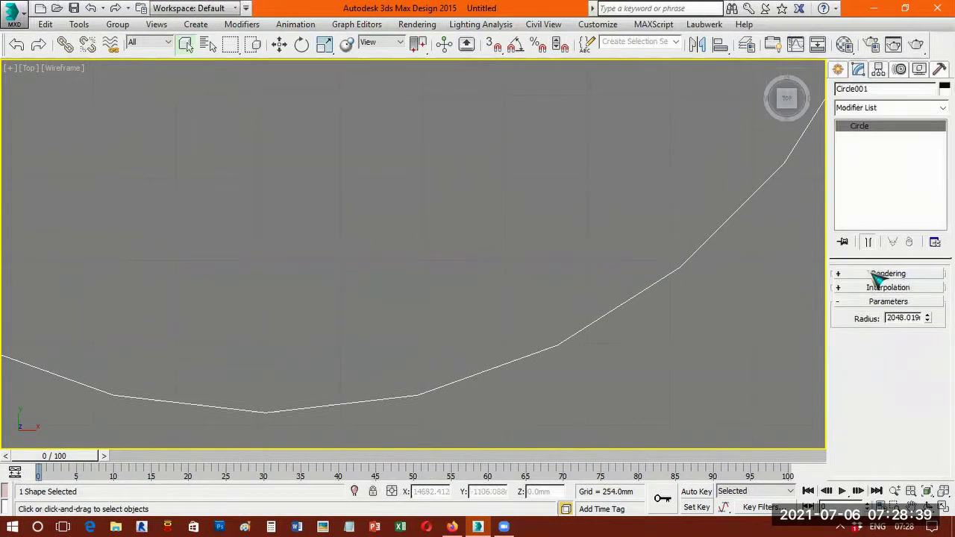
pyautogui.click(887, 289)
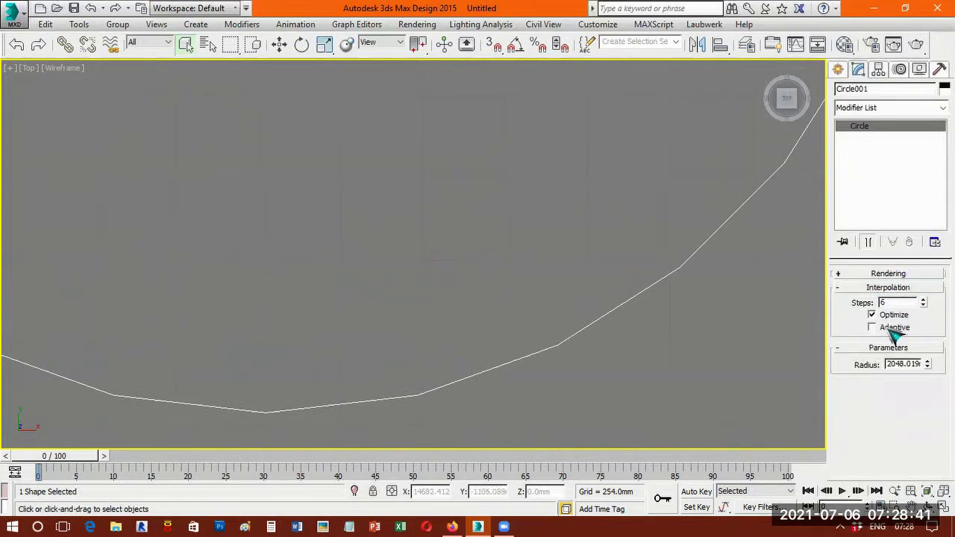
pyautogui.click(889, 330)
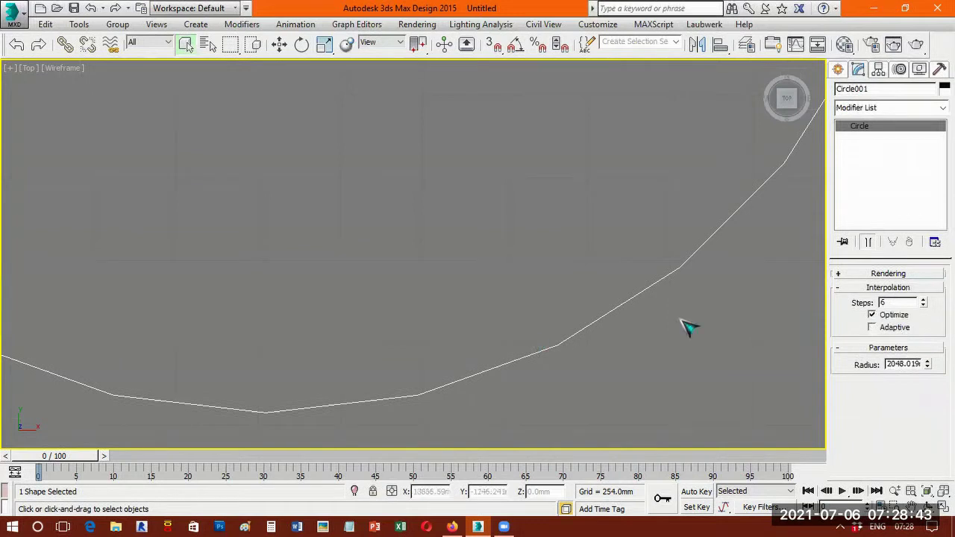
pyautogui.click(888, 330)
pyautogui.click(891, 336)
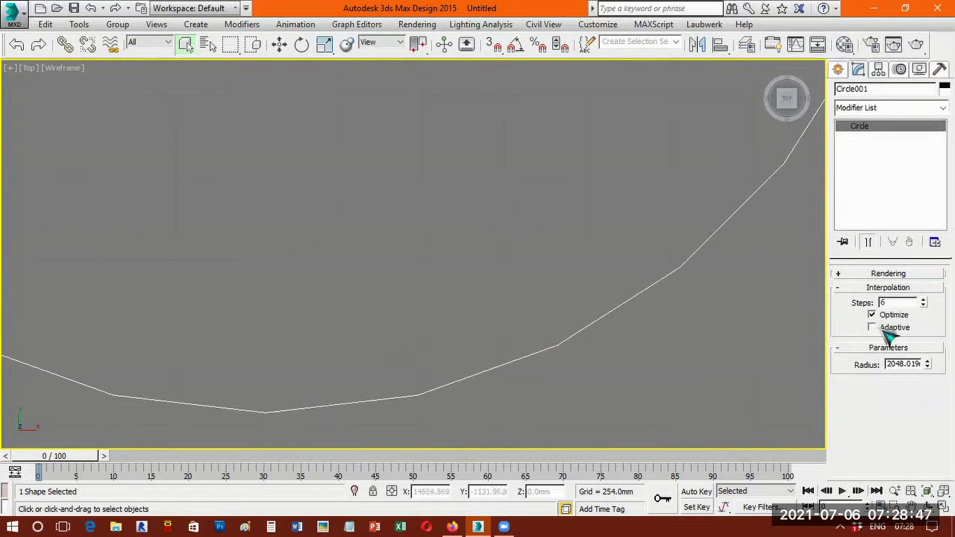
pyautogui.click(887, 335)
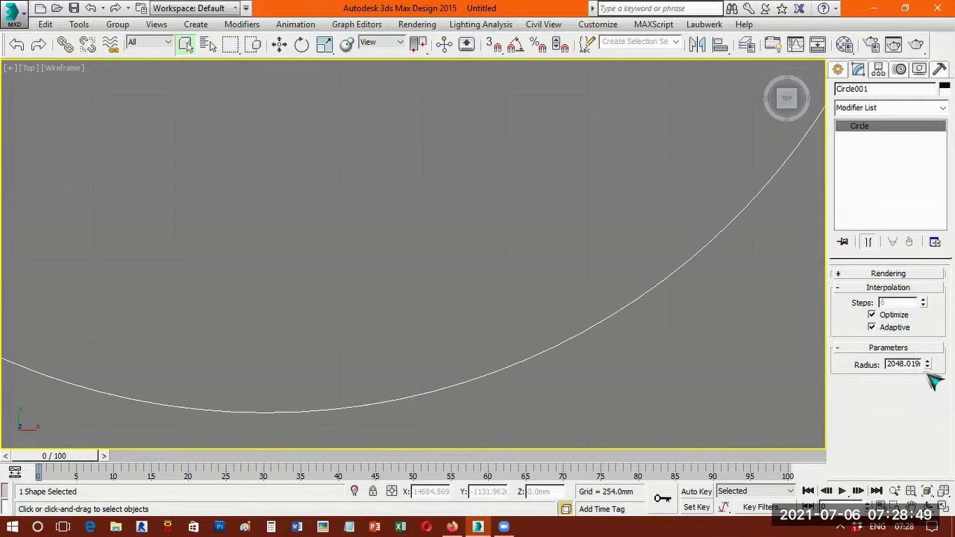
# Set the circle's radius to 1000 mm.
pyautogui.scroll(-10, 643, 317)
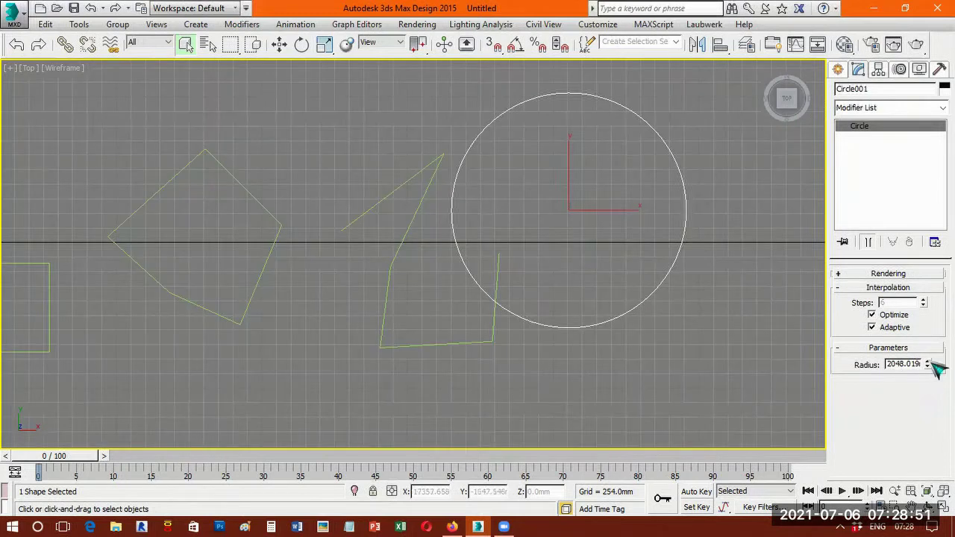
pyautogui.moveTo(922, 416); pyautogui.dragTo(928, 376)
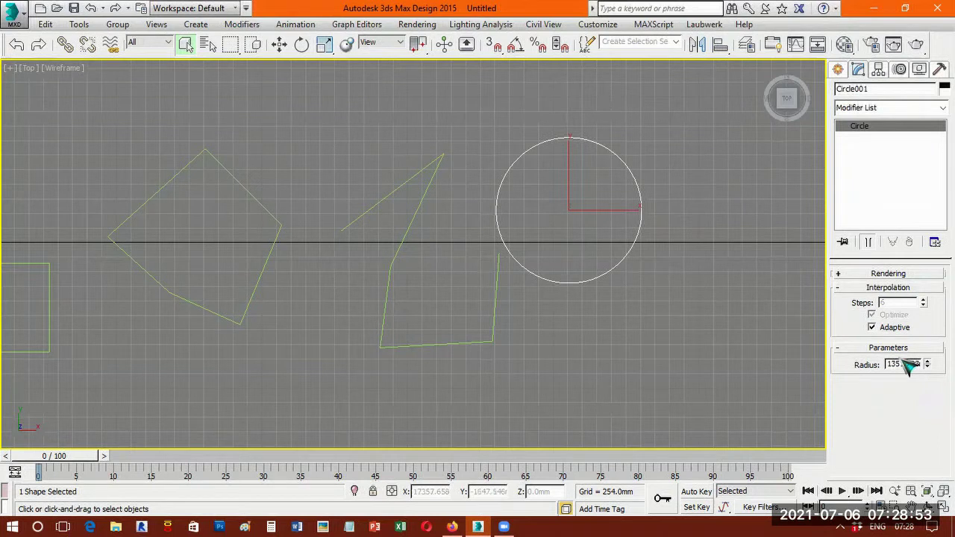
pyautogui.doubleClick(902, 364)
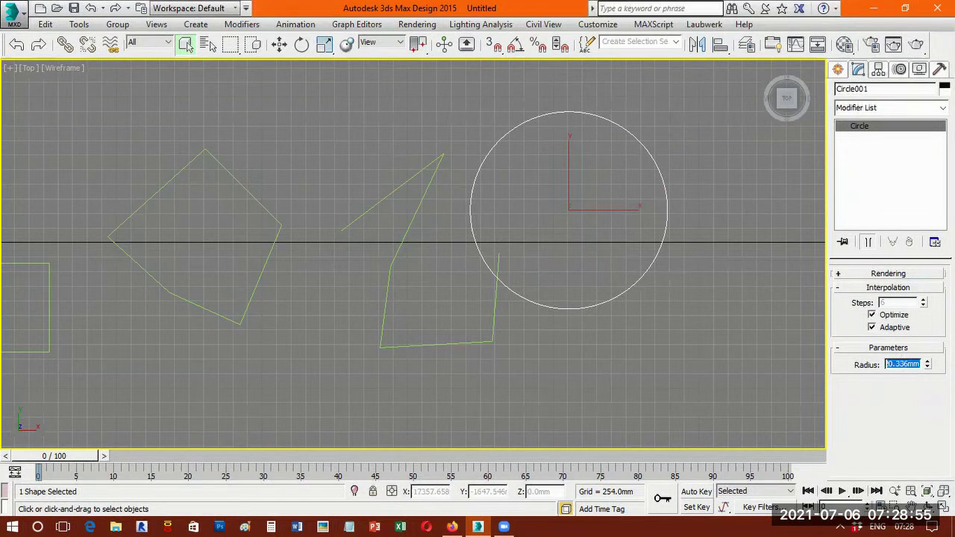
pyautogui.write('1000')
pyautogui.press('Return')
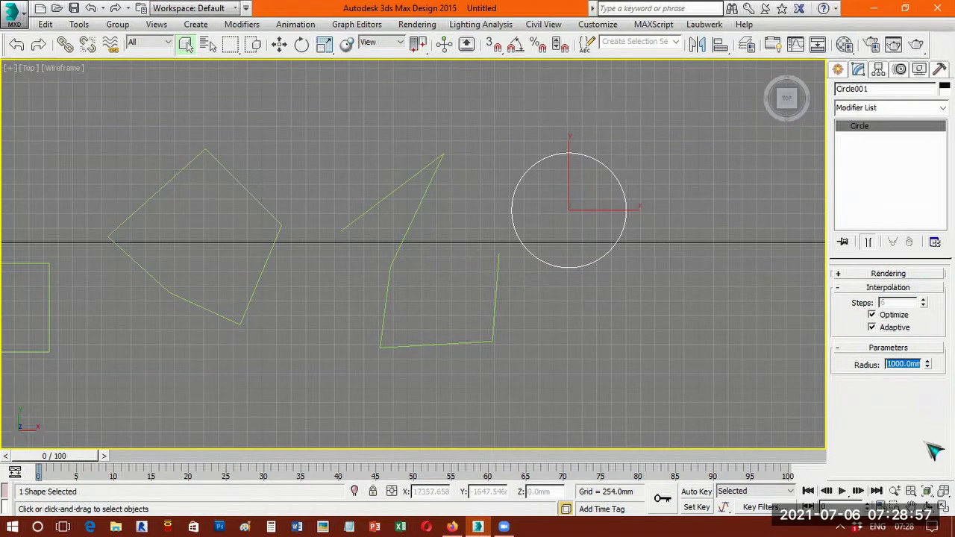
# Draw a second, smaller circle from its center in the empty area beside the 1000 mm circle.
pyautogui.click(927, 491)
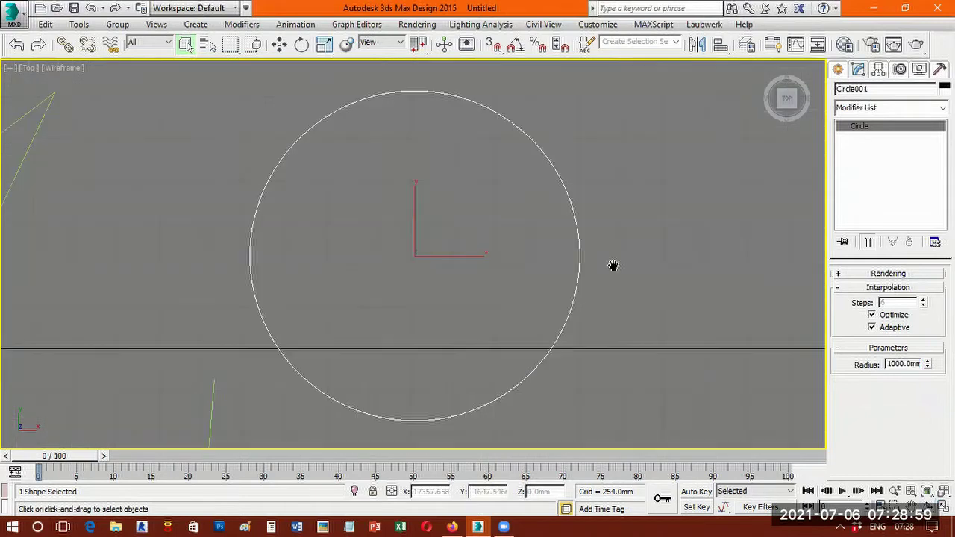
pyautogui.moveTo(665, 180); pyautogui.dragTo(505, 197, button='middle')
pyautogui.moveTo(797, 284); pyautogui.dragTo(746, 283, button='middle')
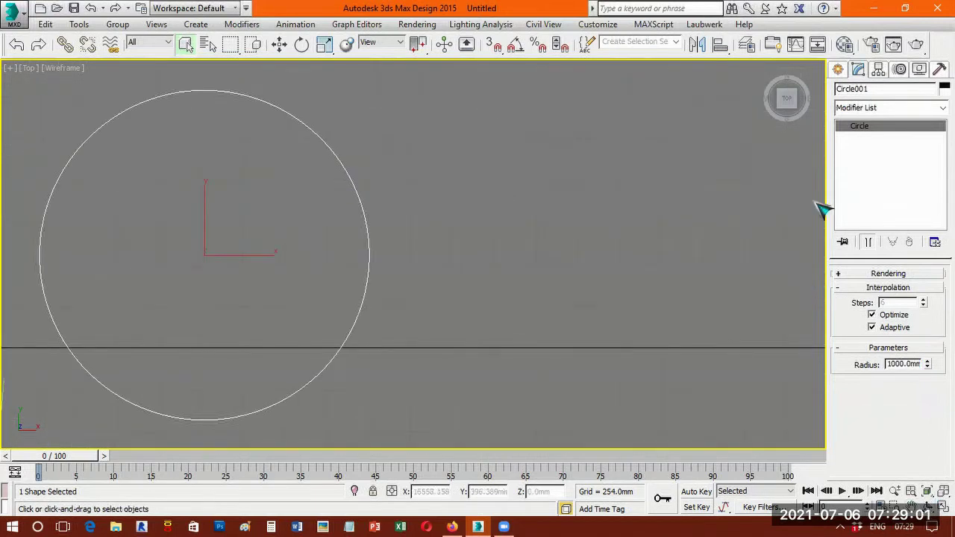
pyautogui.click(838, 69)
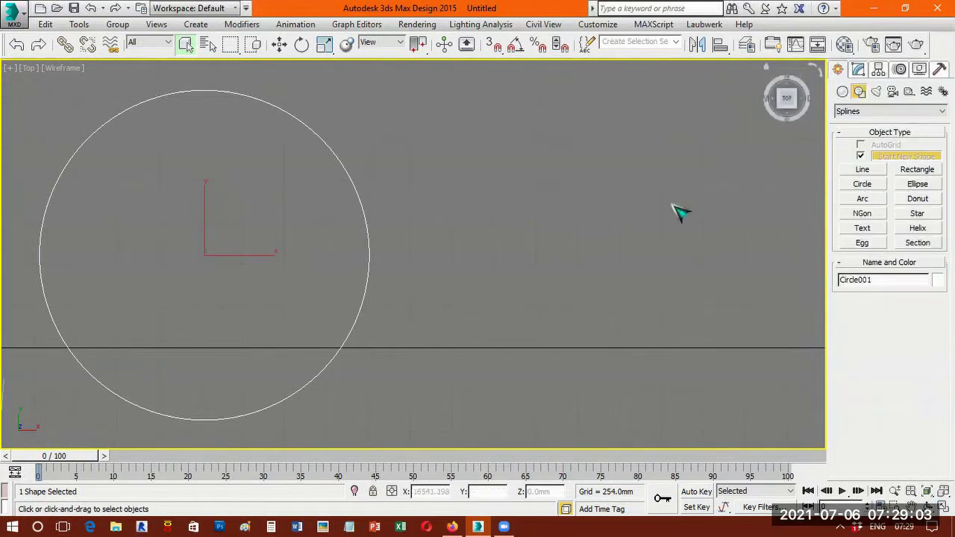
pyautogui.click(863, 185)
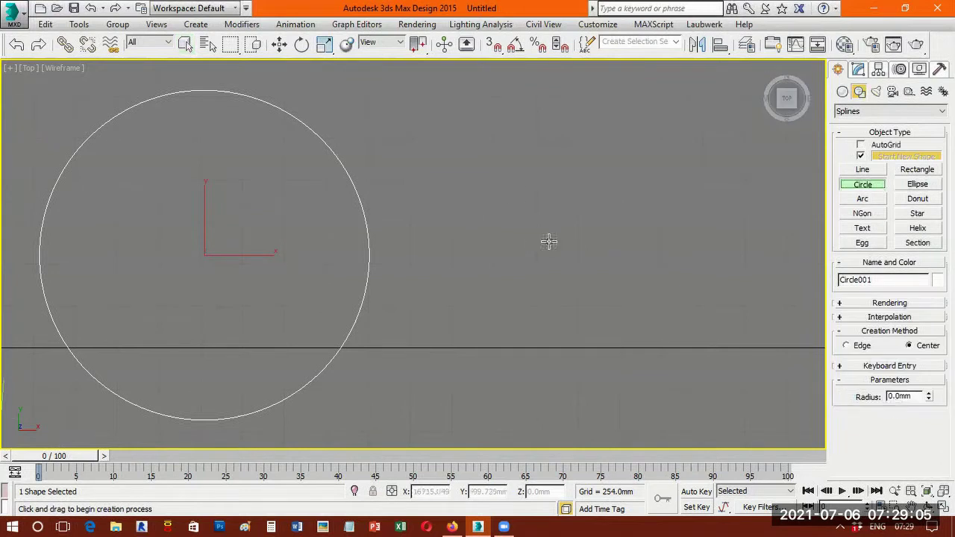
pyautogui.moveTo(516, 192); pyautogui.dragTo(538, 214)
pyautogui.moveTo(588, 297); pyautogui.dragTo(587, 279)
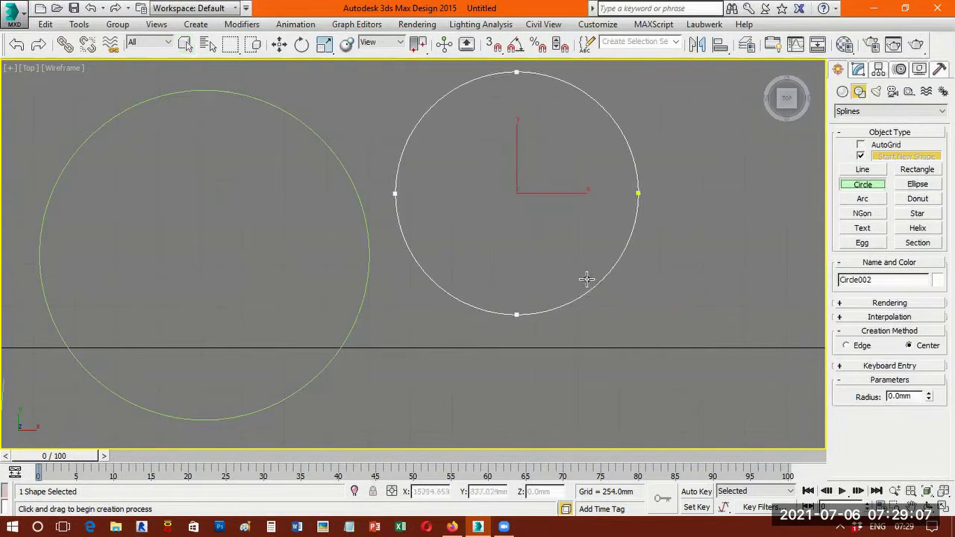
pyautogui.moveTo(609, 227); pyautogui.dragTo(620, 239)
# Draw a third circle from its center with a radius of about 781 mm, overlapping the second circle.
pyautogui.click(652, 294)
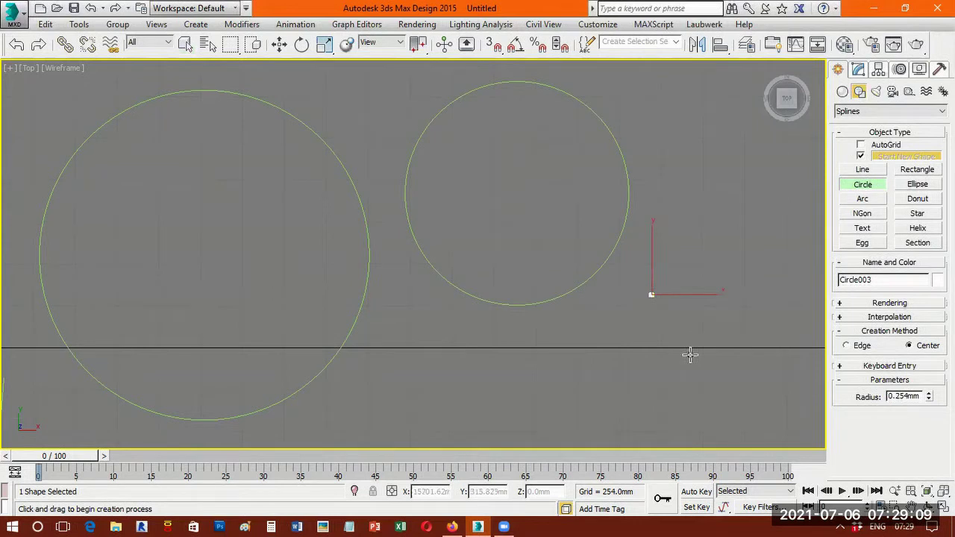
pyautogui.moveTo(708, 397); pyautogui.dragTo(708, 395)
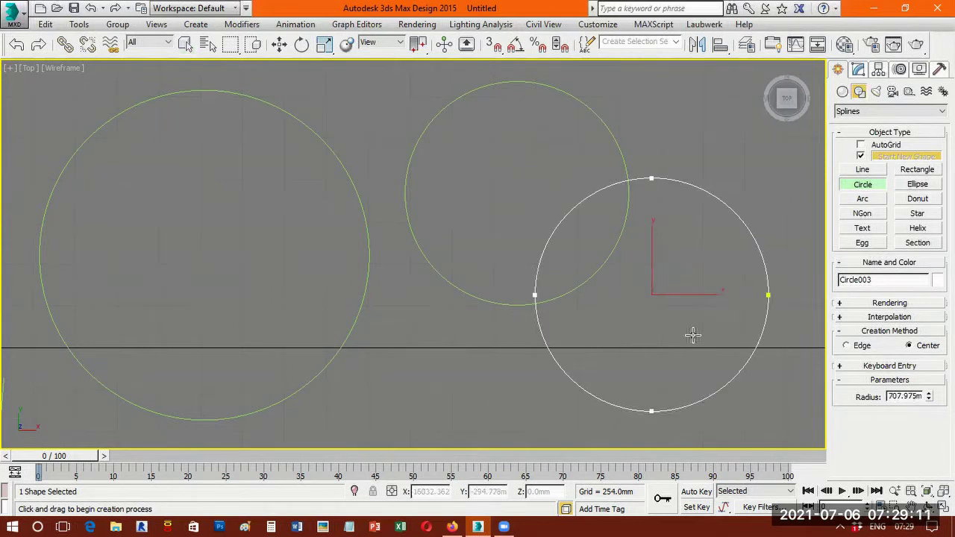
pyautogui.moveTo(697, 428)
pyautogui.mouseDown()
pyautogui.moveTo(704, 375)
pyautogui.moveTo(705, 413)
pyautogui.mouseUp()
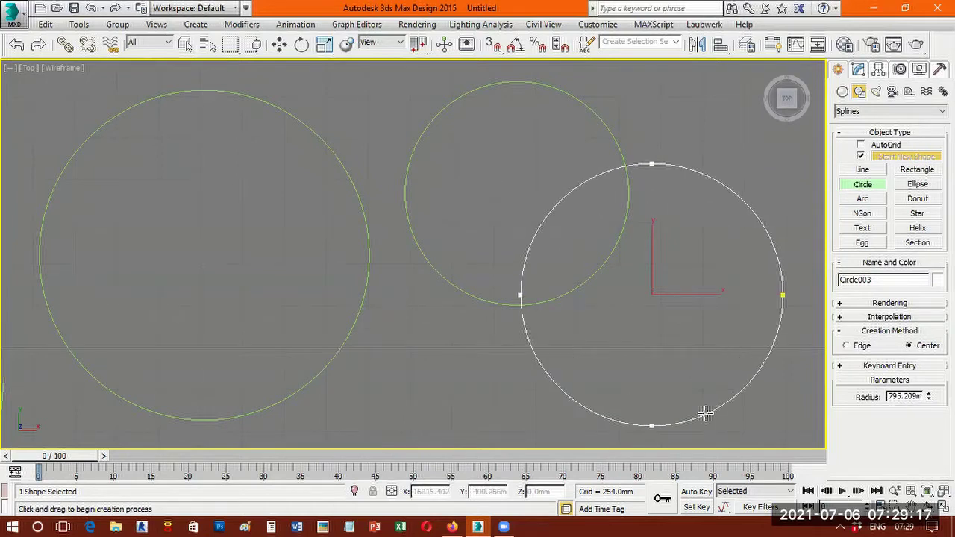
pyautogui.moveTo(706, 419)
pyautogui.mouseDown()
pyautogui.moveTo(704, 395)
pyautogui.moveTo(706, 419)
pyautogui.mouseUp()
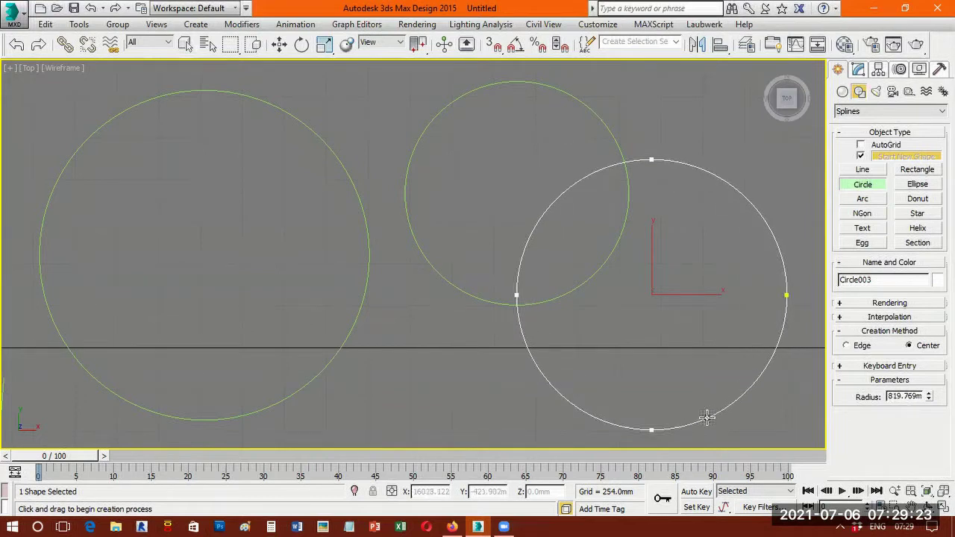
pyautogui.moveTo(706, 419); pyautogui.dragTo(720, 405)
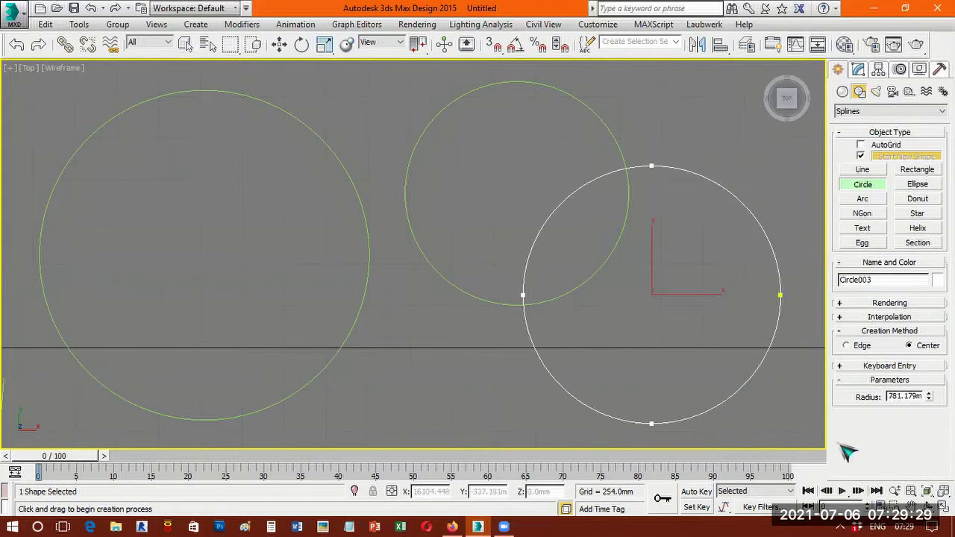
# Draw an upward-bulging End-End-Middle arc with a radius of about 840 mm in the empty area beside the overlapping circles.
pyautogui.moveTo(612, 256); pyautogui.dragTo(232, 250)
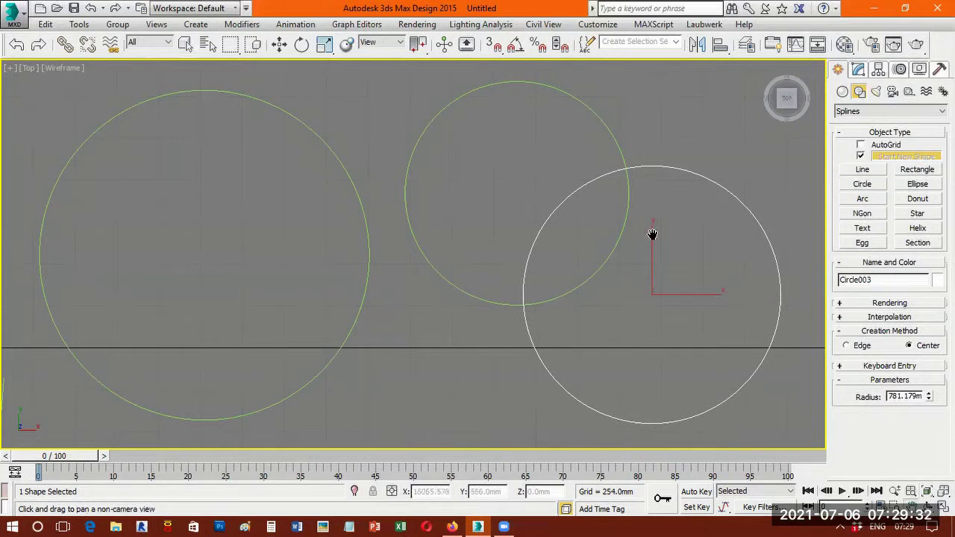
pyautogui.click(877, 202)
pyautogui.moveTo(459, 237); pyautogui.dragTo(511, 204)
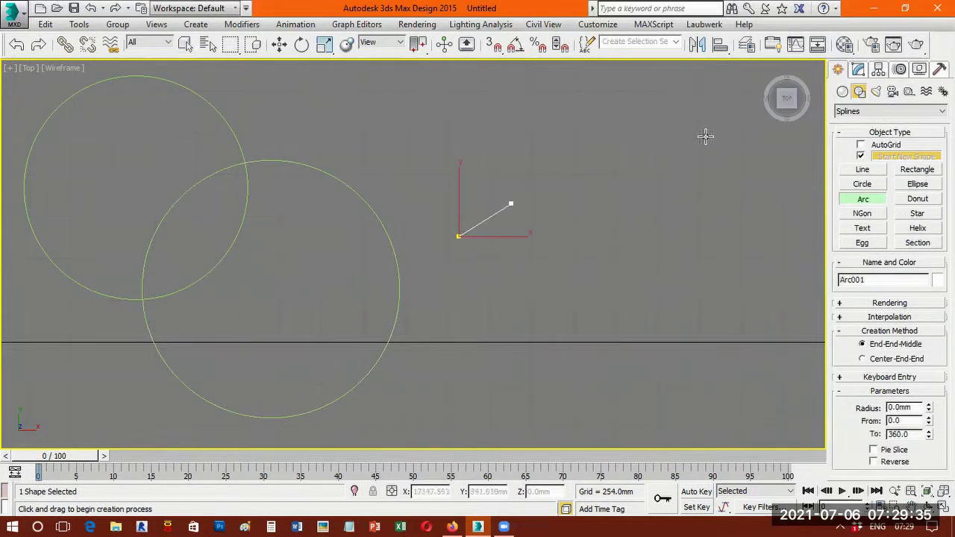
pyautogui.moveTo(706, 136); pyautogui.dragTo(706, 137)
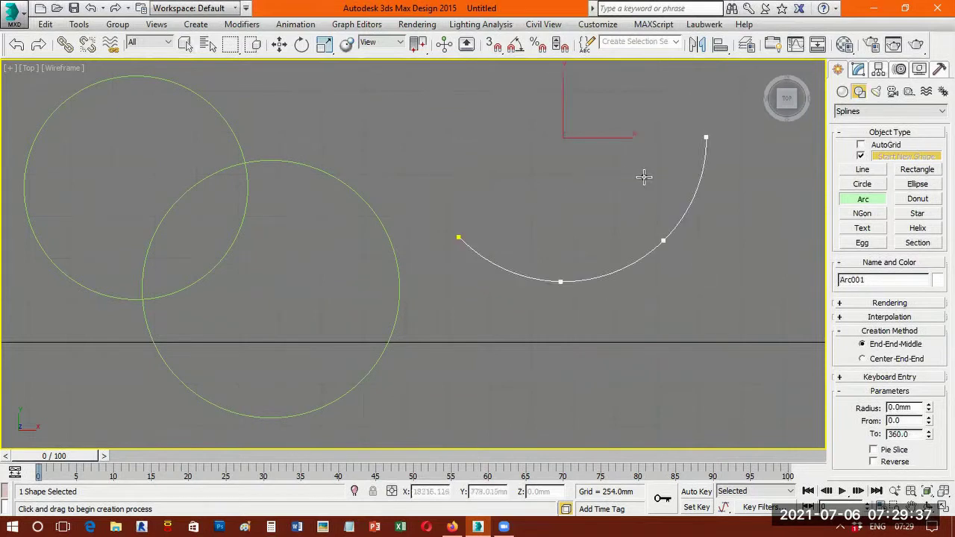
pyautogui.click(575, 104)
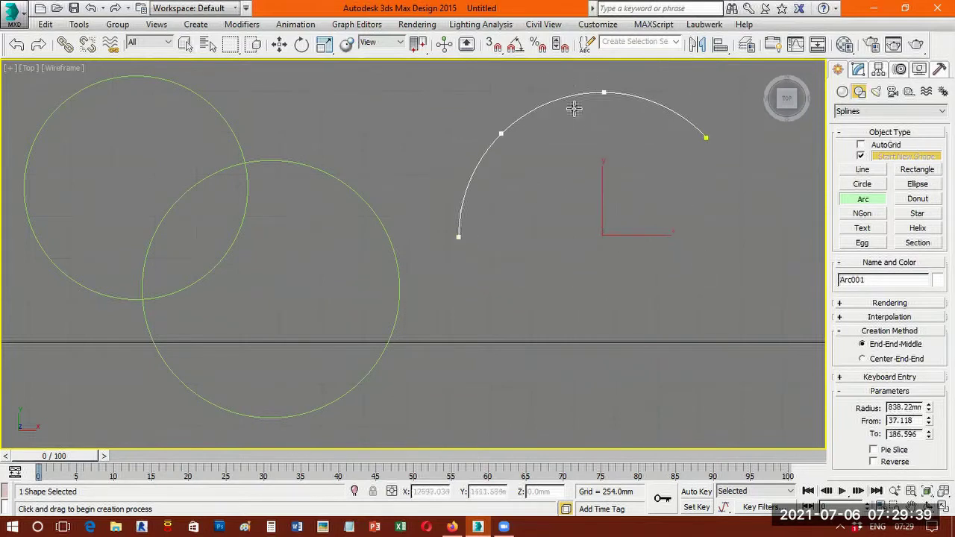
pyautogui.click(724, 260)
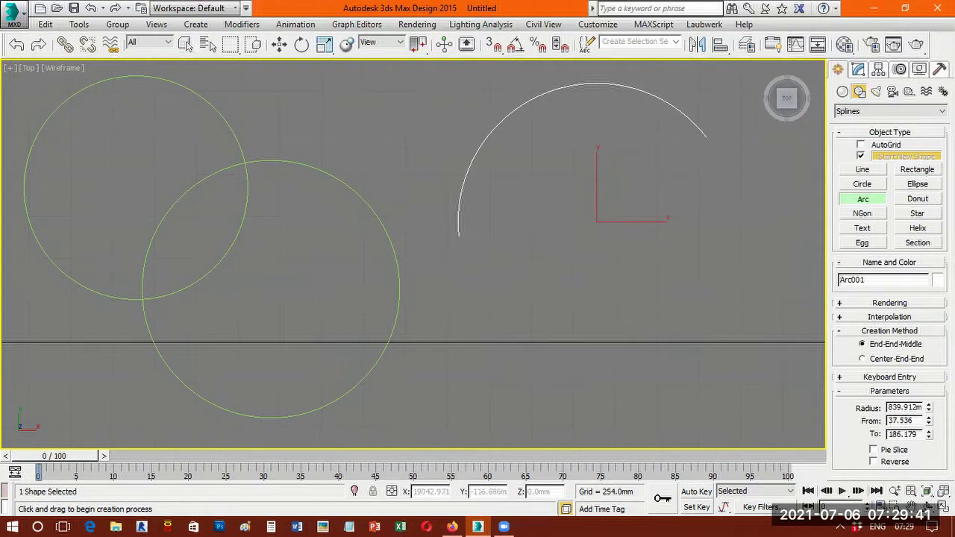
# Adjust the arc to a radius of about 848 mm, starting at about 58 degrees and ending at about 210 degrees.
pyautogui.moveTo(929, 410); pyautogui.dragTo(932, 455)
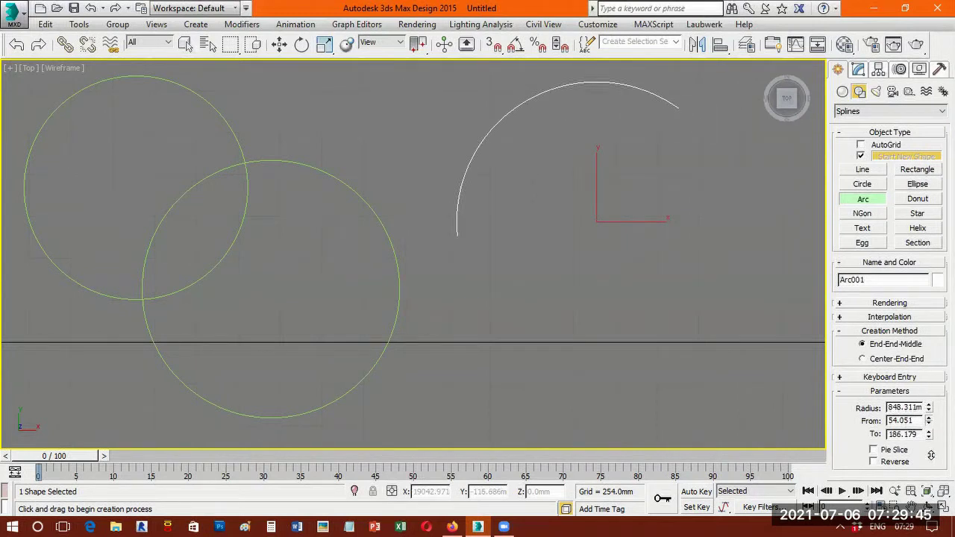
pyautogui.moveTo(935, 98); pyautogui.dragTo(933, 9)
pyautogui.moveTo(929, 421); pyautogui.dragTo(939, 477)
pyautogui.moveTo(935, 380); pyautogui.dragTo(925, 398)
pyautogui.moveTo(929, 434)
pyautogui.mouseDown()
pyautogui.moveTo(929, 443)
pyautogui.moveTo(932, 395)
pyautogui.moveTo(922, 451)
pyautogui.mouseUp()
# Close the arc as a pie slice and extend its end angle to about 347 degrees.
pyautogui.click(895, 450)
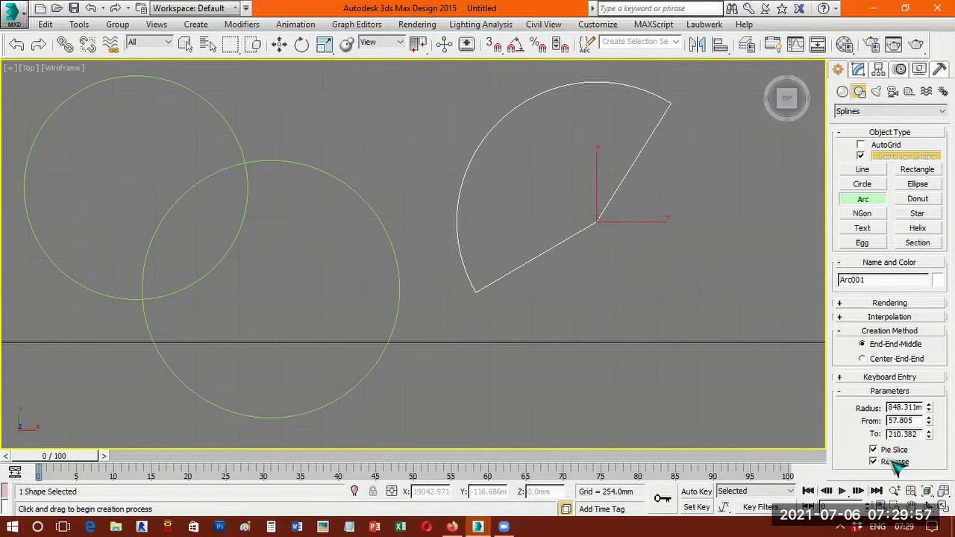
pyautogui.moveTo(928, 434); pyautogui.dragTo(931, 408)
pyautogui.moveTo(930, 444); pyautogui.dragTo(929, 453)
pyautogui.moveTo(928, 403); pyautogui.dragTo(923, 389)
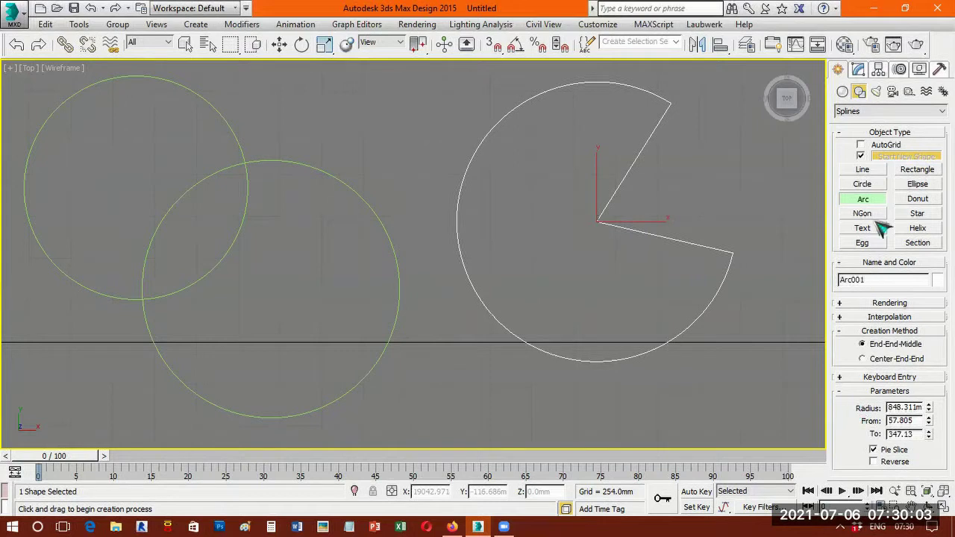
# Draw a six-sided inscribed NGon from its center with a radius of about 720 mm beside the pie slice.
pyautogui.click(911, 508)
pyautogui.moveTo(589, 310); pyautogui.dragTo(369, 312)
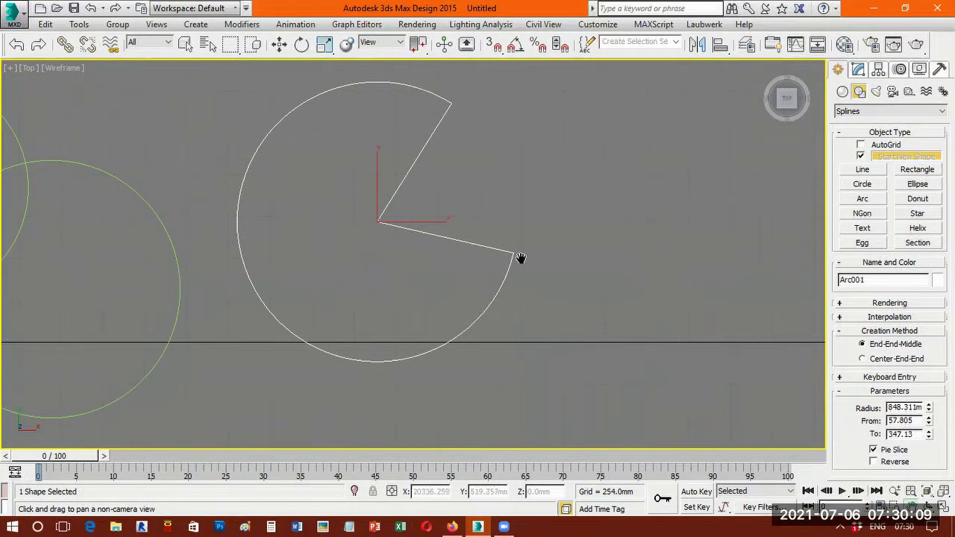
pyautogui.moveTo(690, 229); pyautogui.dragTo(601, 315)
pyautogui.click(857, 230)
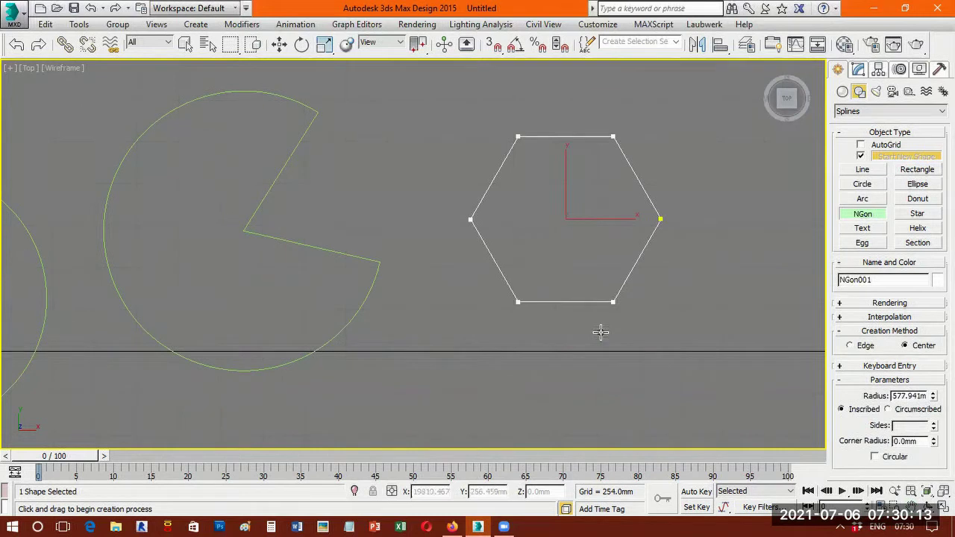
pyautogui.moveTo(596, 133); pyautogui.dragTo(601, 336)
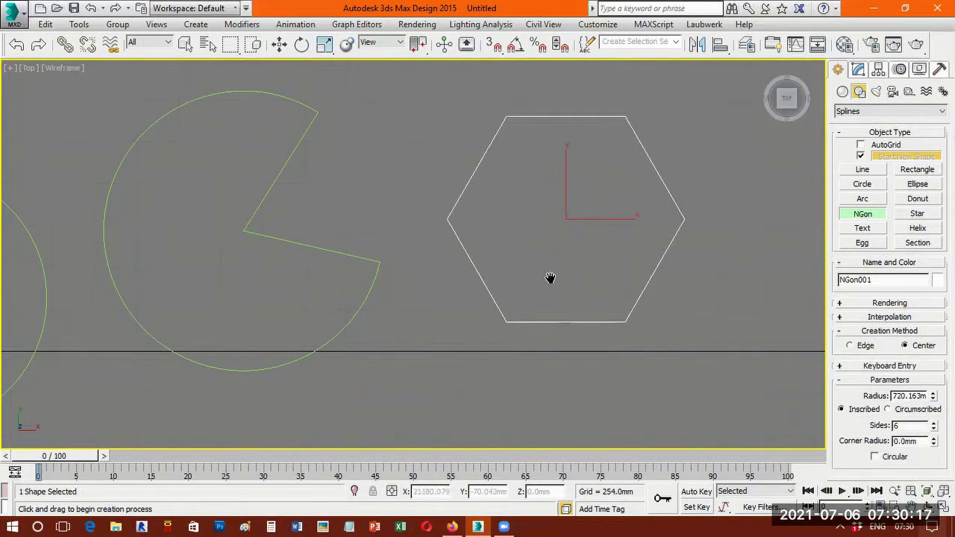
# Set the hexagon's radius to 850 mm.
pyautogui.moveTo(566, 226); pyautogui.dragTo(550, 237, button='middle')
pyautogui.scroll(2, 550, 236)
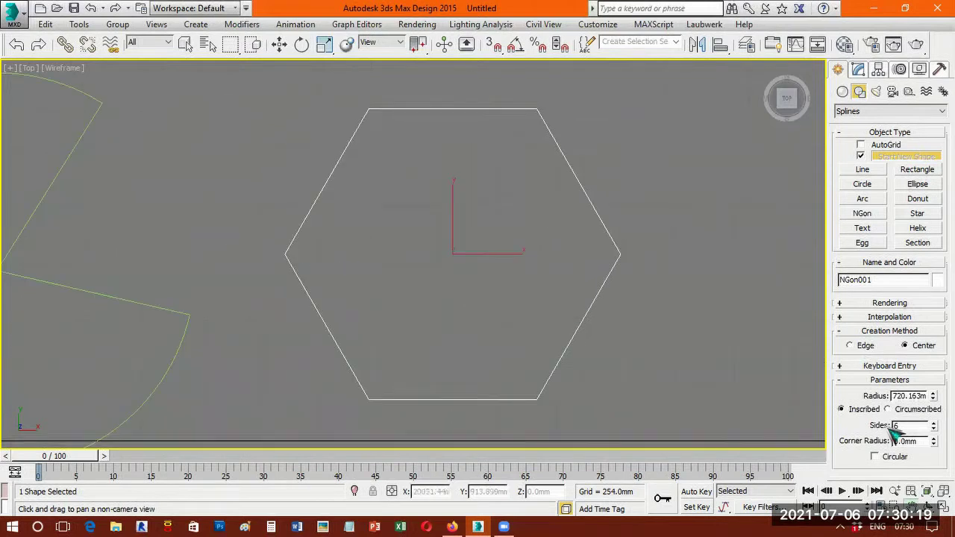
pyautogui.click(862, 71)
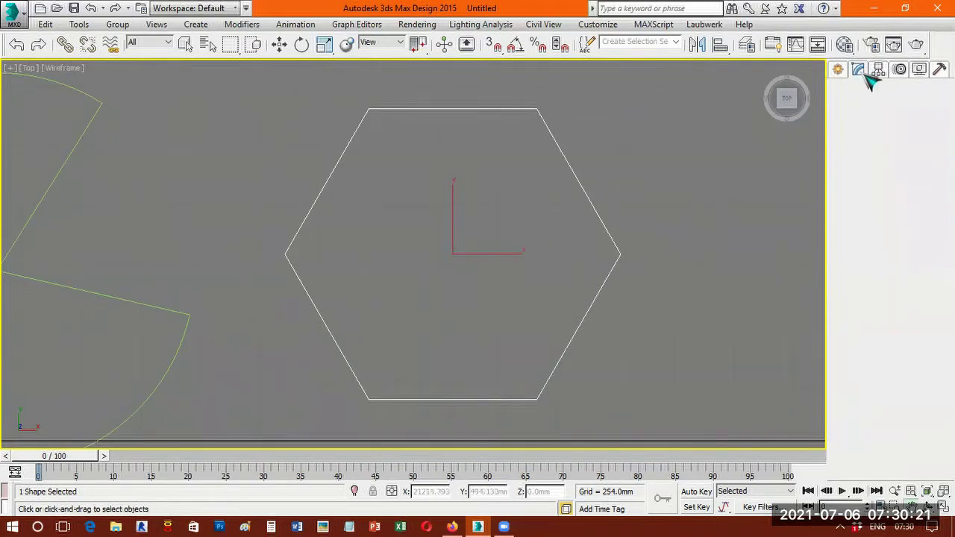
pyautogui.moveTo(935, 274); pyautogui.dragTo(937, 330)
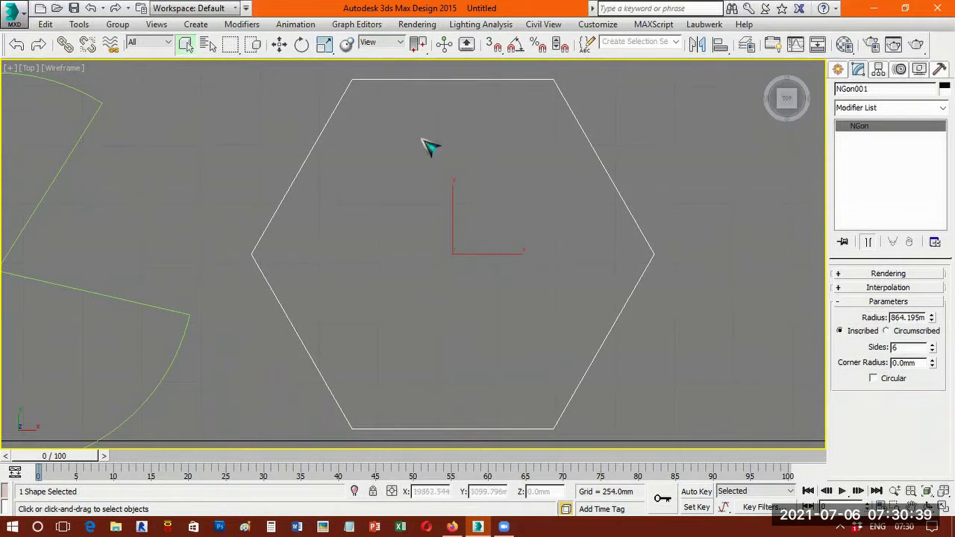
pyautogui.doubleClick(916, 318)
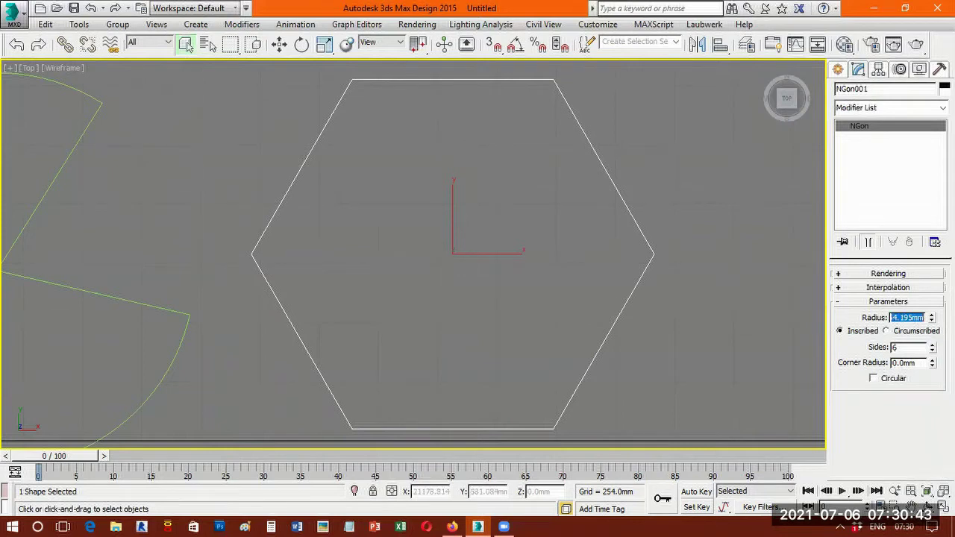
pyautogui.write('850')
pyautogui.press('Return')
# Try 5, 4, 3, 8 and 9 sides on the polygon in turn, ending with 5 sides.
pyautogui.moveTo(688, 407); pyautogui.dragTo(642, 382, button='middle')
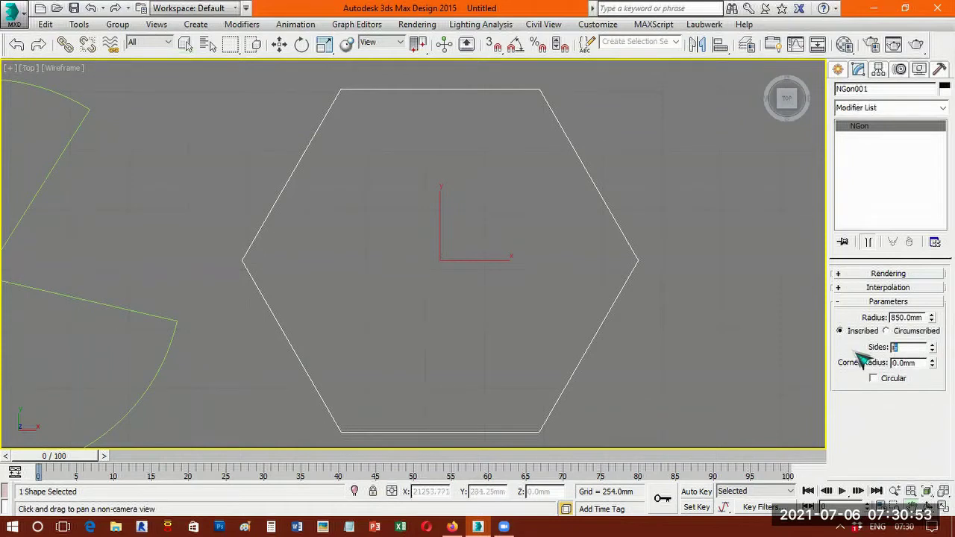
pyautogui.write('5')
pyautogui.press('Return')
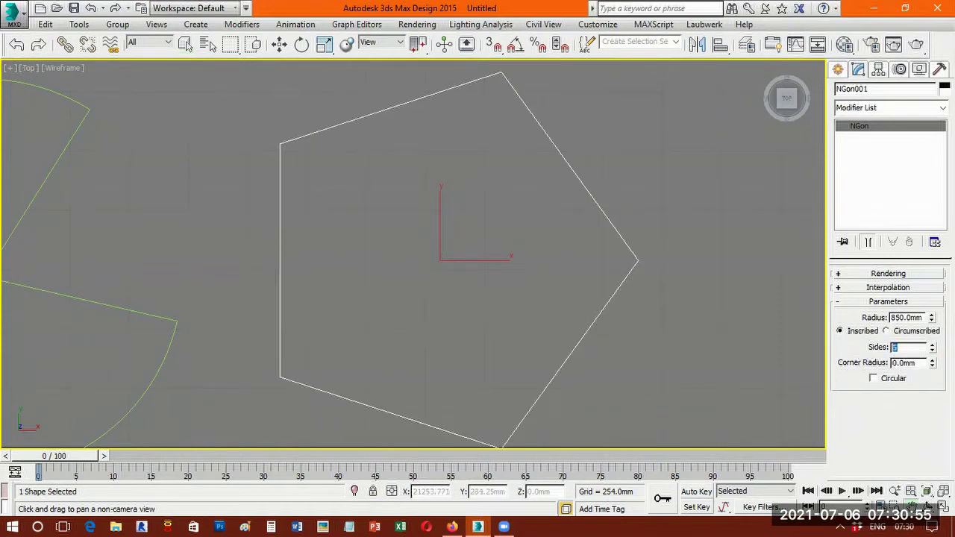
pyautogui.write('4')
pyautogui.press('Return')
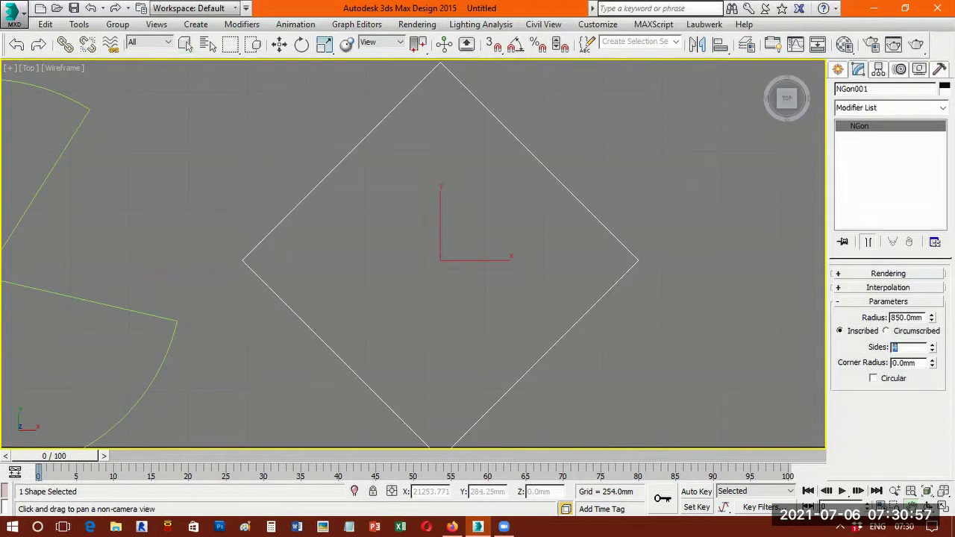
pyautogui.write('3')
pyautogui.press('Return')
pyautogui.write('8')
pyautogui.press('Return')
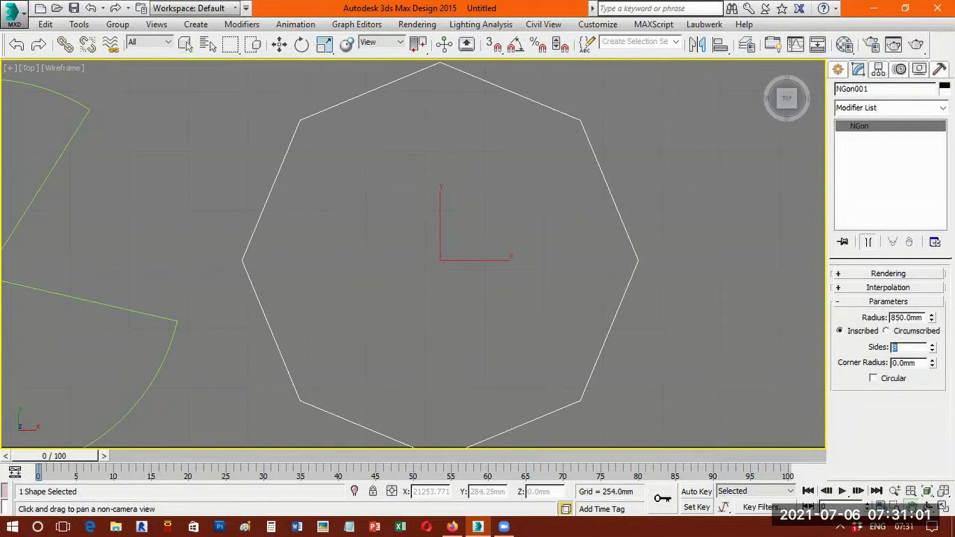
pyautogui.write('9')
pyautogui.press('Return')
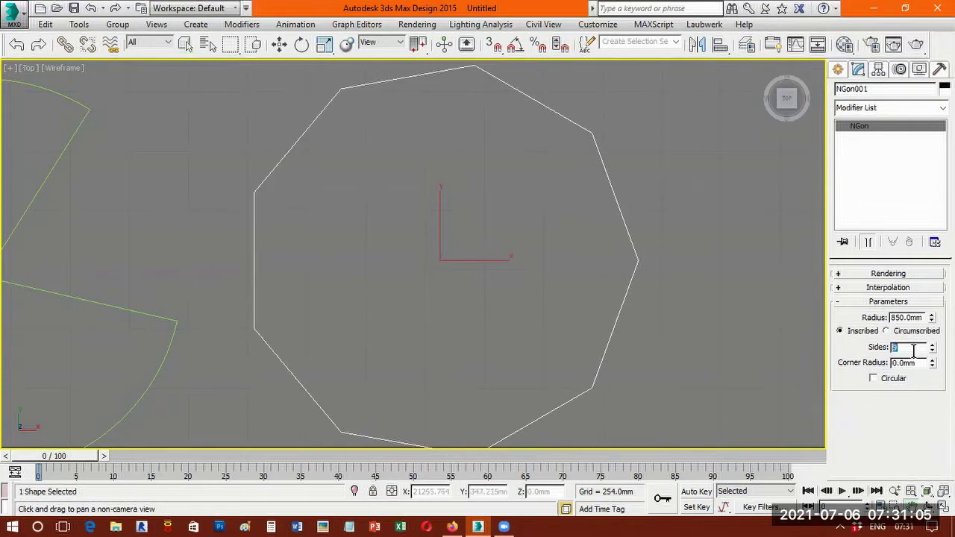
pyautogui.press('Return')
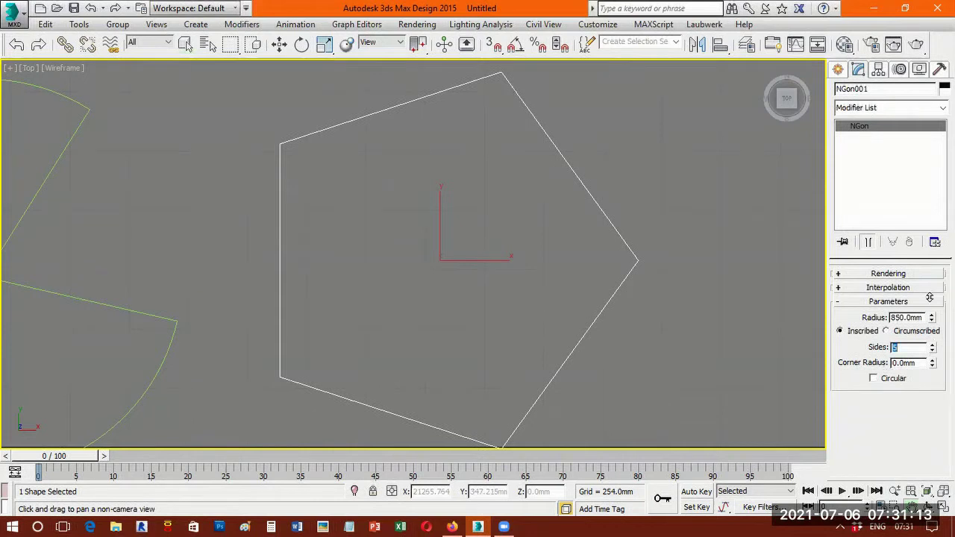
# Round the pentagon's corners, trying several amounts, and set the corner radius to 150 mm.
pyautogui.moveTo(930, 298); pyautogui.dragTo(933, 381)
pyautogui.moveTo(925, 310); pyautogui.dragTo(918, 203)
pyautogui.moveTo(898, 244); pyautogui.dragTo(937, 418)
pyautogui.moveTo(932, 363); pyautogui.dragTo(879, 210)
pyautogui.doubleClick(916, 364)
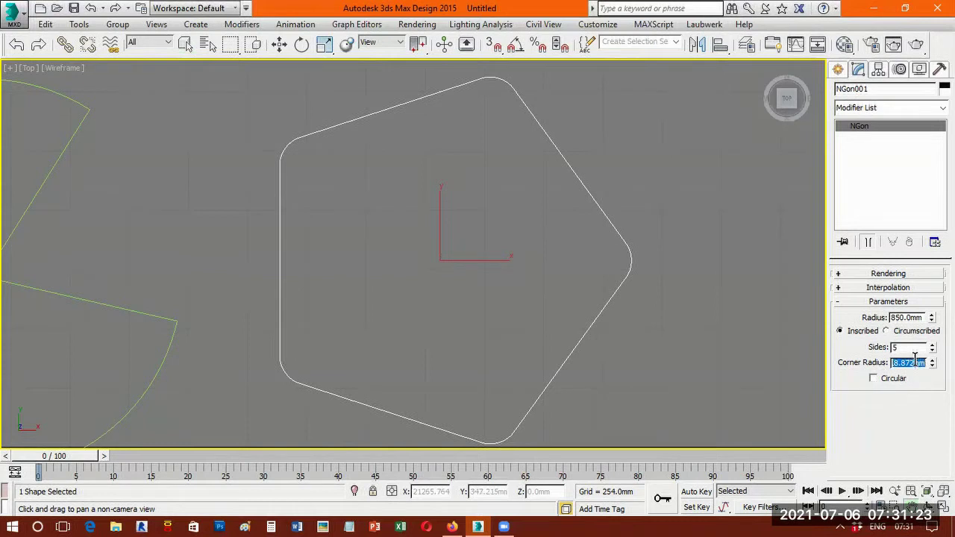
pyautogui.write('150')
pyautogui.press('Return')
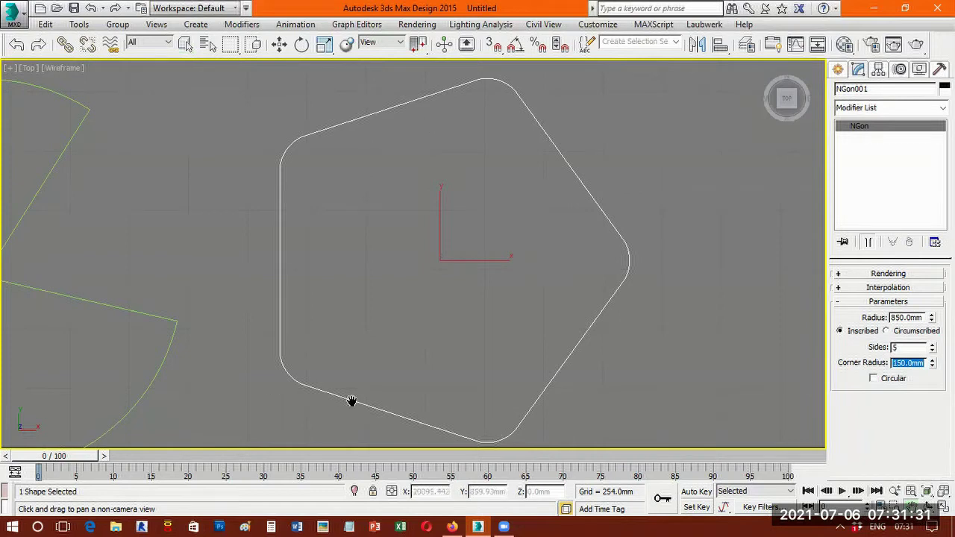
# Place a Text spline reading "india" in Arial, 2540 mm in size, beside the pentagon.
pyautogui.moveTo(518, 279); pyautogui.dragTo(401, 273)
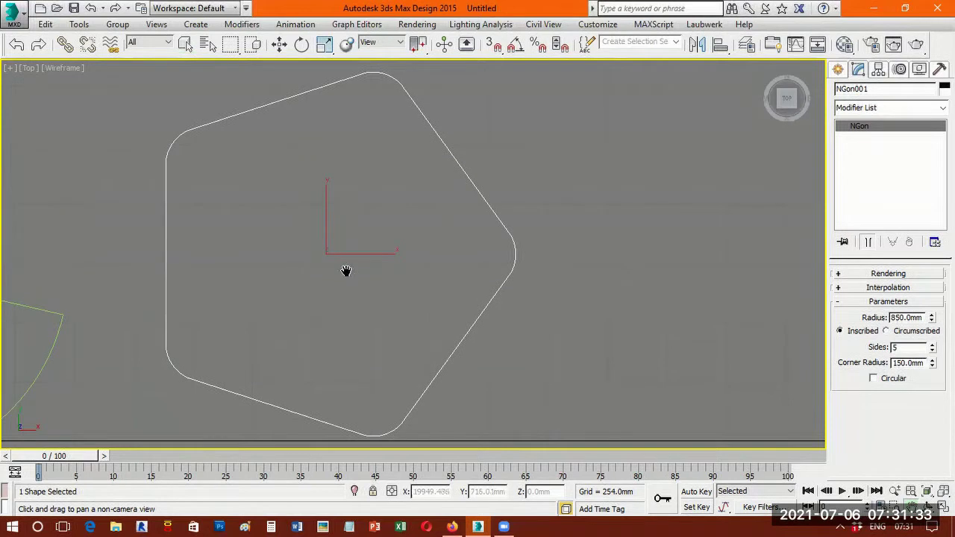
pyautogui.scroll(-2, 369, 270)
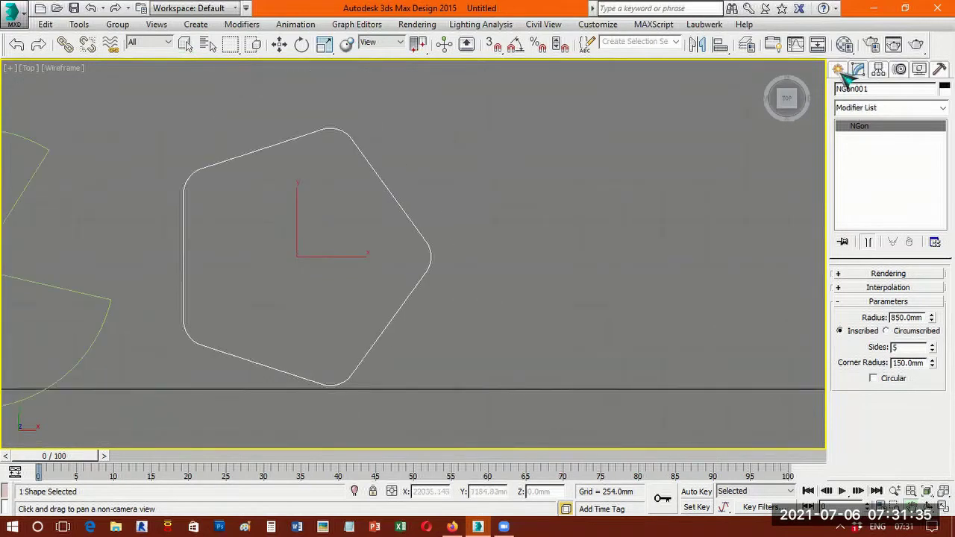
pyautogui.click(839, 69)
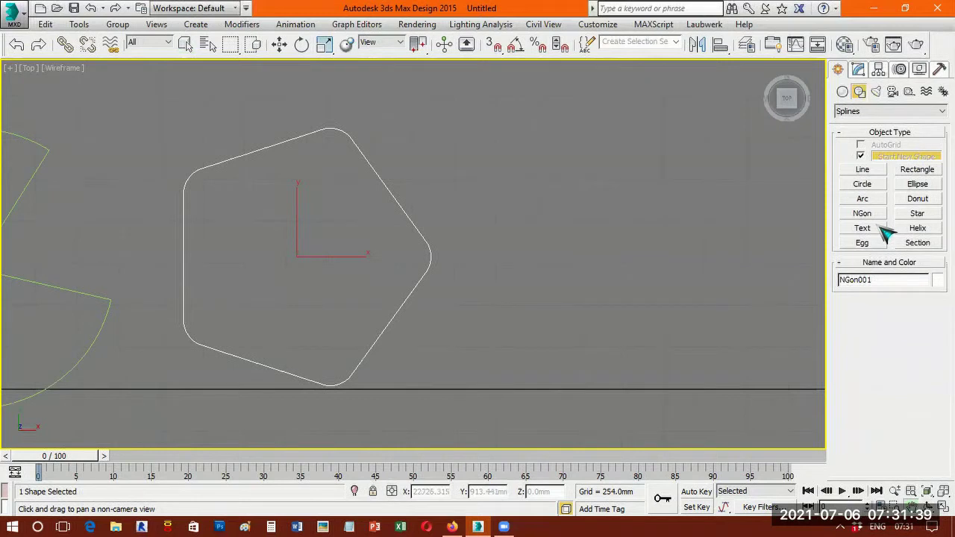
pyautogui.click(881, 231)
pyautogui.click(895, 433)
pyautogui.write('india')
pyautogui.click(606, 282)
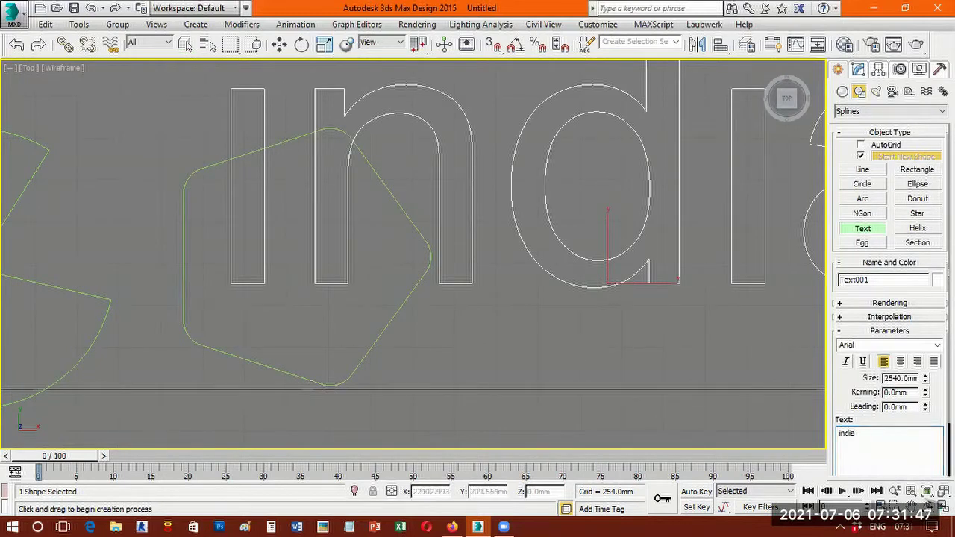
# Finish text creation and reduce the placed text's size to about 1194 mm.
pyautogui.moveTo(530, 390); pyautogui.dragTo(436, 322, button='middle')
pyautogui.rightClick(418, 305)
pyautogui.click(280, 43)
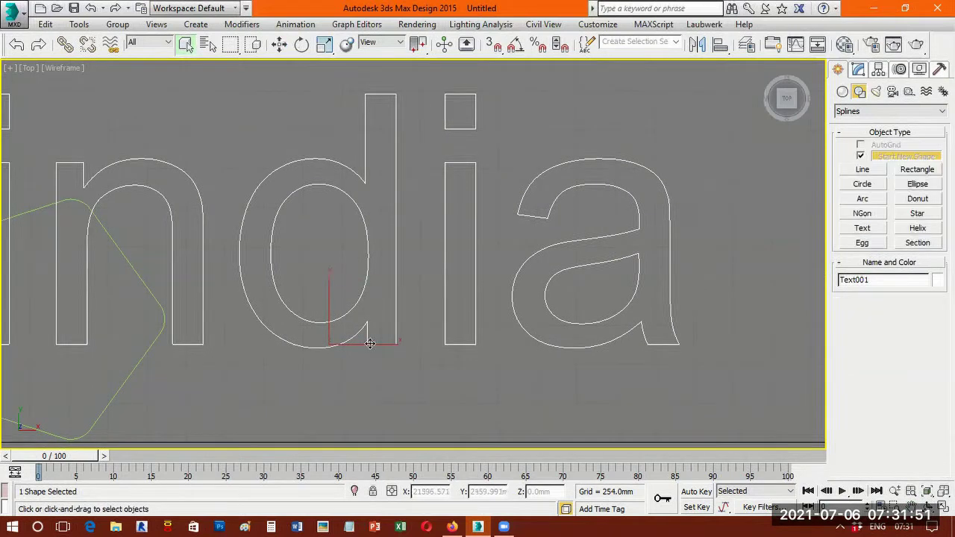
pyautogui.moveTo(515, 334); pyautogui.dragTo(683, 333, button='middle')
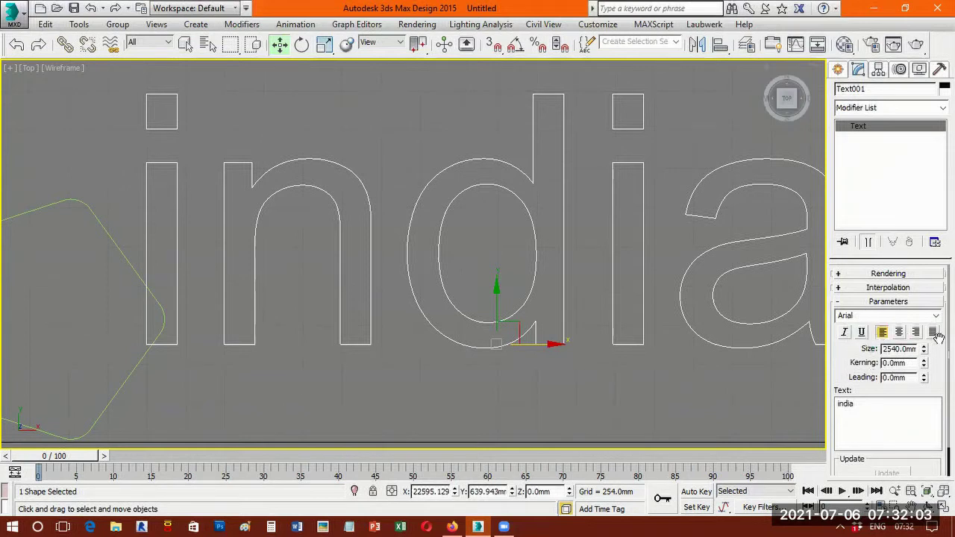
pyautogui.click(925, 351)
pyautogui.moveTo(927, 354); pyautogui.dragTo(927, 385)
pyautogui.click(933, 492)
pyautogui.click(895, 491)
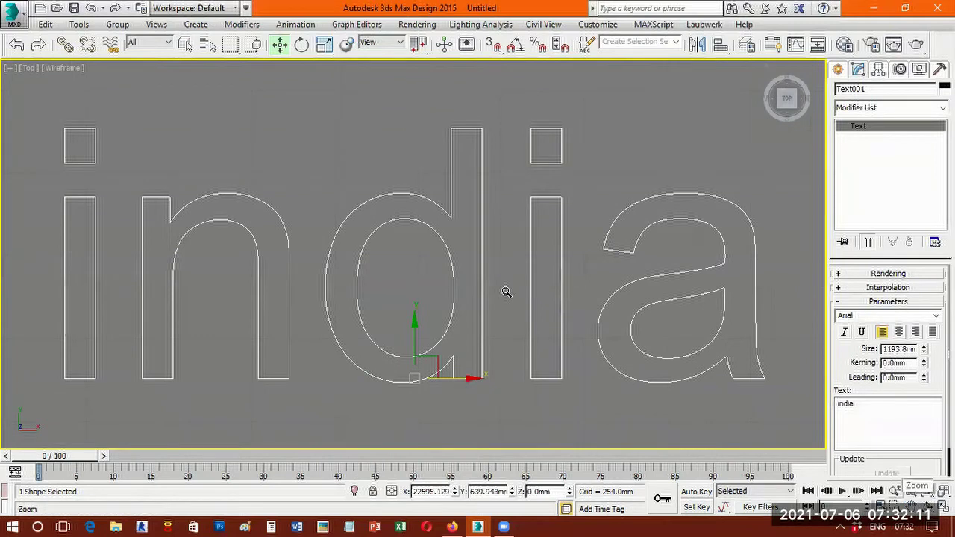
pyautogui.scroll(-3, 507, 291)
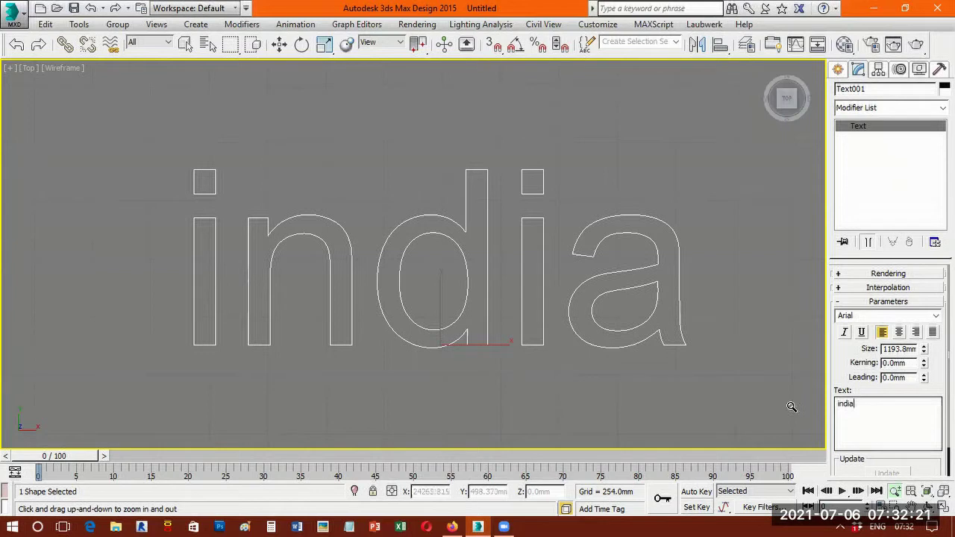
# Replace the text's wording with two uppercase lines, INDIA and BANGALORE.
pyautogui.hotkey('ctrl', 'a')
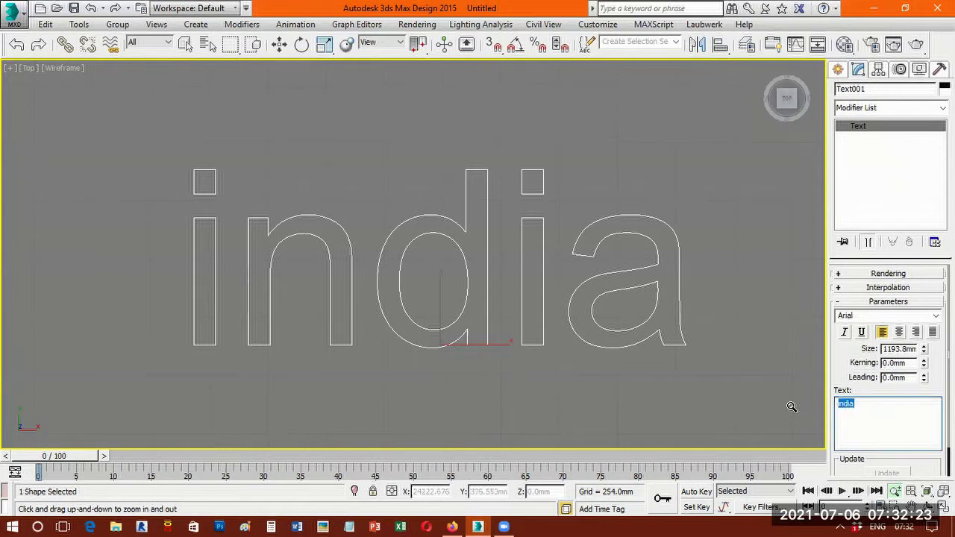
pyautogui.write('IN')
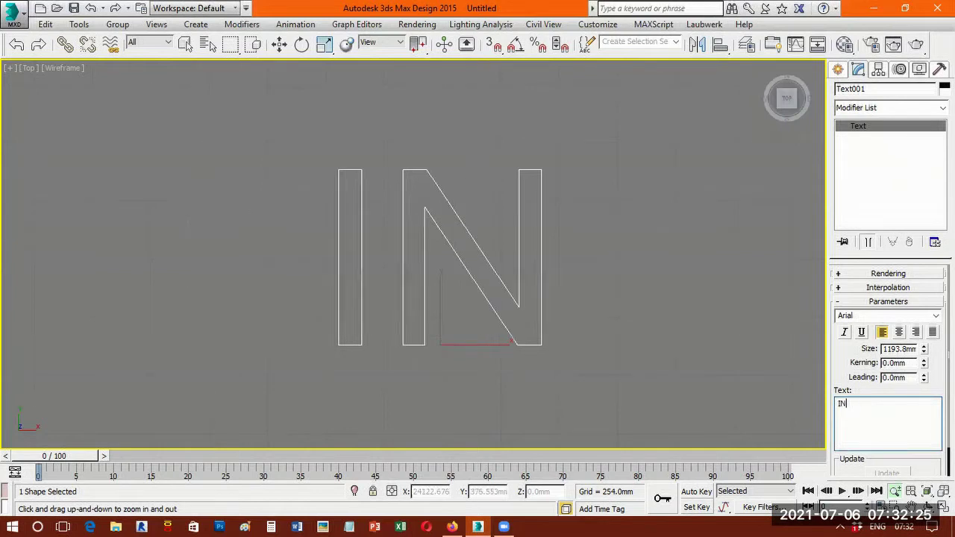
pyautogui.write('DIA')
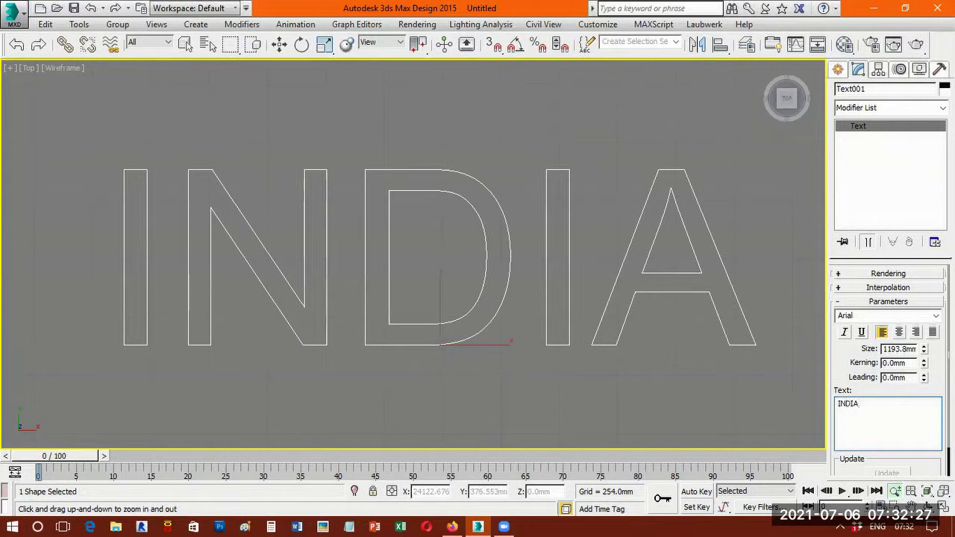
pyautogui.press('Return')
pyautogui.write('BANGALORE')
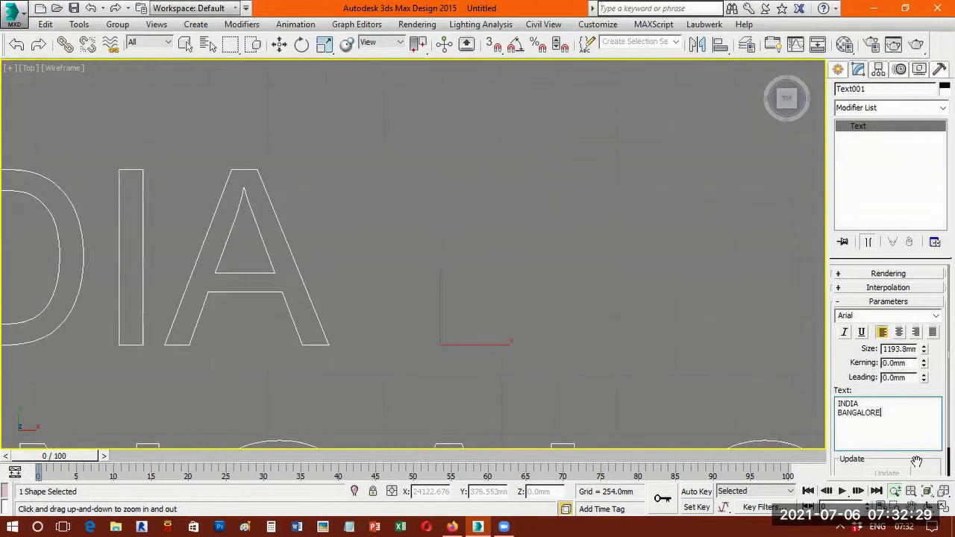
pyautogui.write('z')
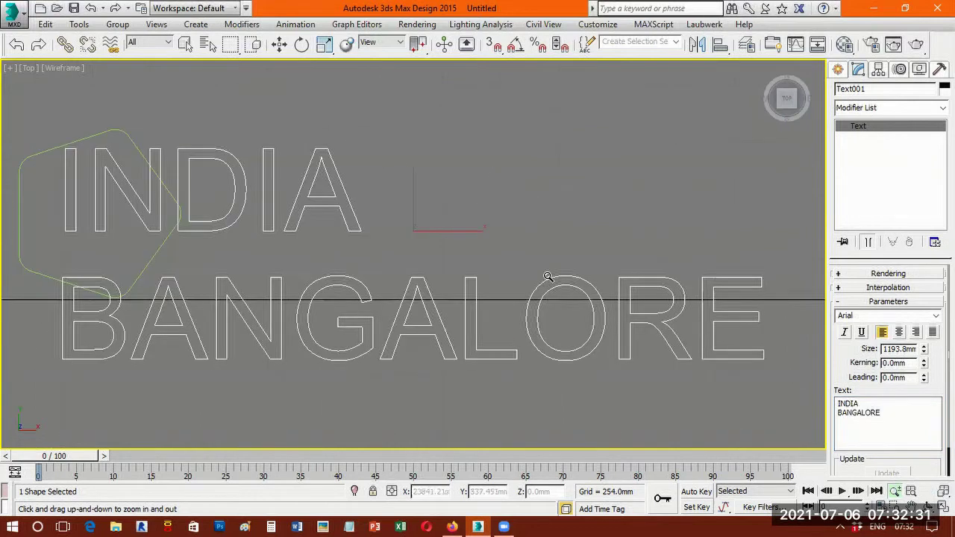
# Move the two-line text about 3144 mm along X so that it clears the pentagon.
pyautogui.scroll(-2, 549, 242)
pyautogui.scroll(1, 548, 243)
pyautogui.press('w')
pyautogui.moveTo(483, 231); pyautogui.dragTo(737, 226)
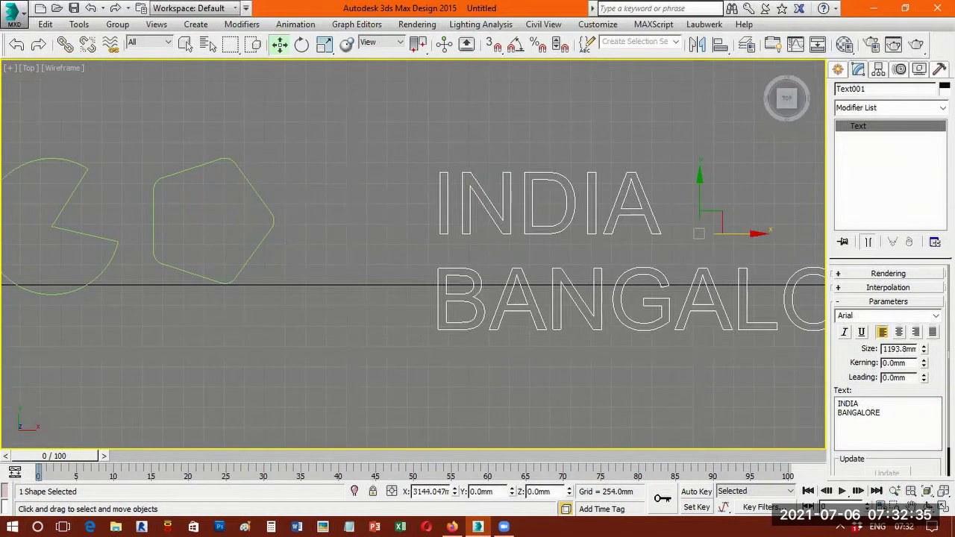
# Add two more lines to the text, KENGERI and RAJANJUKUNTE, below BANGALORE.
pyautogui.hotkey('ctrl', 'p')
pyautogui.moveTo(375, 290); pyautogui.dragTo(95, 231)
pyautogui.click(894, 416)
pyautogui.write('KENGERI ')
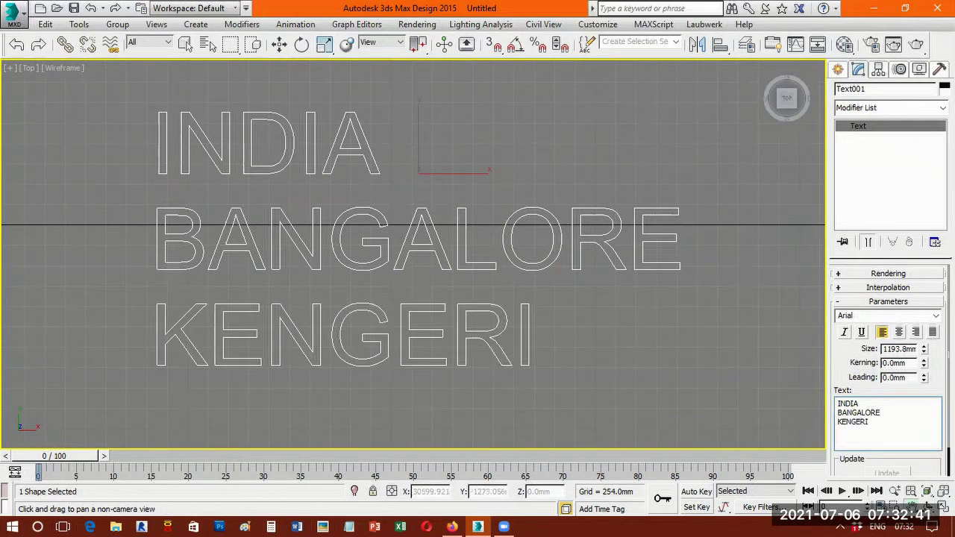
pyautogui.write('RAJAN')
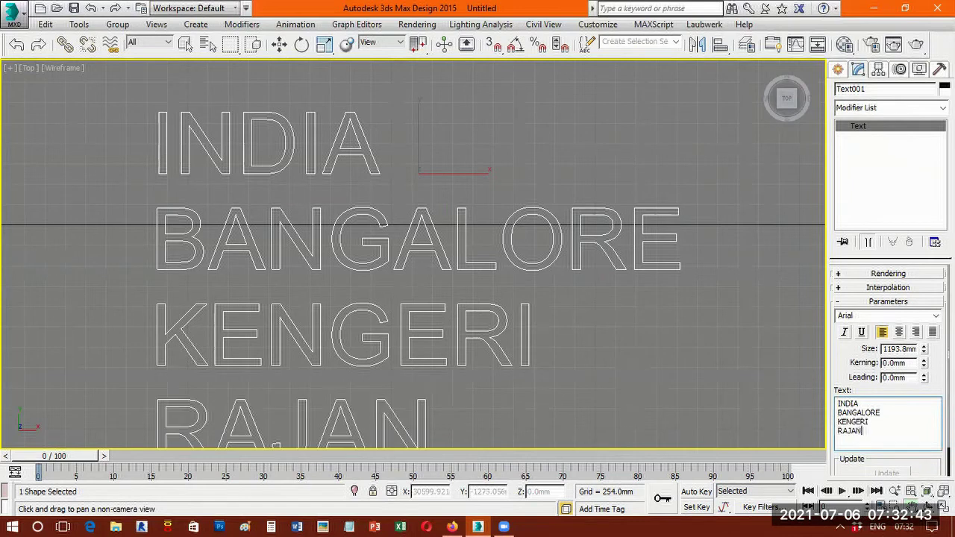
pyautogui.write('JUKUNTE')
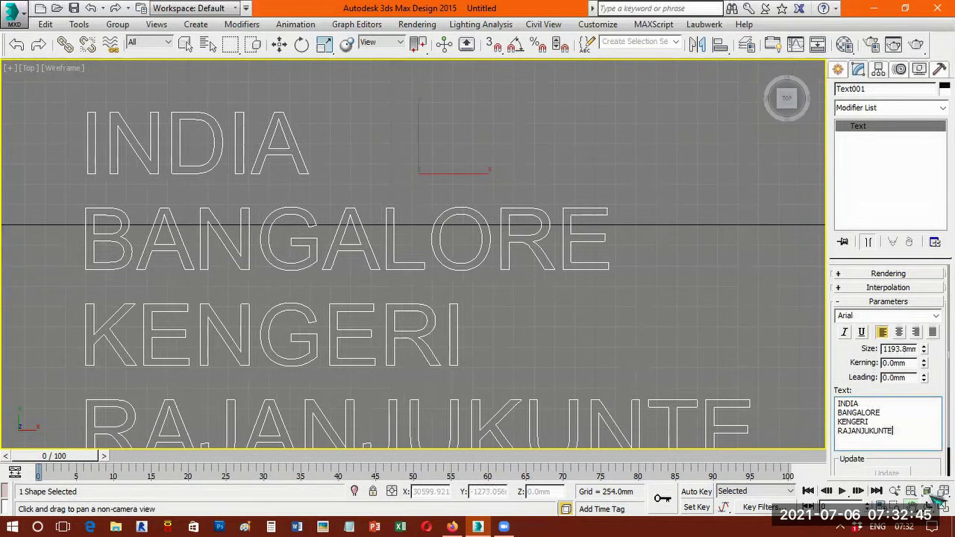
# Reduce the text's size to about 1146 mm and try kernings of about 297 and -86 mm, ending at about 219 mm.
pyautogui.moveTo(326, 239); pyautogui.dragTo(342, 177)
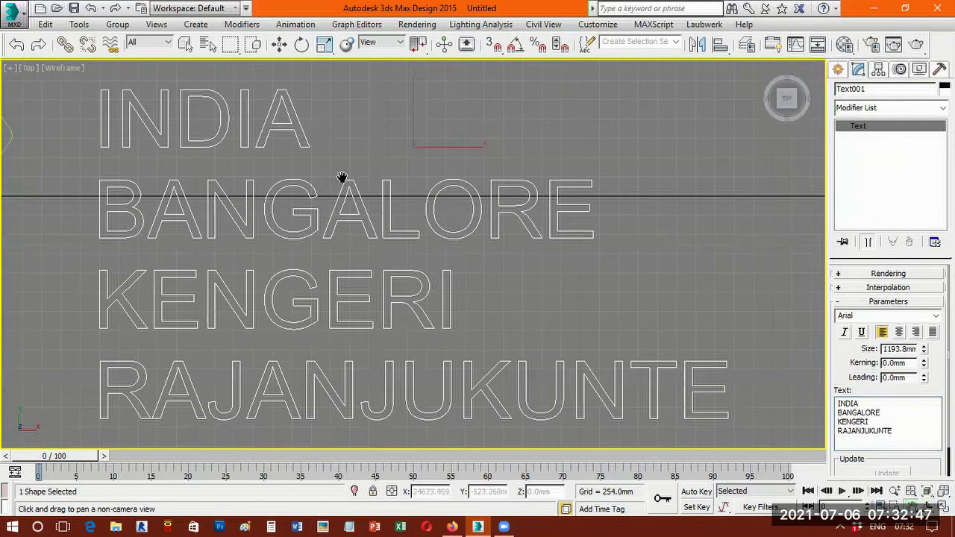
pyautogui.scroll(-2, 200, 293)
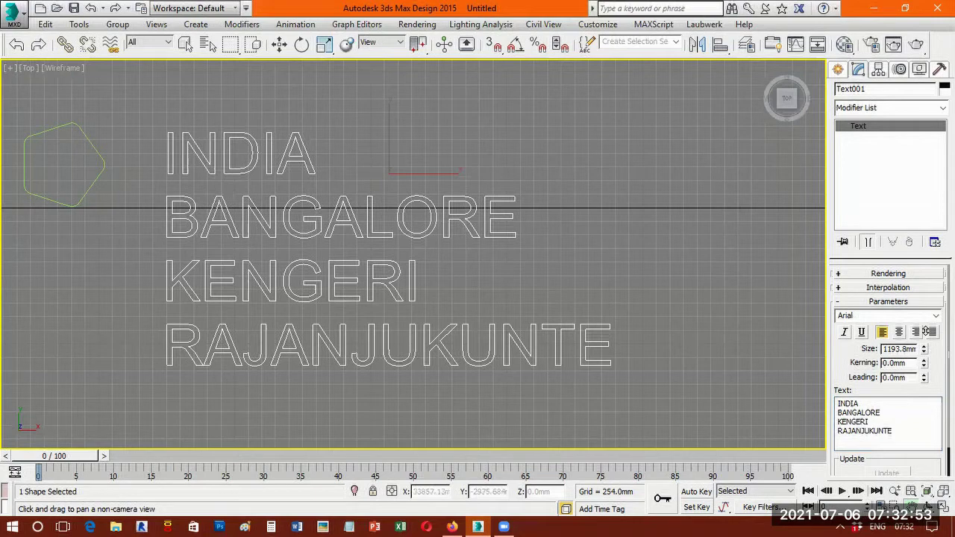
pyautogui.moveTo(924, 349)
pyautogui.mouseDown()
pyautogui.moveTo(926, 363)
pyautogui.moveTo(926, 350)
pyautogui.mouseUp()
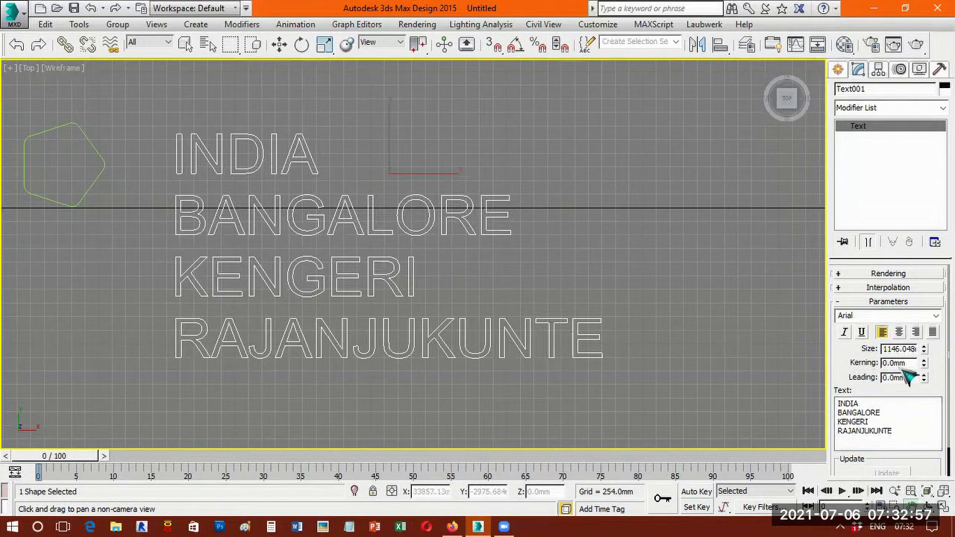
pyautogui.moveTo(924, 364); pyautogui.dragTo(924, 359)
pyautogui.moveTo(882, 10); pyautogui.dragTo(846, 18)
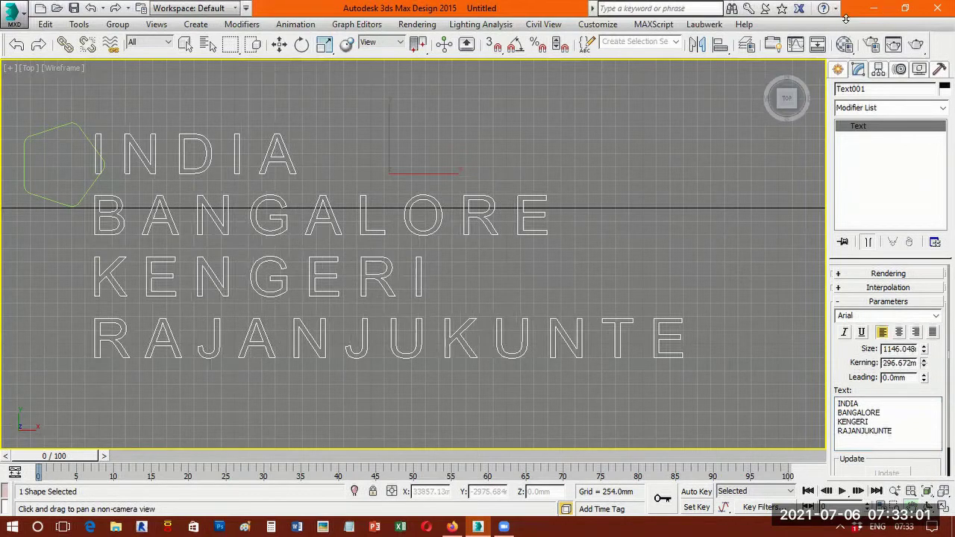
pyautogui.moveTo(924, 363)
pyautogui.mouseDown()
pyautogui.moveTo(934, 191)
pyautogui.moveTo(902, 172)
pyautogui.moveTo(926, 10)
pyautogui.moveTo(937, 495)
pyautogui.mouseUp()
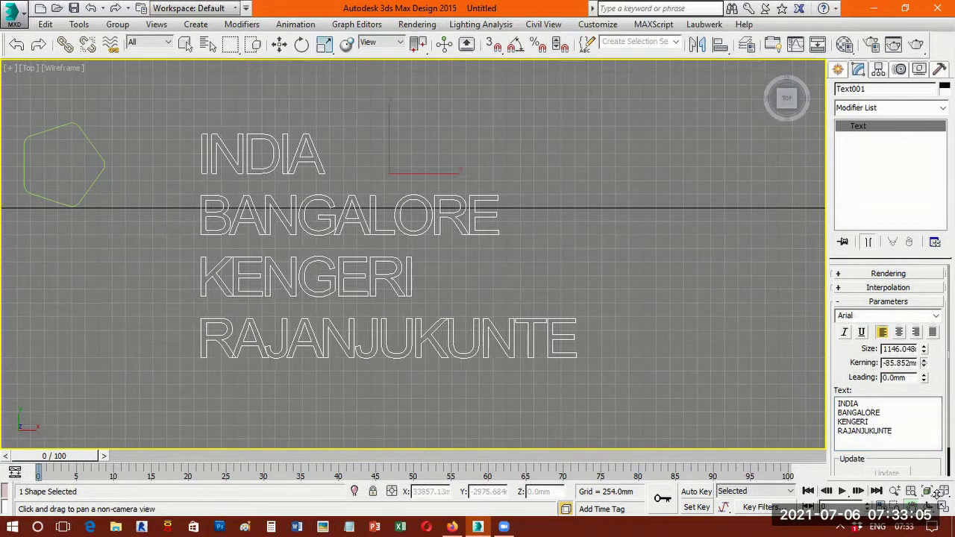
pyautogui.moveTo(924, 363); pyautogui.dragTo(924, 336)
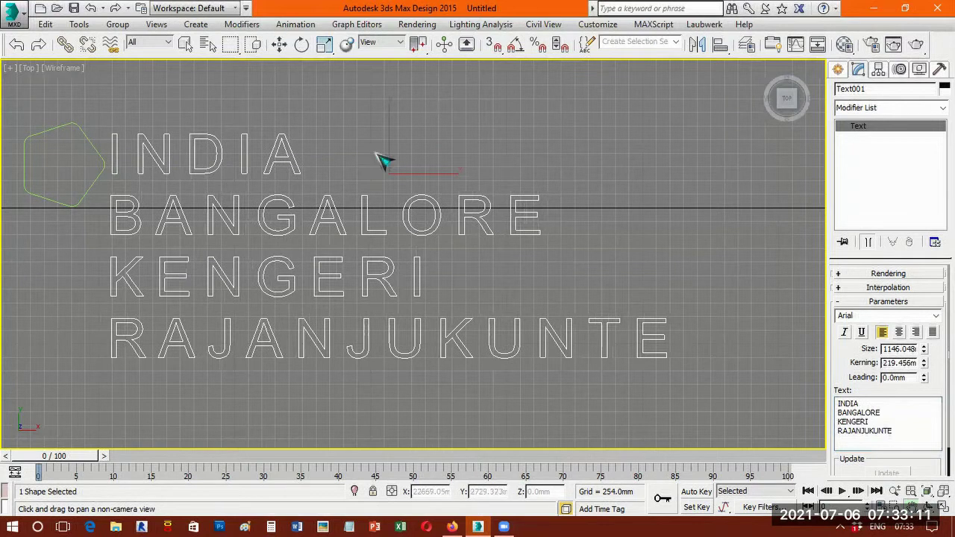
# Move the four-line text along X away from the pentagon to about X 27189 mm, and set its kerning to about 263 mm.
pyautogui.press('w')
pyautogui.moveTo(422, 173); pyautogui.dragTo(500, 173)
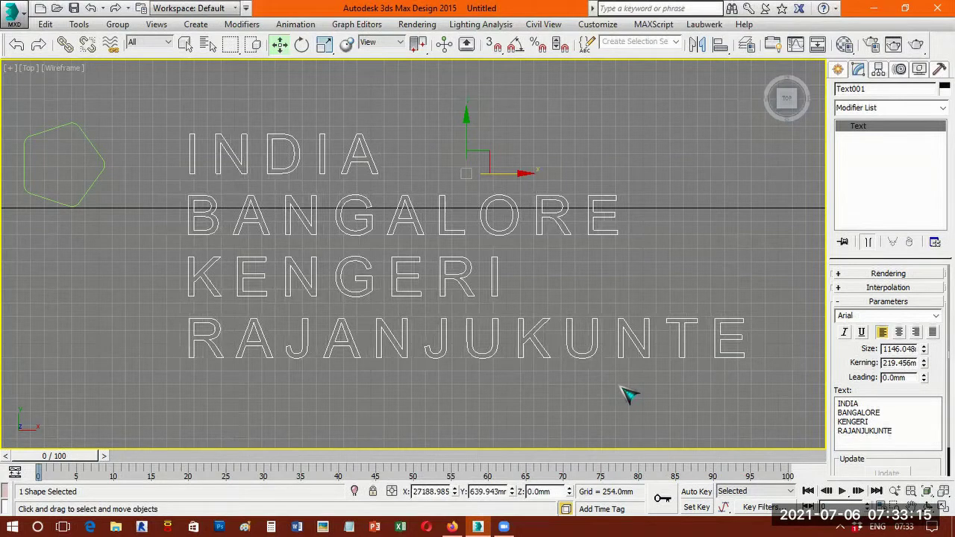
pyautogui.click(924, 366)
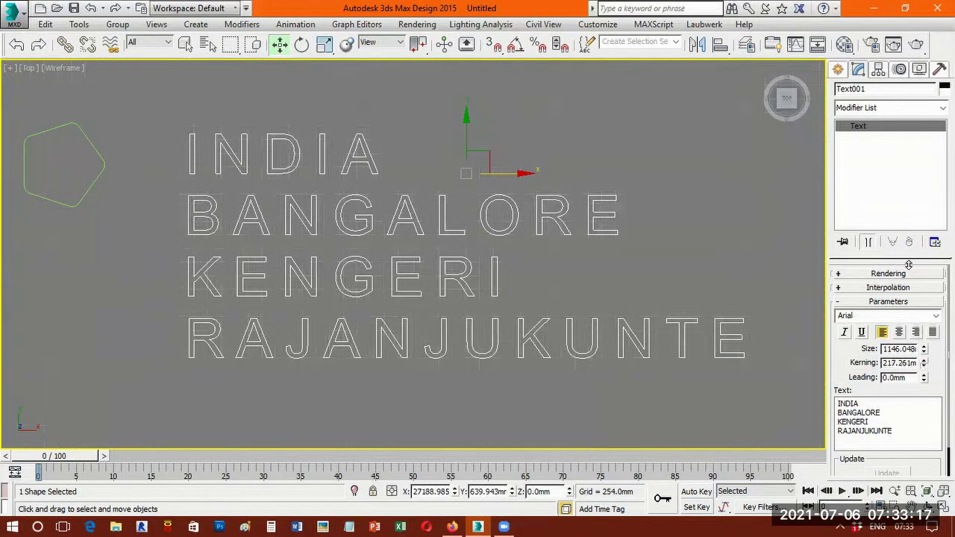
pyautogui.moveTo(909, 225); pyautogui.dragTo(932, 349)
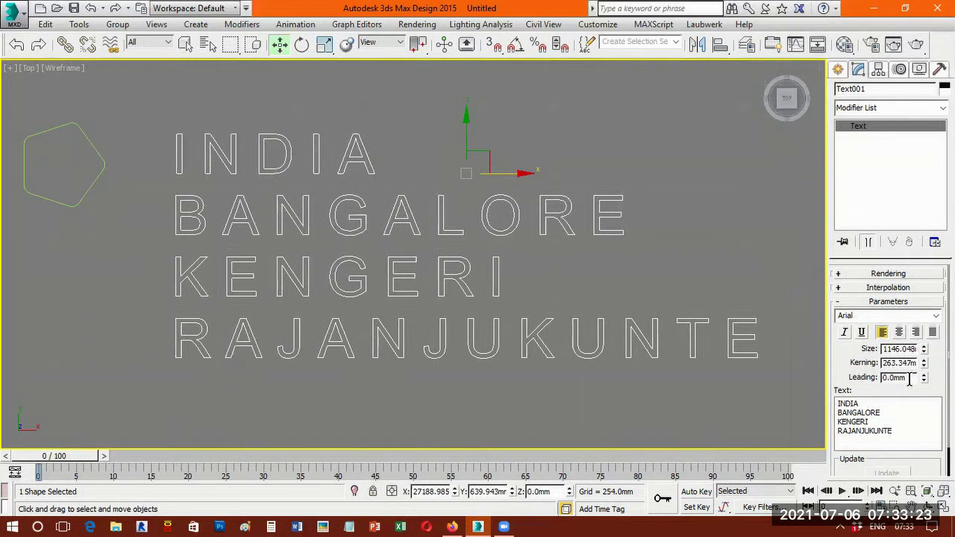
# Try text leadings of about 705, 61 and -81 mm in turn, ending at about 152 mm.
pyautogui.moveTo(925, 378); pyautogui.dragTo(928, 288)
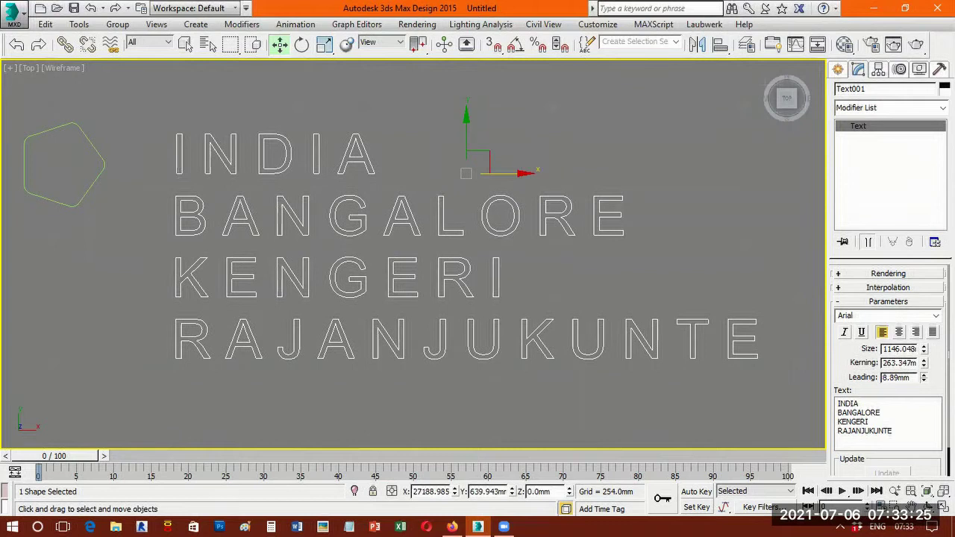
pyautogui.moveTo(924, 378); pyautogui.dragTo(926, 299)
pyautogui.moveTo(924, 378); pyautogui.dragTo(926, 328)
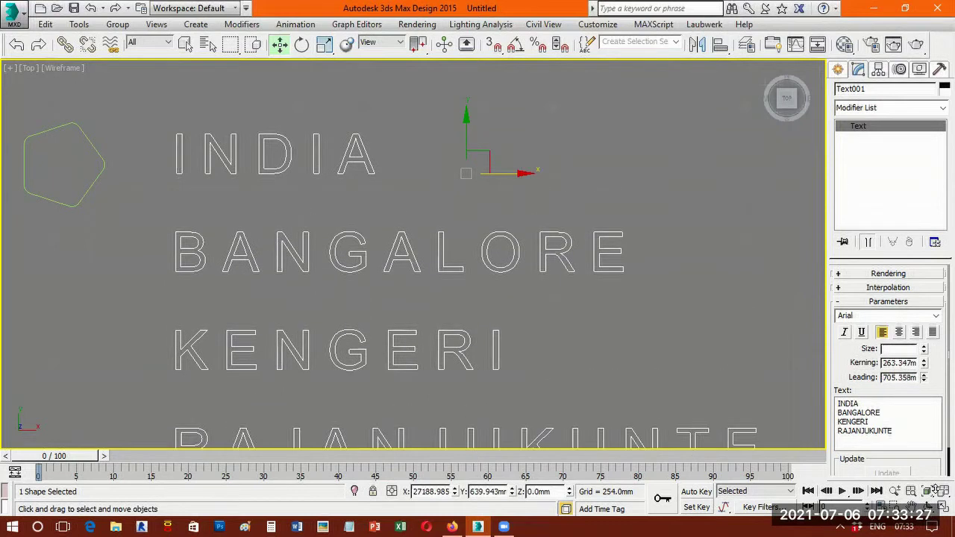
pyautogui.moveTo(366, 389); pyautogui.dragTo(177, 446)
pyautogui.moveTo(132, 241); pyautogui.dragTo(610, 452)
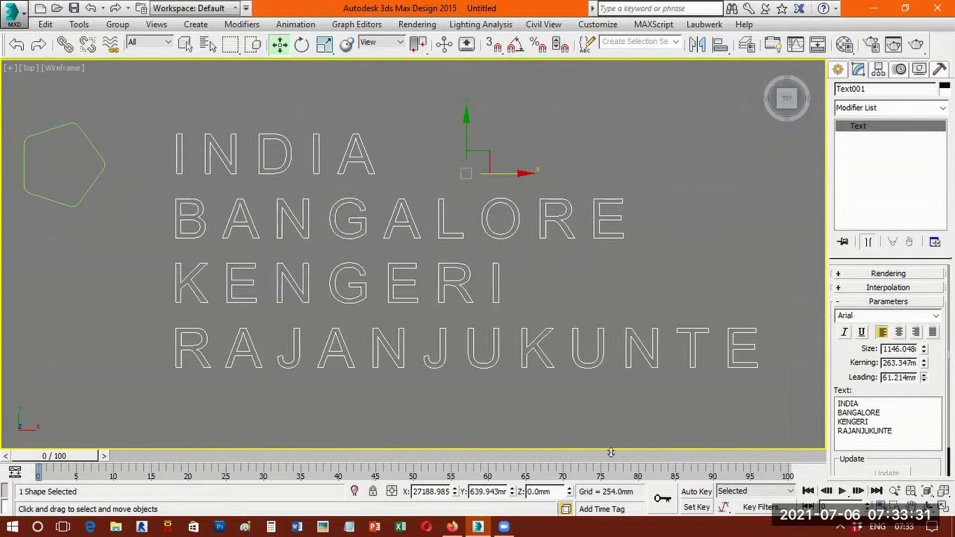
pyautogui.moveTo(600, 345); pyautogui.dragTo(578, 168)
pyautogui.moveTo(572, 211); pyautogui.dragTo(525, 407)
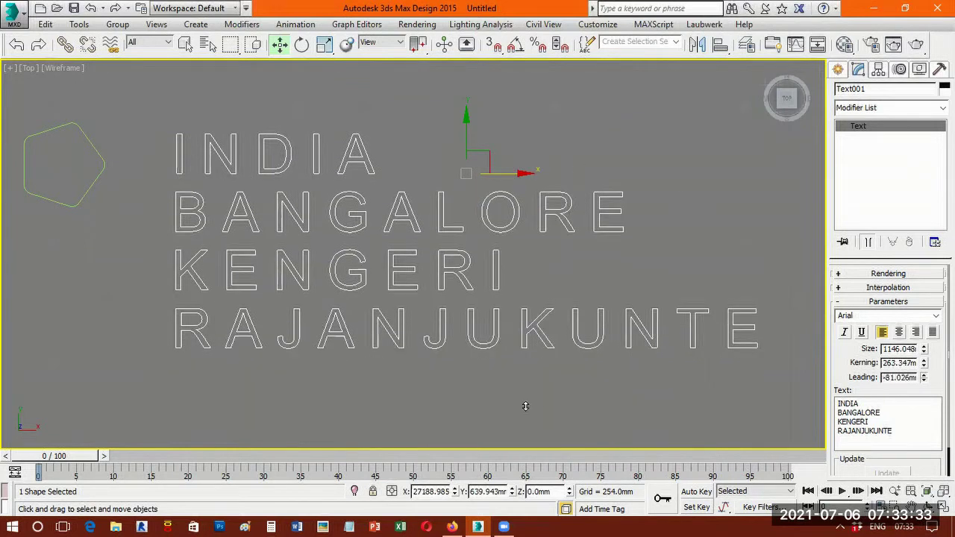
pyautogui.moveTo(613, 8); pyautogui.dragTo(892, 530)
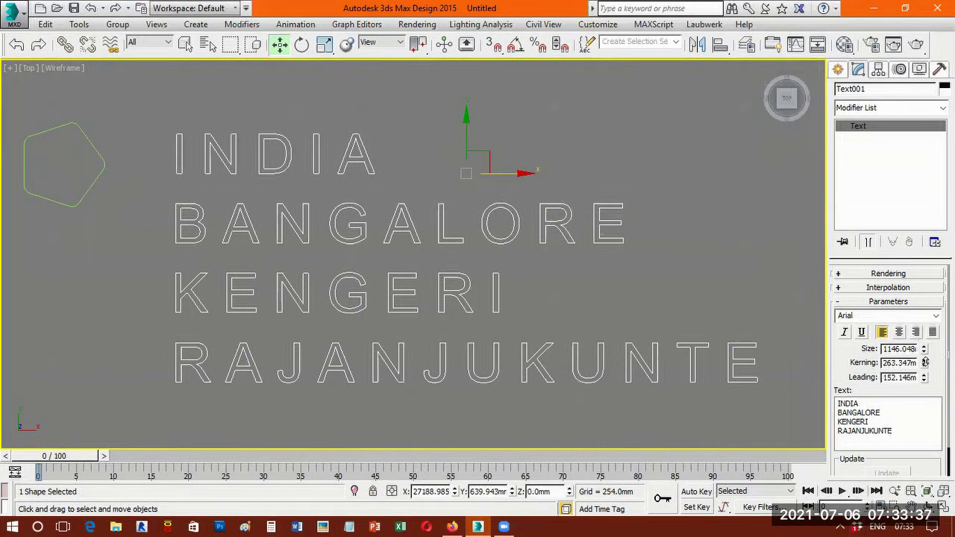
# Reduce the text's size to about 905 mm and set its kerning to about 290 mm.
pyautogui.moveTo(929, 350); pyautogui.dragTo(919, 223)
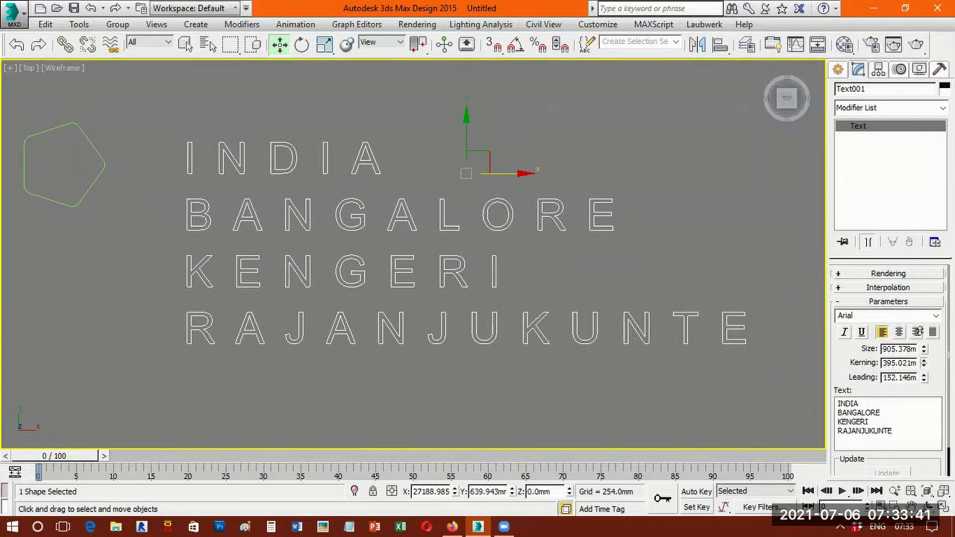
pyautogui.moveTo(919, 331); pyautogui.dragTo(932, 438)
pyautogui.moveTo(932, 380); pyautogui.dragTo(933, 373)
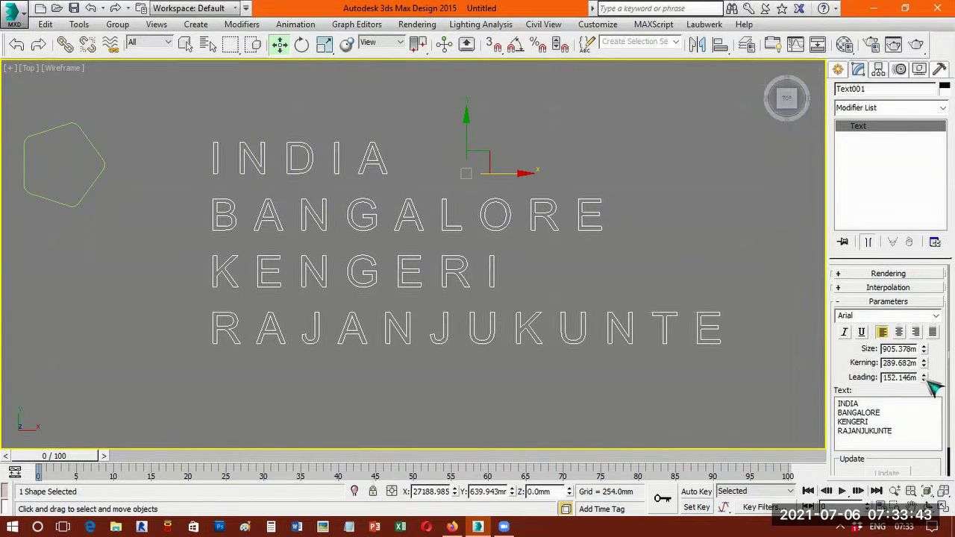
# Set the four-line text's leading to about 107 mm and reselect the text.
pyautogui.moveTo(914, 235); pyautogui.dragTo(917, 148)
pyautogui.moveTo(909, 343); pyautogui.dragTo(910, 397)
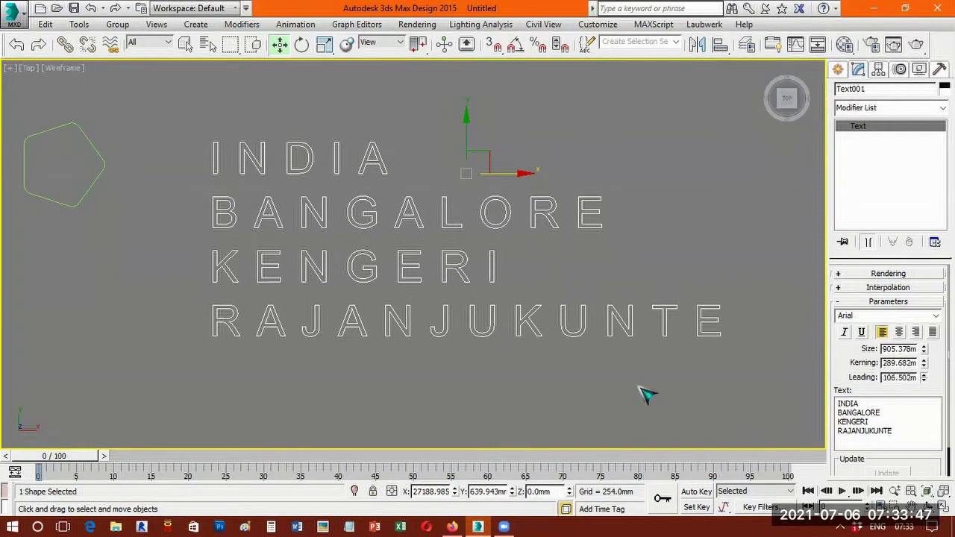
pyautogui.click(565, 369)
pyautogui.click(566, 333)
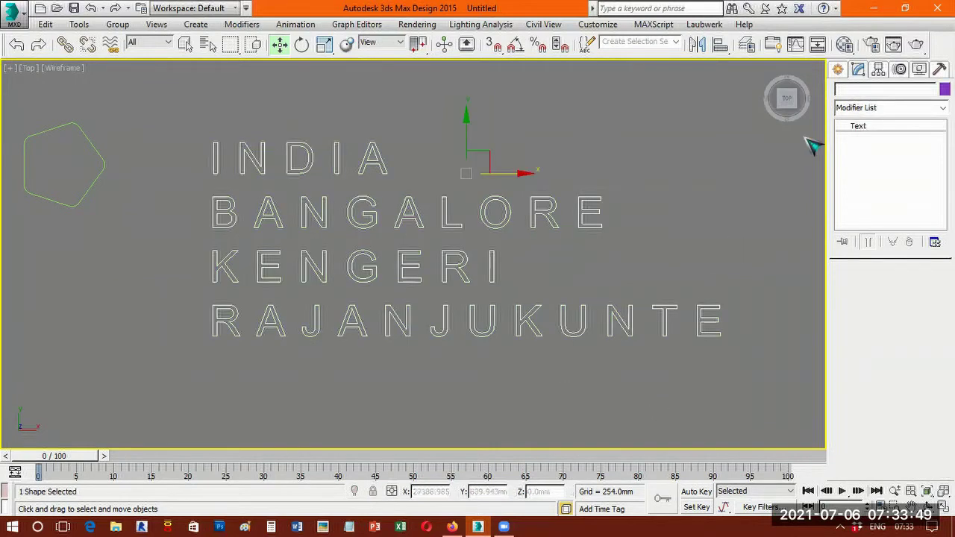
pyautogui.moveTo(856, 374)
pyautogui.mouseDown()
pyautogui.moveTo(849, 273)
pyautogui.moveTo(847, 372)
pyautogui.mouseUp()
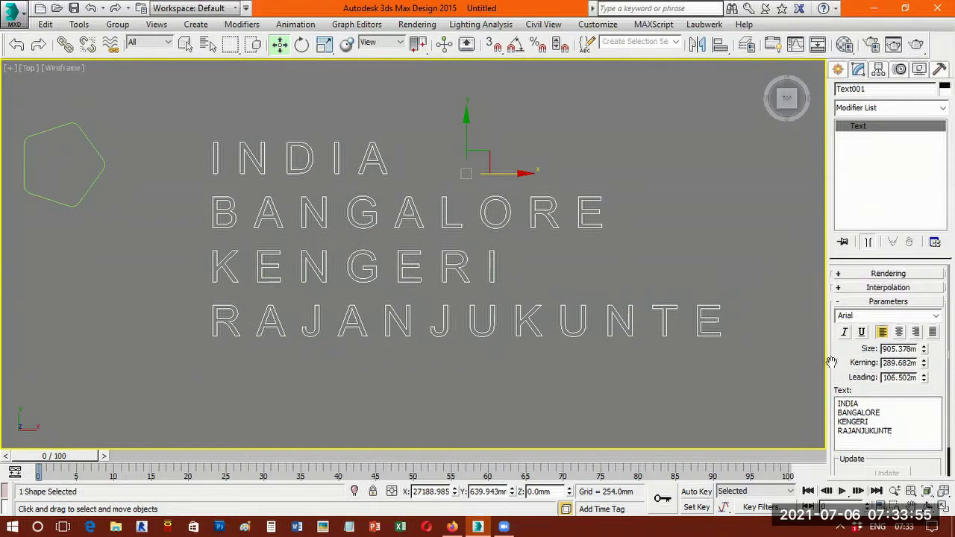
# Draw three rectangles beyond the text: a tall one about 3238 by 1488 mm, a small wide one and one about 940 by 9321 mm.
pyautogui.click(912, 506)
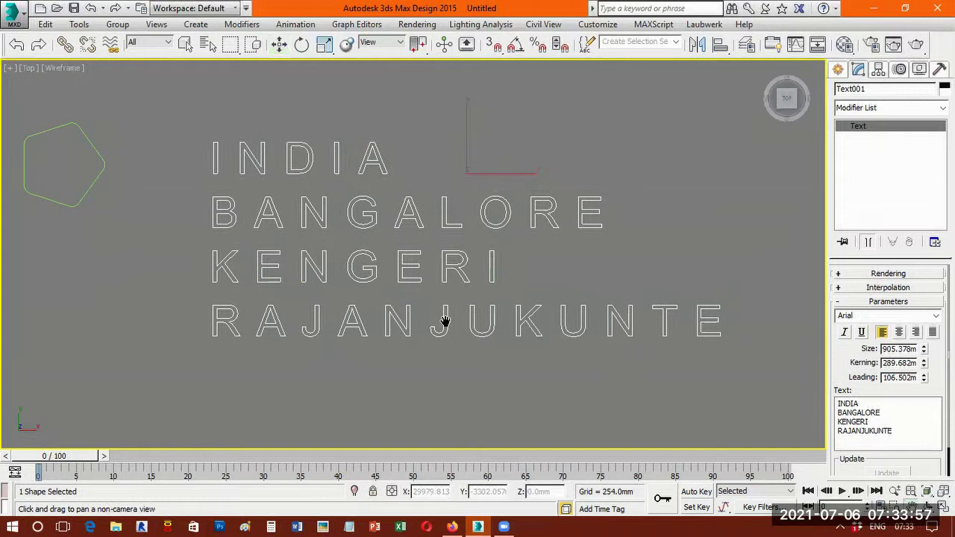
pyautogui.moveTo(446, 322); pyautogui.dragTo(210, 327)
pyautogui.moveTo(540, 262); pyautogui.dragTo(217, 262)
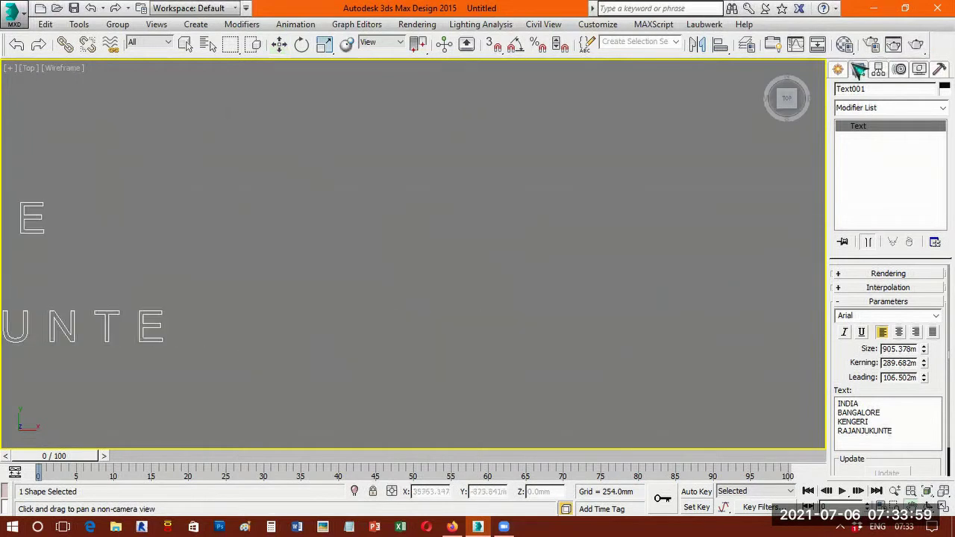
pyautogui.click(838, 70)
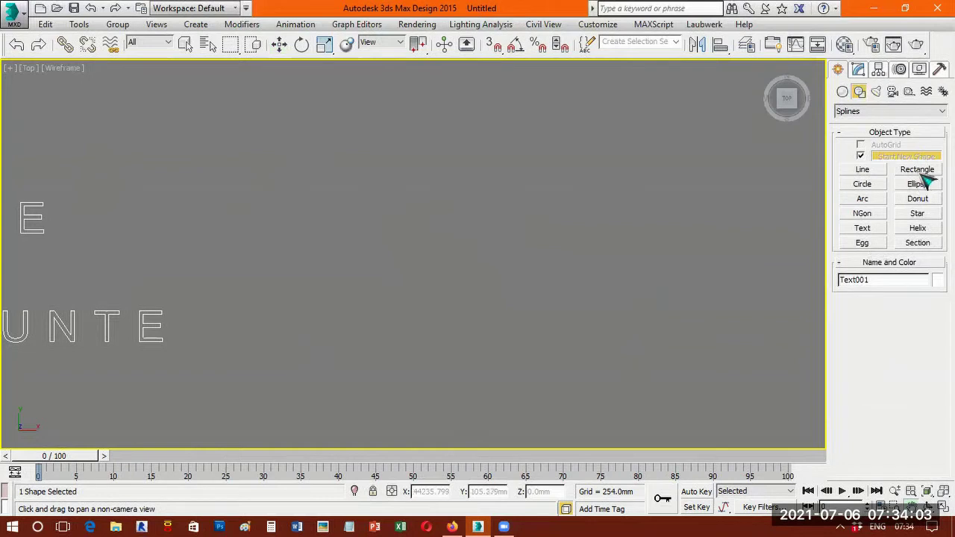
pyautogui.click(922, 173)
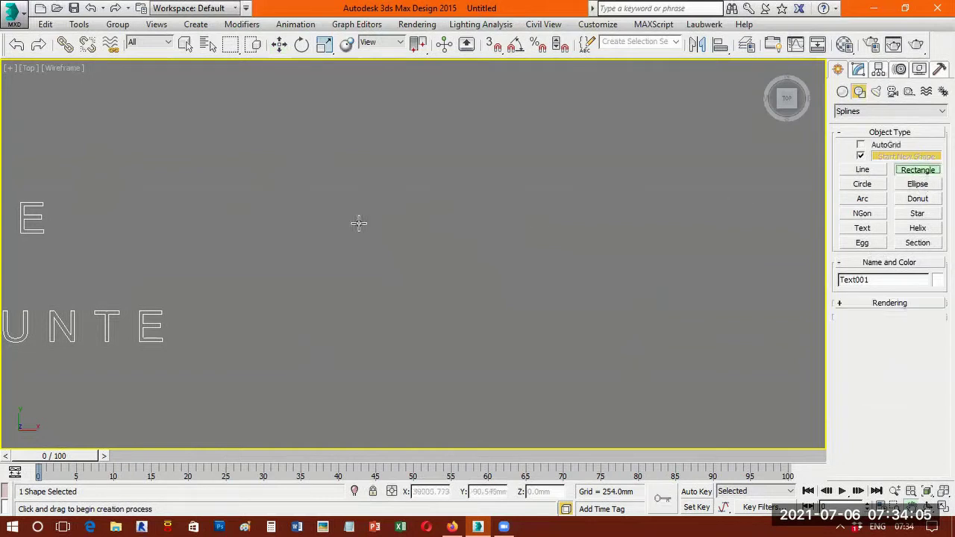
pyautogui.moveTo(342, 221); pyautogui.dragTo(427, 341)
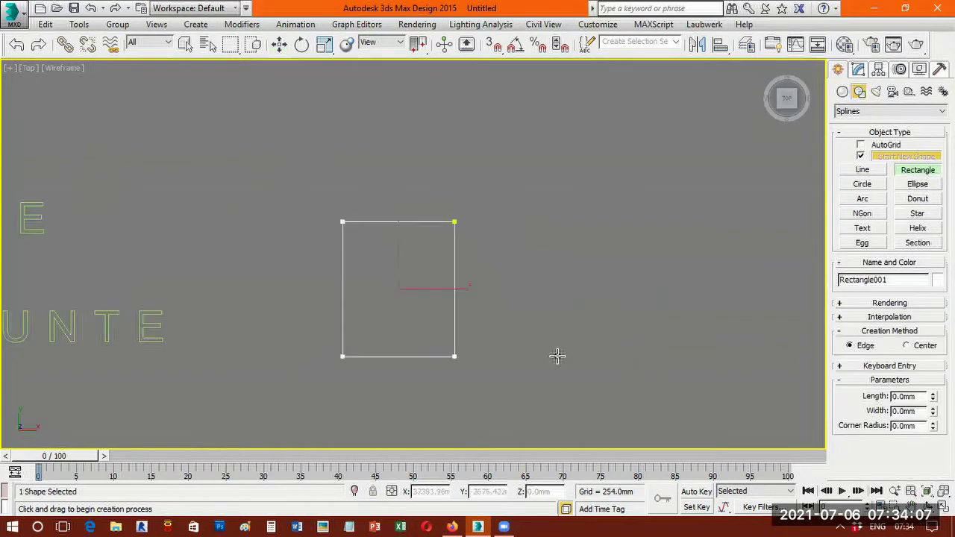
pyautogui.moveTo(563, 373); pyautogui.dragTo(473, 383)
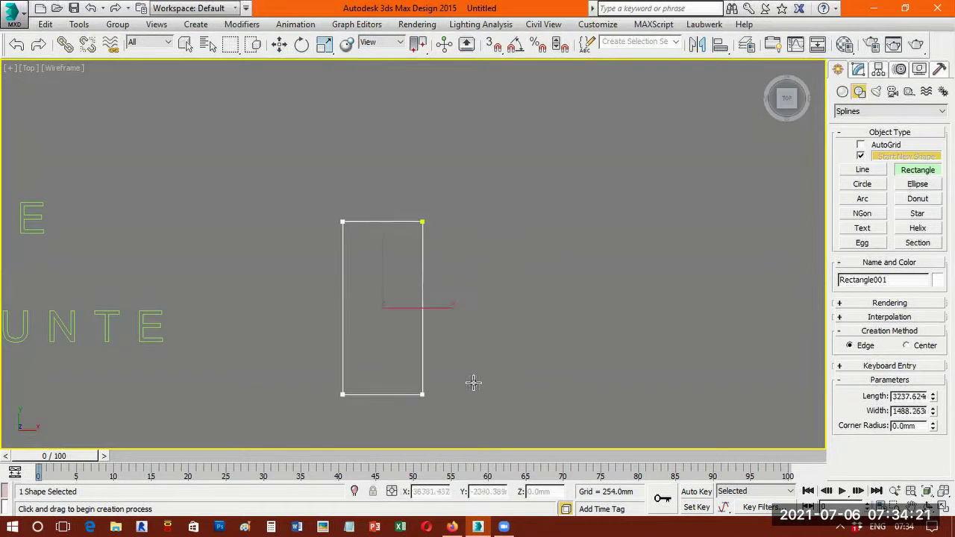
pyautogui.moveTo(501, 255); pyautogui.dragTo(676, 294)
pyautogui.moveTo(620, 114); pyautogui.dragTo(119, 164)
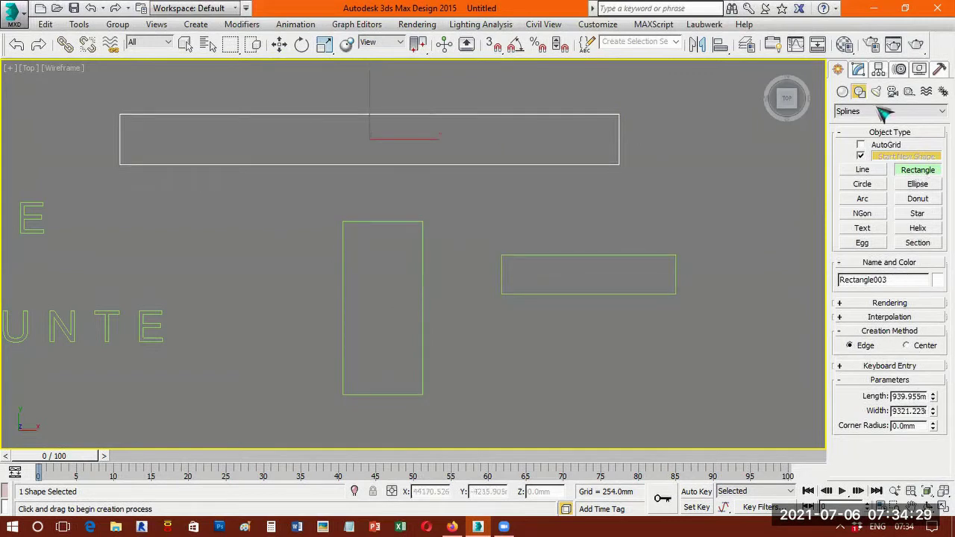
# Set the longest rectangle's length to about 1457 mm and its width to about 3132 mm.
pyautogui.click(858, 68)
pyautogui.moveTo(929, 515); pyautogui.dragTo(932, 345)
pyautogui.moveTo(935, 283); pyautogui.dragTo(932, 303)
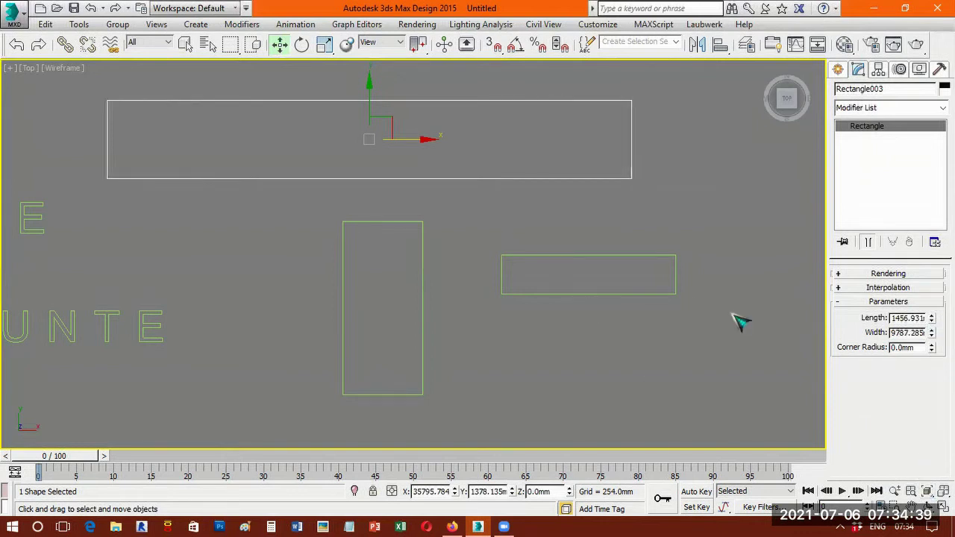
pyautogui.press('z')
pyautogui.moveTo(932, 332); pyautogui.dragTo(932, 374)
pyautogui.press('z')
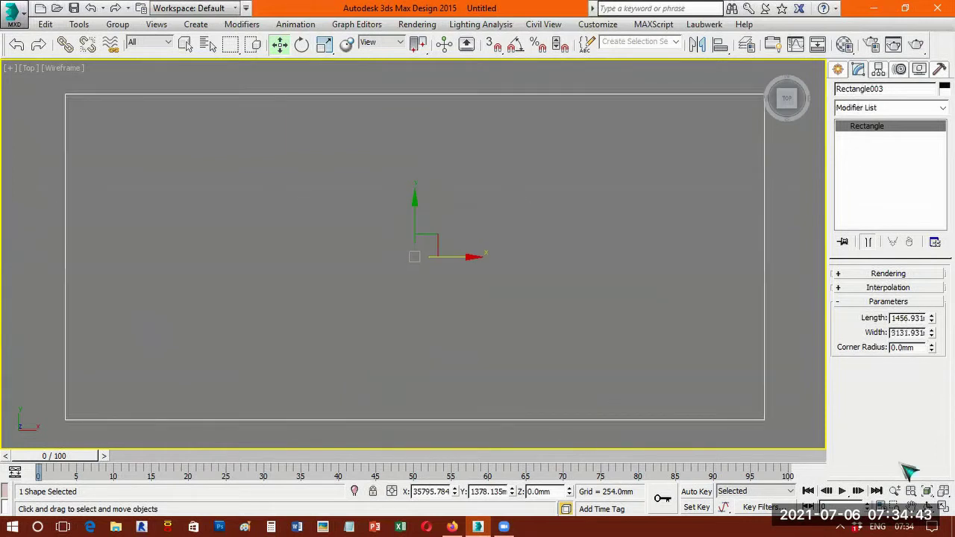
# Try a corner radius of about 170 mm on the resized rectangle and return it to 0 mm.
pyautogui.click(895, 491)
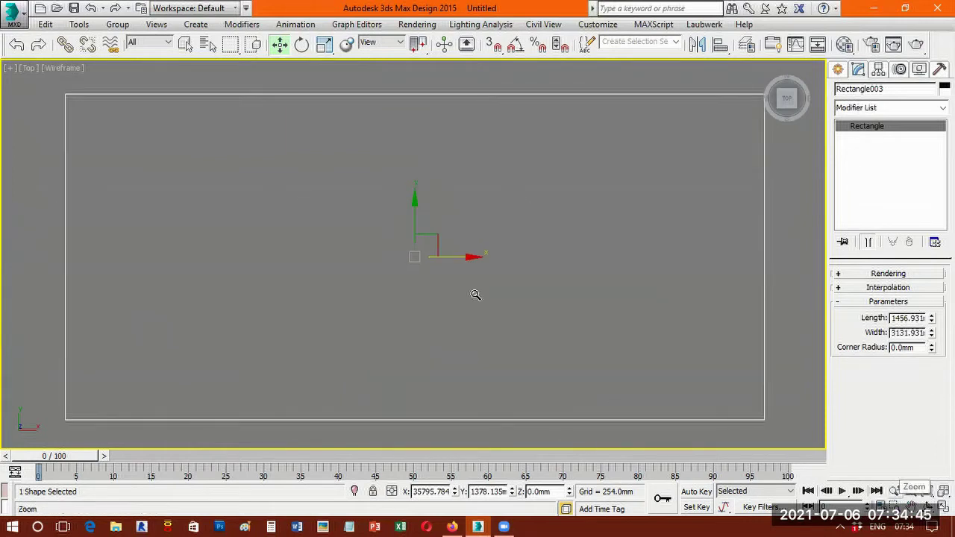
pyautogui.moveTo(464, 256); pyautogui.dragTo(470, 318)
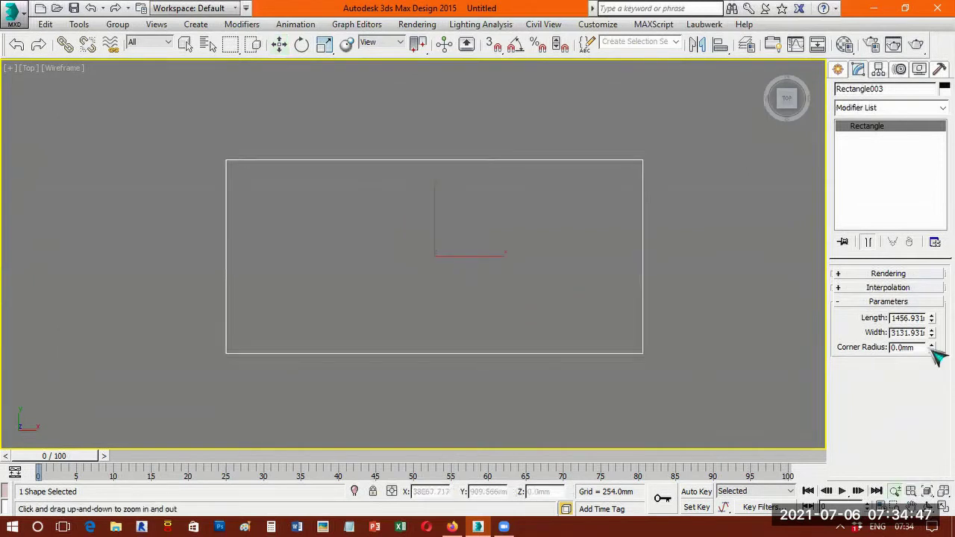
pyautogui.moveTo(930, 186); pyautogui.dragTo(934, 328)
pyautogui.moveTo(865, 112); pyautogui.dragTo(893, 15)
pyautogui.moveTo(926, 440); pyautogui.dragTo(922, 404)
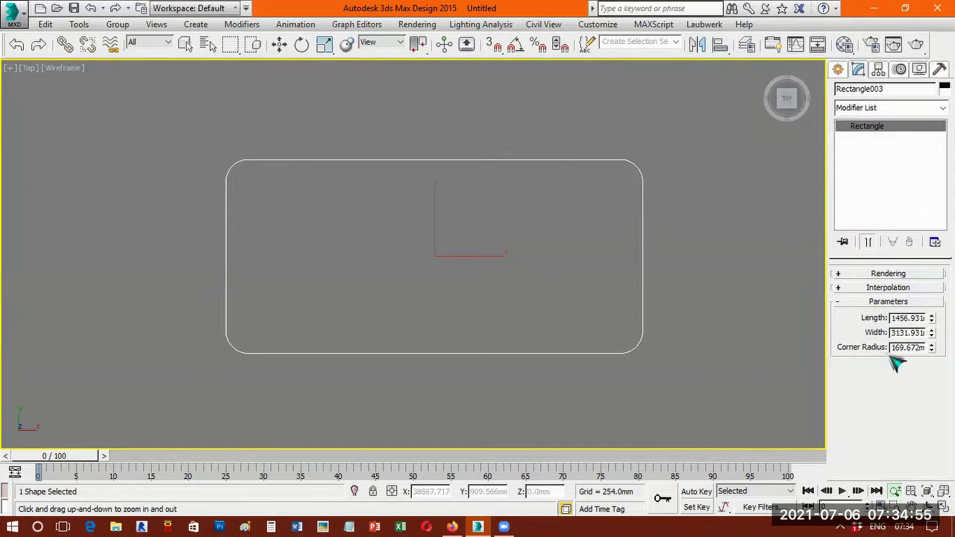
pyautogui.moveTo(934, 327); pyautogui.dragTo(936, 418)
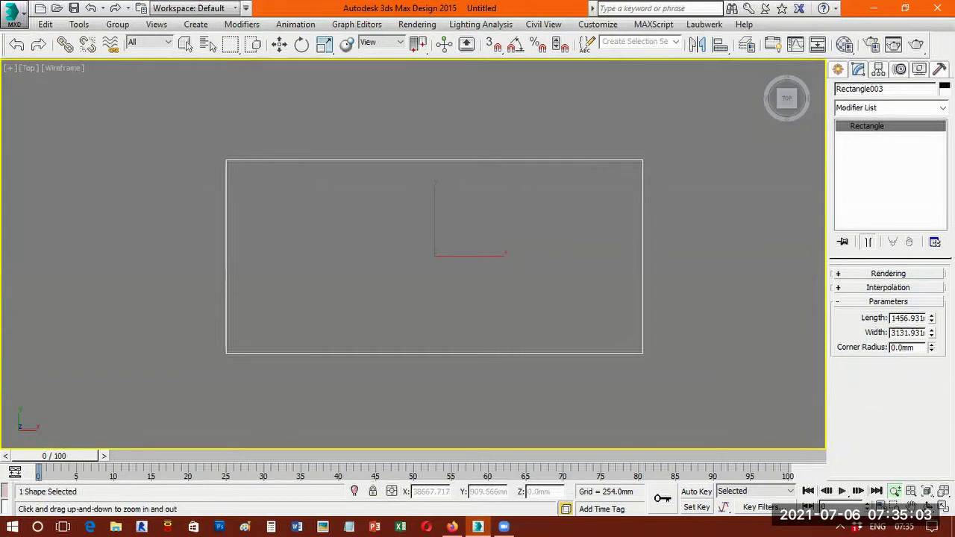
# Round the selected rectangle's corners with a corner radius of 300 mm.
pyautogui.moveTo(932, 347); pyautogui.dragTo(933, 261)
pyautogui.doubleClick(910, 348)
pyautogui.write('300')
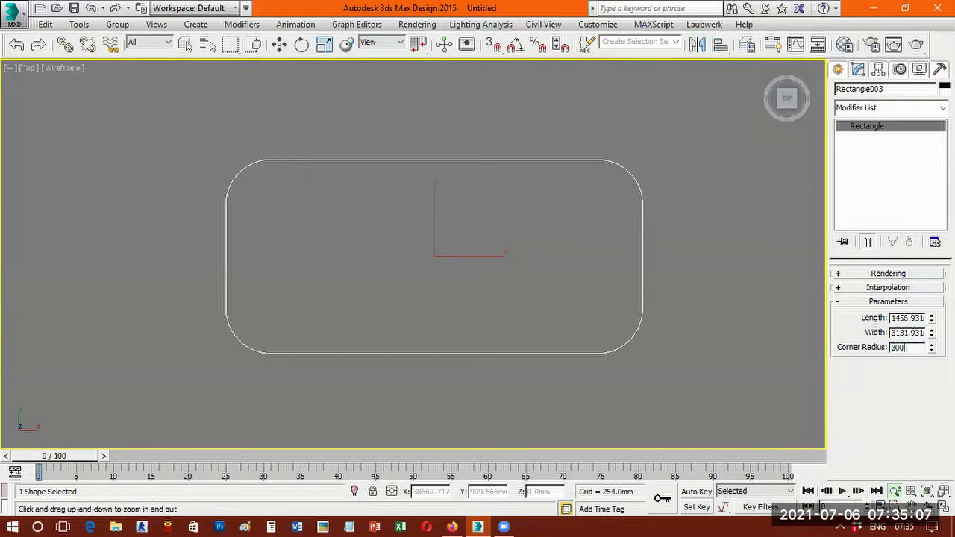
pyautogui.press('Return')
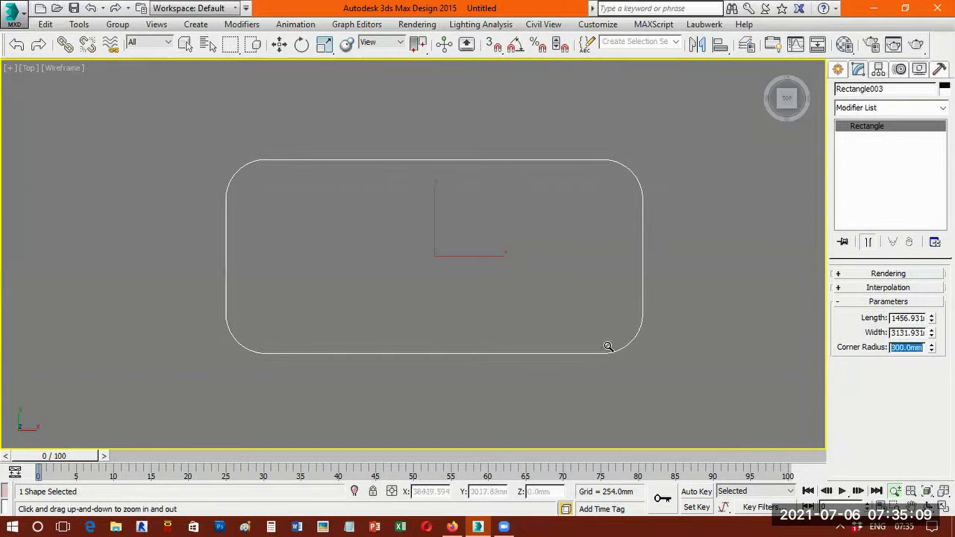
# Try further corner radii on the rounded rectangle.
pyautogui.moveTo(928, 327); pyautogui.dragTo(898, 55)
pyautogui.moveTo(895, 461); pyautogui.dragTo(922, 211)
pyautogui.moveTo(923, 328); pyautogui.dragTo(921, 416)
pyautogui.moveTo(913, 361); pyautogui.dragTo(909, 381)
pyautogui.moveTo(906, 336); pyautogui.dragTo(859, 373)
# Draw three separate rectangles beside the rounded one, the last about 483 by 987 mm, and clear the selection.
pyautogui.click(914, 508)
pyautogui.moveTo(532, 330); pyautogui.dragTo(339, 324)
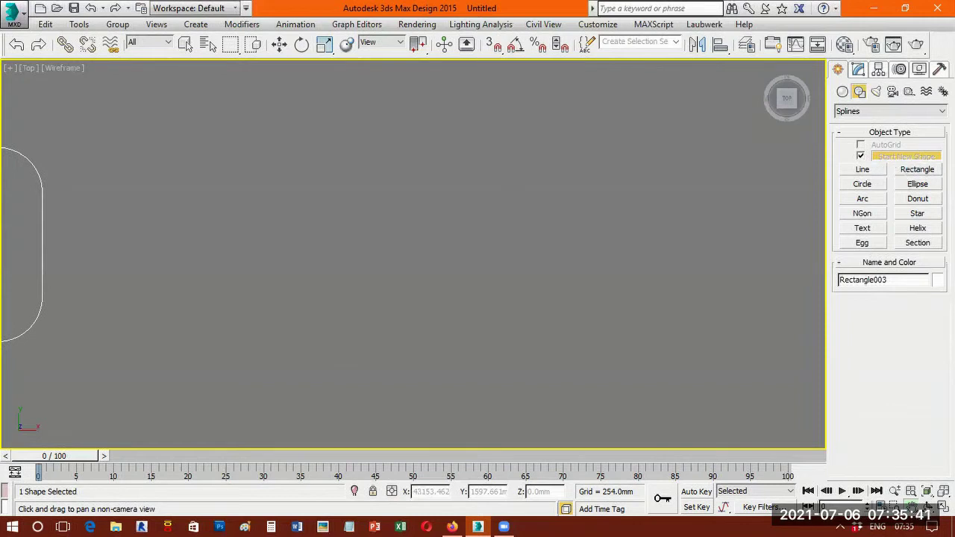
pyautogui.click(917, 170)
pyautogui.moveTo(154, 139)
pyautogui.mouseDown()
pyautogui.moveTo(229, 221)
pyautogui.moveTo(297, 247)
pyautogui.moveTo(353, 317)
pyautogui.mouseUp()
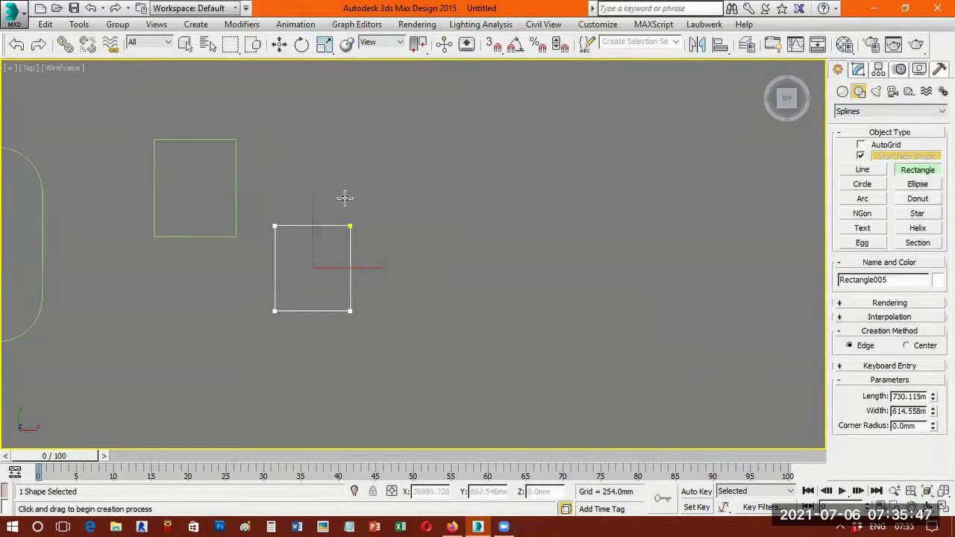
pyautogui.moveTo(323, 138); pyautogui.dragTo(453, 200)
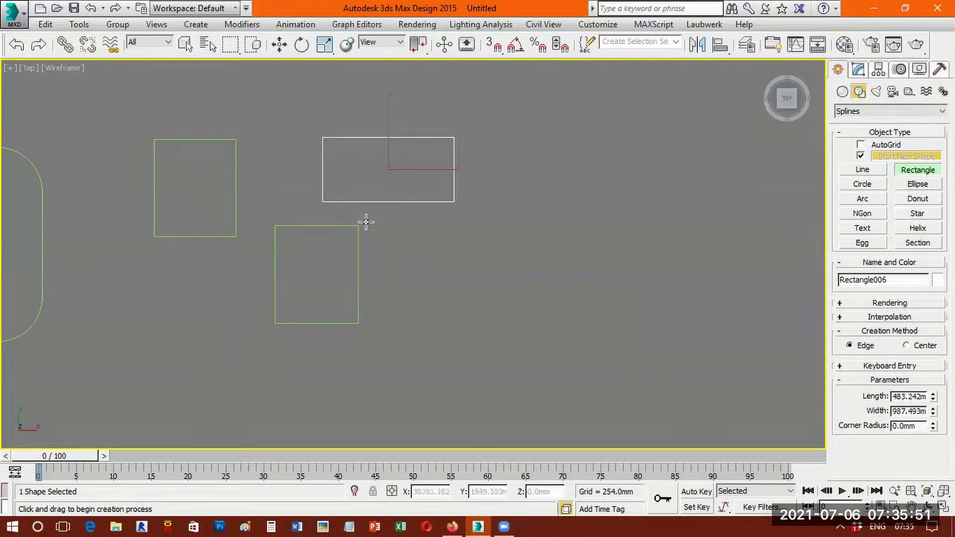
pyautogui.rightClick(647, 224)
pyautogui.click(647, 225)
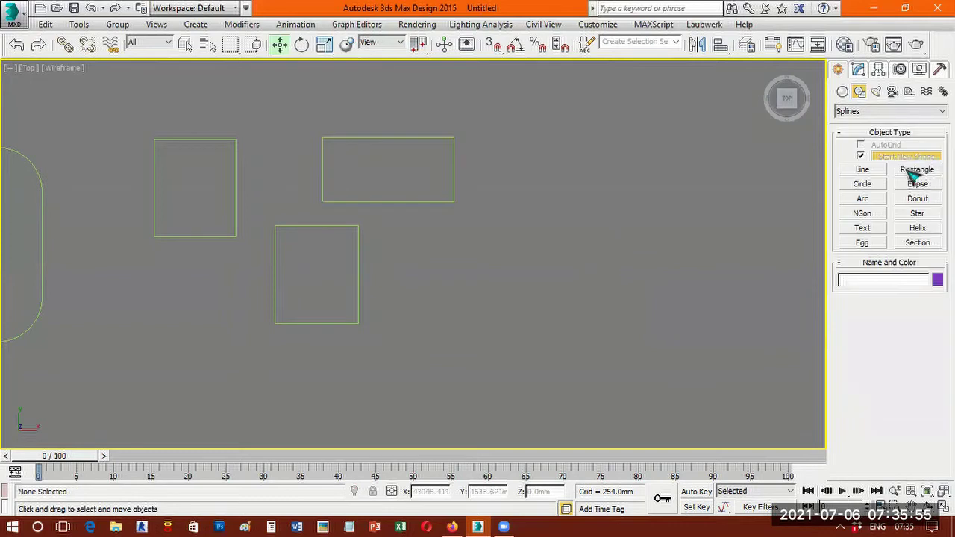
# Turn off Start New Shape and draw a large rectangle containing two smaller ones as one shape, the smallest about 446 by 278 mm.
pyautogui.click(863, 156)
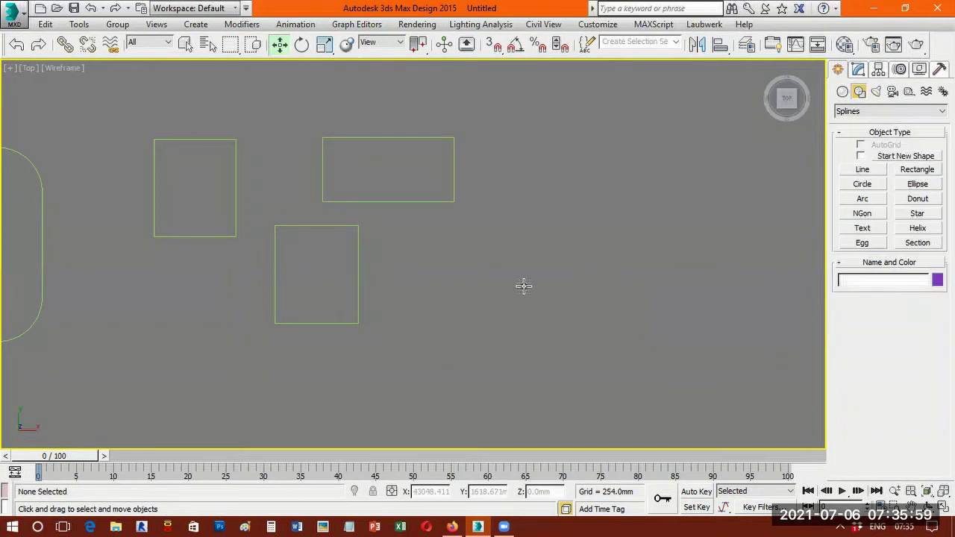
pyautogui.moveTo(558, 240); pyautogui.dragTo(671, 333)
pyautogui.moveTo(764, 405); pyautogui.dragTo(770, 407)
pyautogui.moveTo(641, 282); pyautogui.dragTo(739, 369)
pyautogui.moveTo(579, 290); pyautogui.dragTo(617, 349)
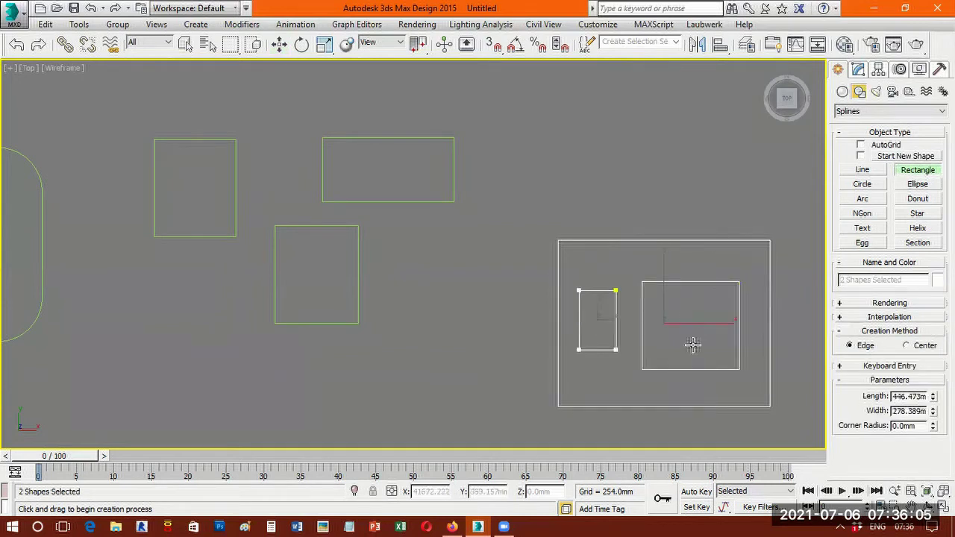
# Examine the nested rectangles from an angled orthographic view.
pyautogui.click(927, 506)
pyautogui.moveTo(477, 290); pyautogui.dragTo(738, 410)
pyautogui.rightClick(739, 410)
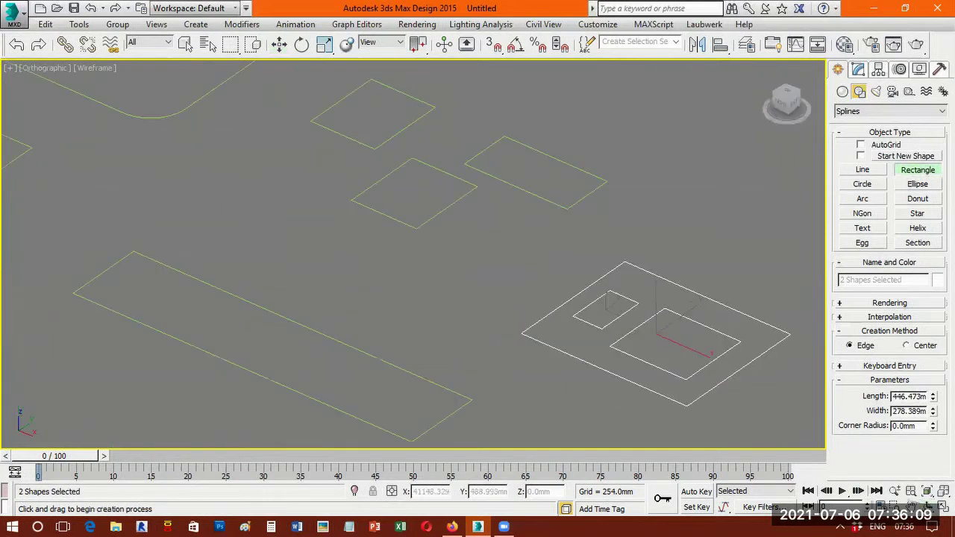
pyautogui.moveTo(511, 326); pyautogui.dragTo(494, 319, button='middle')
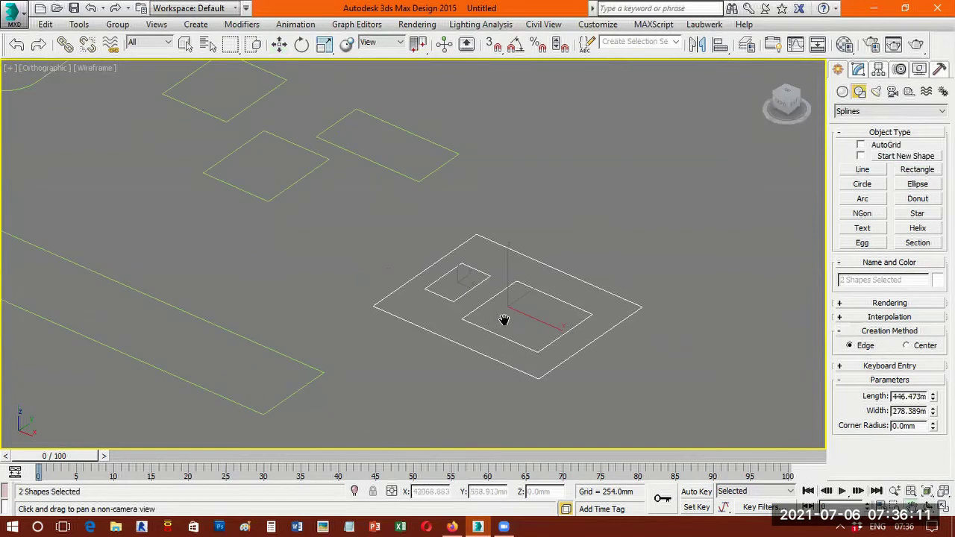
pyautogui.scroll(3, 521, 298)
pyautogui.scroll(-3, 521, 298)
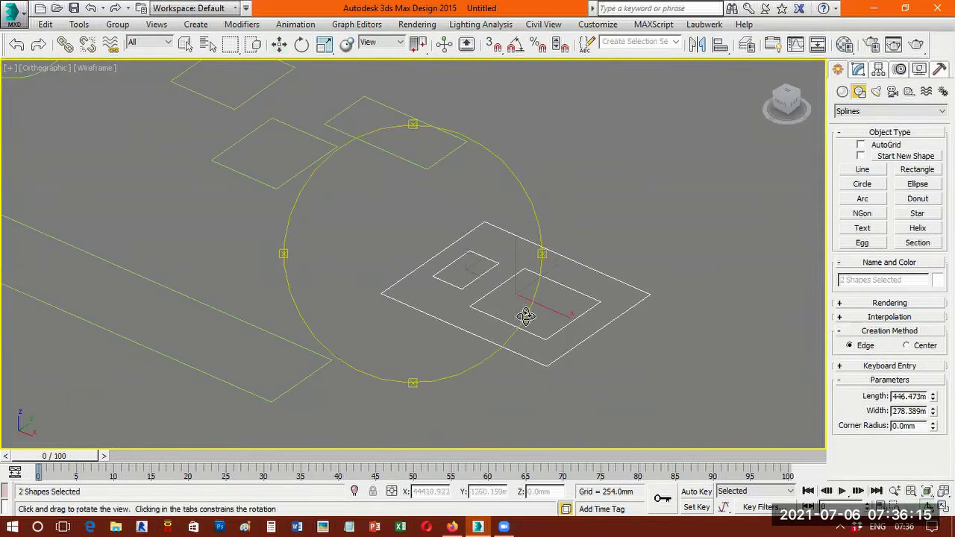
pyautogui.keyDown('alt'); pyautogui.moveTo(477, 299); pyautogui.dragTo(540, 297, button='middle'); pyautogui.keyUp('alt')
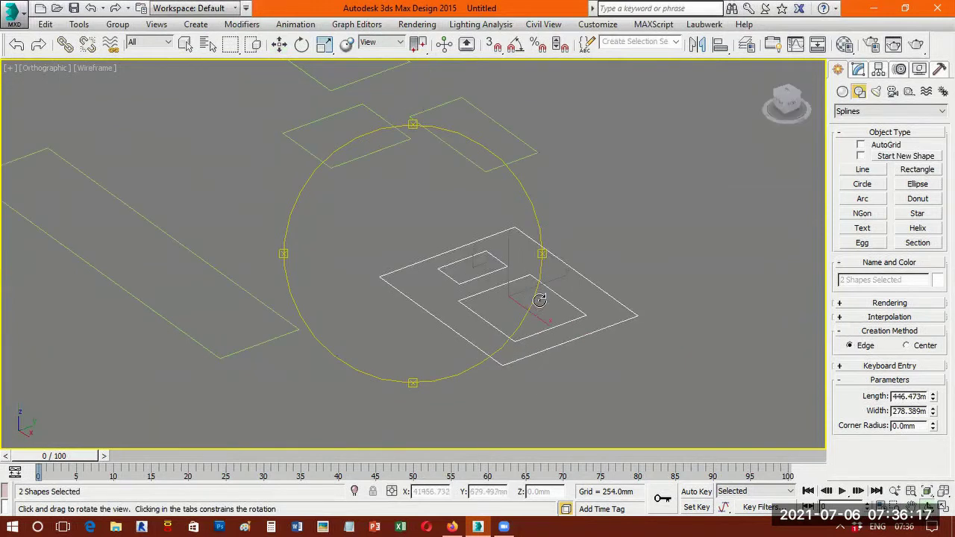
pyautogui.keyDown('alt'); pyautogui.moveTo(454, 271); pyautogui.dragTo(824, 188, button='middle'); pyautogui.keyUp('alt')
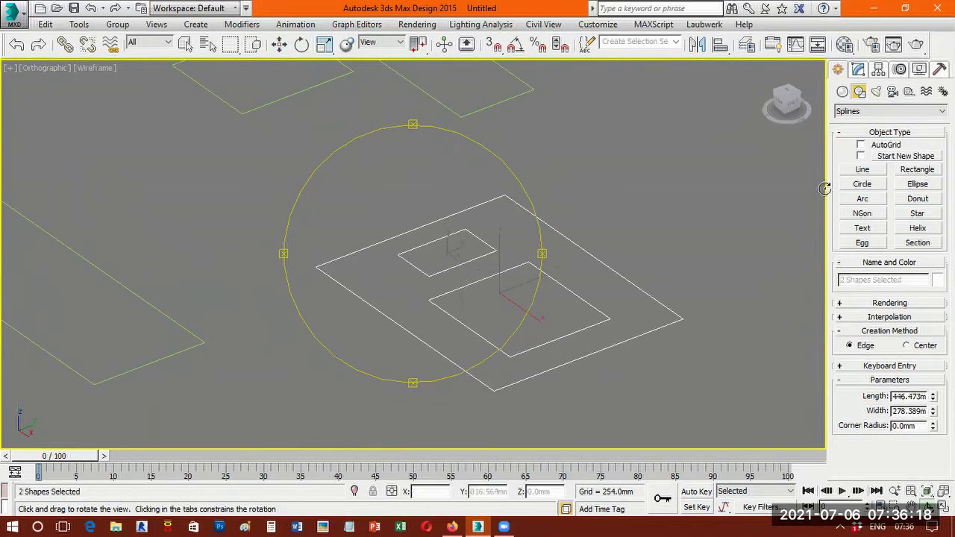
# Apply an Extrude modifier of 254 mm to the nested rectangles and display the result shaded and selected.
pyautogui.click(865, 69)
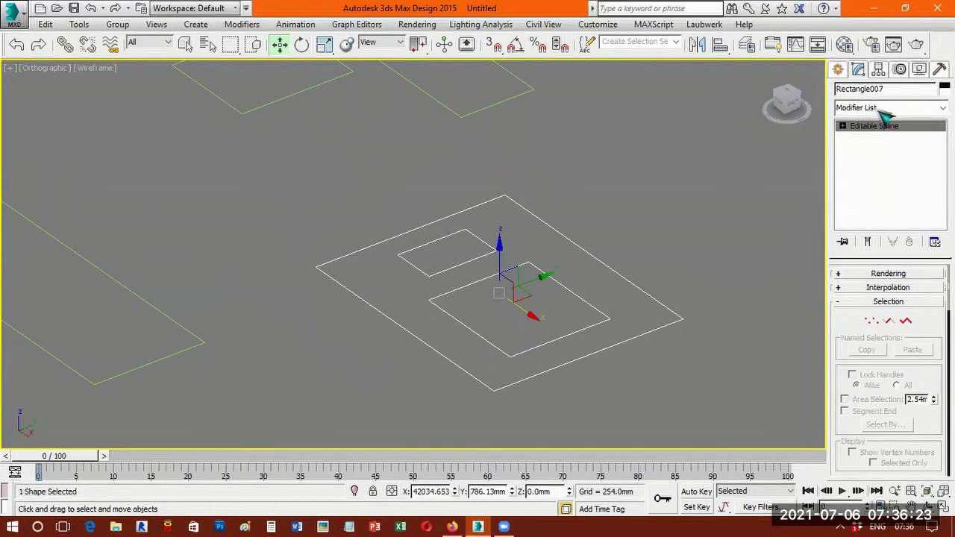
pyautogui.click(883, 108)
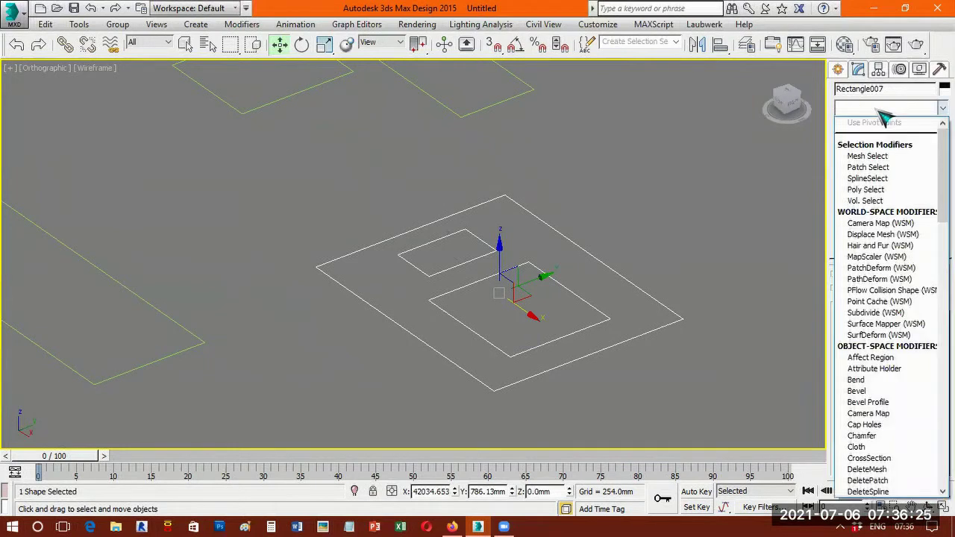
pyautogui.press('e')
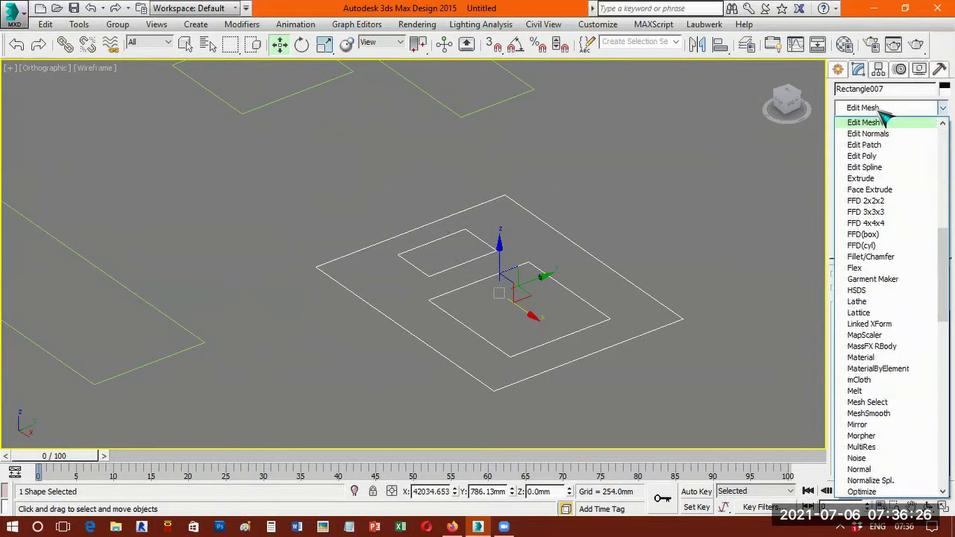
pyautogui.click(885, 183)
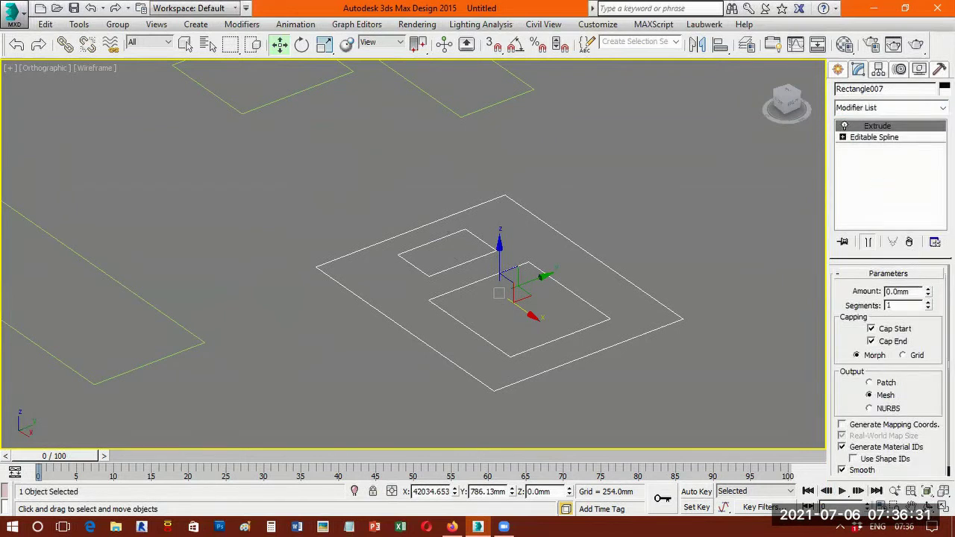
pyautogui.moveTo(928, 291); pyautogui.dragTo(674, 239)
pyautogui.click(674, 239)
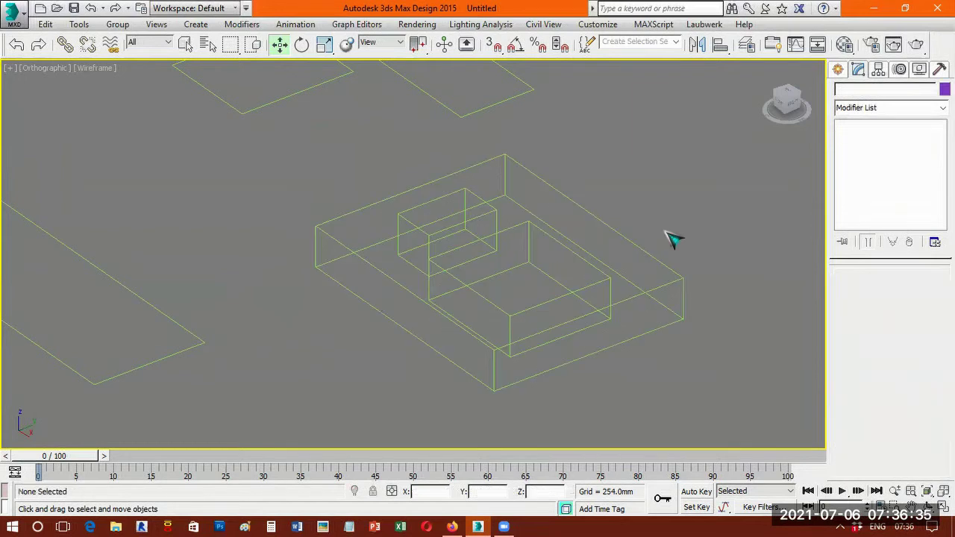
pyautogui.press('F3')
pyautogui.hotkey('ctrl', 'z')
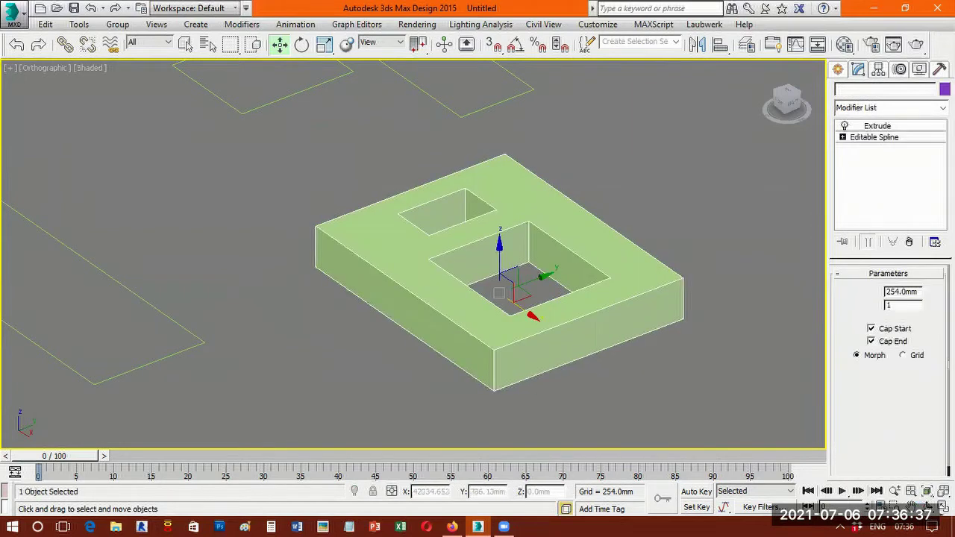
# Examine the openings of the extruded solid up close from several angles.
pyautogui.hotkey('ctrl', 'r')
pyautogui.moveTo(441, 327); pyautogui.dragTo(458, 308)
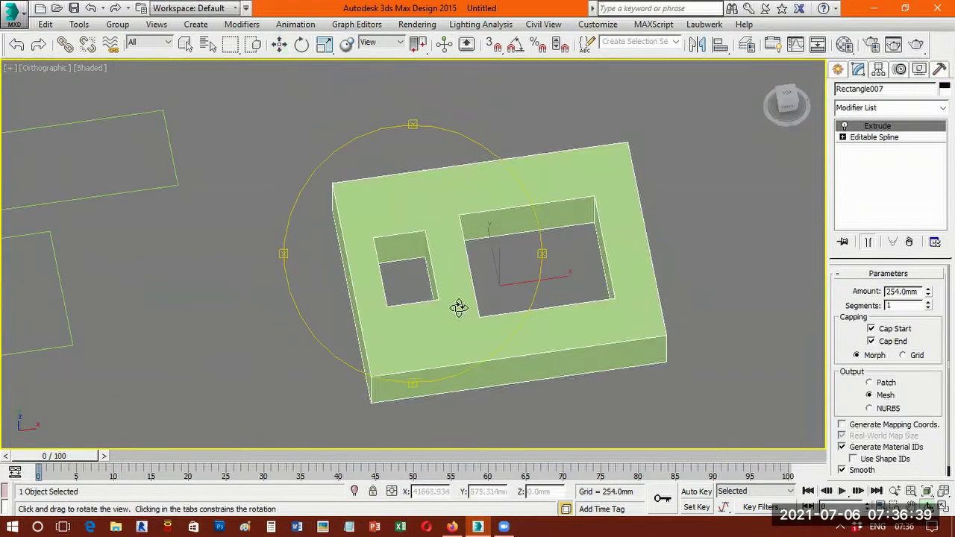
pyautogui.scroll(4, 490, 277)
pyautogui.scroll(1, 418, 275)
pyautogui.scroll(-2, 418, 275)
pyautogui.moveTo(428, 288); pyautogui.dragTo(492, 267)
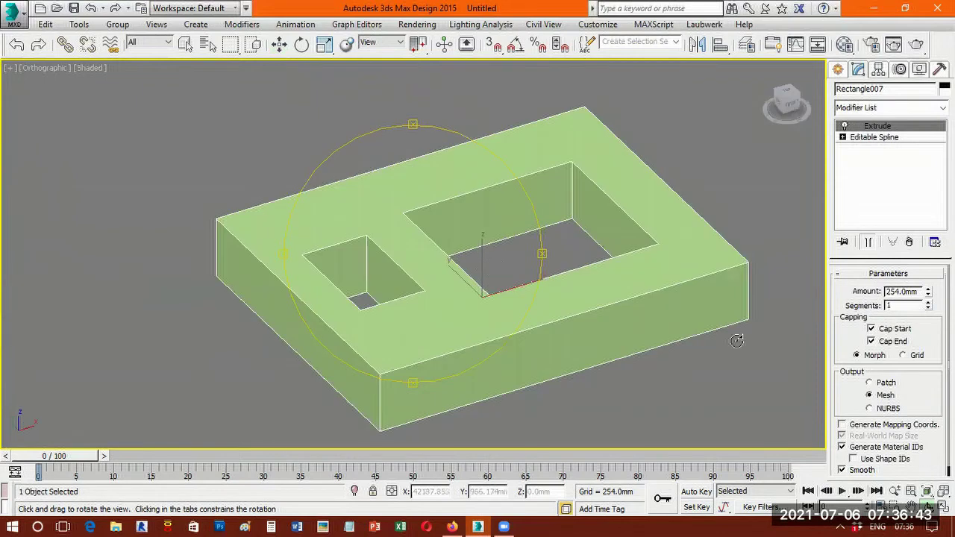
# With Start New Shape on, draw two overlapping separate rectangles beside the solid, about 636 by 648 mm and 734 by 613 mm.
pyautogui.click(911, 506)
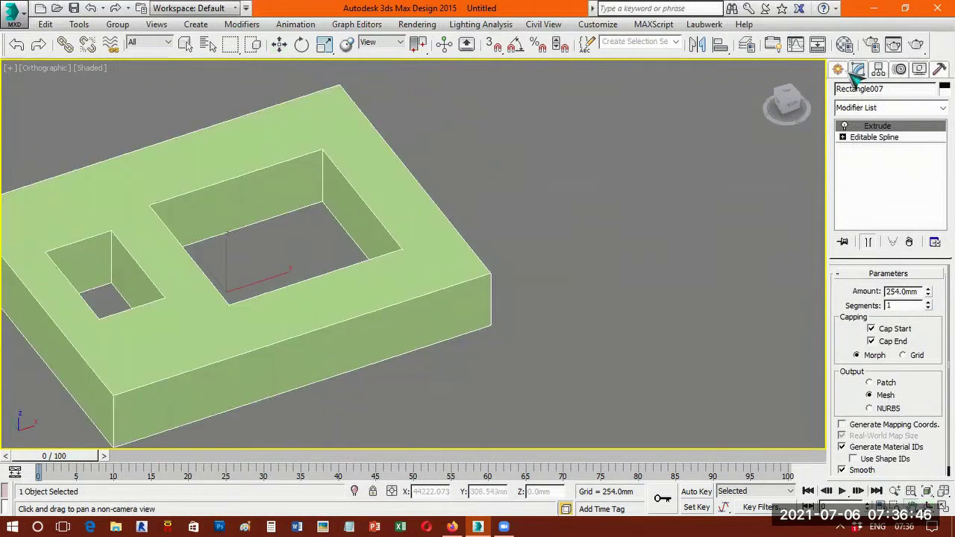
pyautogui.click(839, 69)
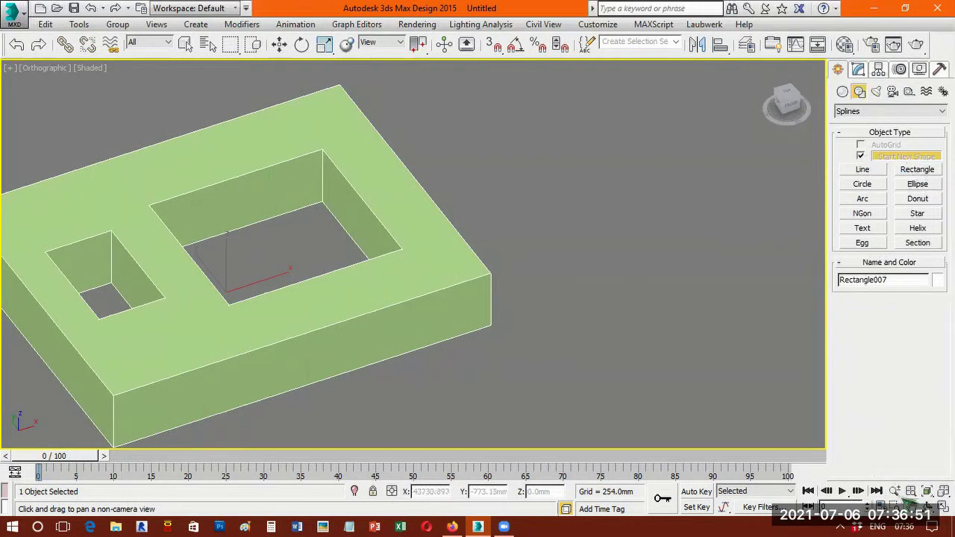
pyautogui.moveTo(535, 242); pyautogui.dragTo(328, 271)
pyautogui.click(921, 168)
pyautogui.moveTo(491, 215); pyautogui.dragTo(569, 254)
pyautogui.moveTo(662, 252); pyautogui.dragTo(722, 261)
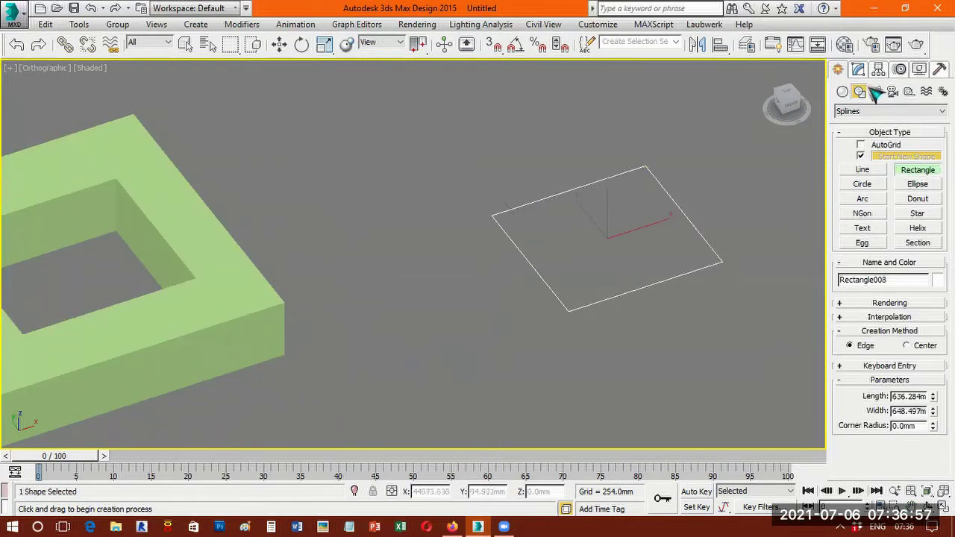
pyautogui.moveTo(417, 168); pyautogui.dragTo(650, 231)
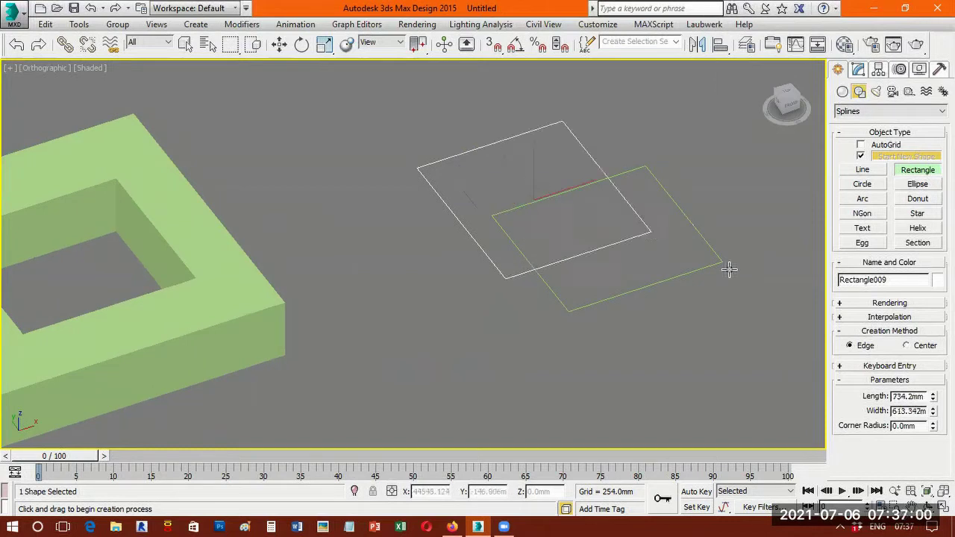
# Apply an Extrude modifier of 254 mm to the second rectangle and move it along Y away from the first one.
pyautogui.click(858, 68)
pyautogui.click(882, 112)
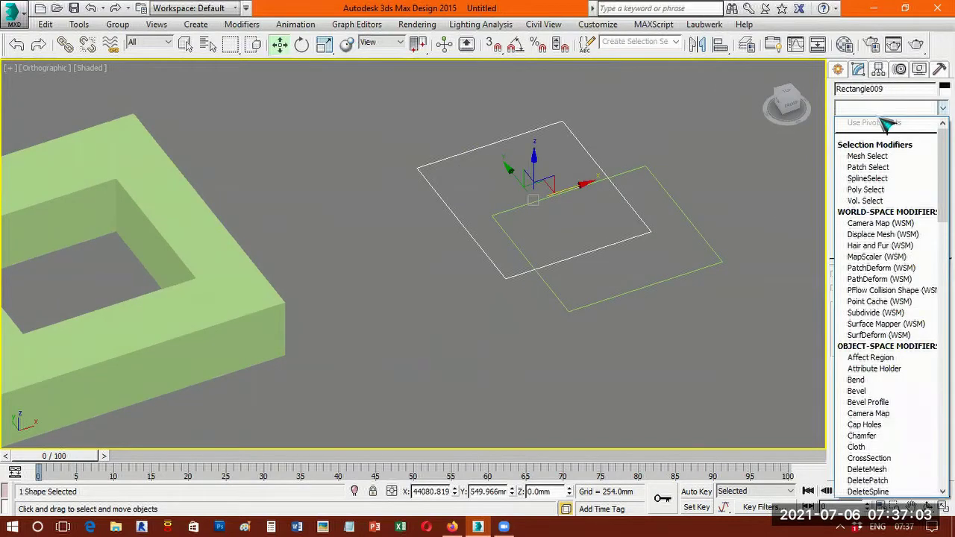
pyautogui.press('e')
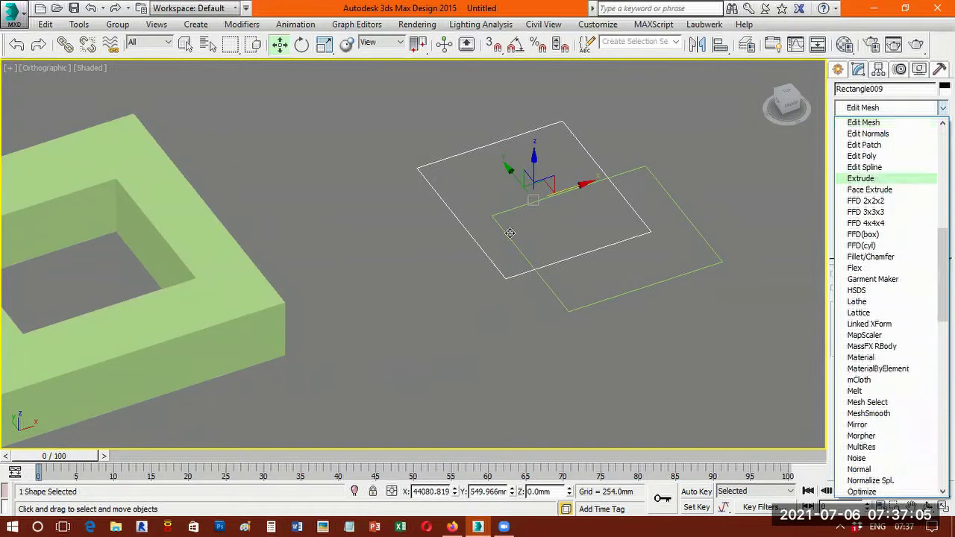
pyautogui.press('Return')
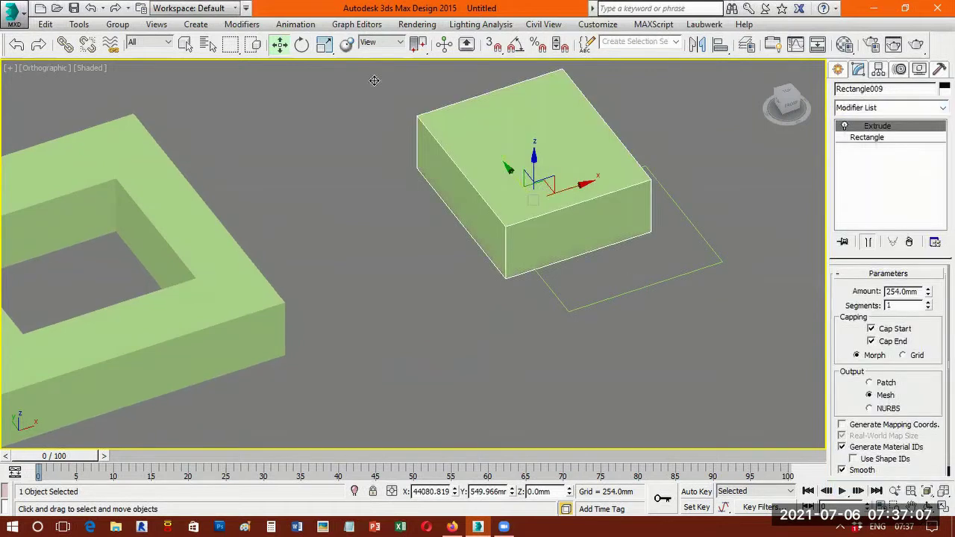
pyautogui.moveTo(507, 167); pyautogui.dragTo(374, 81)
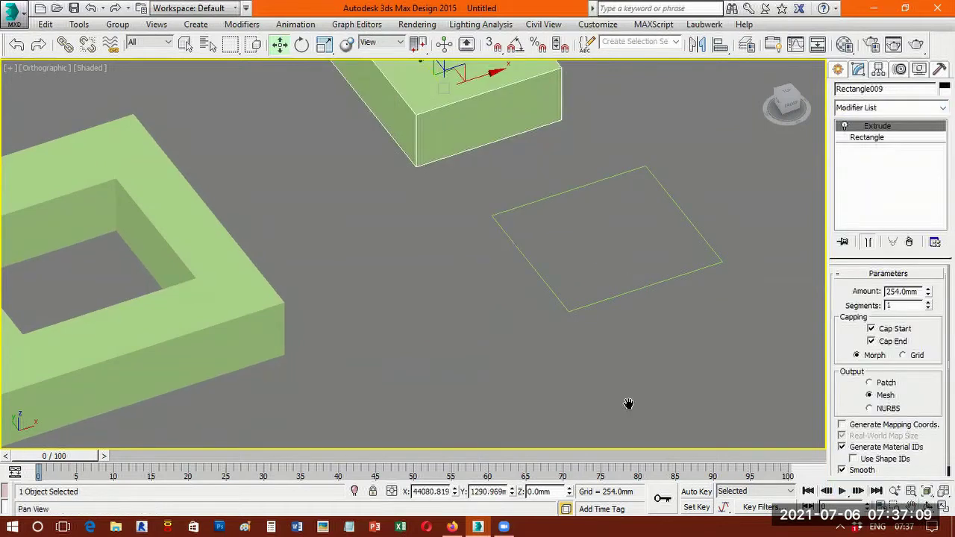
# Turn off Start New Shape and draw a large circle containing four smaller circles as one shape, the last about 111 mm in radius.
pyautogui.moveTo(629, 404); pyautogui.dragTo(514, 262, button='middle')
pyautogui.click(839, 70)
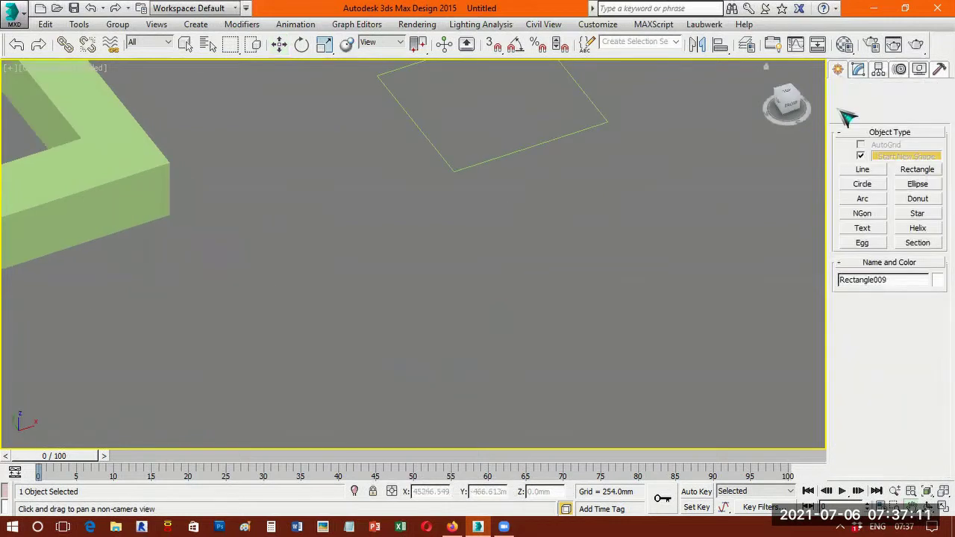
pyautogui.click(863, 156)
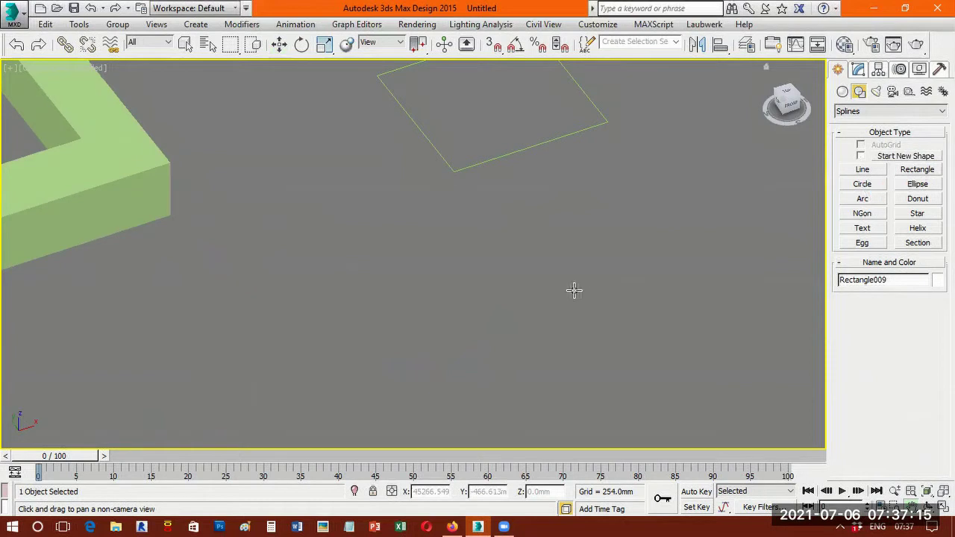
pyautogui.moveTo(574, 290); pyautogui.dragTo(655, 381)
pyautogui.moveTo(665, 303); pyautogui.dragTo(670, 340)
pyautogui.moveTo(508, 334); pyautogui.dragTo(546, 333)
pyautogui.moveTo(507, 239); pyautogui.dragTo(517, 259)
pyautogui.moveTo(605, 235); pyautogui.dragTo(616, 259)
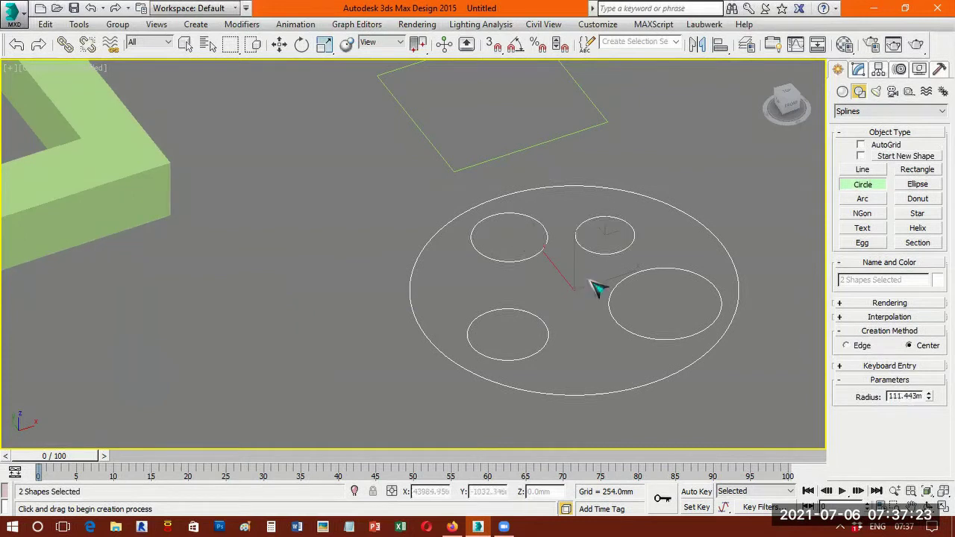
pyautogui.press('w')
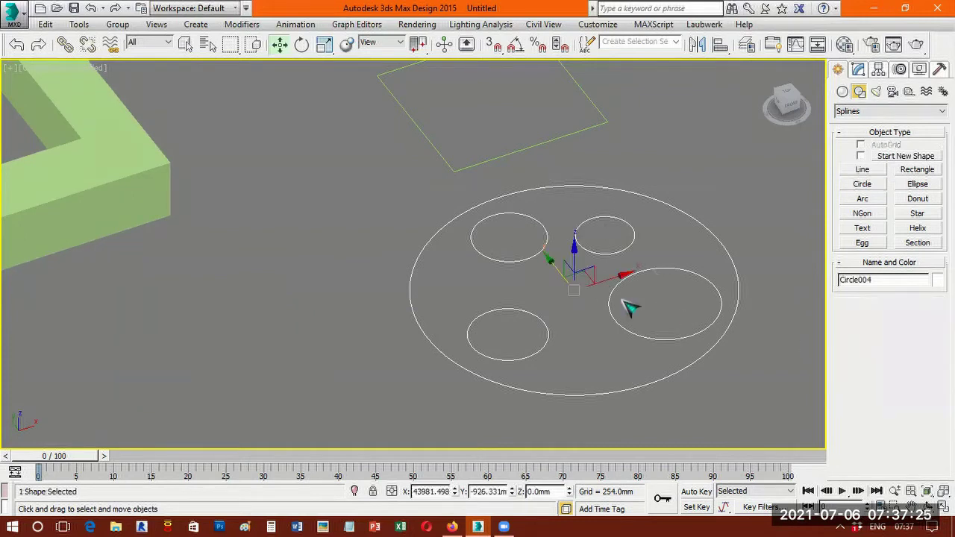
# Apply an Extrude modifier of 254 mm to the combined circle shape.
pyautogui.click(860, 69)
pyautogui.click(884, 110)
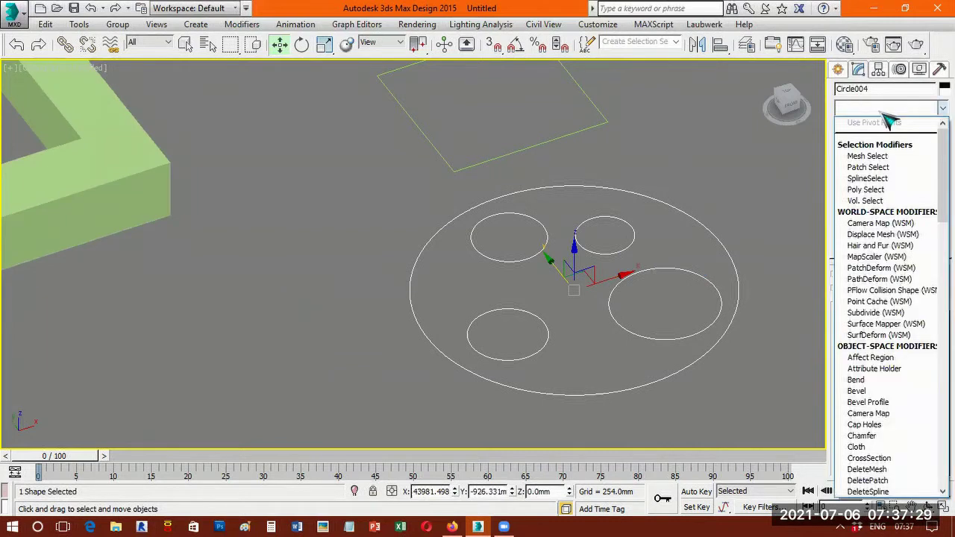
pyautogui.press('e')
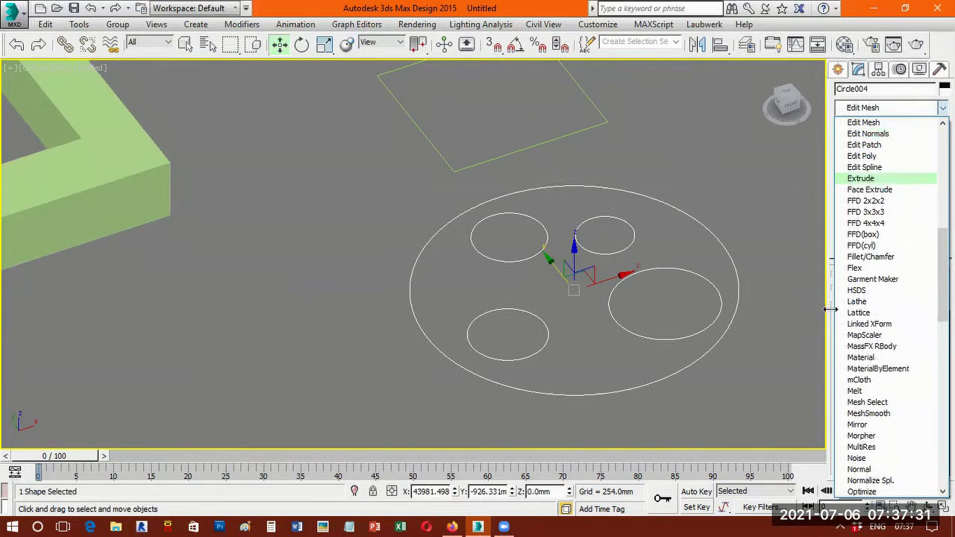
pyautogui.click(866, 178)
# Examine the extruded disc and its round openings from several angles.
pyautogui.click(928, 508)
pyautogui.press('z')
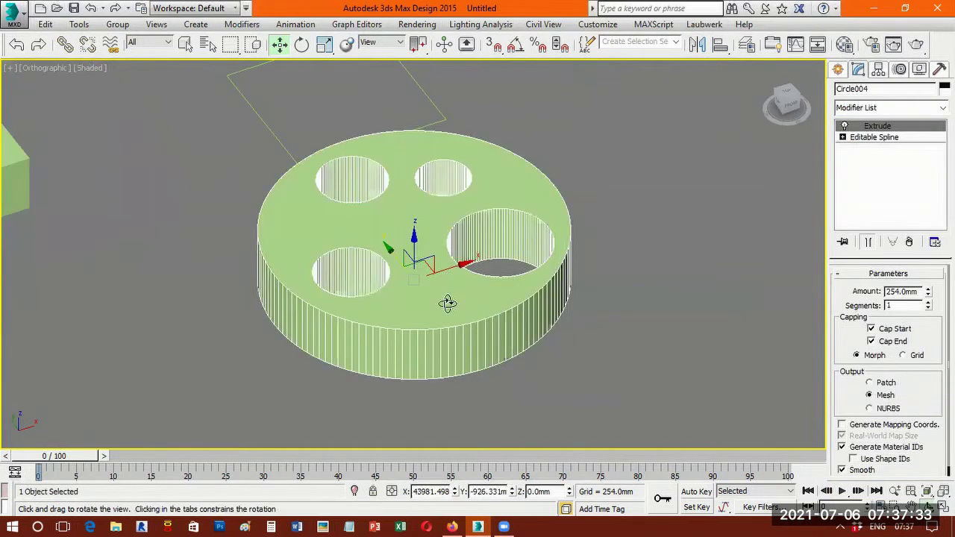
pyautogui.moveTo(447, 281); pyautogui.dragTo(449, 304)
pyautogui.moveTo(405, 278); pyautogui.dragTo(386, 271)
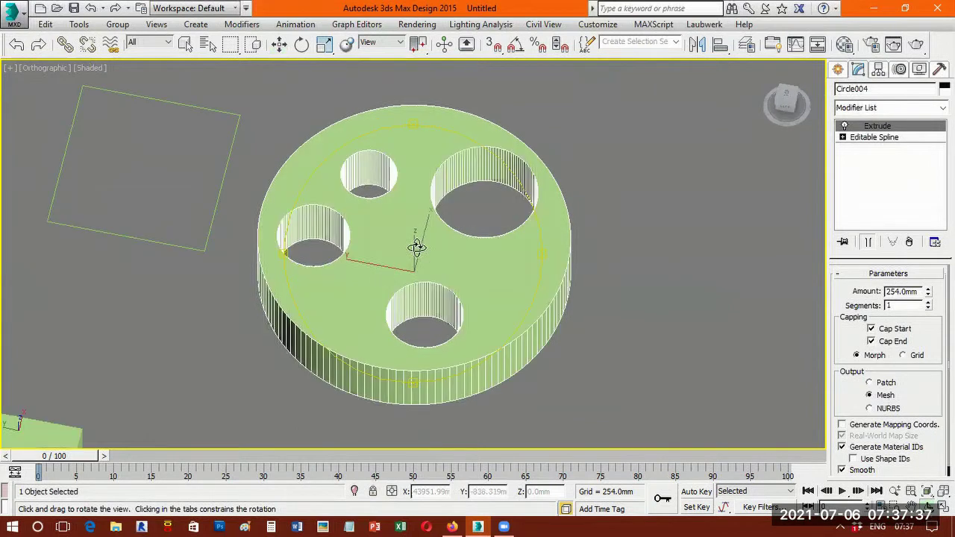
pyautogui.scroll(3, 418, 249)
pyautogui.moveTo(397, 193); pyautogui.dragTo(386, 141)
pyautogui.moveTo(401, 239); pyautogui.dragTo(717, 213)
pyautogui.press('w')
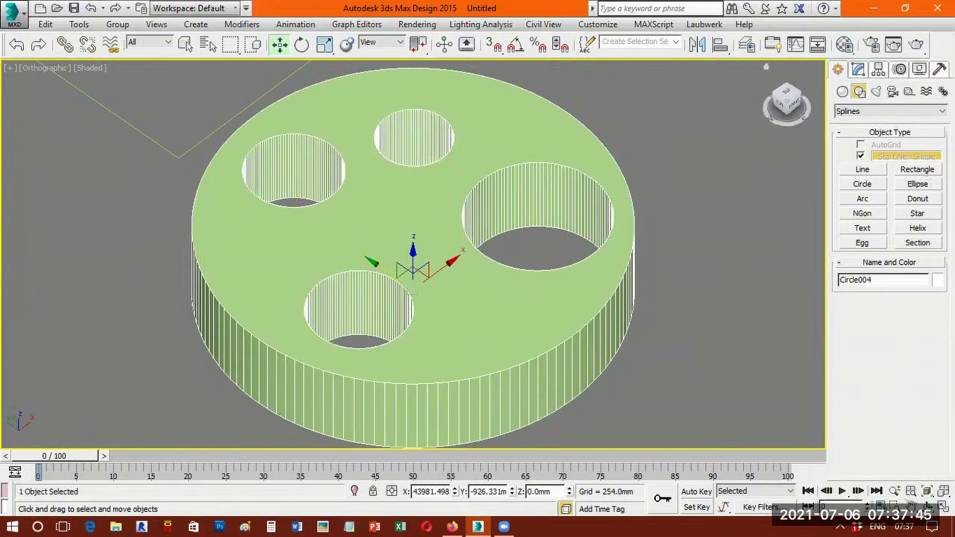
# Switch to the top view and draw a separate ellipse about 598 mm long and 2015 mm wide in the empty area past the disc.
pyautogui.moveTo(695, 344); pyautogui.dragTo(459, 323, button='middle')
pyautogui.click(925, 185)
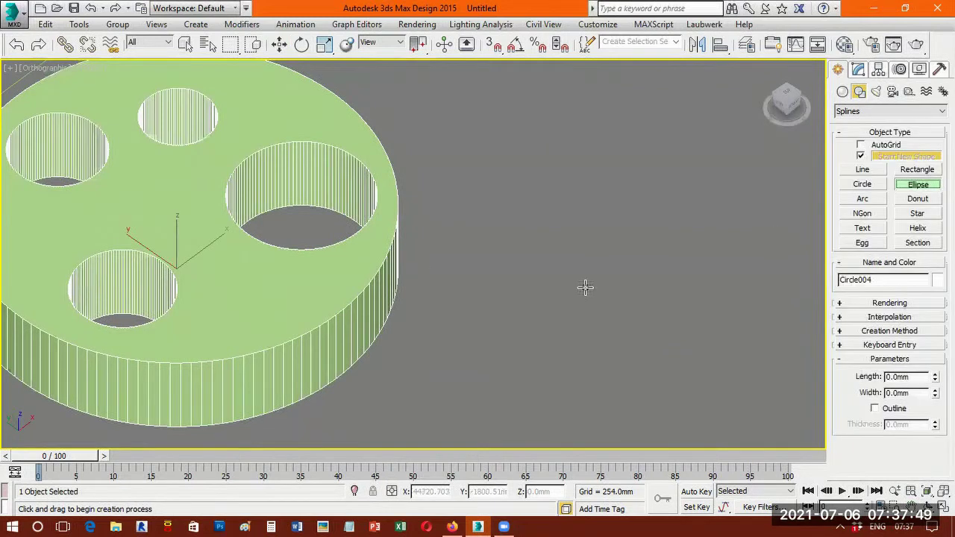
pyautogui.press('t')
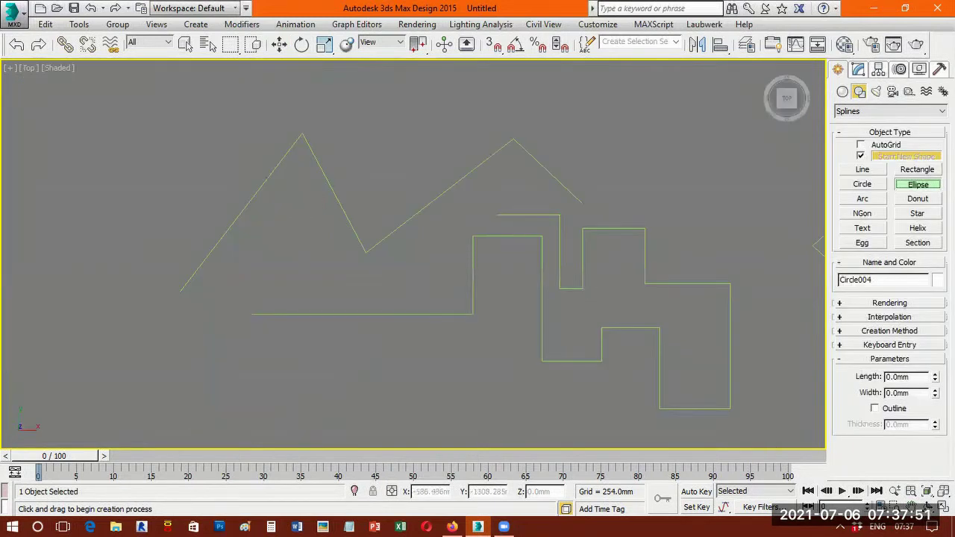
pyautogui.press('z')
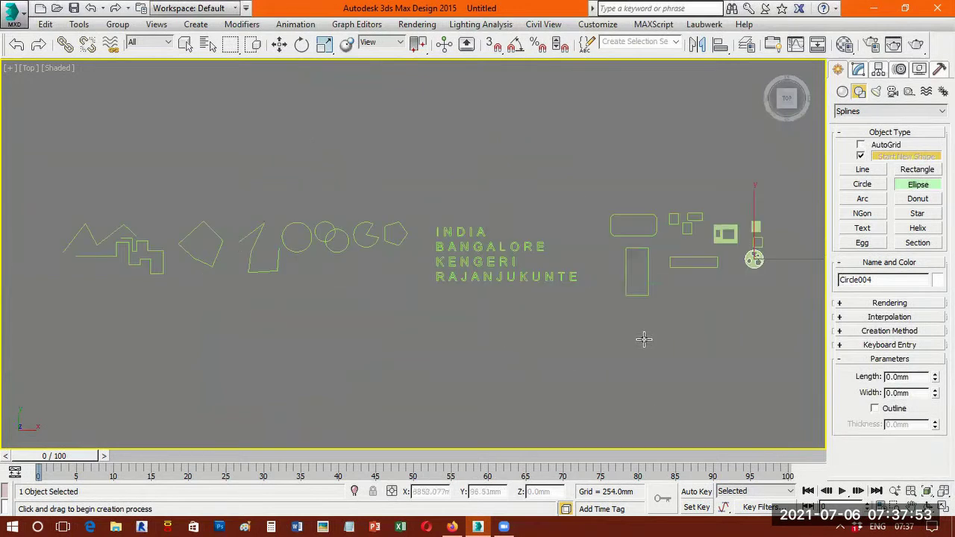
pyautogui.moveTo(651, 320); pyautogui.dragTo(332, 320)
pyautogui.moveTo(703, 216); pyautogui.dragTo(224, 216)
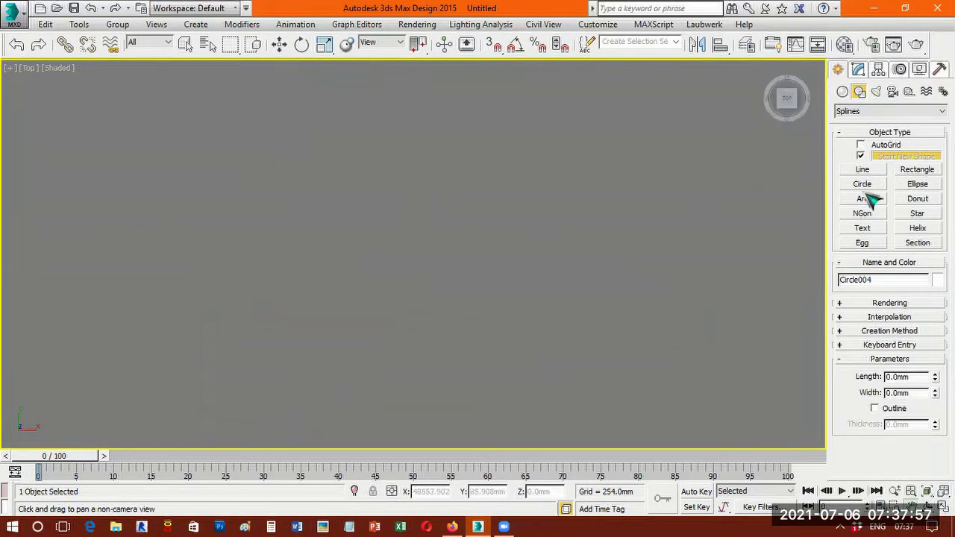
pyautogui.click(932, 185)
pyautogui.moveTo(162, 199); pyautogui.dragTo(292, 252)
pyautogui.moveTo(398, 264)
pyautogui.mouseDown()
pyautogui.moveTo(400, 285)
pyautogui.moveTo(399, 261)
pyautogui.mouseUp()
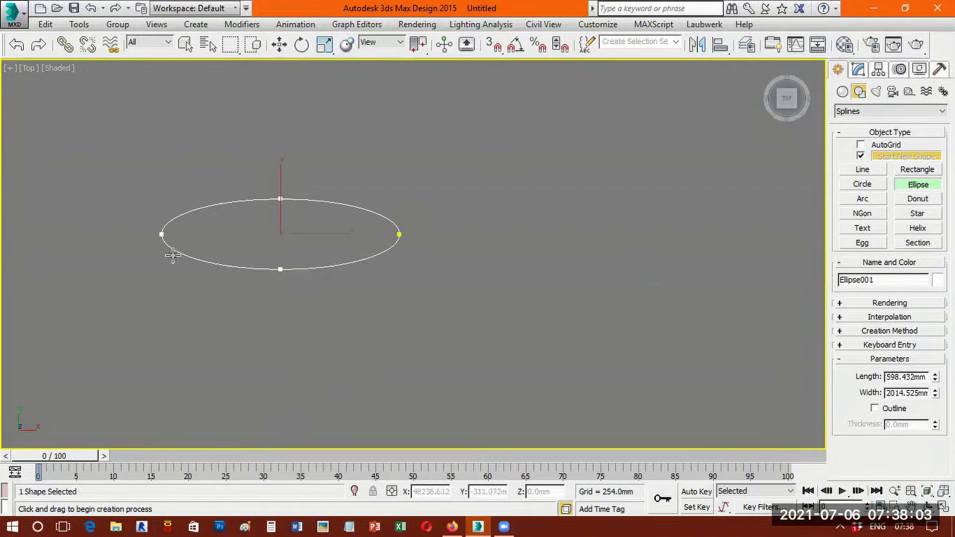
# Reduce the ellipse's length to about 390 mm and its width to about 1735 mm.
pyautogui.scroll(3, 300, 247)
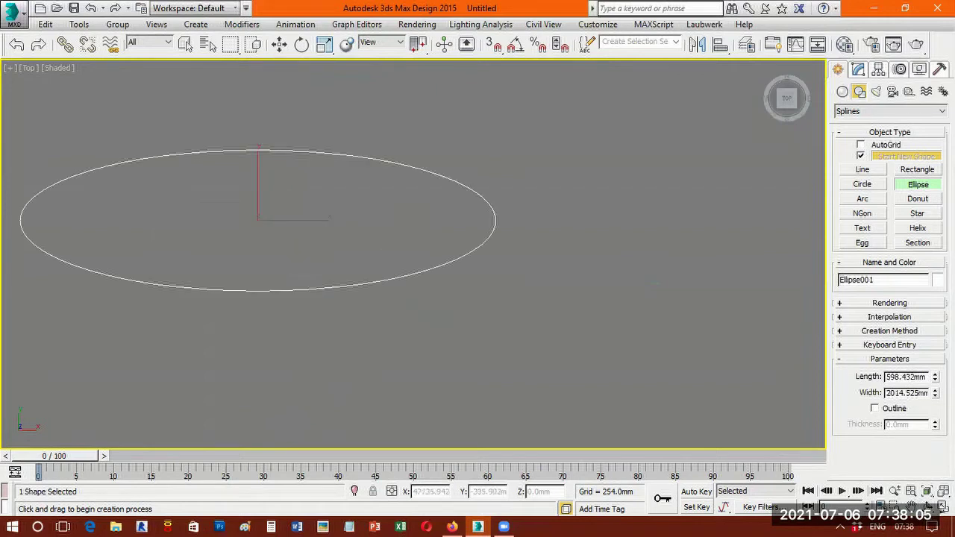
pyautogui.click(928, 491)
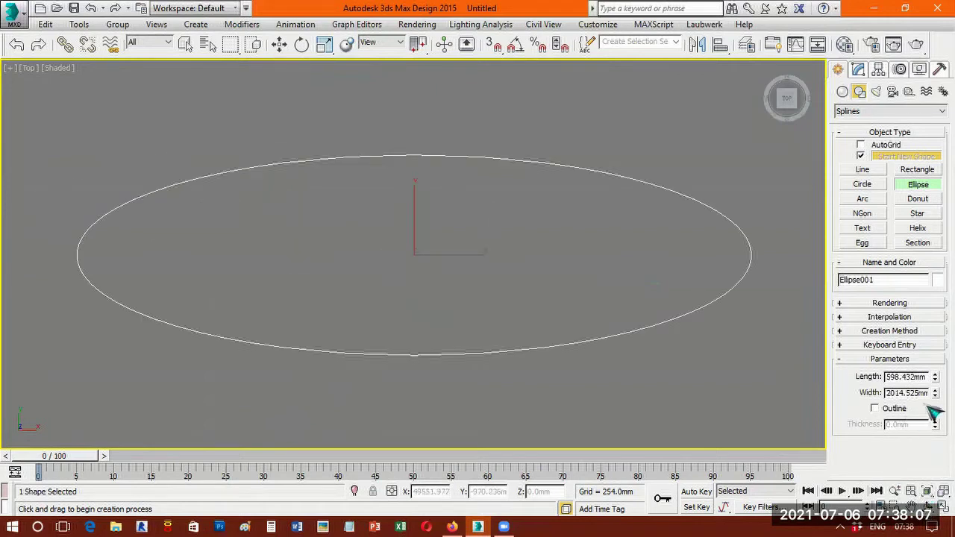
pyautogui.moveTo(937, 345); pyautogui.dragTo(929, 516)
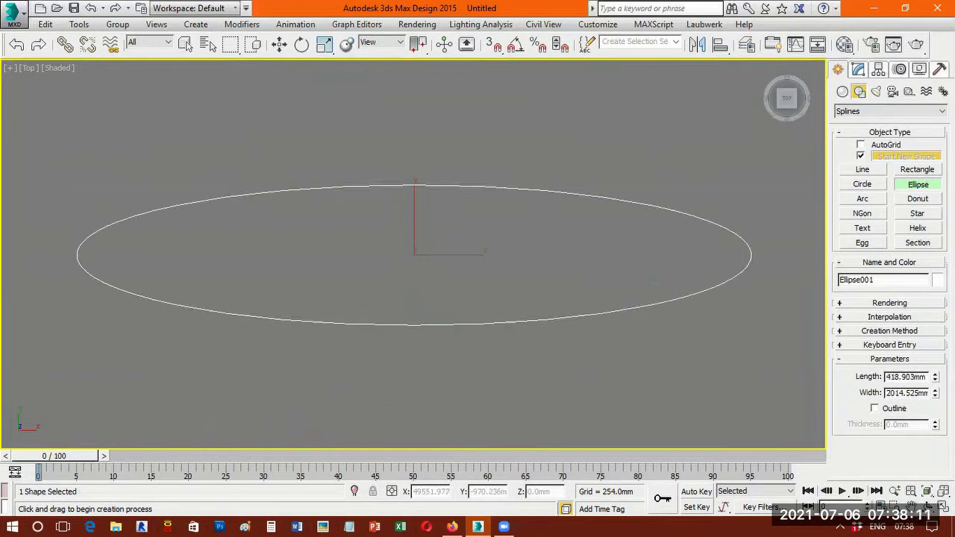
pyautogui.moveTo(936, 394)
pyautogui.mouseDown()
pyautogui.moveTo(926, 388)
pyautogui.moveTo(935, 385)
pyautogui.mouseUp()
pyautogui.moveTo(935, 352); pyautogui.dragTo(927, 515)
# Draw a six-pointed star beside the ellipse with radii of about 460 mm and 219 mm.
pyautogui.moveTo(627, 324); pyautogui.dragTo(628, 324, button='middle')
pyautogui.moveTo(440, 275); pyautogui.dragTo(4, 257, button='middle')
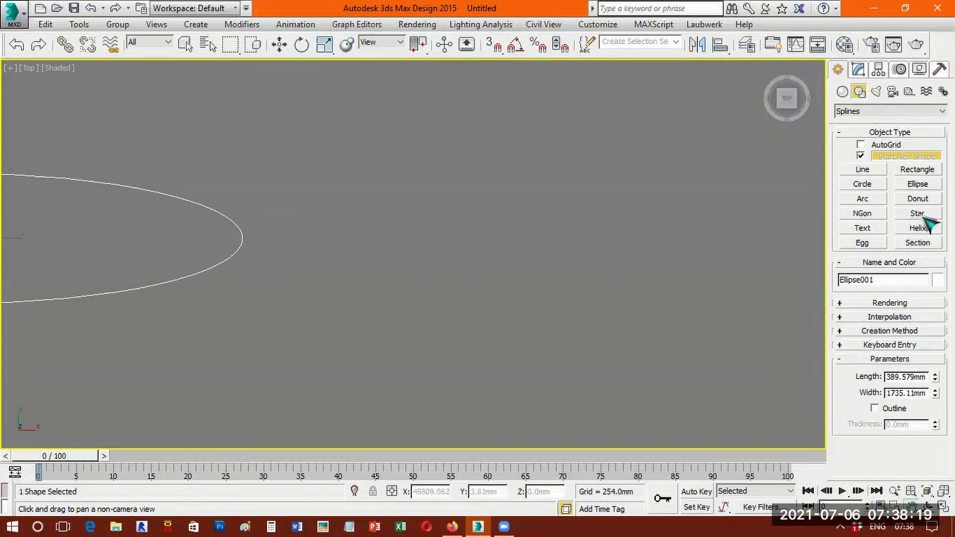
pyautogui.click(917, 215)
pyautogui.moveTo(501, 259); pyautogui.dragTo(557, 369)
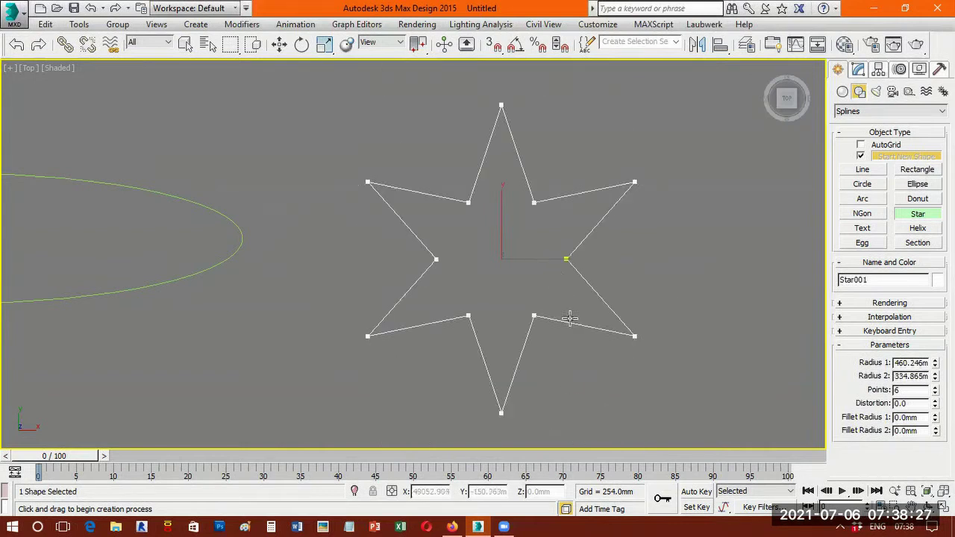
pyautogui.click(613, 310)
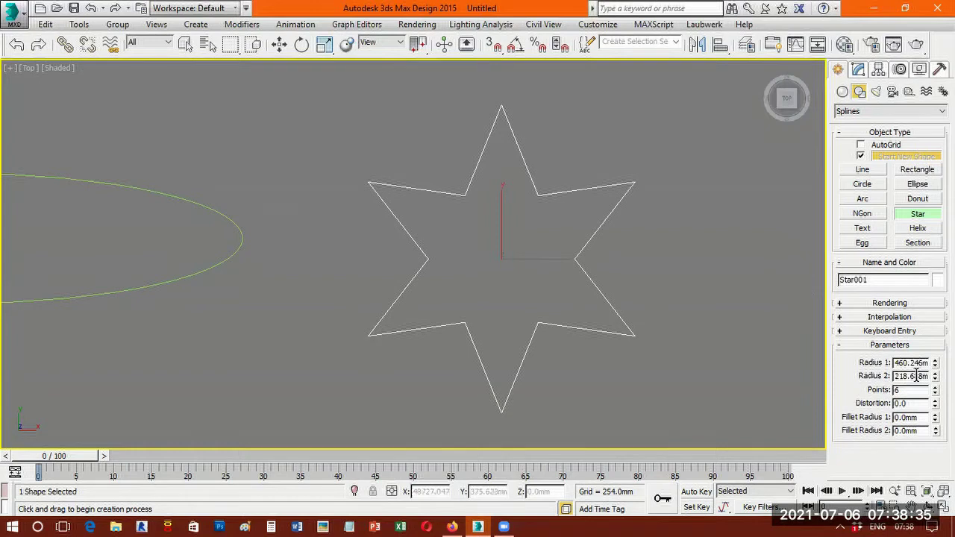
# Try different point counts on the star, such as 11 and 12, and set it to 10 points.
pyautogui.click(935, 393)
pyautogui.click(935, 393)
pyautogui.write('9')
pyautogui.press('Return')
pyautogui.write('11')
pyautogui.press('Return')
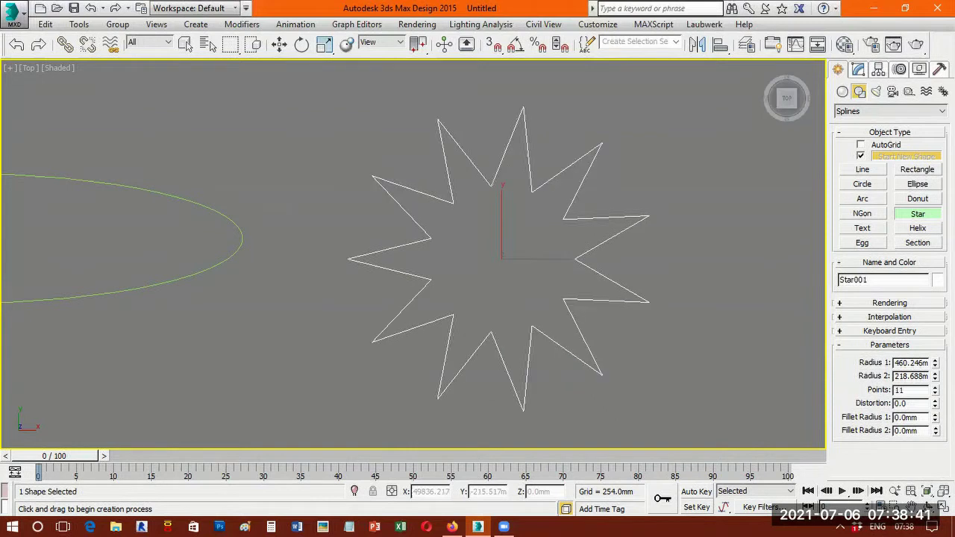
pyautogui.write('15')
pyautogui.press('Return')
pyautogui.write('12')
pyautogui.press('Return')
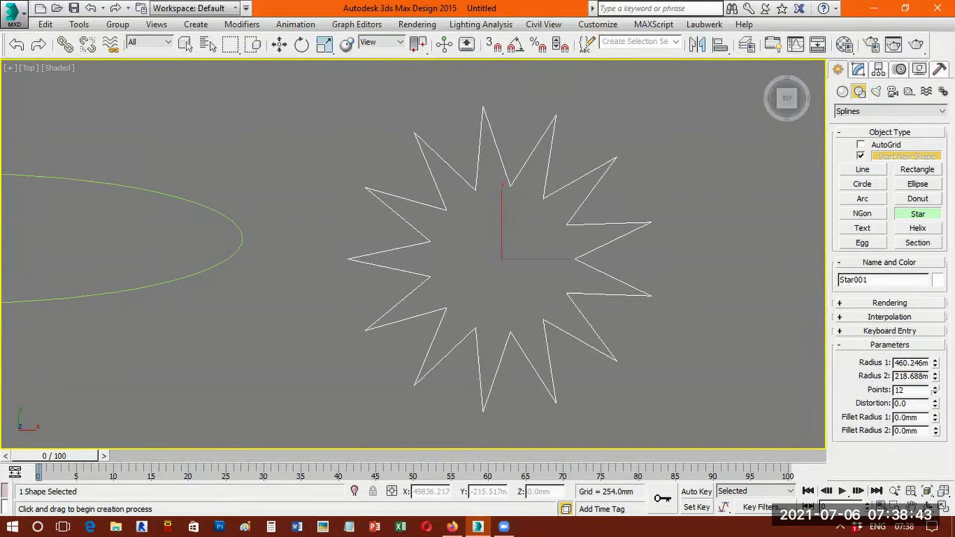
pyautogui.write('11')
pyautogui.press('Return')
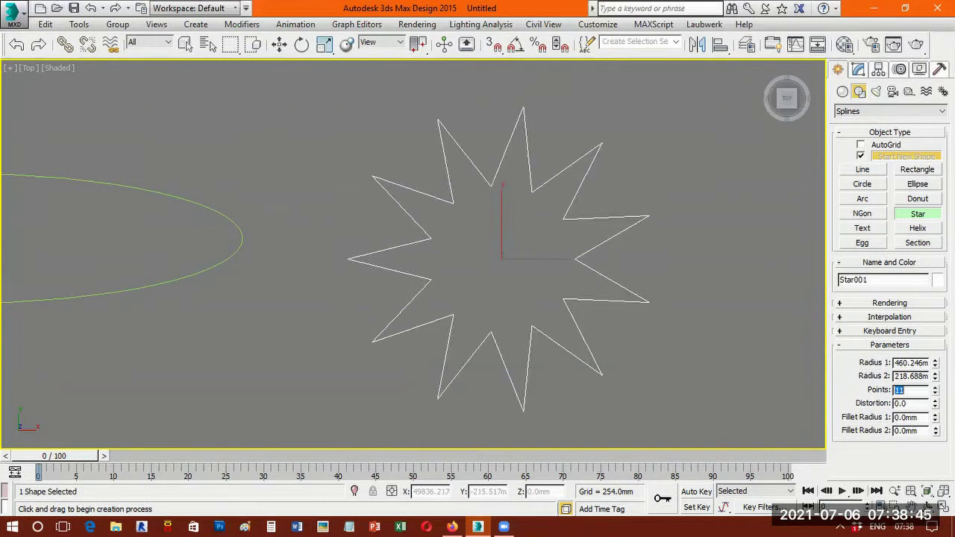
pyautogui.press('Return')
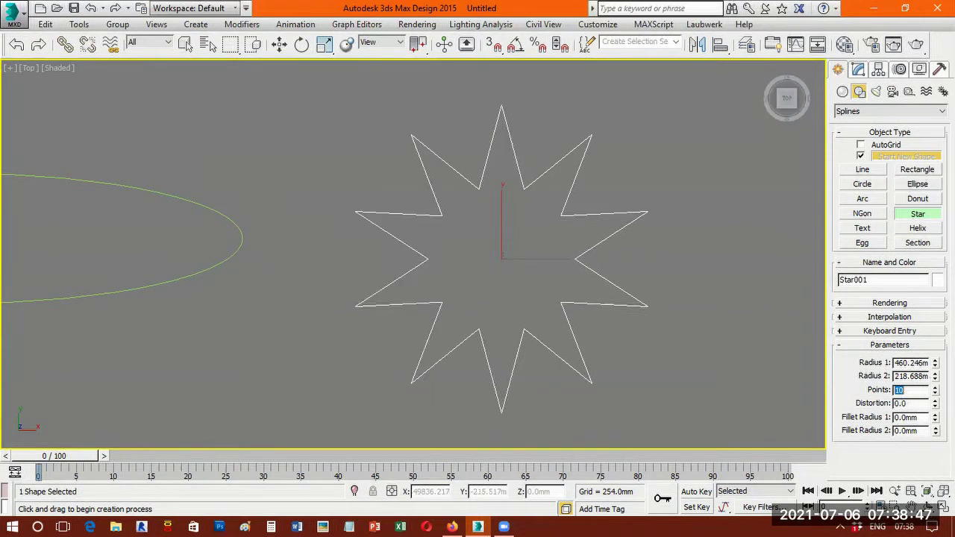
# Adjust the ten-pointed star's outer radius to about 552 mm and its inner radius to about 284 mm.
pyautogui.moveTo(937, 349); pyautogui.dragTo(937, 303)
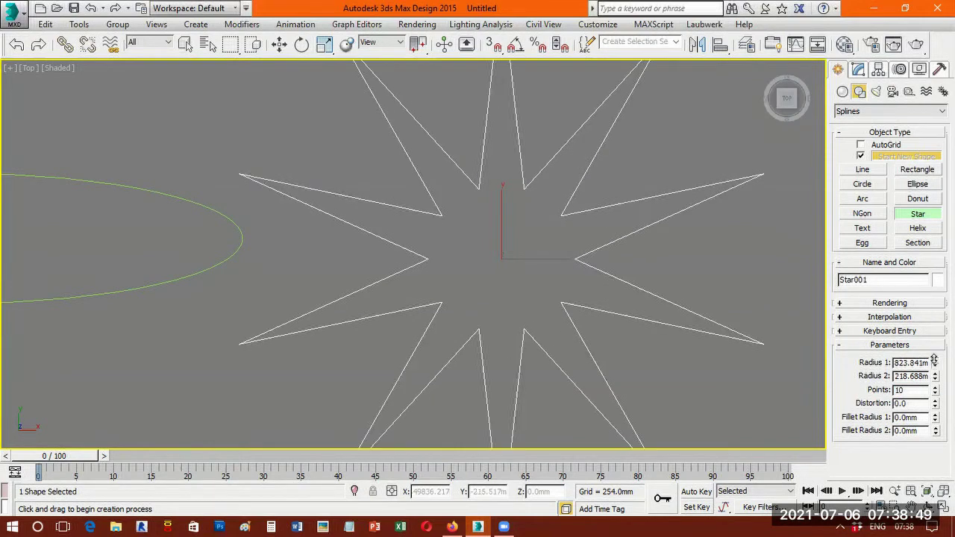
pyautogui.moveTo(934, 361); pyautogui.dragTo(933, 364)
pyautogui.moveTo(931, 326); pyautogui.dragTo(935, 358)
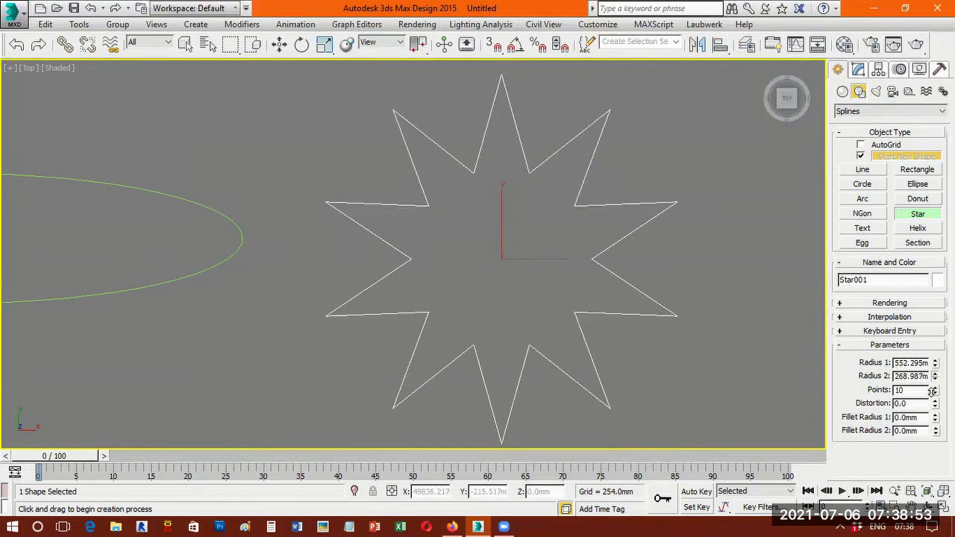
pyautogui.moveTo(932, 391); pyautogui.dragTo(931, 394)
pyautogui.moveTo(935, 356); pyautogui.dragTo(934, 349)
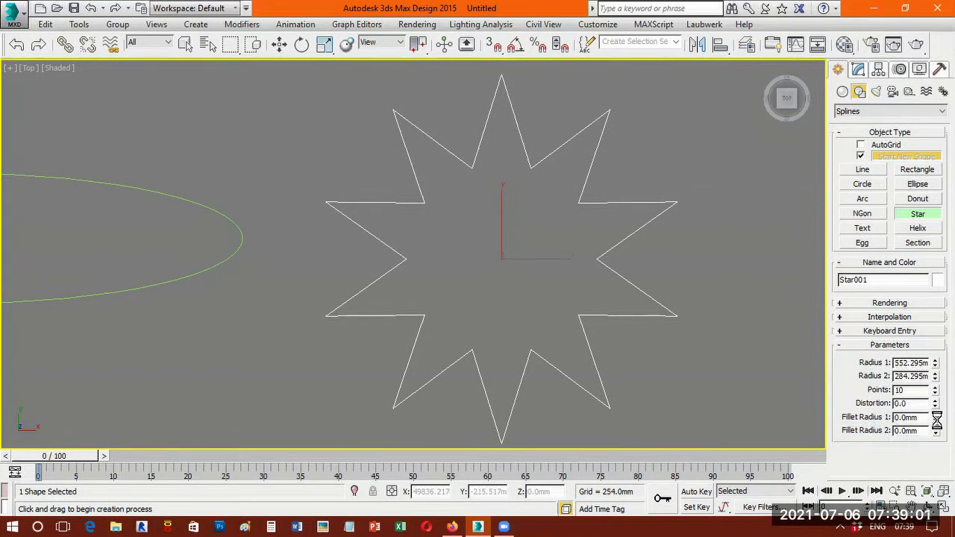
# Round the star's corners with a first fillet radius of about 62 mm and a second of about 96 mm.
pyautogui.moveTo(933, 349); pyautogui.dragTo(844, 308)
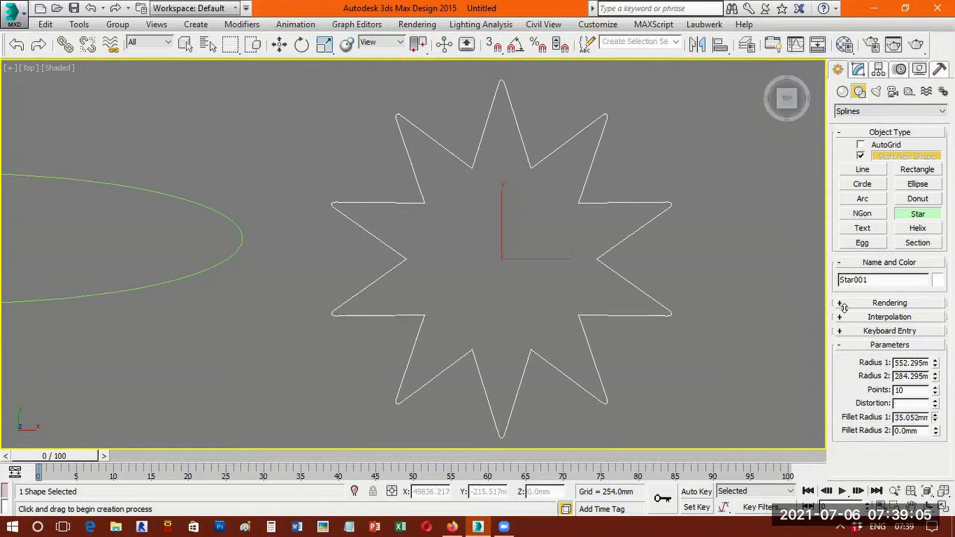
pyautogui.moveTo(857, 354); pyautogui.dragTo(925, 140)
pyautogui.moveTo(920, 9); pyautogui.dragTo(895, 232)
pyautogui.moveTo(885, 290); pyautogui.dragTo(885, 141)
# Increase the star's point count to 20.
pyautogui.click(936, 388)
pyautogui.click(936, 388)
pyautogui.click(936, 389)
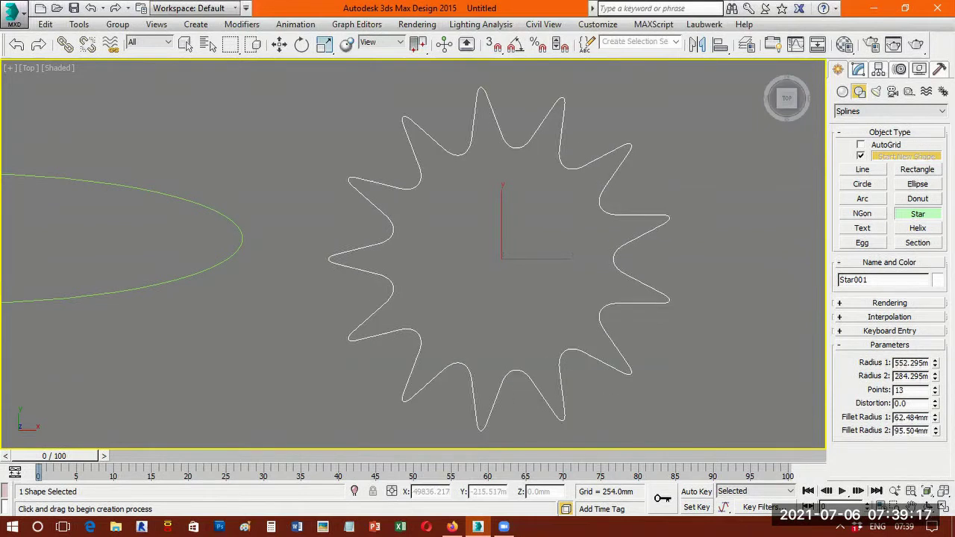
pyautogui.click(935, 387)
pyautogui.click(936, 388)
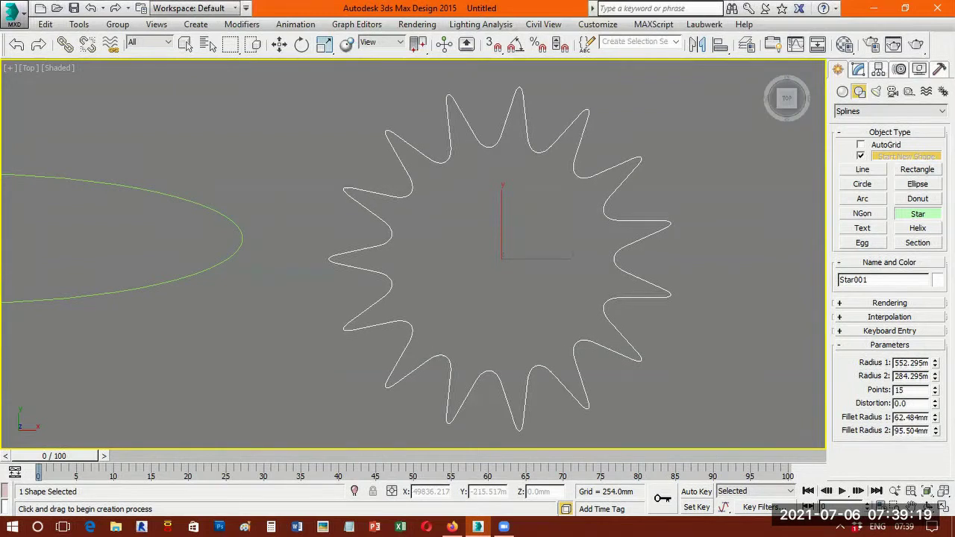
pyautogui.click(935, 387)
pyautogui.click(935, 388)
pyautogui.click(935, 387)
pyautogui.click(936, 387)
pyautogui.click(935, 388)
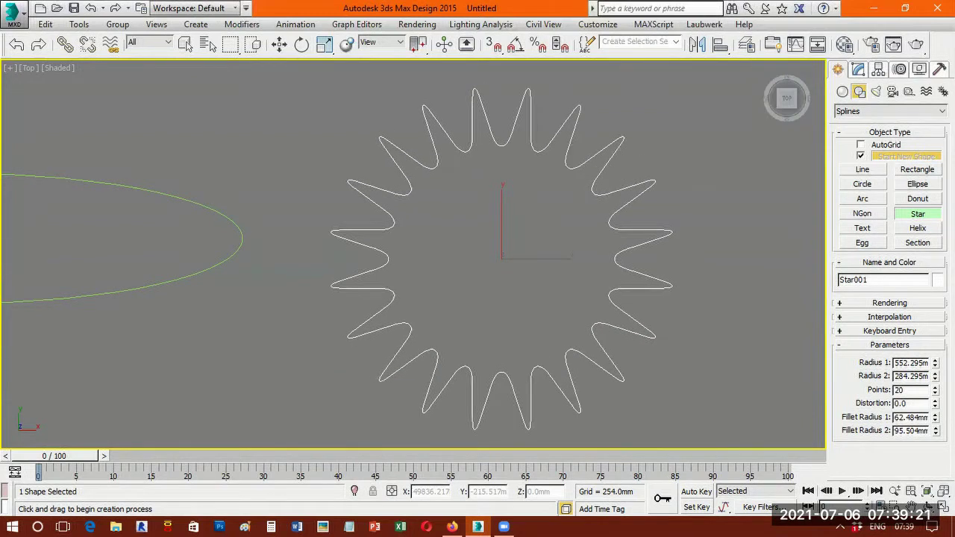
# Refine the gear-like star with Radius 2 about 347 mm, Fillet Radius 1 about 76 mm and Fillet Radius 2 about 86 mm.
pyautogui.moveTo(935, 373); pyautogui.dragTo(936, 359)
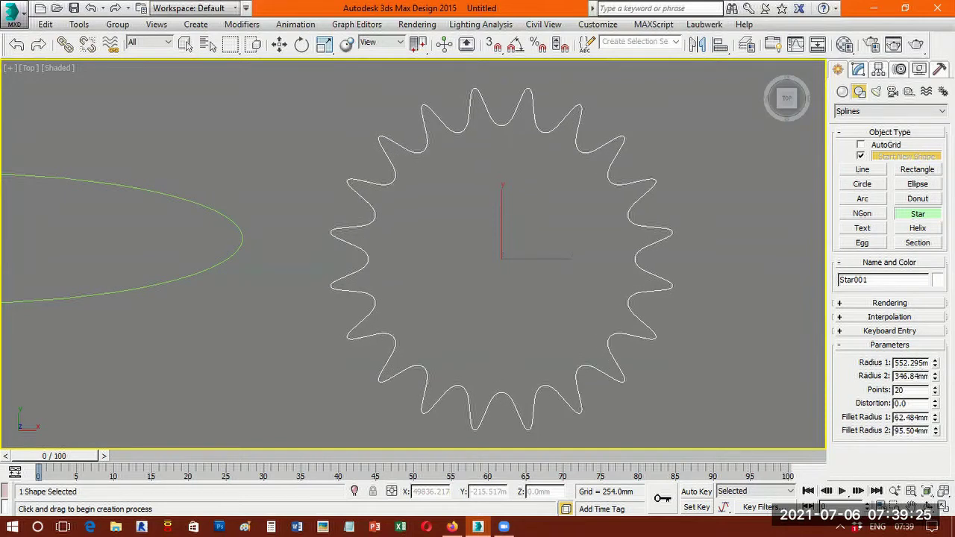
pyautogui.moveTo(938, 414)
pyautogui.mouseDown()
pyautogui.moveTo(937, 435)
pyautogui.moveTo(935, 400)
pyautogui.mouseUp()
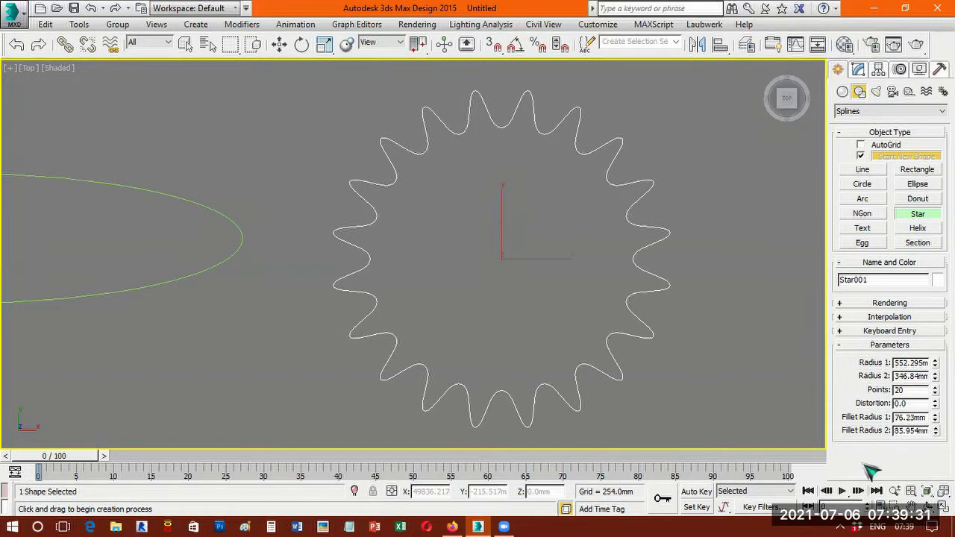
pyautogui.press('z')
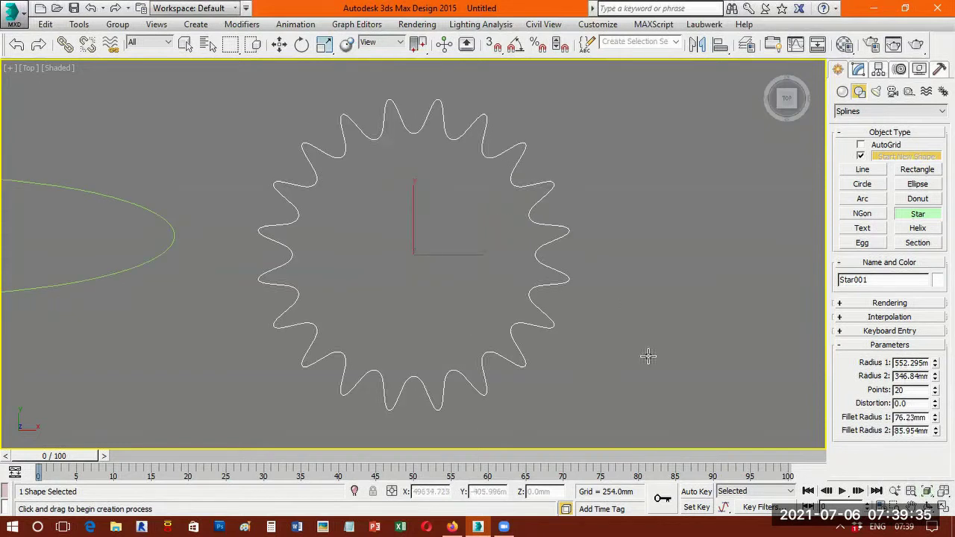
# Try twisting the star's teeth with distortion values such as -5.8 and -2.43, and reset the distortion to 0.
pyautogui.moveTo(934, 403); pyautogui.dragTo(847, 125)
pyautogui.moveTo(825, 70); pyautogui.dragTo(870, 111)
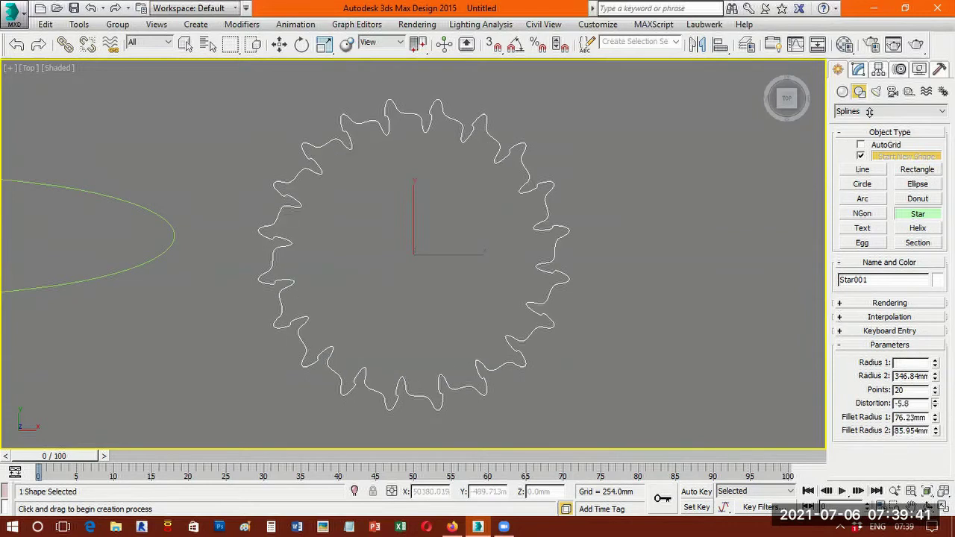
pyautogui.moveTo(773, 473); pyautogui.dragTo(731, 253)
pyautogui.moveTo(714, 191); pyautogui.dragTo(690, 91)
pyautogui.moveTo(723, 150); pyautogui.dragTo(722, 202)
pyautogui.moveTo(789, 279); pyautogui.dragTo(791, 200)
pyautogui.moveTo(778, 45); pyautogui.dragTo(842, 176)
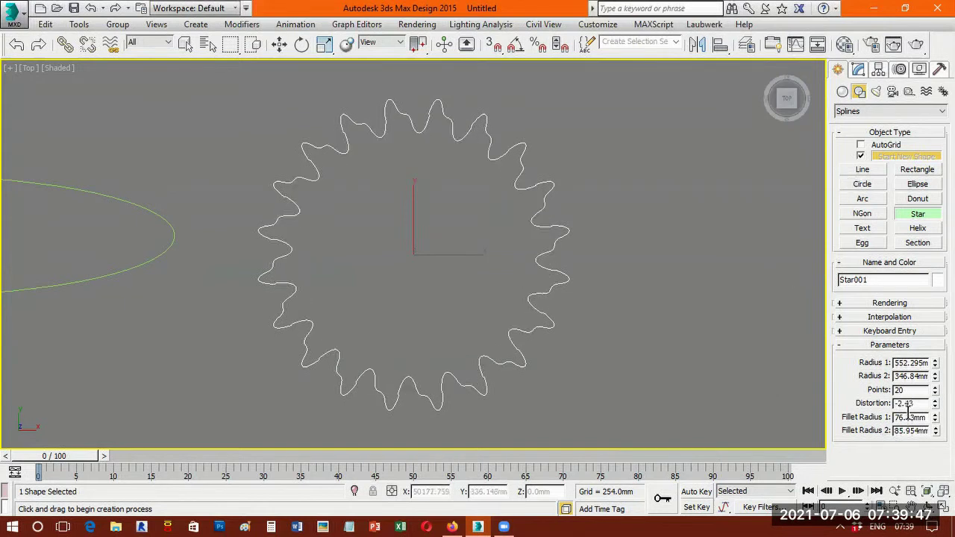
pyautogui.doubleClick(911, 403)
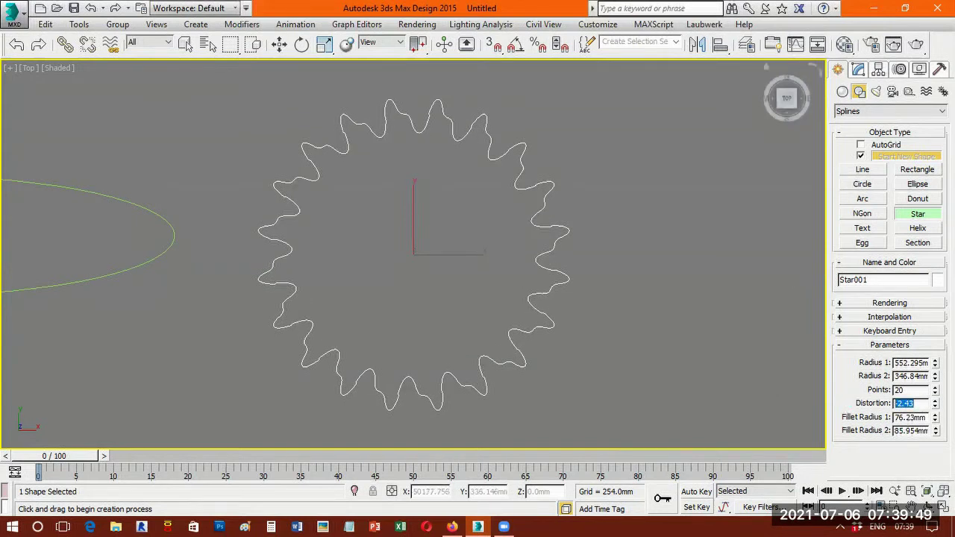
pyautogui.write('0')
pyautogui.press('Return')
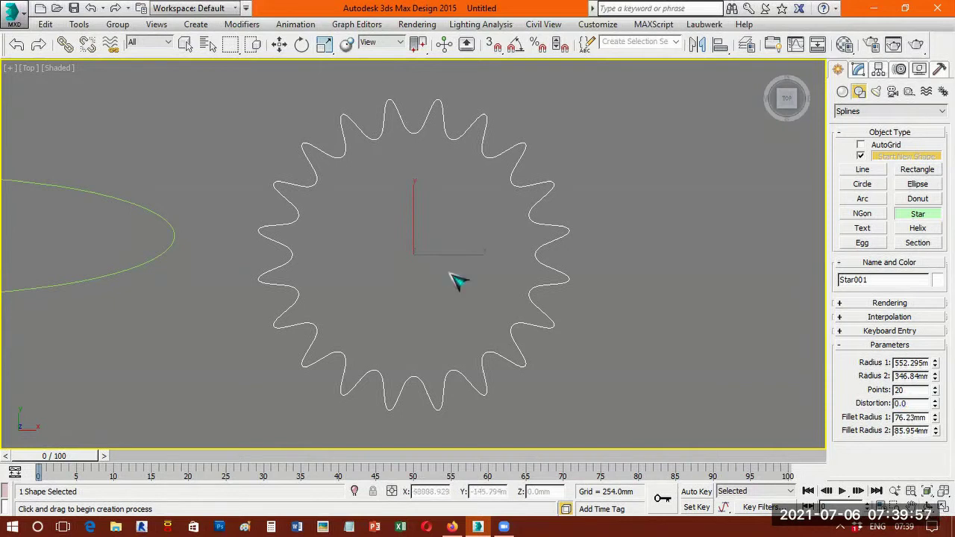
# Clone the star as an independent copy and move the copy along X to about 50261 mm.
pyautogui.press('w')
pyautogui.click(549, 282)
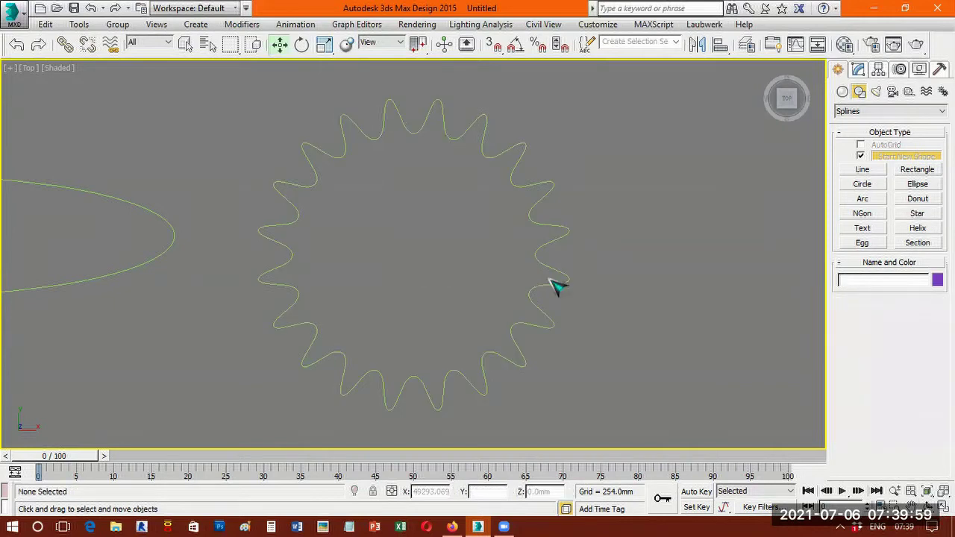
pyautogui.click(550, 283)
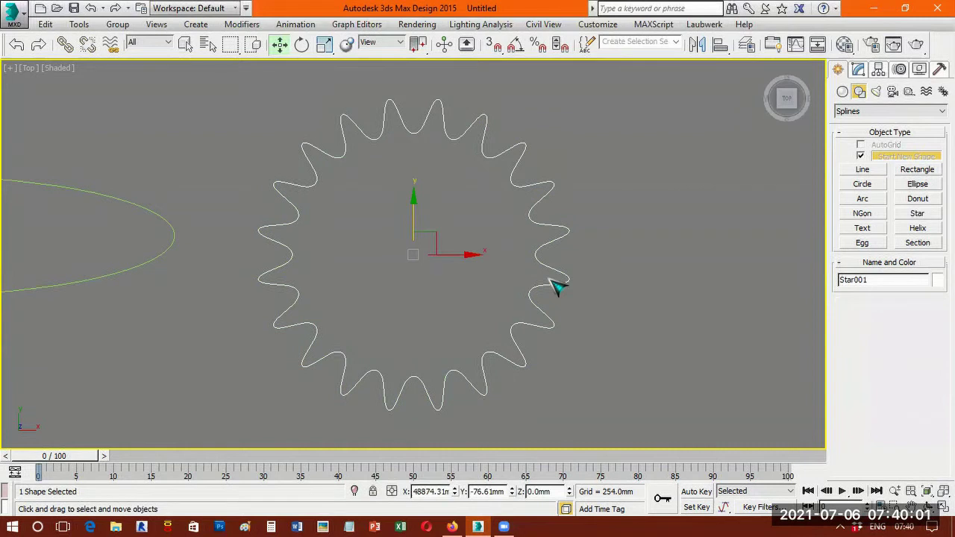
pyautogui.hotkey('ctrl', 'v')
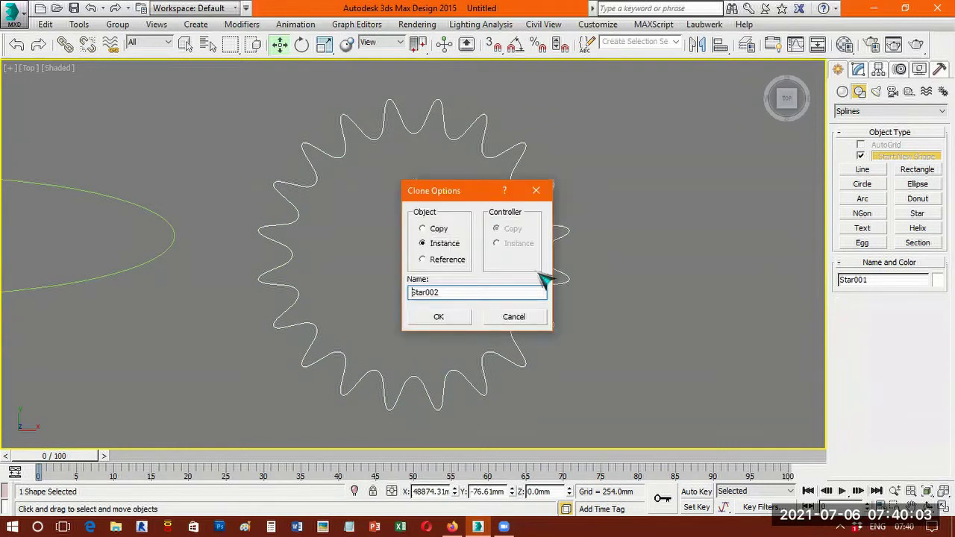
pyautogui.click(439, 229)
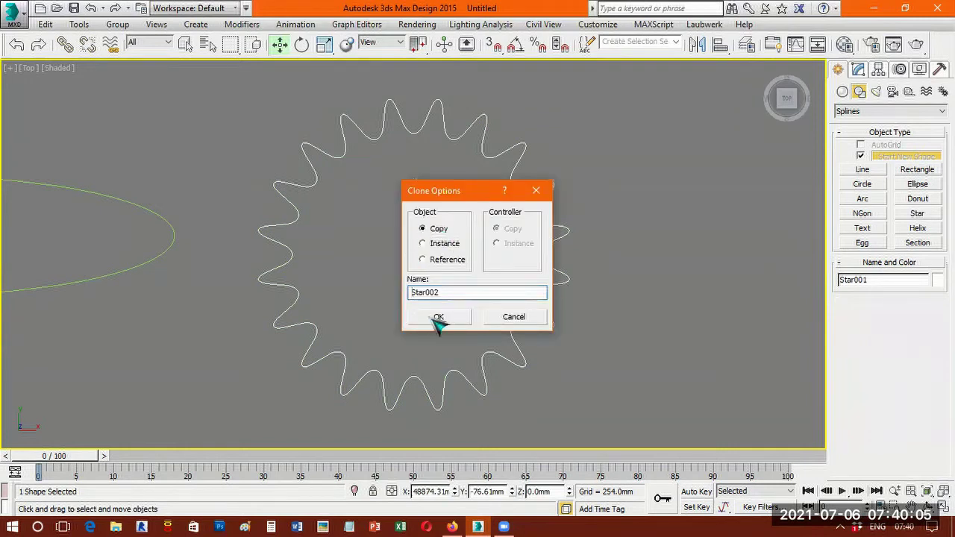
pyautogui.click(438, 317)
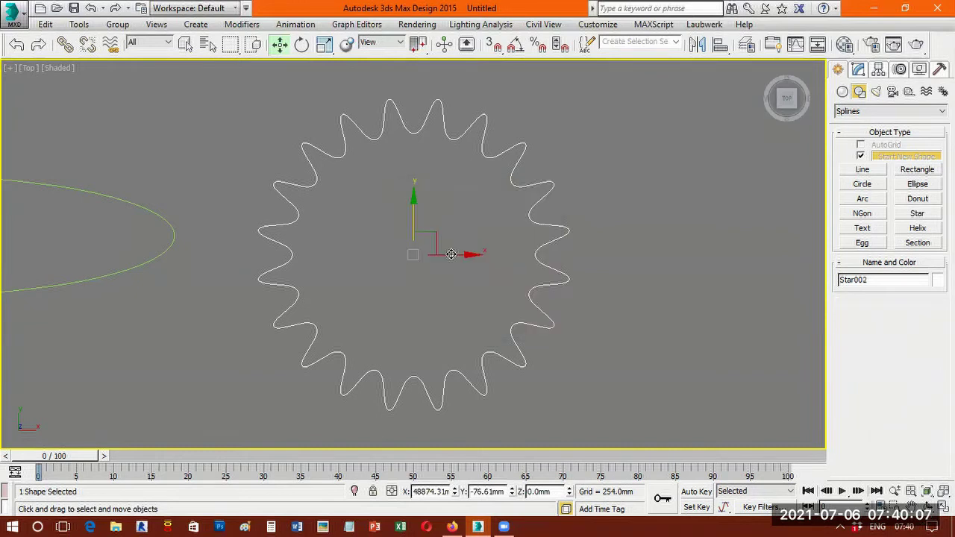
pyautogui.moveTo(451, 254); pyautogui.dragTo(881, 254)
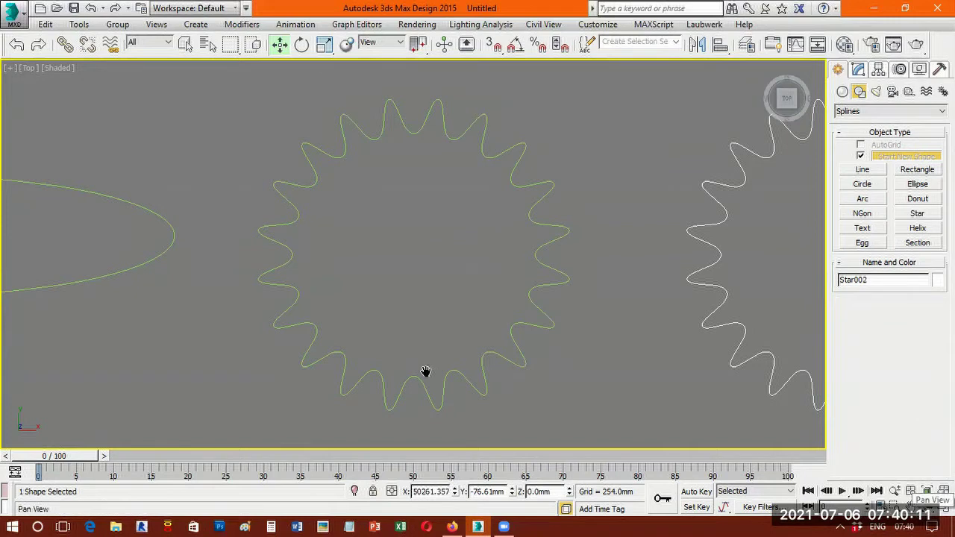
# Apply an Extrude modifier to the copied star in an angled orthographic view.
pyautogui.moveTo(399, 327); pyautogui.dragTo(240, 320, button='middle')
pyautogui.moveTo(530, 349); pyautogui.dragTo(458, 347, button='middle')
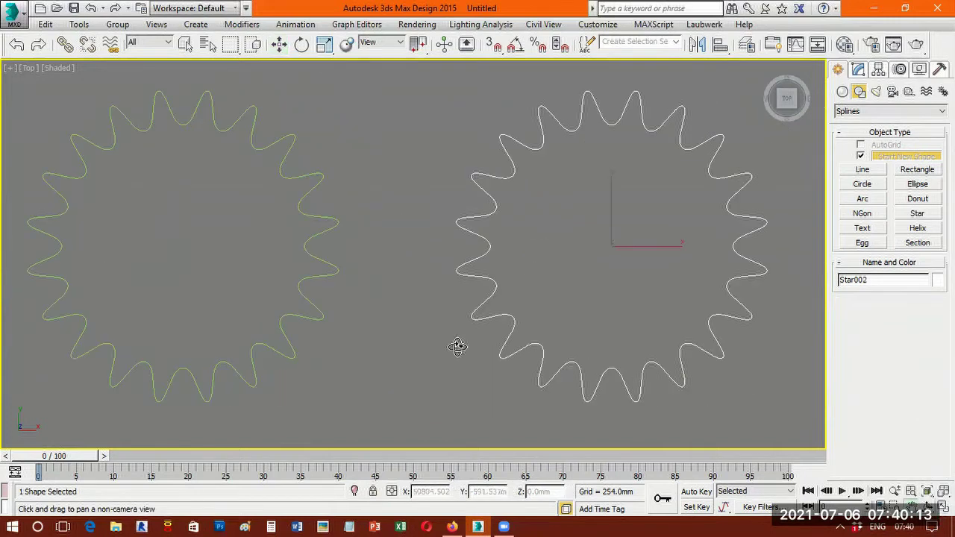
pyautogui.hotkey('ctrl', 'r')
pyautogui.moveTo(377, 256); pyautogui.dragTo(572, 316)
pyautogui.press('z')
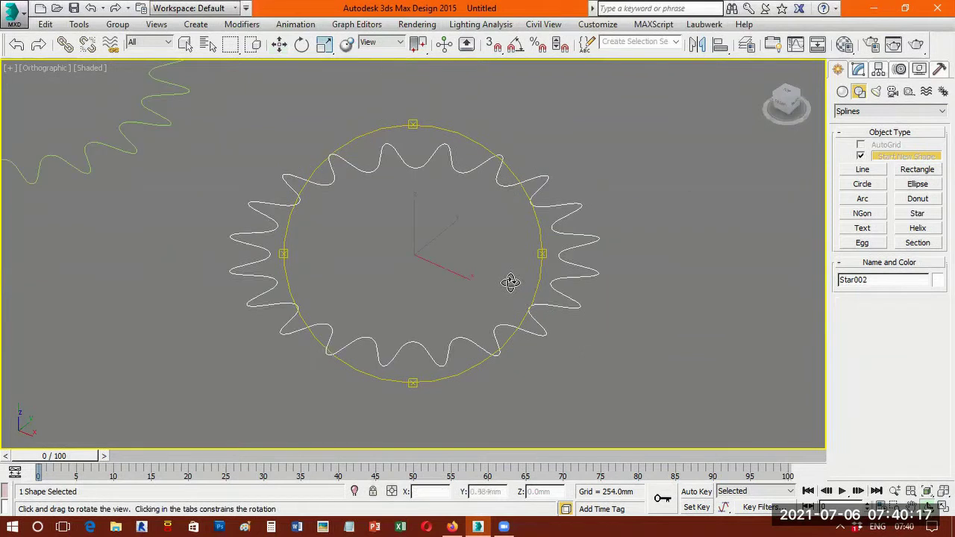
pyautogui.press('w')
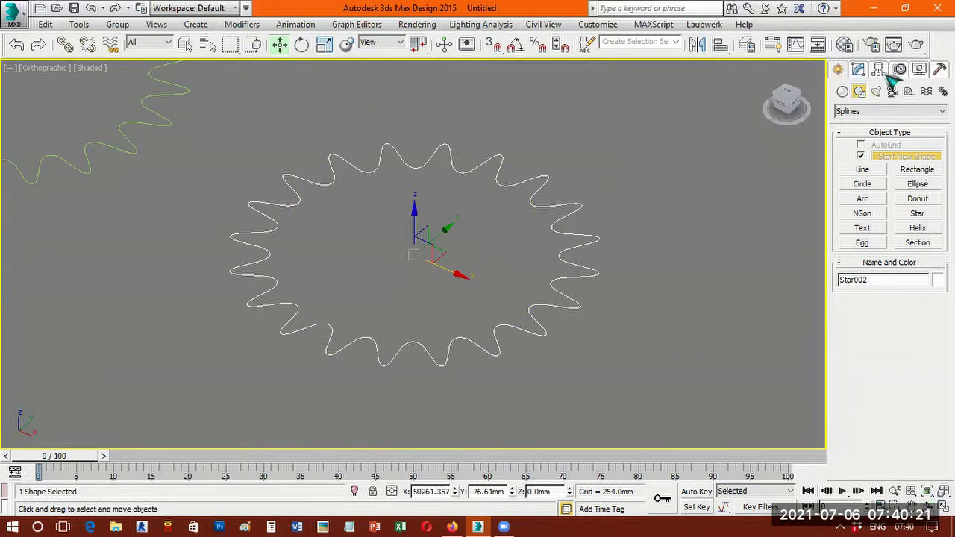
pyautogui.click(859, 69)
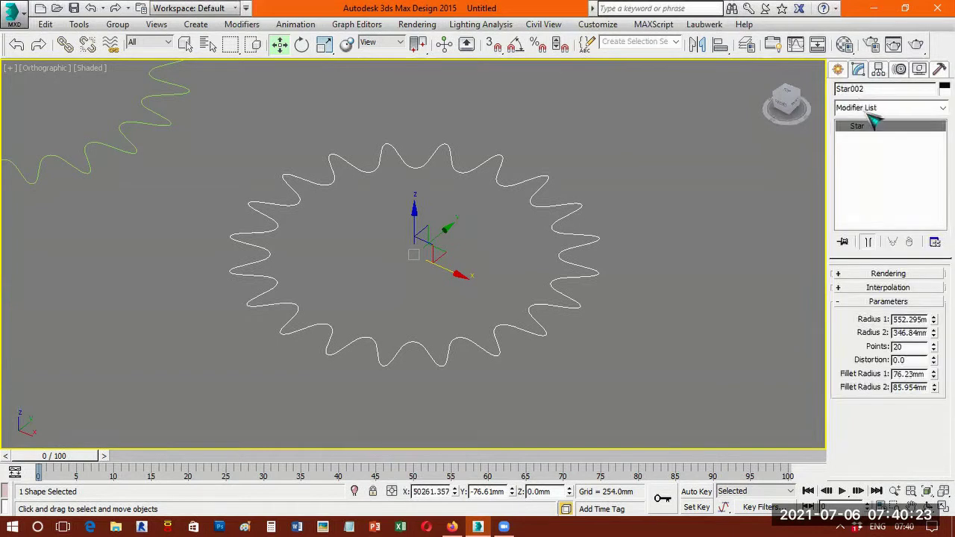
pyautogui.click(868, 108)
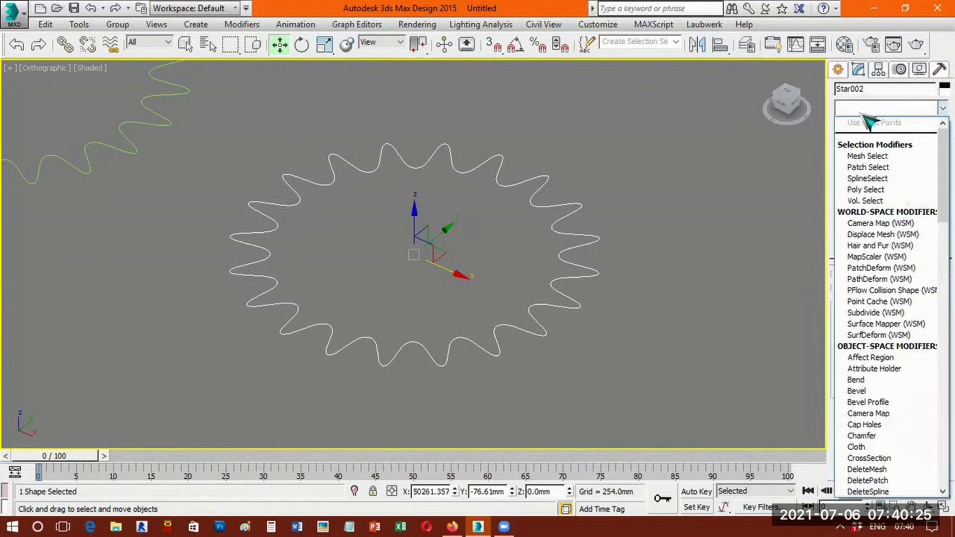
pyautogui.press('e')
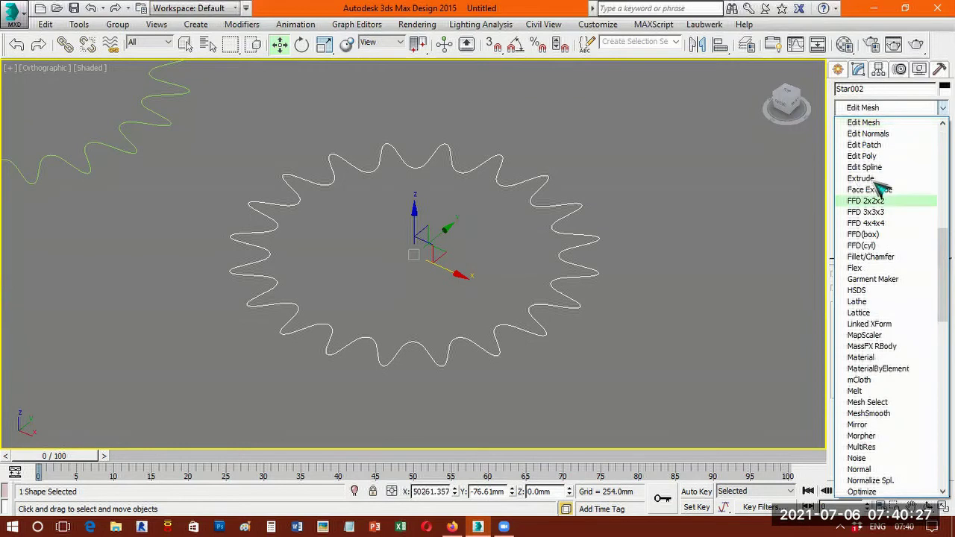
pyautogui.click(882, 179)
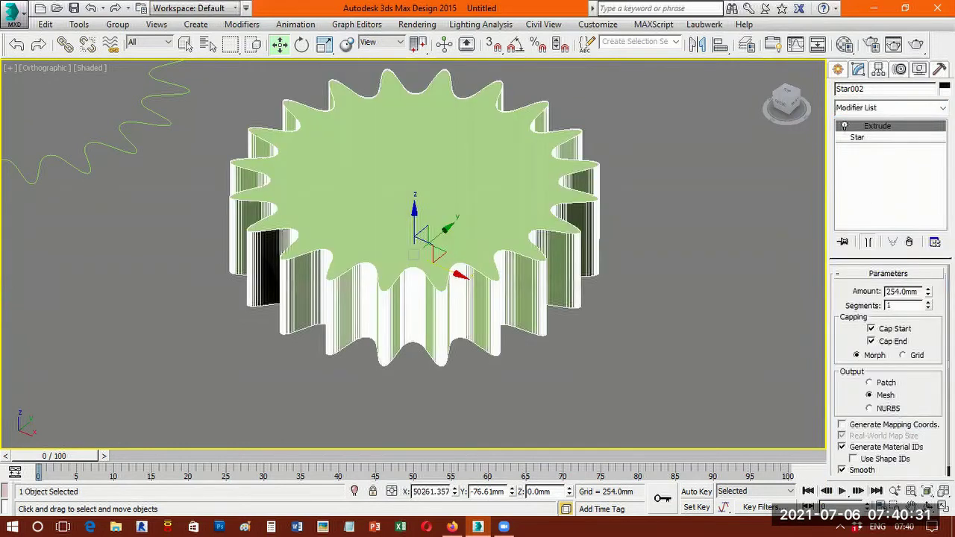
# Set the copied star's extrusion amount to -250 mm.
pyautogui.click(930, 490)
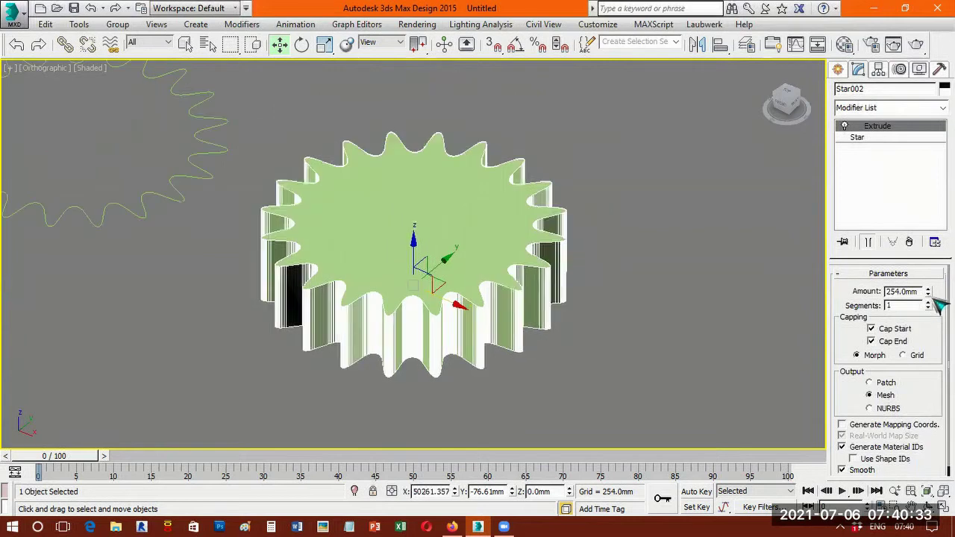
pyautogui.moveTo(929, 294)
pyautogui.mouseDown()
pyautogui.moveTo(928, 312)
pyautogui.moveTo(931, 298)
pyautogui.mouseUp()
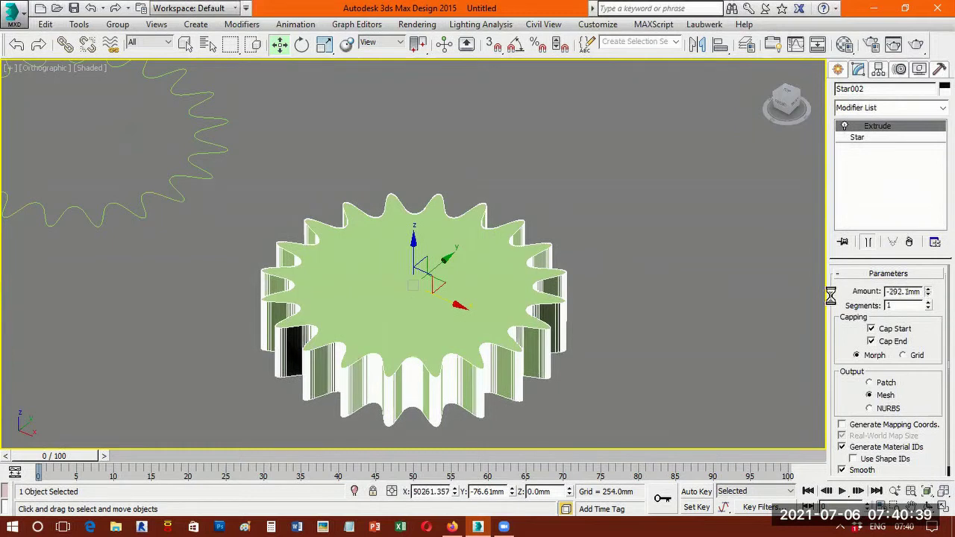
pyautogui.doubleClick(904, 292)
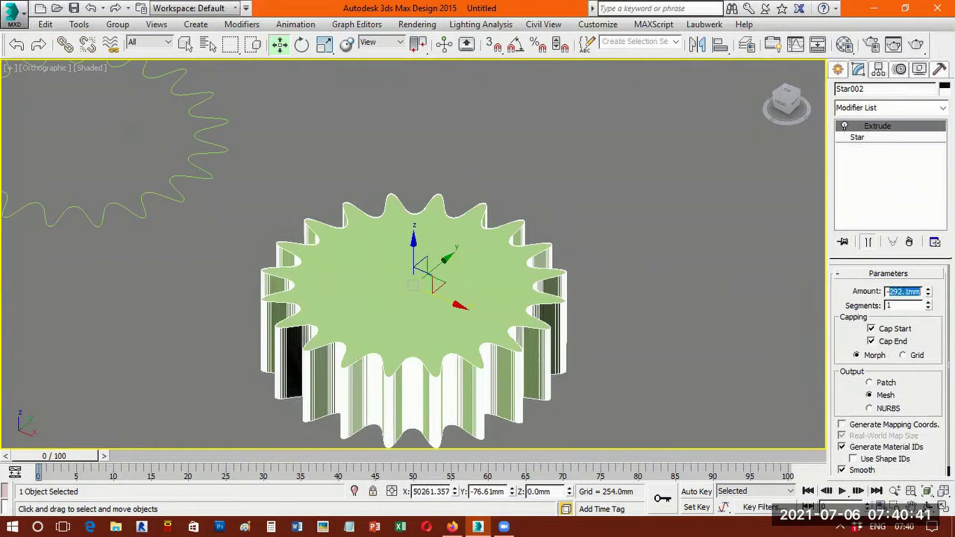
pyautogui.write('250')
pyautogui.press('Return')
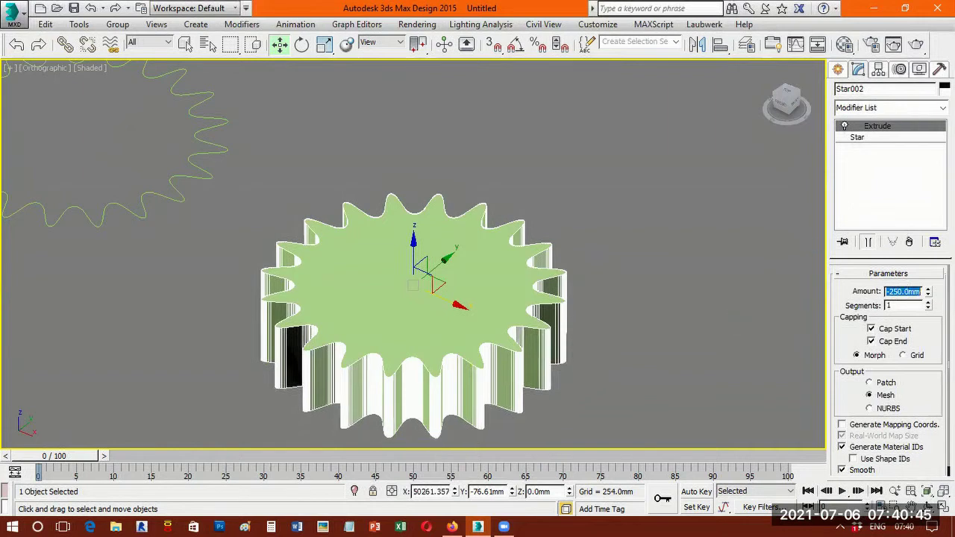
# Change the extruded star's object color to the gray swatch of the 3ds Max palette.
pyautogui.click(945, 87)
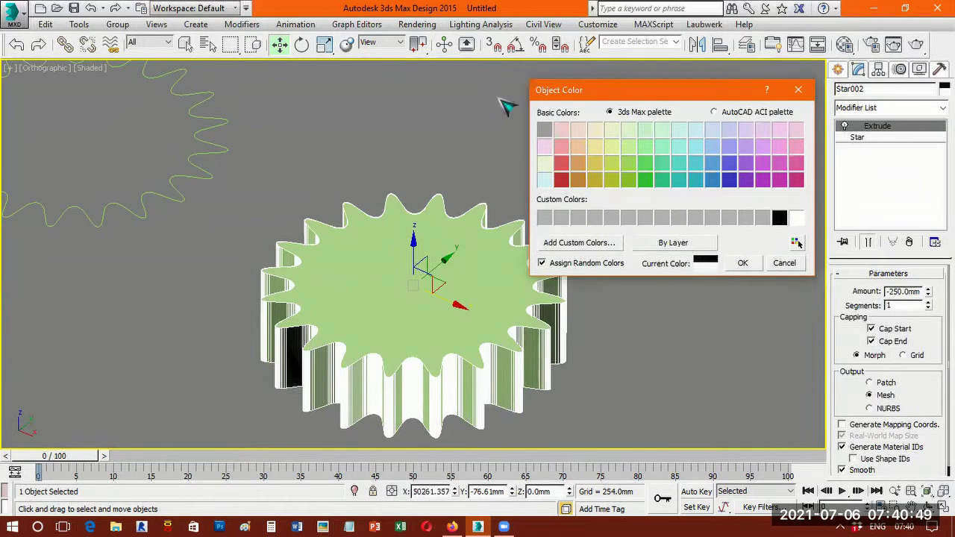
pyautogui.click(545, 128)
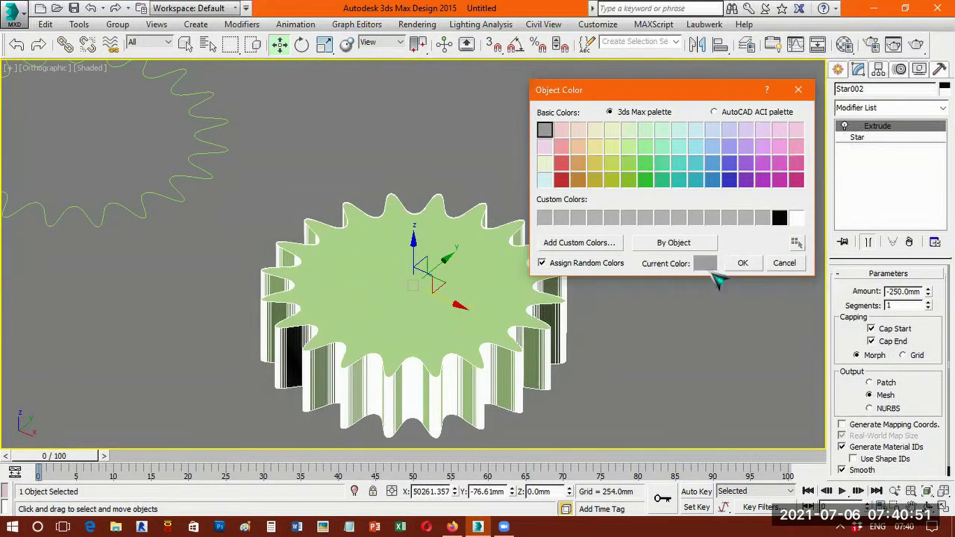
pyautogui.press('Return')
# Draw a helix beside the extruded gear with radii of about 283 mm and 340 mm and a height of about 601 mm.
pyautogui.click(927, 507)
pyautogui.moveTo(428, 273); pyautogui.dragTo(473, 270)
pyautogui.scroll(-5, 474, 270)
pyautogui.click(843, 70)
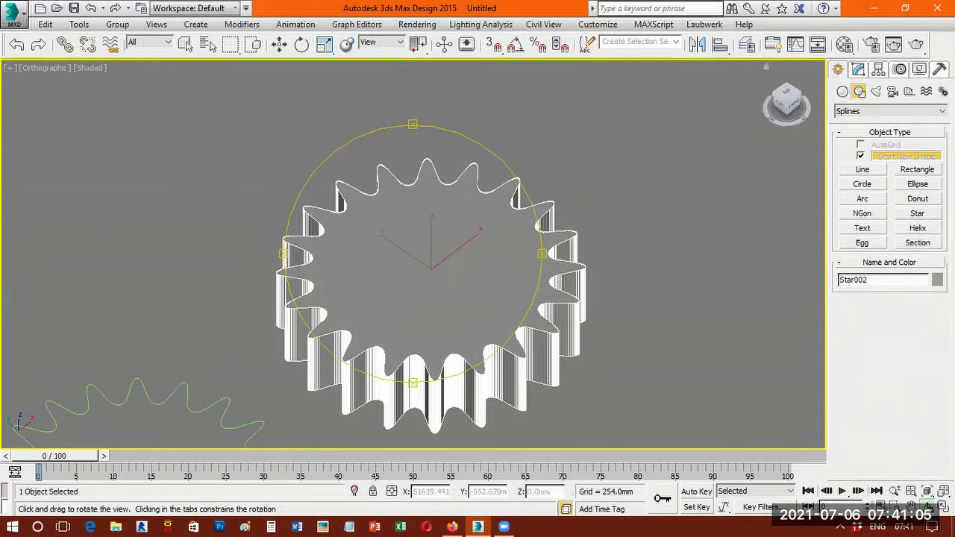
pyautogui.moveTo(608, 358); pyautogui.dragTo(432, 326, button='middle')
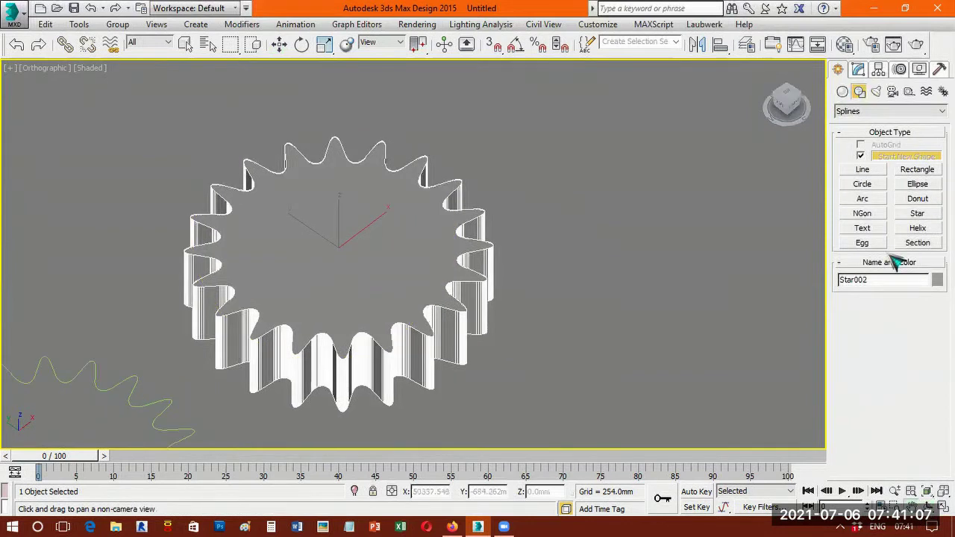
pyautogui.click(918, 227)
pyautogui.moveTo(591, 326); pyautogui.dragTo(606, 360)
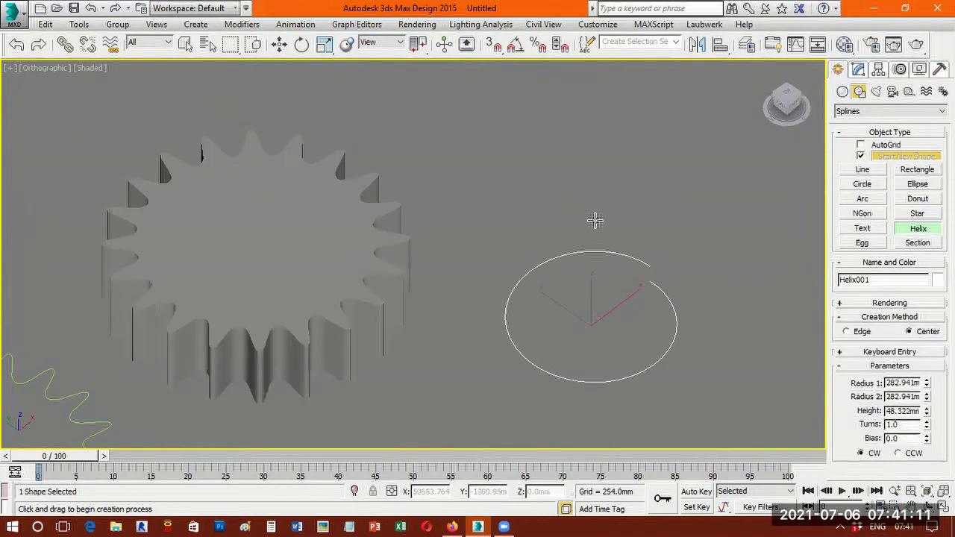
pyautogui.click(603, 228)
pyautogui.click(590, 186)
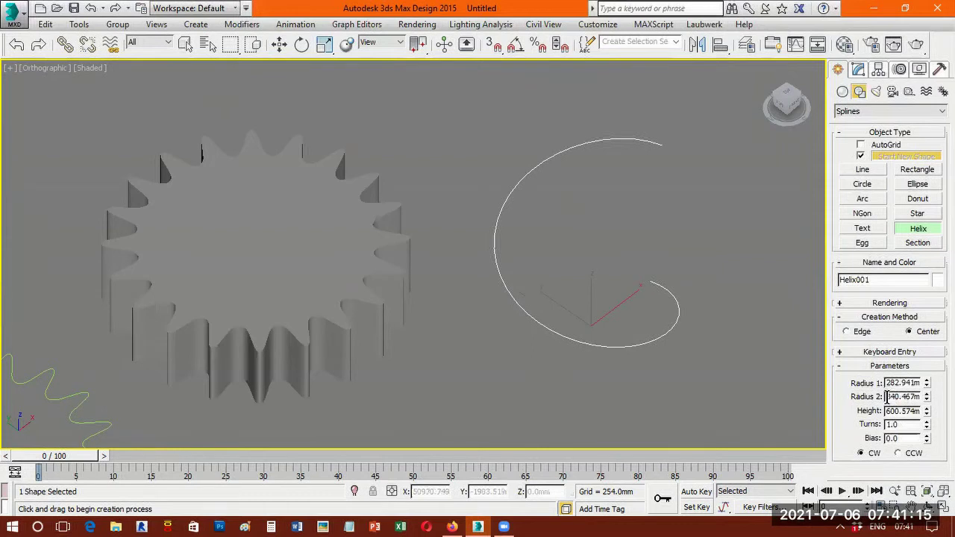
# Try counterclockwise winding on the single-turn helix, and undo that change.
pyautogui.click(900, 454)
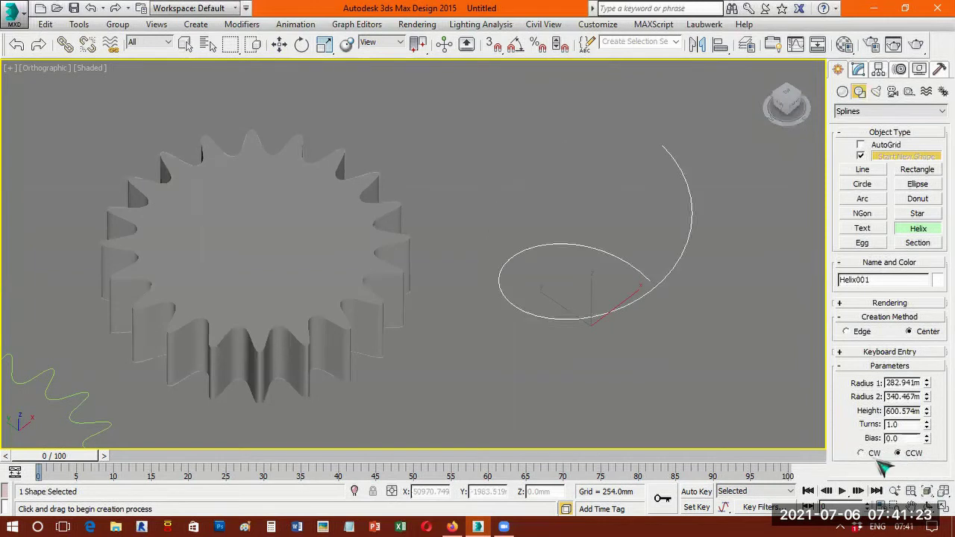
pyautogui.press('z')
pyautogui.hotkey('ctrl', 'z')
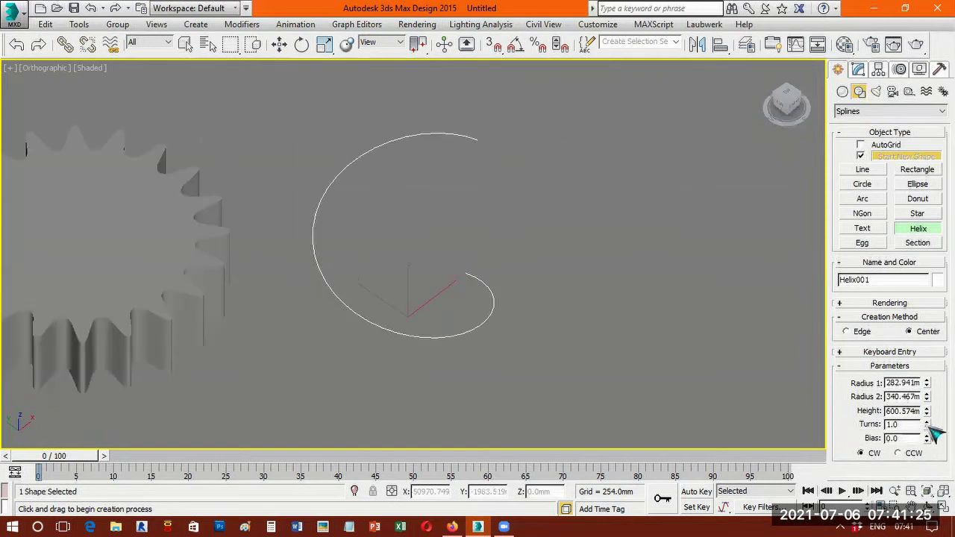
# Set the number of turns of the helix to 3.
pyautogui.moveTo(926, 410); pyautogui.dragTo(925, 348)
pyautogui.moveTo(924, 285)
pyautogui.mouseDown()
pyautogui.moveTo(922, 226)
pyautogui.moveTo(929, 329)
pyautogui.moveTo(930, 287)
pyautogui.mouseUp()
pyautogui.moveTo(910, 424); pyautogui.dragTo(794, 424)
pyautogui.write('3')
pyautogui.press('Return')
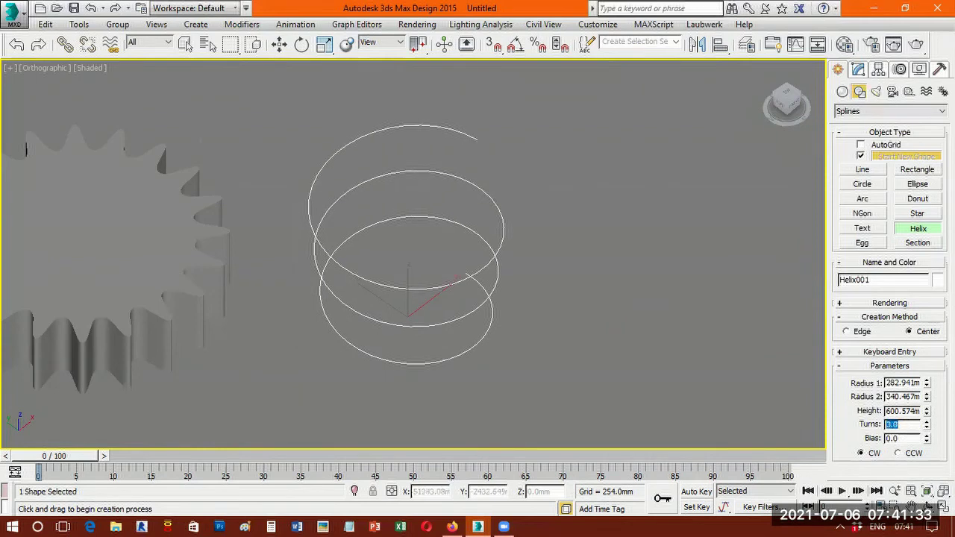
# Toggle the three-turn helix between counterclockwise and clockwise winding to compare them, finishing on clockwise.
pyautogui.click(915, 454)
pyautogui.click(878, 453)
pyautogui.click(920, 453)
pyautogui.click(880, 453)
# Set the helix height to 750 mm.
pyautogui.doubleClick(903, 411)
pyautogui.write('750')
pyautogui.press('Return')
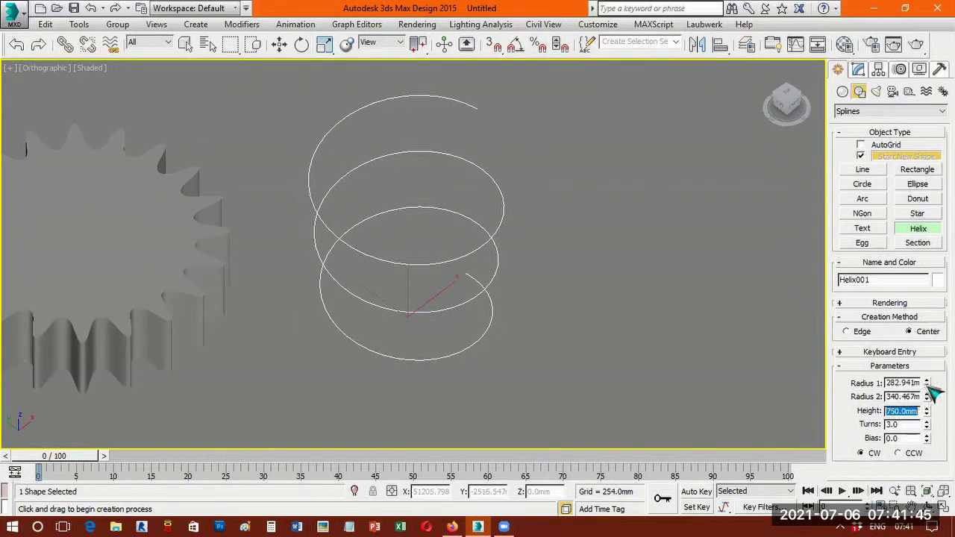
# Try tapering the helix with a Radius 1 of about 119 mm and about 226 mm, viewing it from a lower angle.
pyautogui.moveTo(925, 421); pyautogui.dragTo(928, 425)
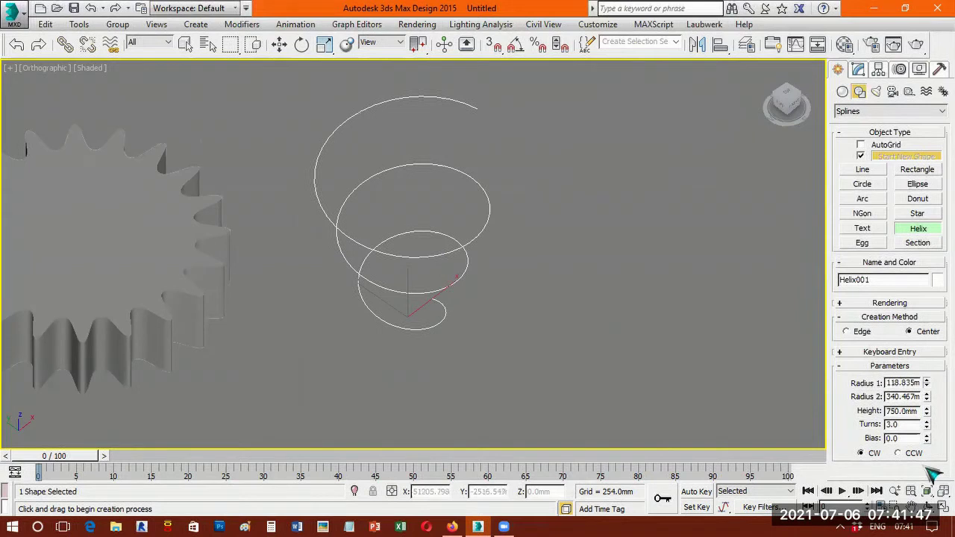
pyautogui.click(928, 508)
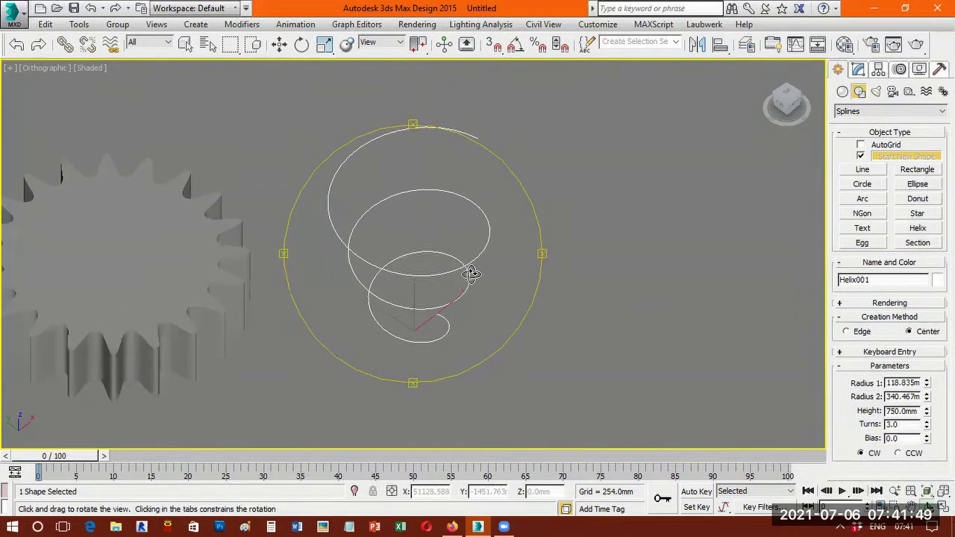
pyautogui.moveTo(450, 220); pyautogui.dragTo(433, 258)
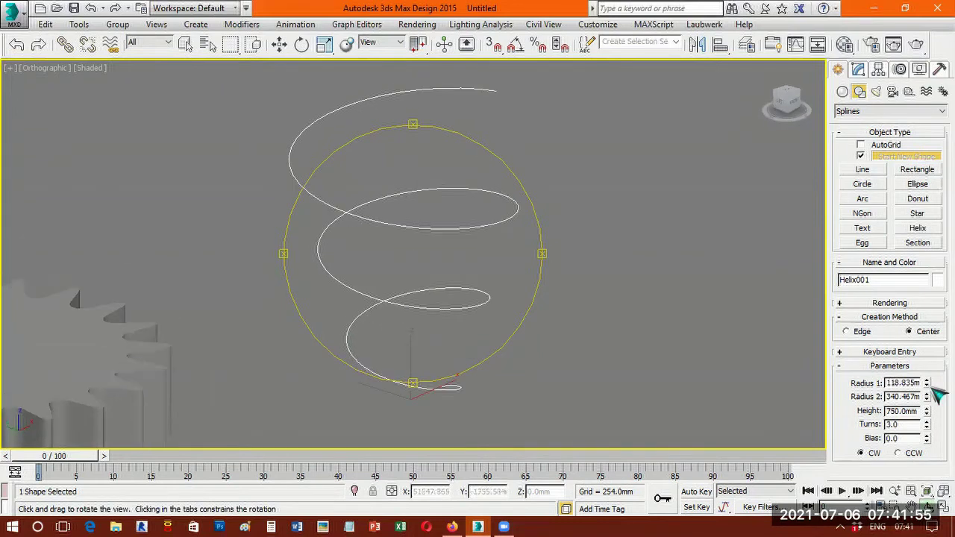
pyautogui.moveTo(926, 383); pyautogui.dragTo(927, 307)
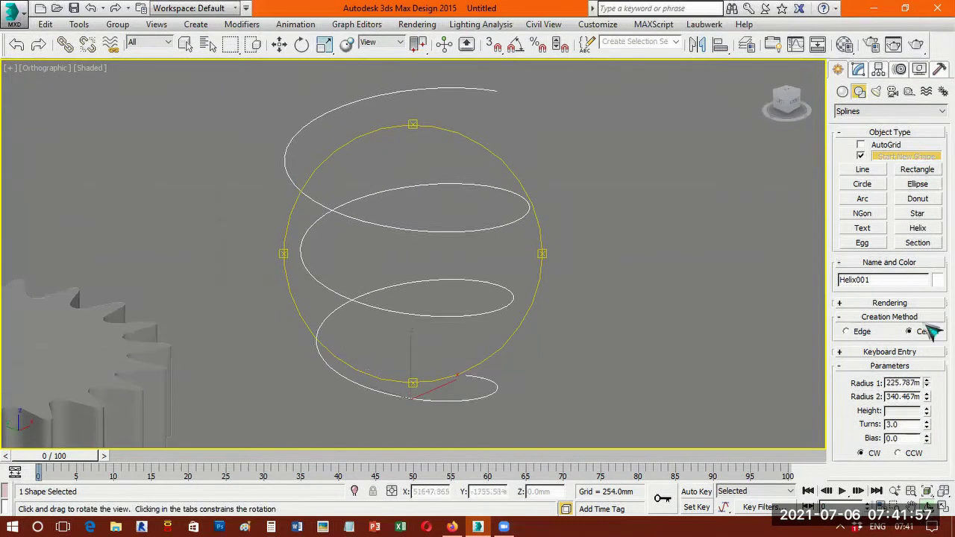
# Set both Radius 1 and Radius 2 of the helix to 250 mm.
pyautogui.doubleClick(910, 382)
pyautogui.write('250')
pyautogui.press('Return')
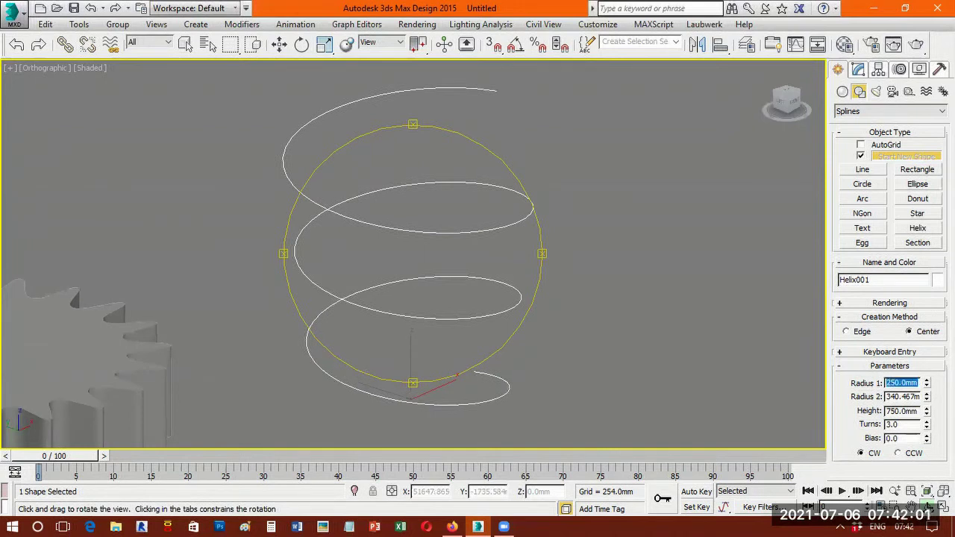
pyautogui.press('Tab')
pyautogui.write('2')
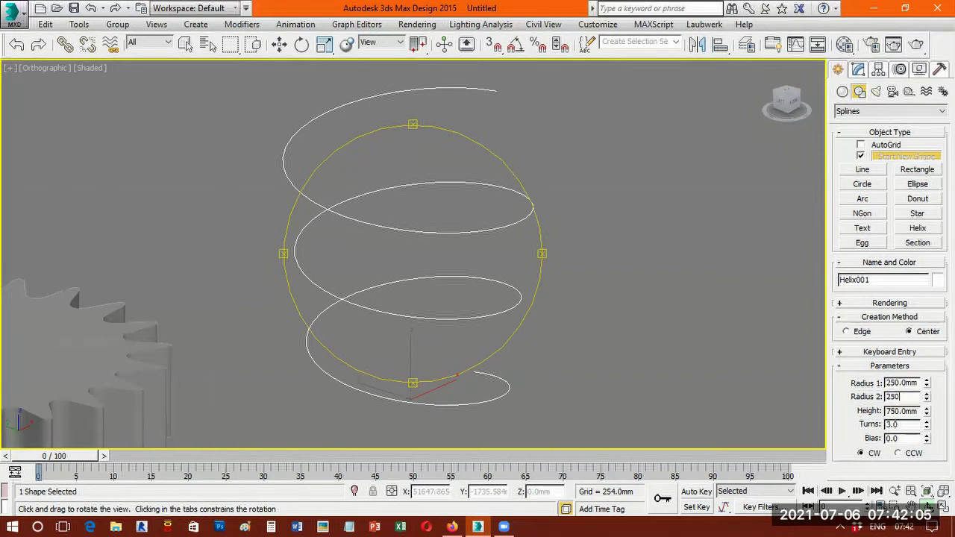
pyautogui.write('50')
pyautogui.press('Return')
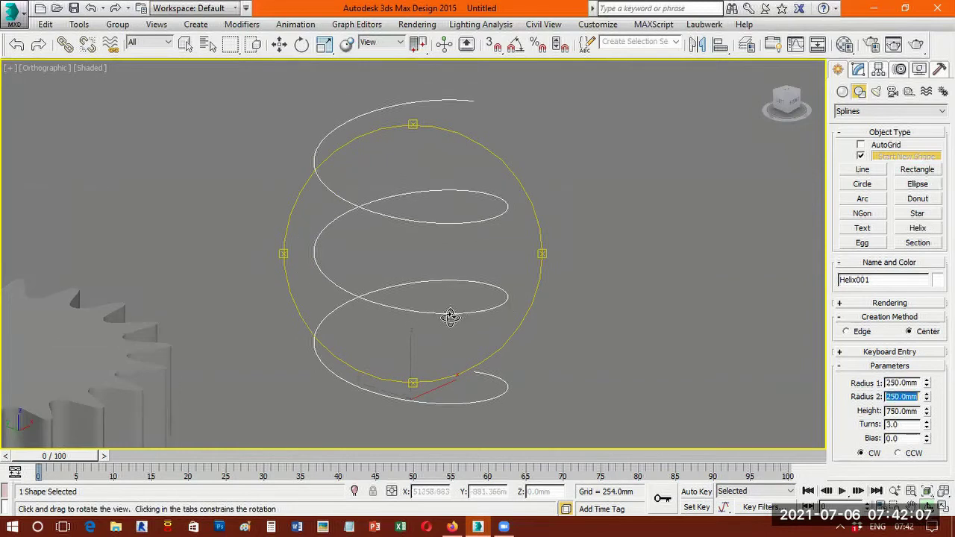
# Try different bias values on the helix in the front view, and reset the bias to 0.
pyautogui.moveTo(443, 359); pyautogui.dragTo(441, 292)
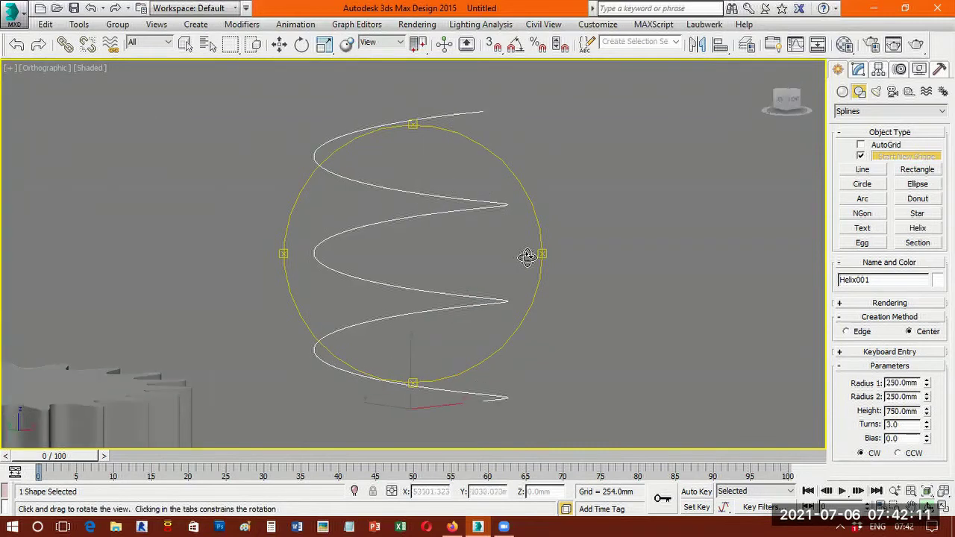
pyautogui.press('f')
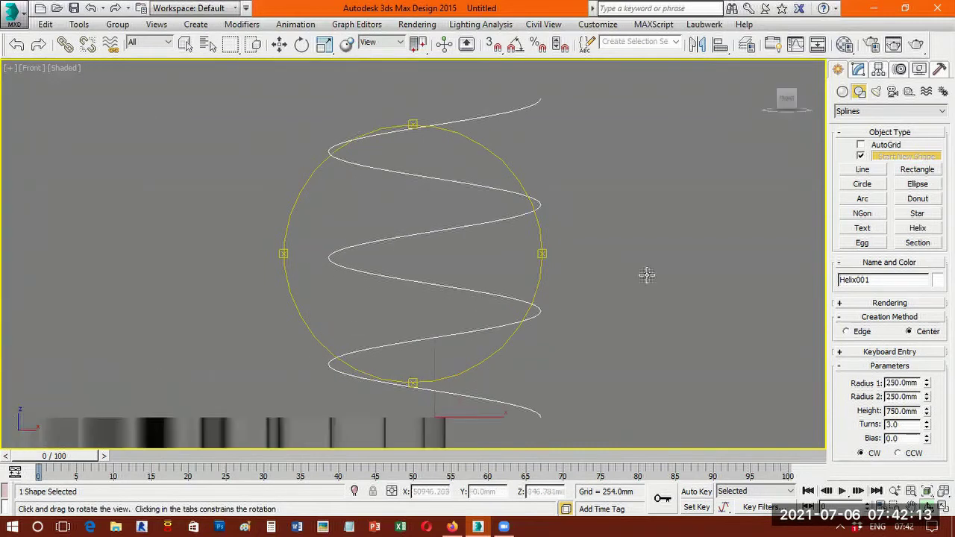
pyautogui.rightClick(646, 273)
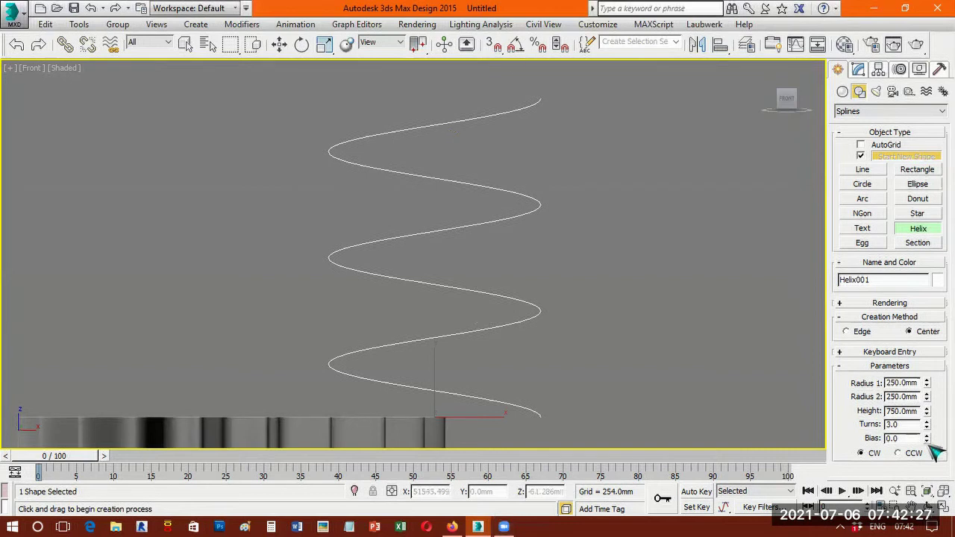
pyautogui.moveTo(927, 438)
pyautogui.mouseDown()
pyautogui.moveTo(928, 424)
pyautogui.moveTo(923, 447)
pyautogui.moveTo(925, 432)
pyautogui.mouseUp()
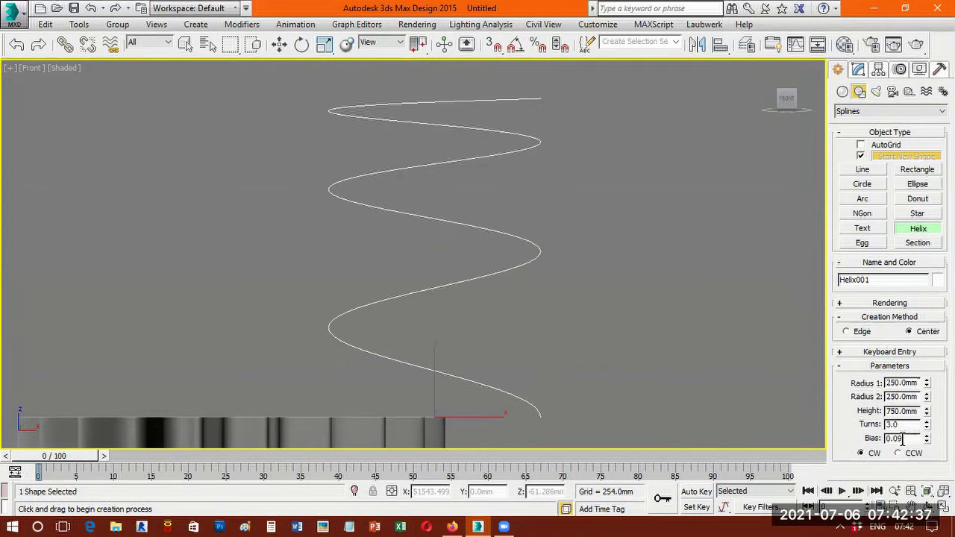
pyautogui.write('0')
pyautogui.press('Return')
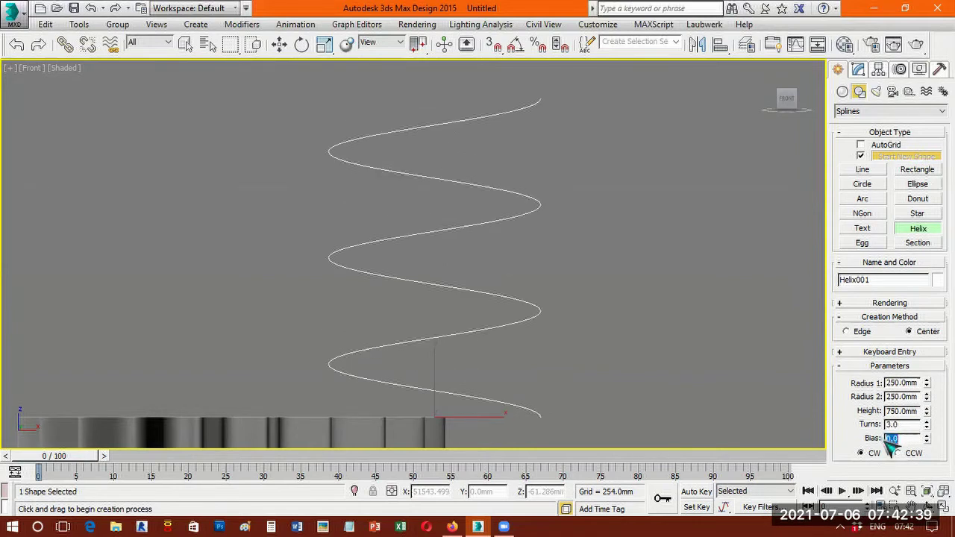
# Draw a donut in front of the gear with radii of about 354 mm and 240 mm.
pyautogui.keyDown('alt'); pyautogui.moveTo(453, 318); pyautogui.dragTo(373, 329, button='middle'); pyautogui.keyUp('alt')
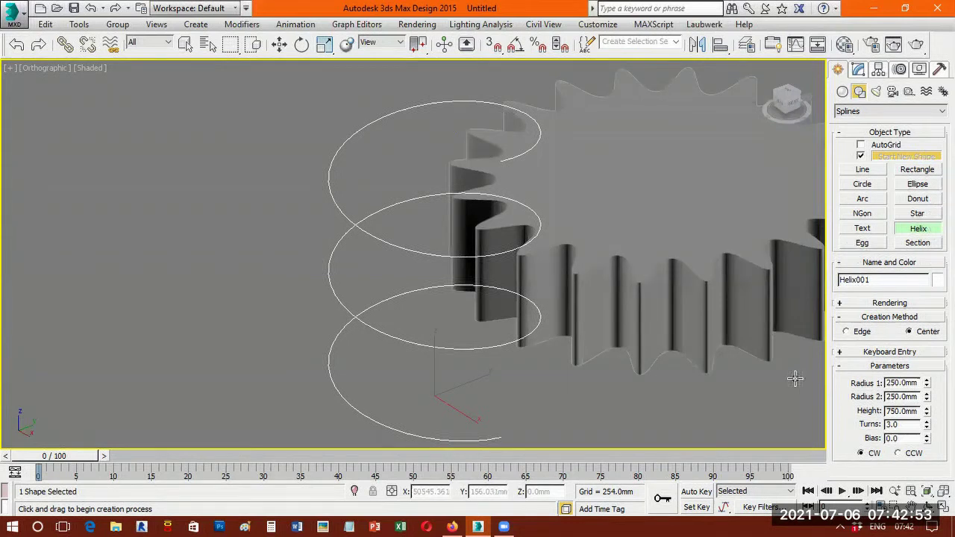
pyautogui.moveTo(423, 262); pyautogui.dragTo(518, 275, button='middle')
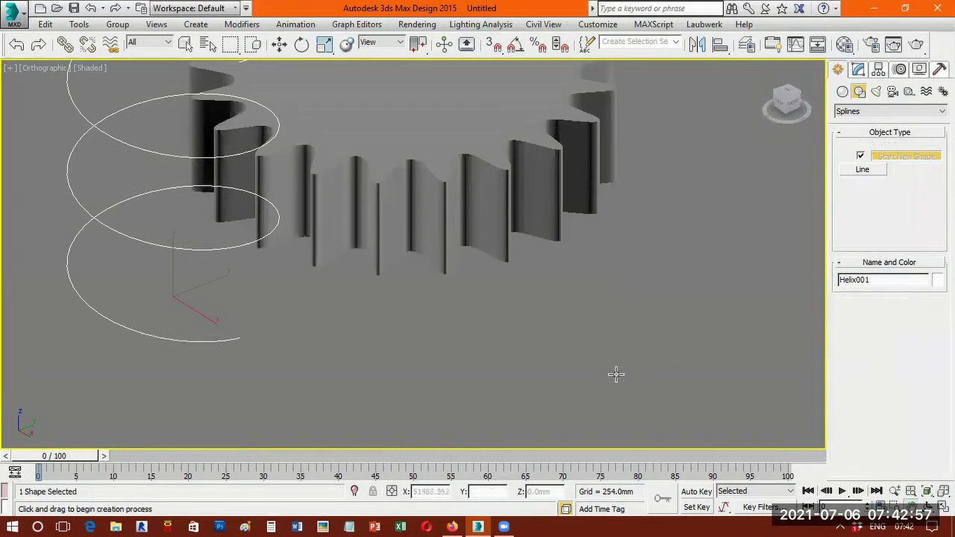
pyautogui.moveTo(613, 344); pyautogui.dragTo(627, 419)
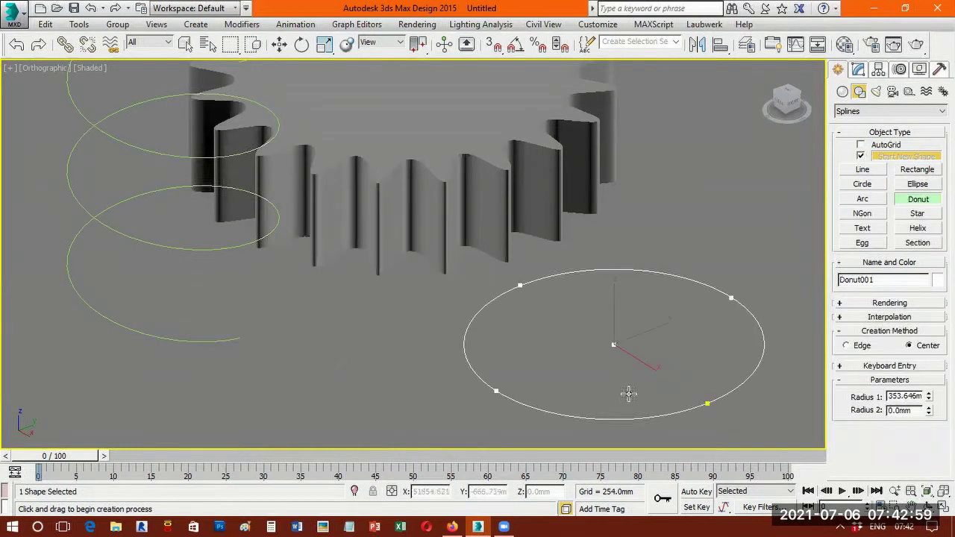
pyautogui.click(630, 396)
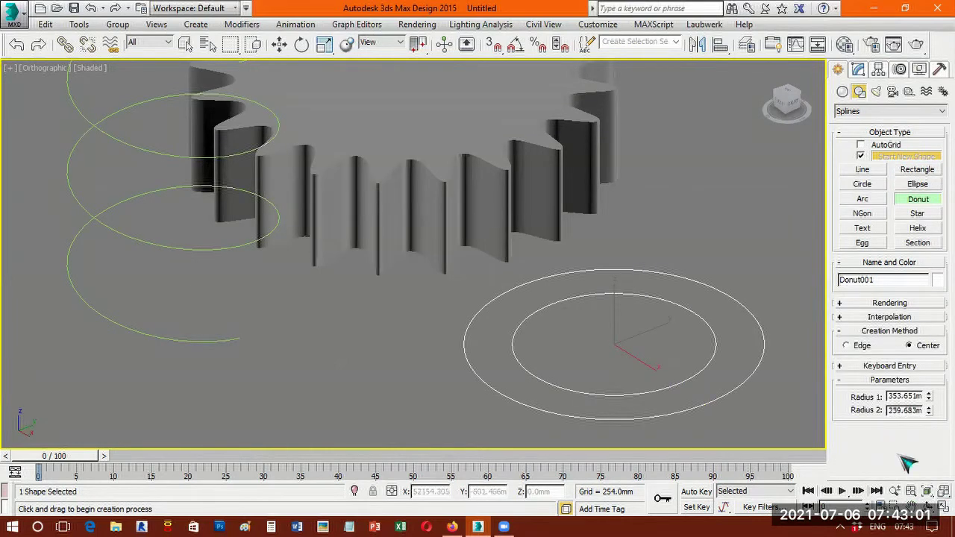
# Make the donut's outer and inner radii slightly smaller and finish the shape.
pyautogui.press('z')
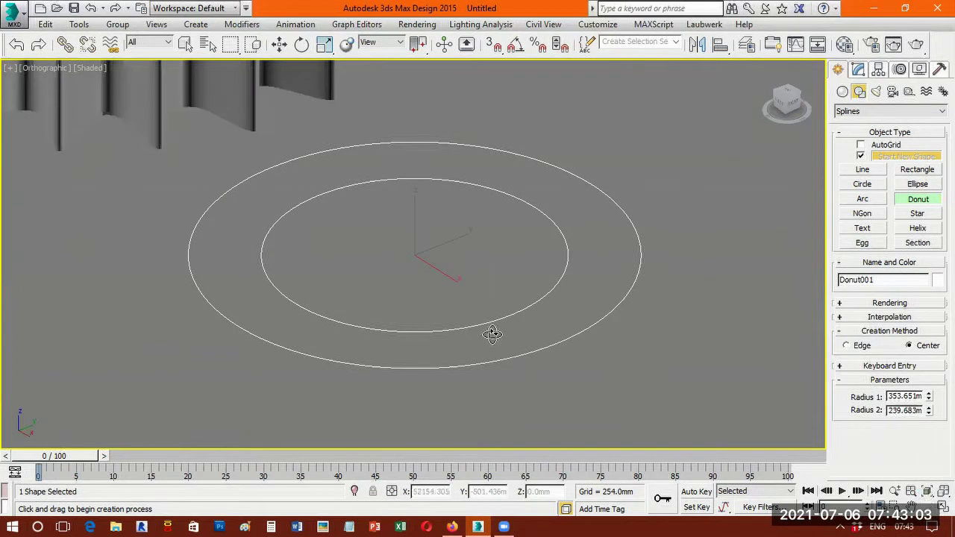
pyautogui.keyDown('alt'); pyautogui.moveTo(772, 337); pyautogui.dragTo(917, 415, button='middle'); pyautogui.keyUp('alt')
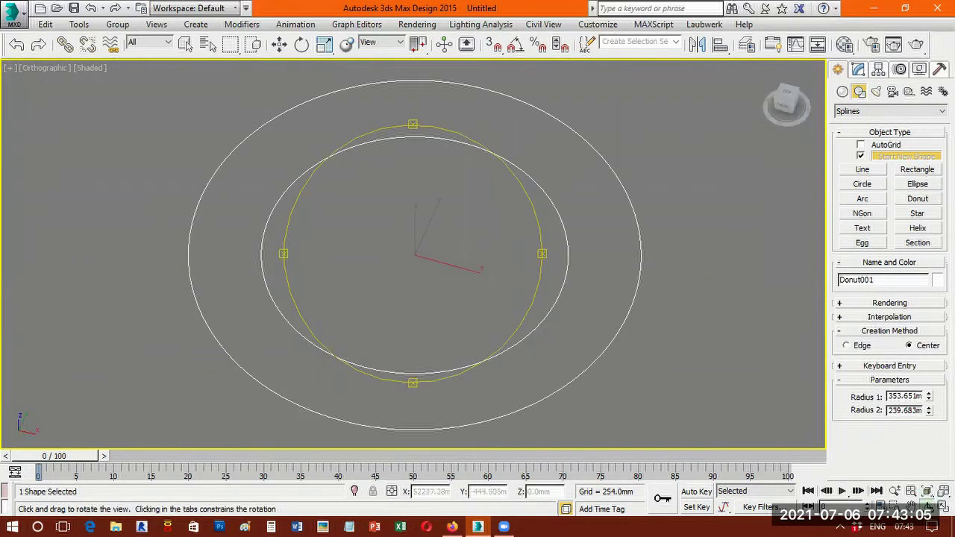
pyautogui.moveTo(934, 395)
pyautogui.mouseDown()
pyautogui.moveTo(926, 422)
pyautogui.moveTo(925, 408)
pyautogui.mouseUp()
pyautogui.moveTo(421, 258); pyautogui.dragTo(450, 252)
pyautogui.rightClick(528, 277)
pyautogui.rightClick(528, 277)
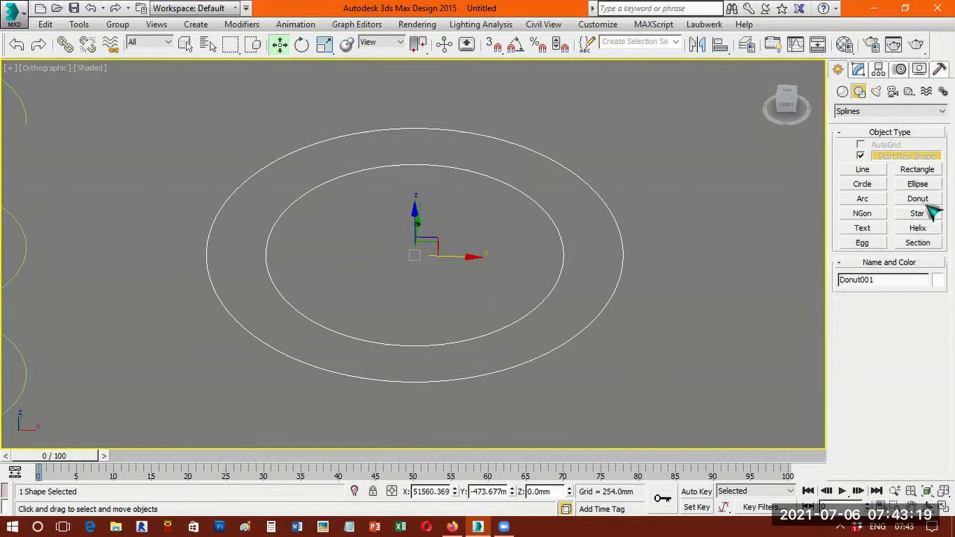
# Try drawing an outlined egg about 19.2 long and 12.8 wide with a thickness of about 0.78, and undo it.
pyautogui.click(861, 247)
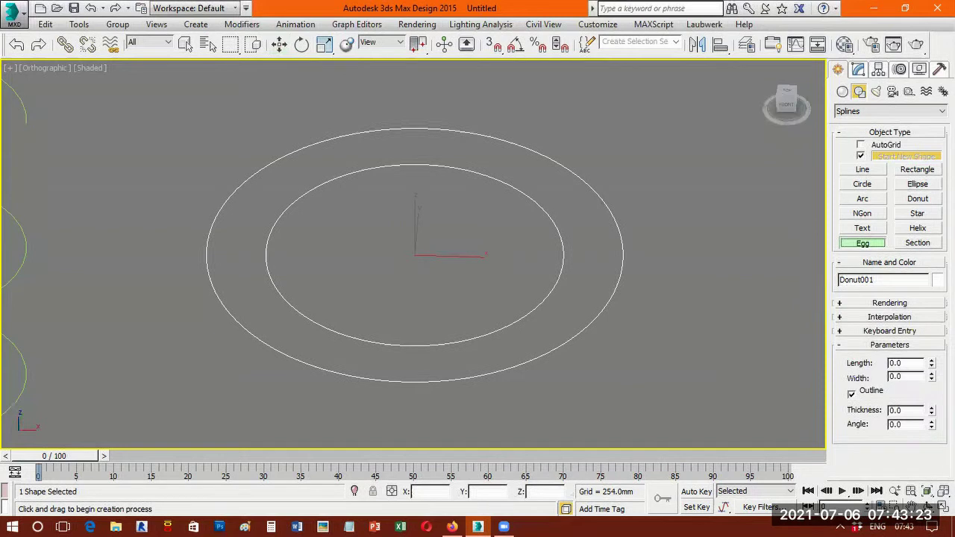
pyautogui.moveTo(276, 263); pyautogui.dragTo(208, 221, button='middle')
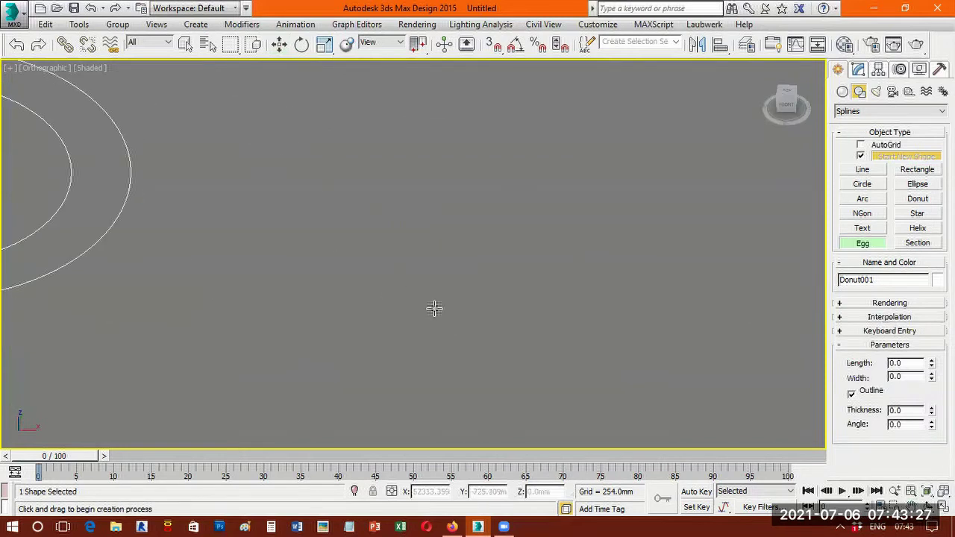
pyautogui.moveTo(526, 329)
pyautogui.mouseDown()
pyautogui.moveTo(576, 349)
pyautogui.moveTo(314, 344)
pyautogui.moveTo(234, 316)
pyautogui.moveTo(221, 270)
pyautogui.mouseUp()
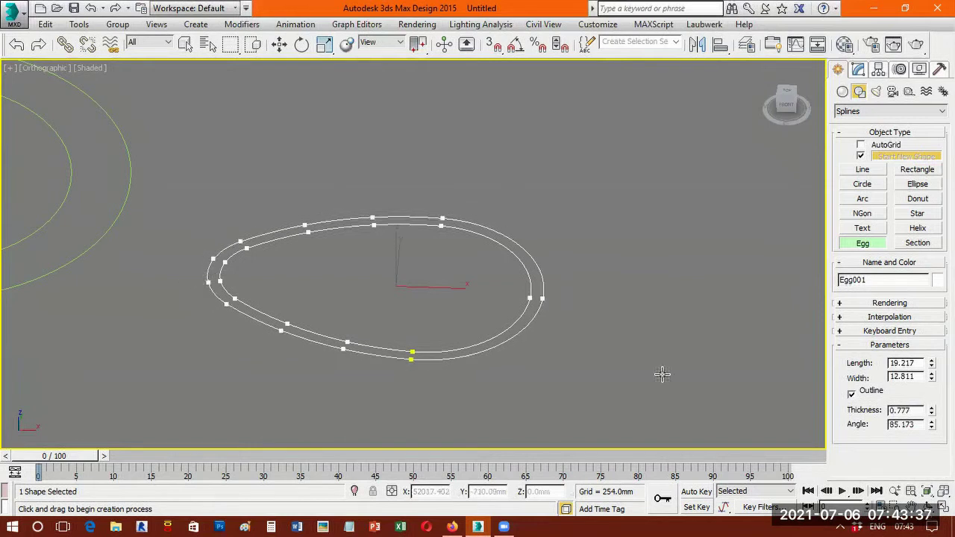
pyautogui.hotkey('ctrl', 'z')
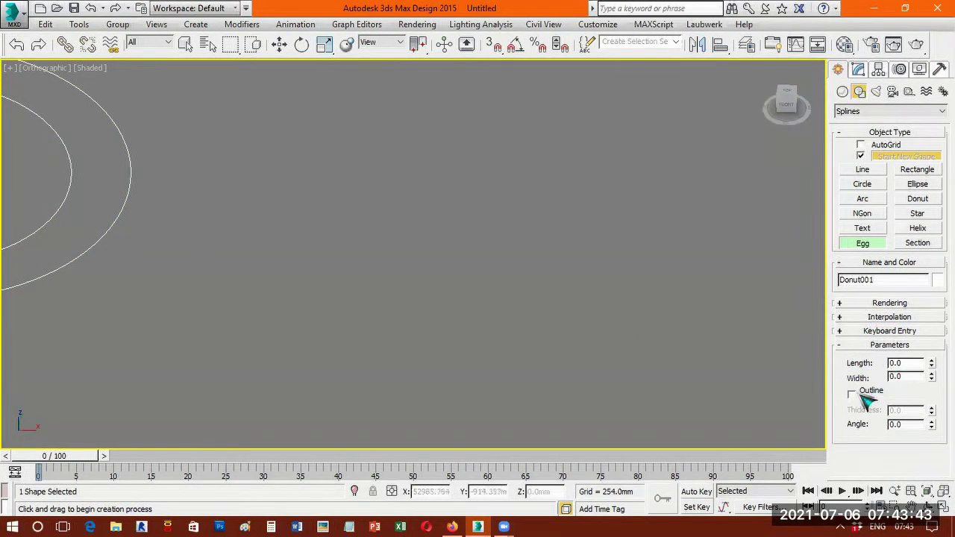
# Draw an egg without an outline, about 18.3 long and 12.2 wide at an angle of about 98, and enable its outline.
pyautogui.moveTo(447, 299); pyautogui.dragTo(329, 296)
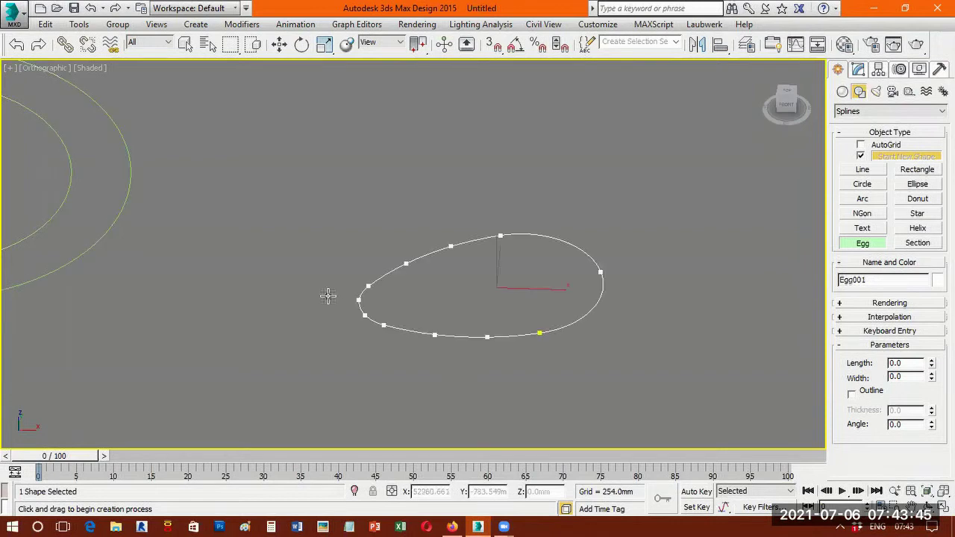
pyautogui.moveTo(231, 341); pyautogui.dragTo(231, 342)
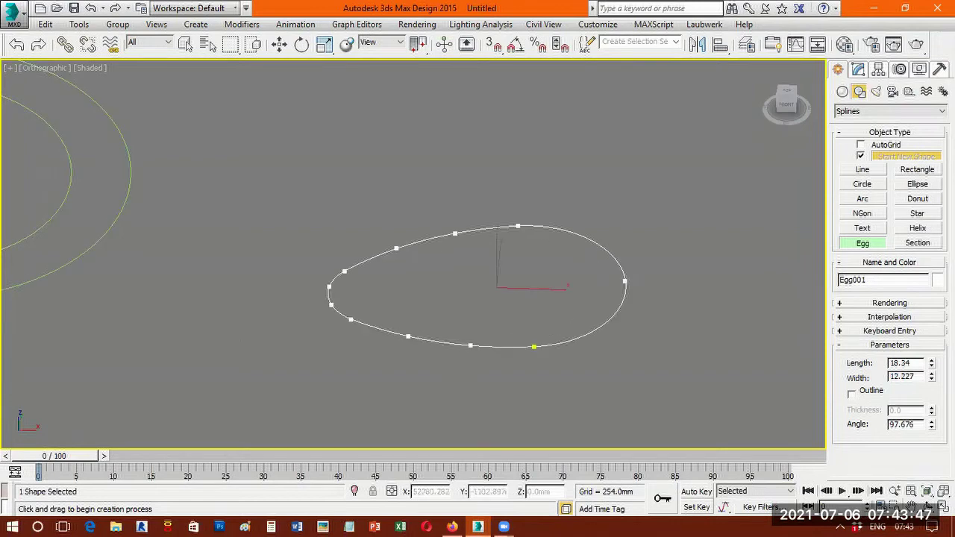
pyautogui.moveTo(693, 364); pyautogui.dragTo(492, 357, button='middle')
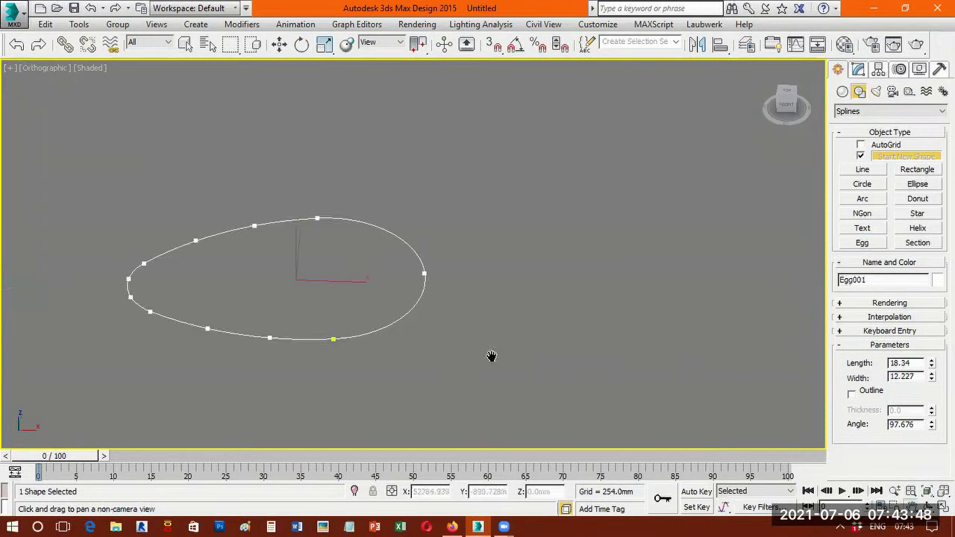
pyautogui.click(852, 394)
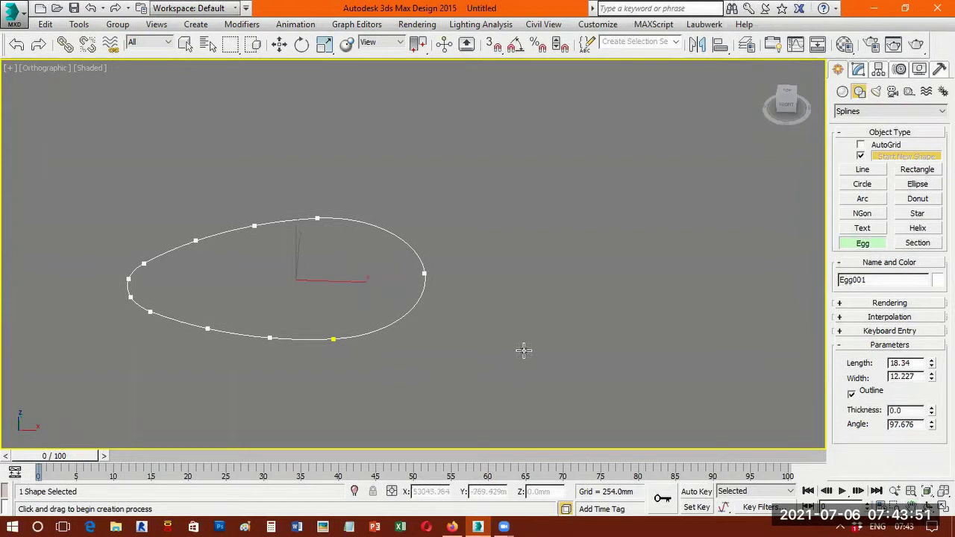
# Draw a second outlined egg beside the first, about 23 long and 15.3 wide, with a thickness of about 0.75 and an angle of about 139.
pyautogui.moveTo(473, 358); pyautogui.dragTo(473, 357)
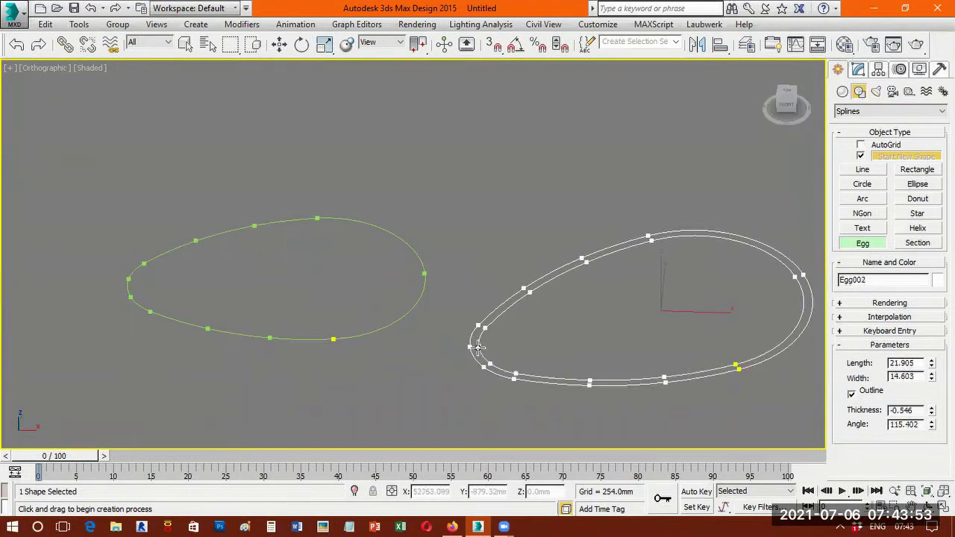
pyautogui.click(455, 348)
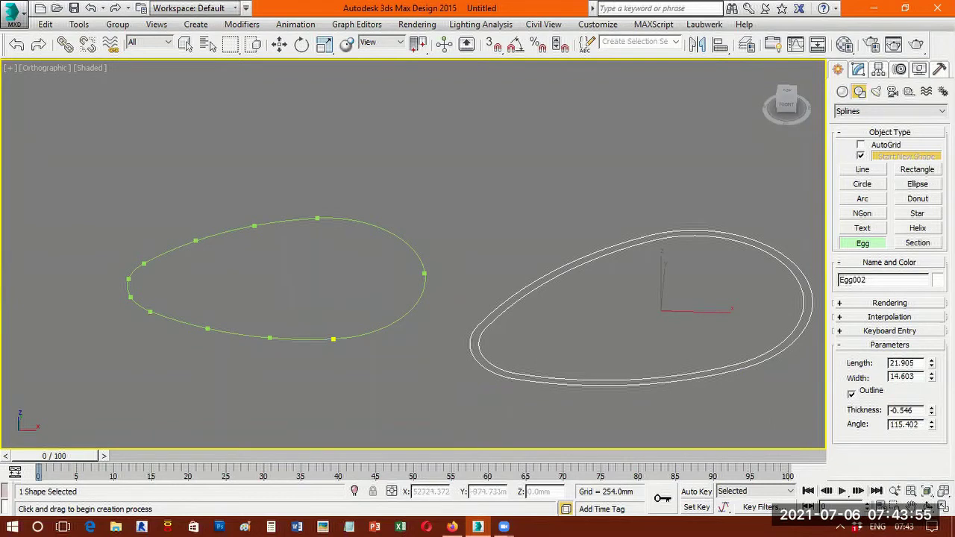
pyautogui.moveTo(931, 410); pyautogui.dragTo(934, 337)
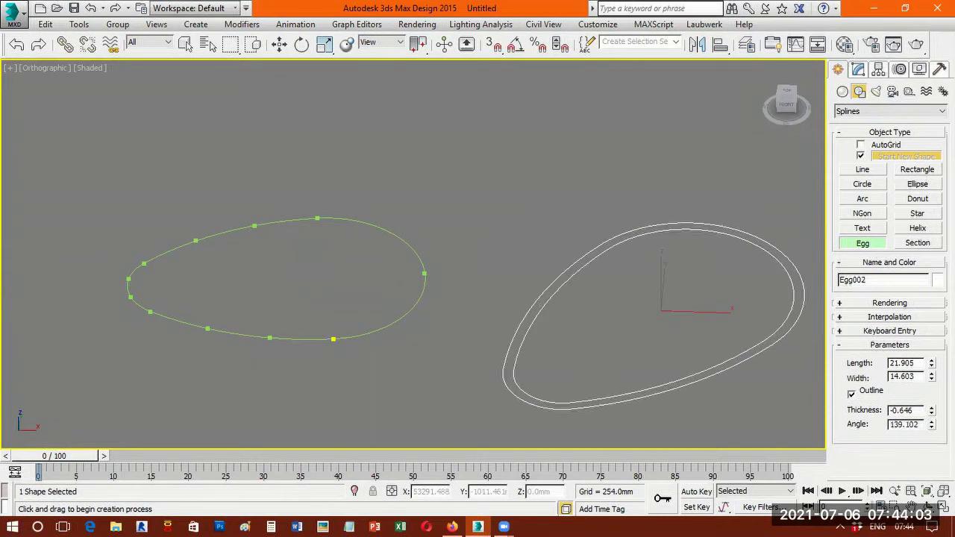
pyautogui.moveTo(931, 408)
pyautogui.mouseDown()
pyautogui.moveTo(931, 388)
pyautogui.moveTo(925, 408)
pyautogui.mouseUp()
pyautogui.moveTo(932, 355); pyautogui.dragTo(931, 348)
pyautogui.hotkey('ctrl', 'z')
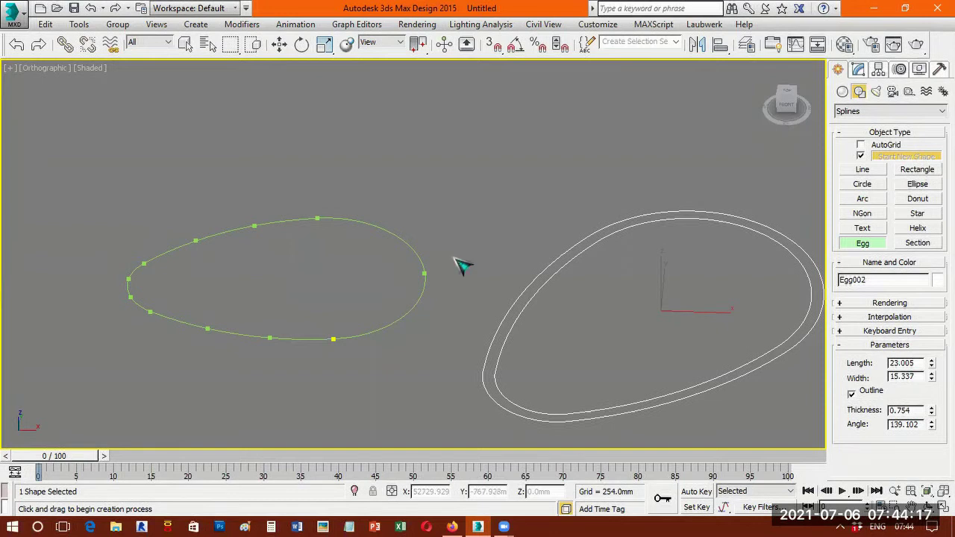
# Select the first egg, frame it in the top view and set its angle to 90.
pyautogui.rightClick(413, 253)
pyautogui.click(413, 253)
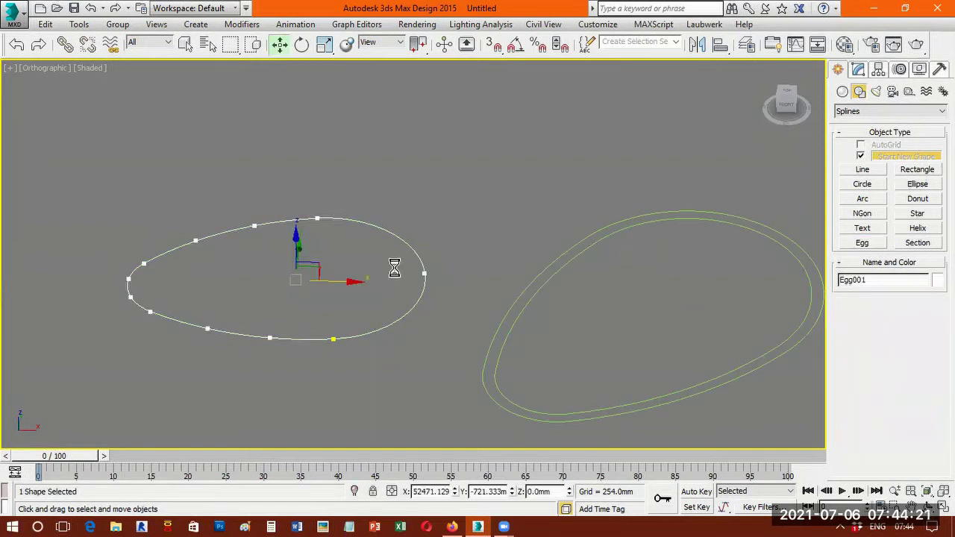
pyautogui.press('t')
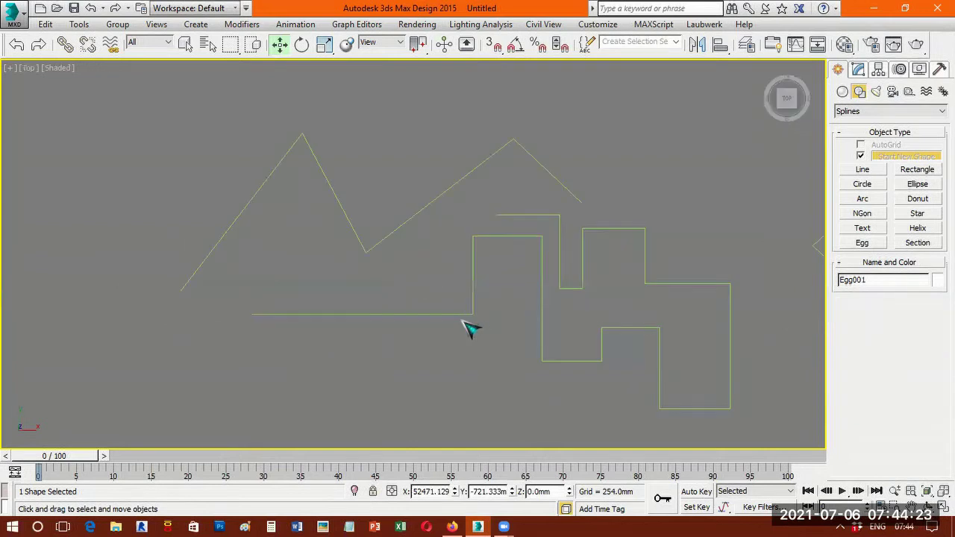
pyautogui.press('z')
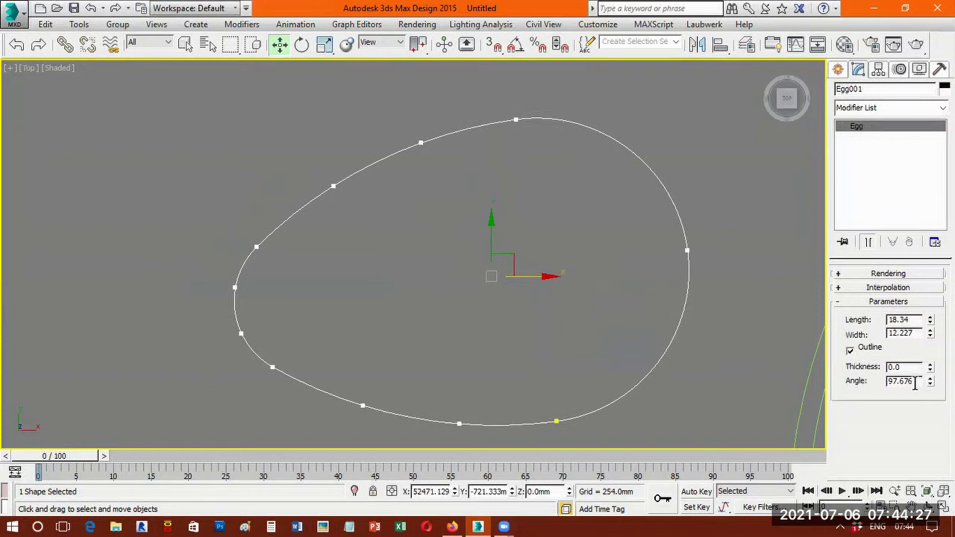
pyautogui.doubleClick(914, 382)
pyautogui.write('90')
pyautogui.press('Return')
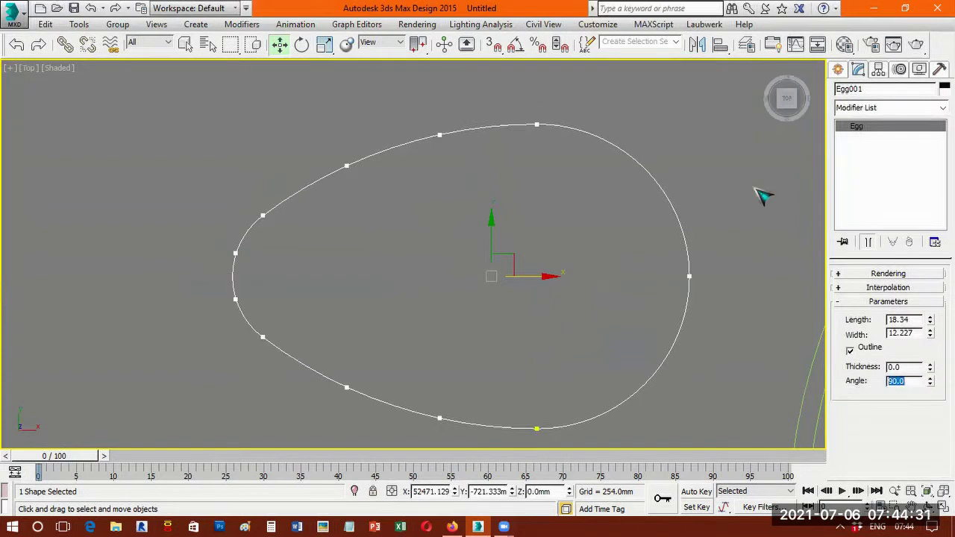
# Apply a Lathe modifier to the first egg.
pyautogui.click(863, 113)
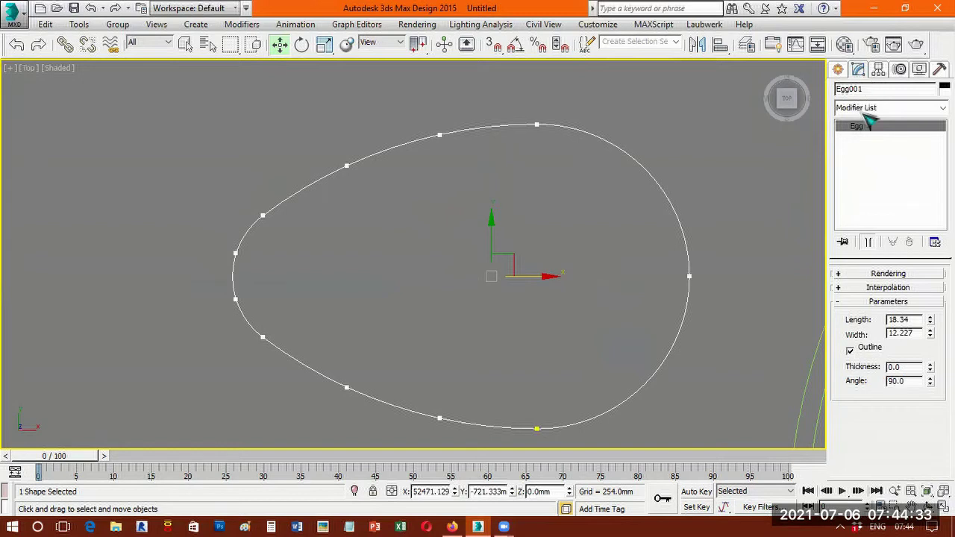
pyautogui.click(867, 109)
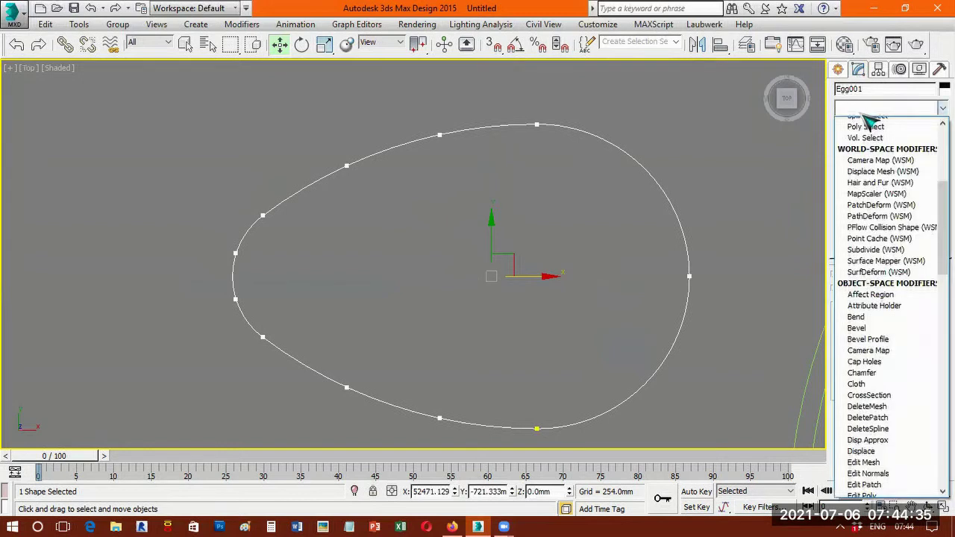
pyautogui.press('l')
pyautogui.click(879, 124)
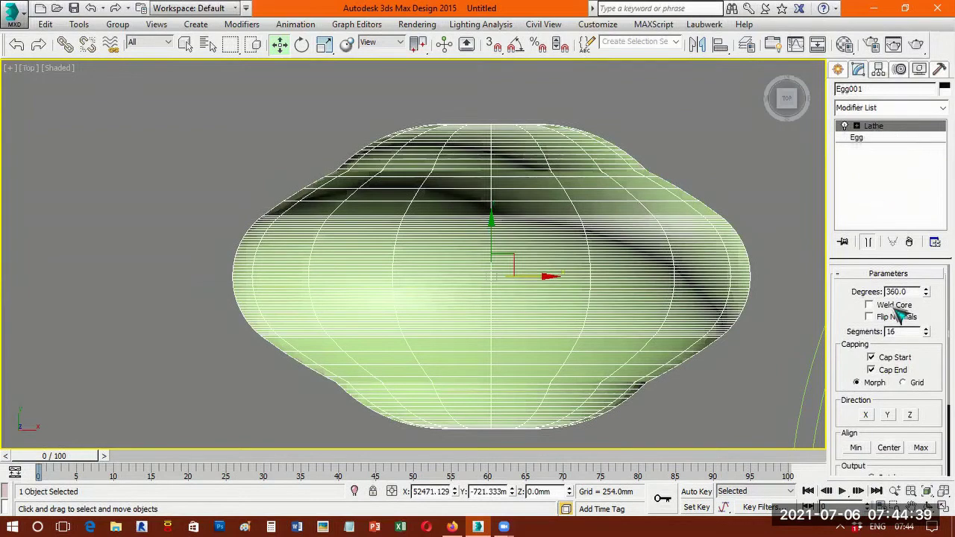
# Compare the Center, Max and Min axis alignments of the Lathe and set its direction to X.
pyautogui.click(898, 448)
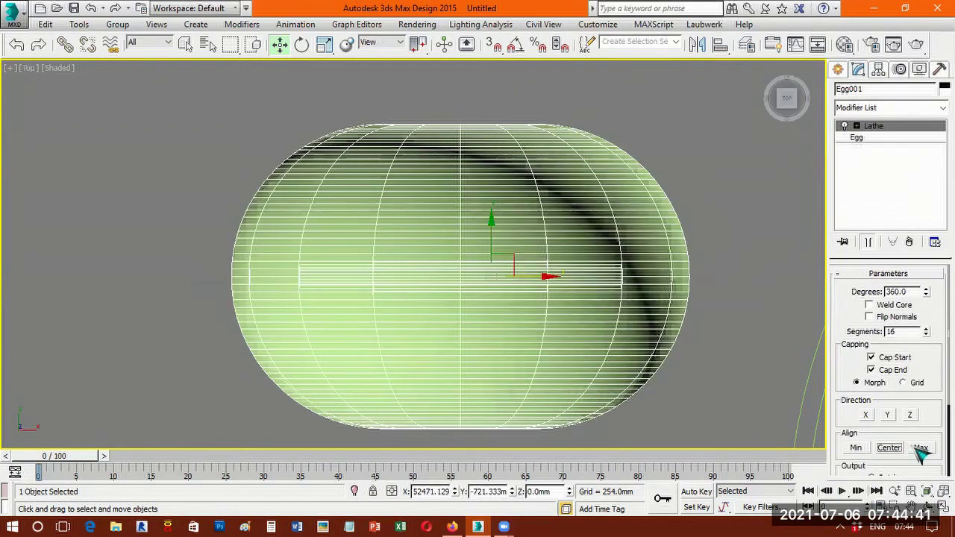
pyautogui.click(921, 448)
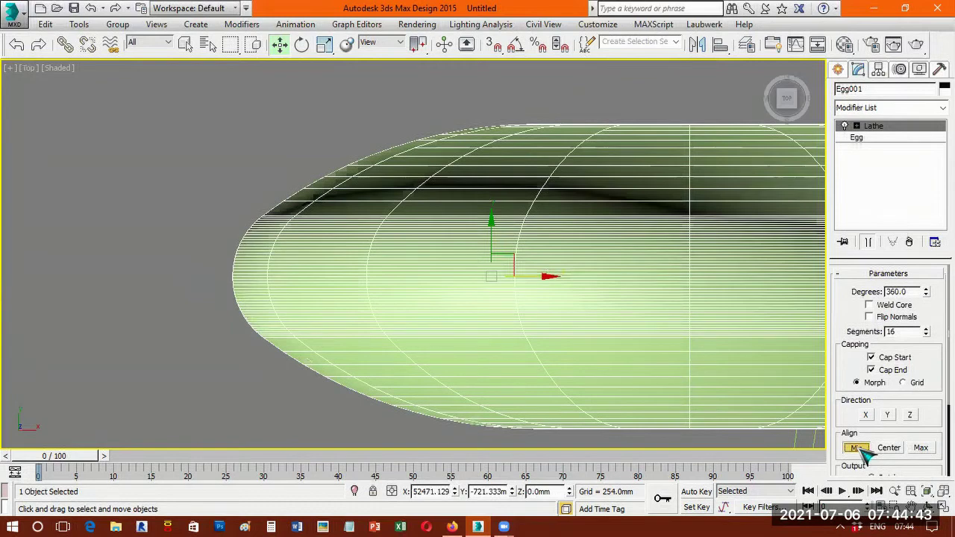
pyautogui.click(857, 449)
pyautogui.click(889, 449)
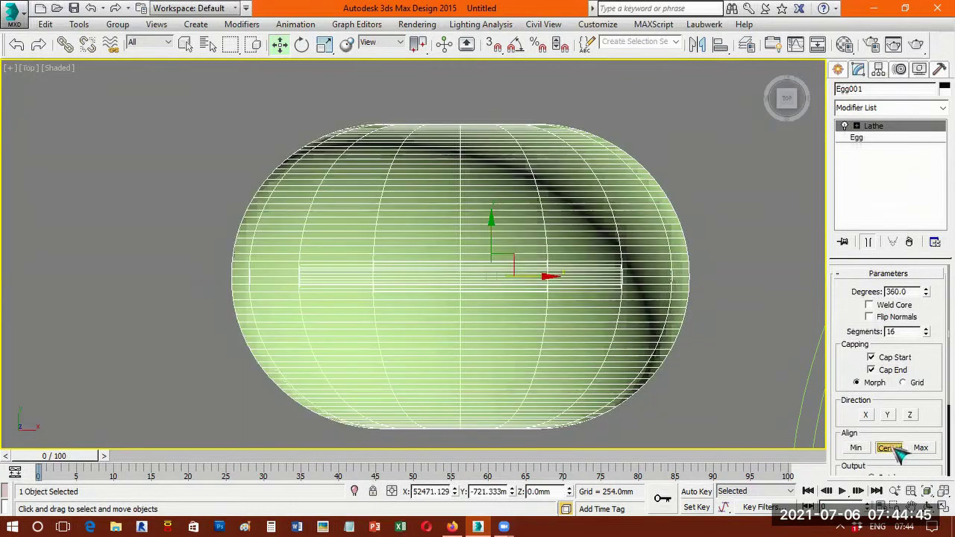
pyautogui.click(870, 415)
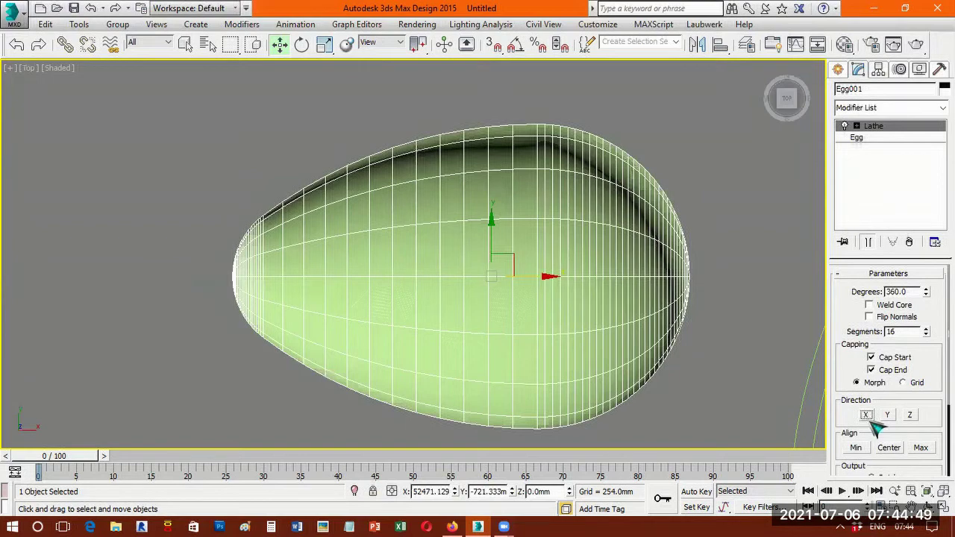
pyautogui.click(856, 447)
pyautogui.click(867, 417)
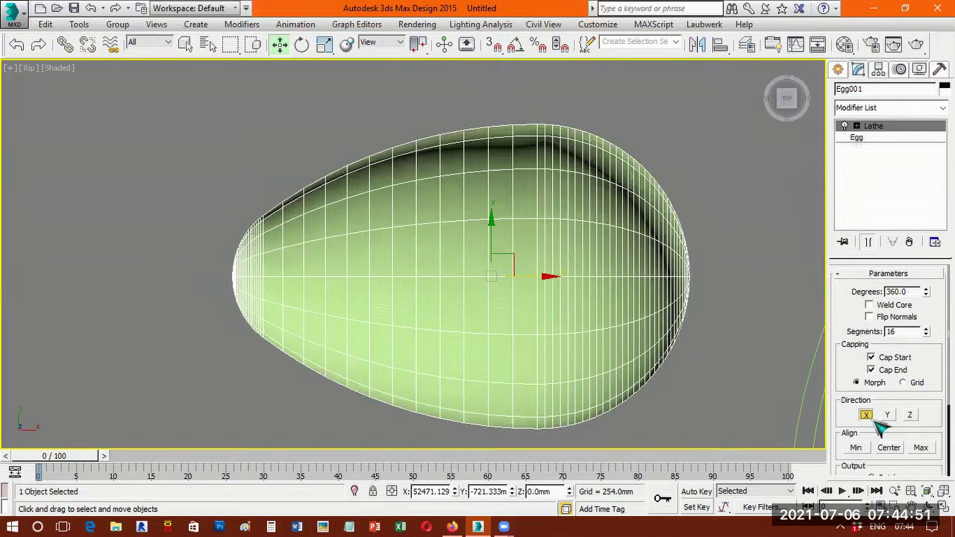
# Increase the lathed egg's segments to 64 in an angled view.
pyautogui.click(928, 506)
pyautogui.moveTo(454, 313); pyautogui.dragTo(486, 239)
pyautogui.click(869, 370)
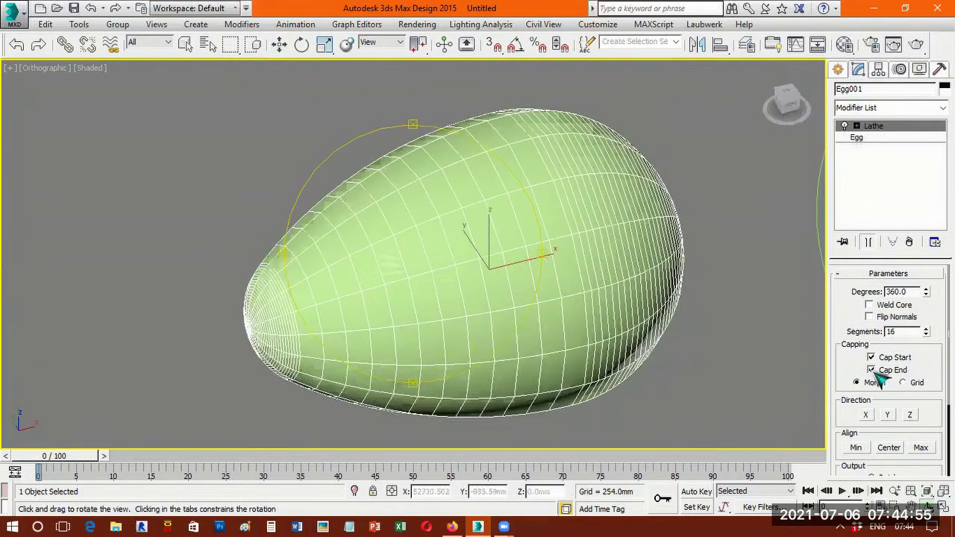
pyautogui.moveTo(927, 291); pyautogui.dragTo(930, 265)
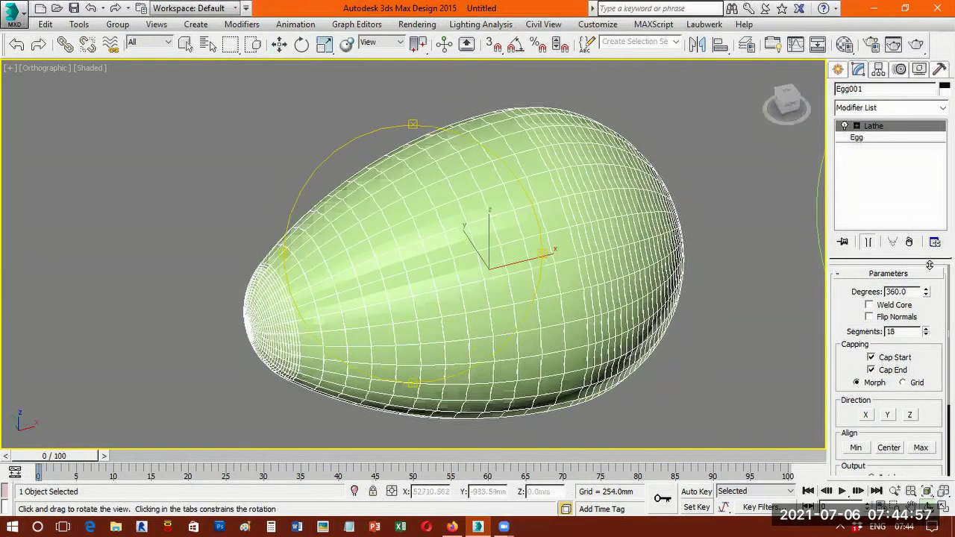
pyautogui.moveTo(820, 164); pyautogui.dragTo(933, 119)
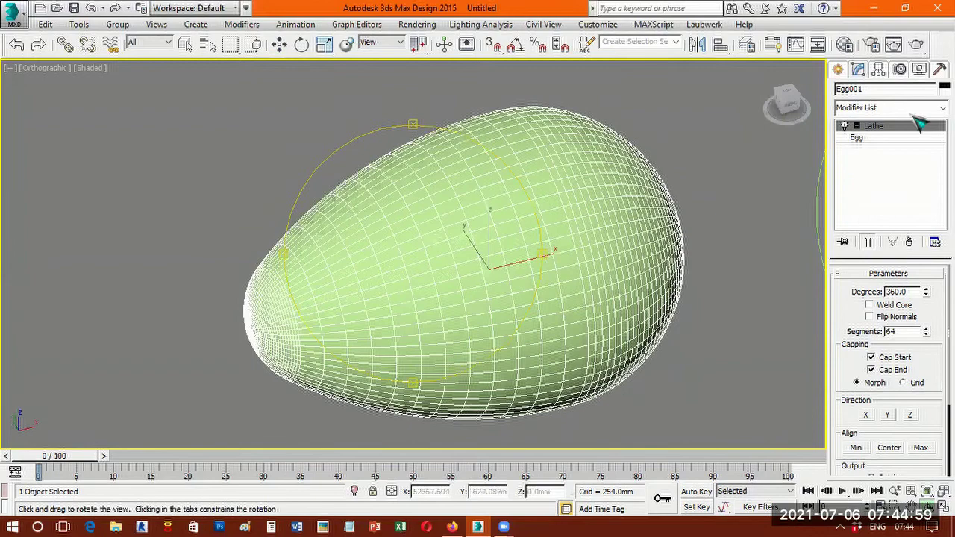
# Change the lathed egg's object color to white and deselect it.
pyautogui.click(945, 87)
pyautogui.click(798, 218)
pyautogui.click(745, 263)
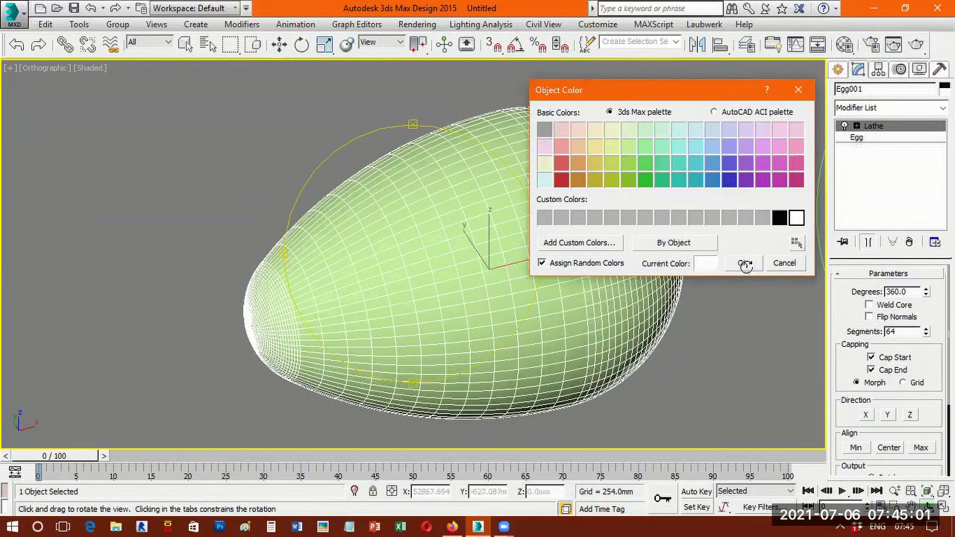
pyautogui.moveTo(481, 285); pyautogui.dragTo(705, 348)
pyautogui.rightClick(687, 347)
pyautogui.click(689, 349)
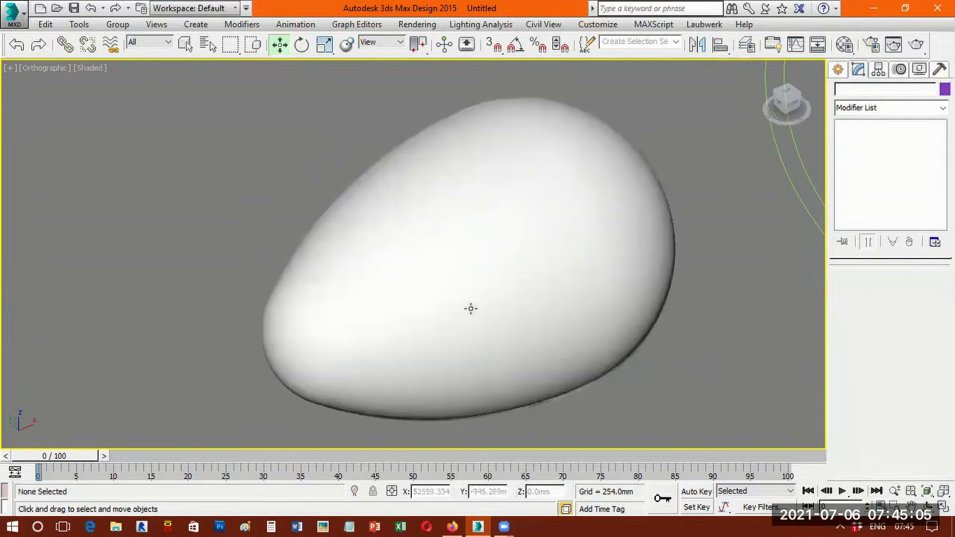
# Reselect the white egg and activate the sub-object level of its Lathe modifier.
pyautogui.click(518, 327)
pyautogui.click(927, 506)
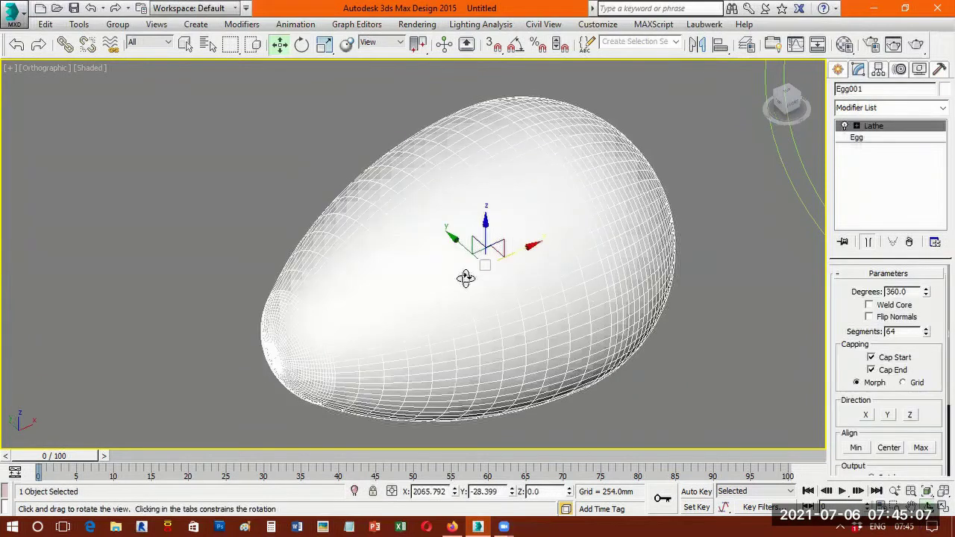
pyautogui.moveTo(467, 279); pyautogui.dragTo(449, 267)
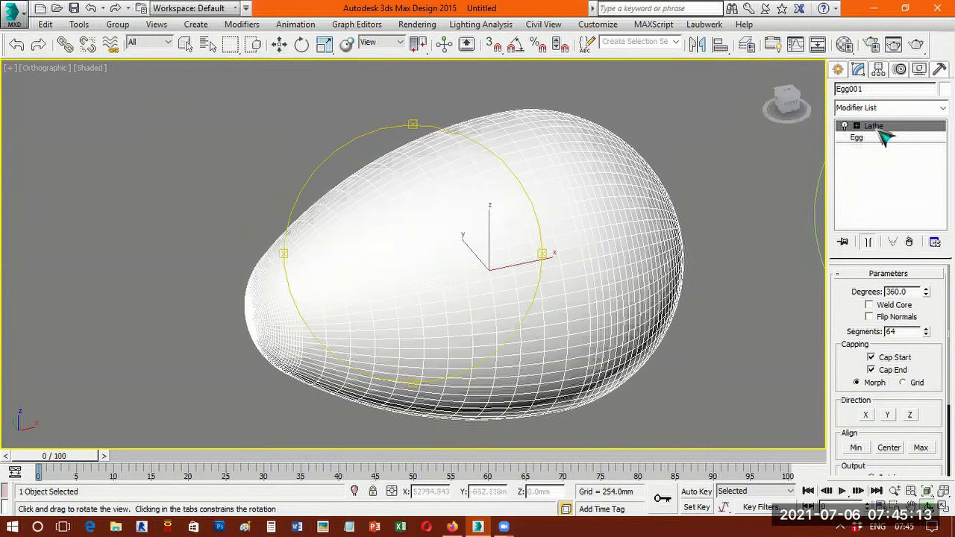
pyautogui.press('w')
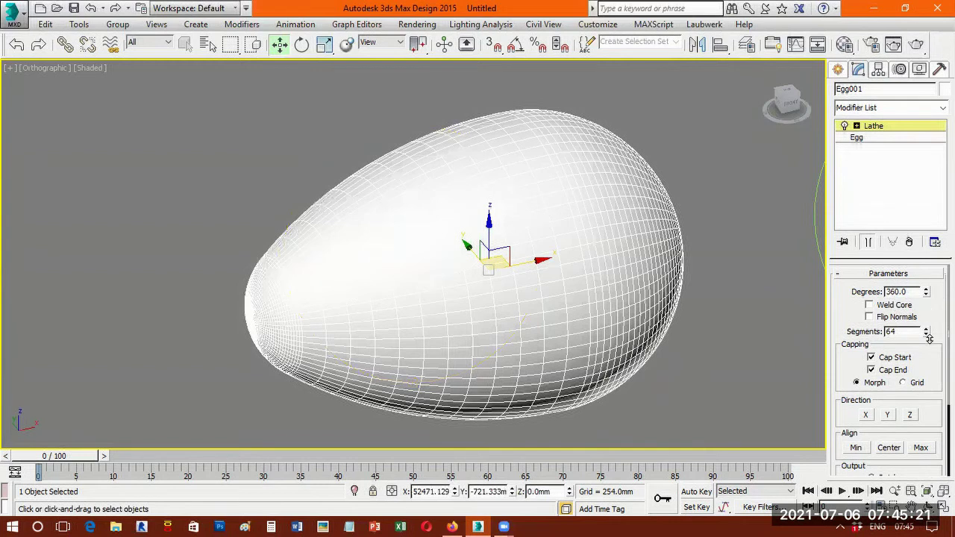
# Reduce the Lathe's degrees to 0, raise them to 45 and 90, and inspect the partial egg.
pyautogui.moveTo(933, 386); pyautogui.dragTo(934, 531)
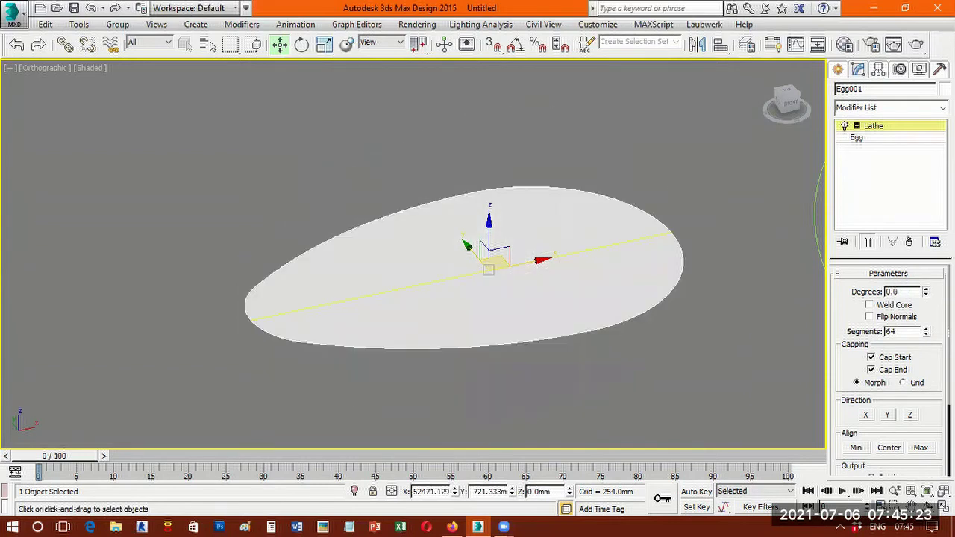
pyautogui.moveTo(931, 297); pyautogui.dragTo(927, 226)
pyautogui.keyDown('alt'); pyautogui.moveTo(516, 233); pyautogui.dragTo(597, 242, button='middle'); pyautogui.keyUp('alt')
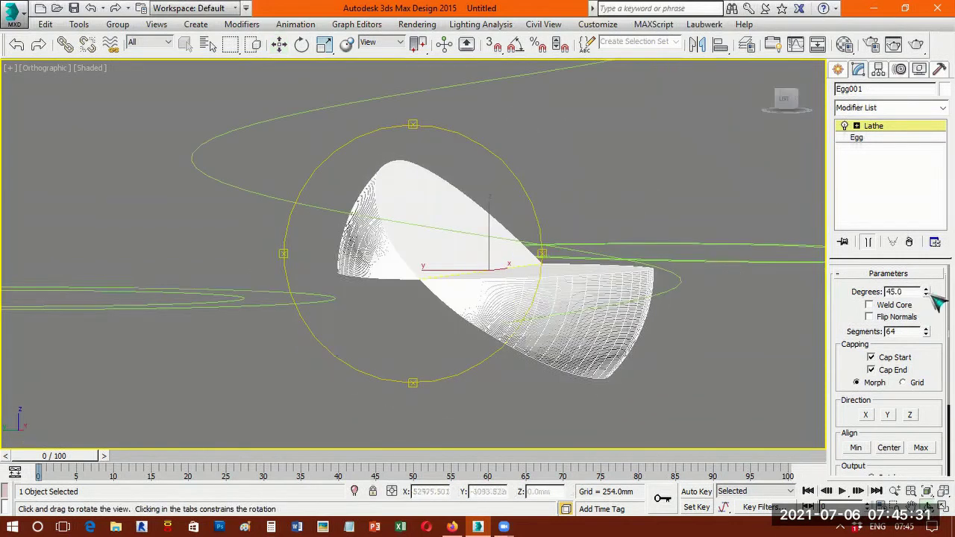
pyautogui.moveTo(927, 318); pyautogui.dragTo(924, 268)
pyautogui.moveTo(909, 191)
pyautogui.mouseDown()
pyautogui.moveTo(906, 167)
pyautogui.moveTo(901, 190)
pyautogui.mouseUp()
pyautogui.moveTo(900, 230); pyautogui.dragTo(899, 202)
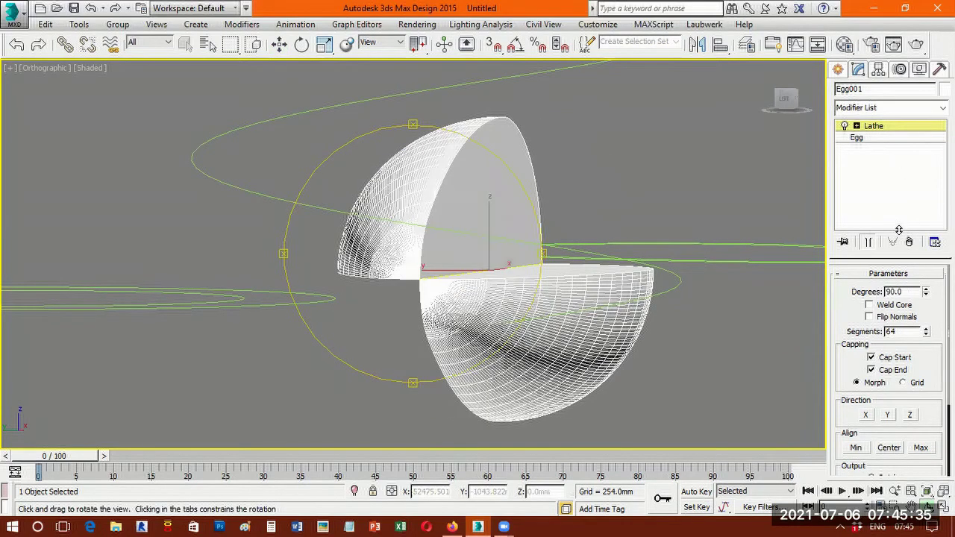
pyautogui.moveTo(316, 296); pyautogui.dragTo(543, 272)
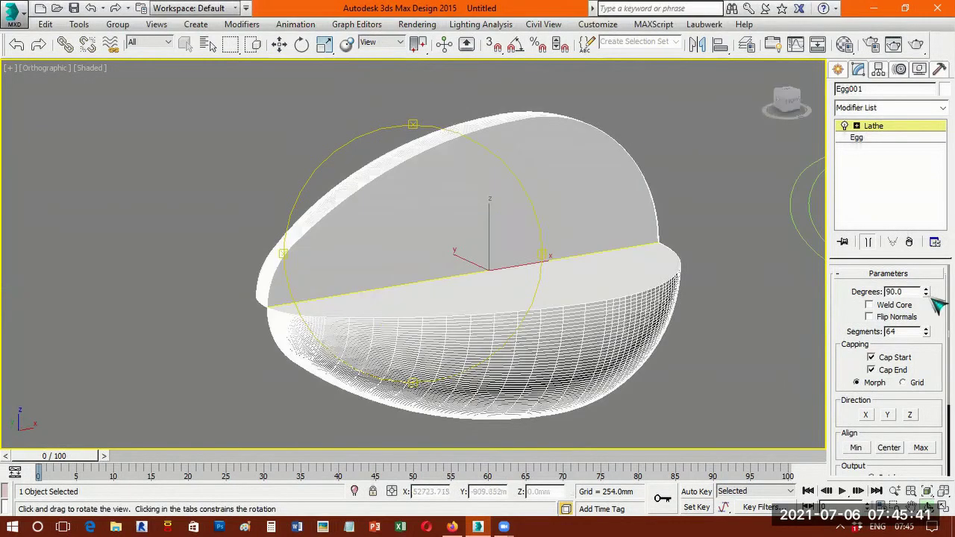
# Open the Lathe sweep slightly further, restore it to 360 degrees and inspect the closed egg.
pyautogui.moveTo(929, 295); pyautogui.dragTo(929, 276)
pyautogui.doubleClick(909, 291)
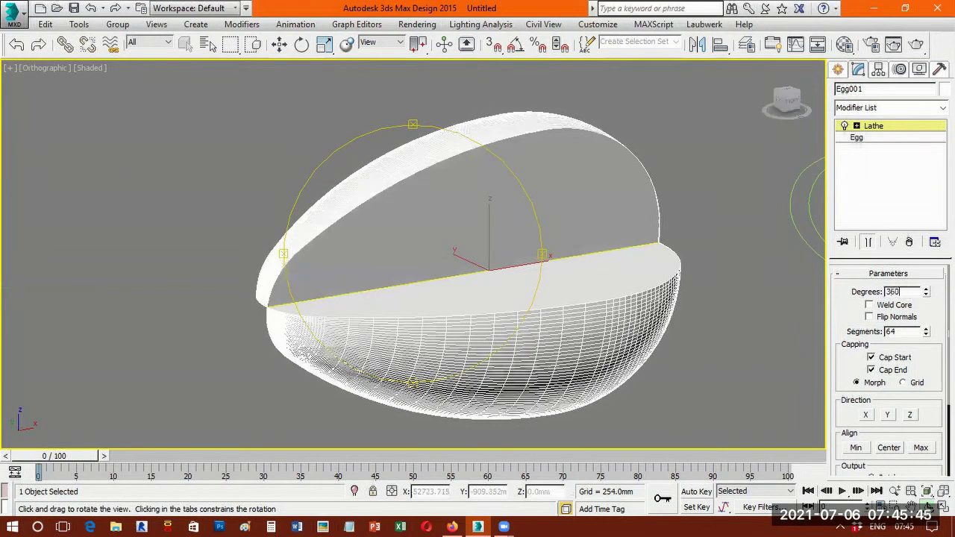
pyautogui.press('Return')
pyautogui.moveTo(378, 264); pyautogui.dragTo(426, 259)
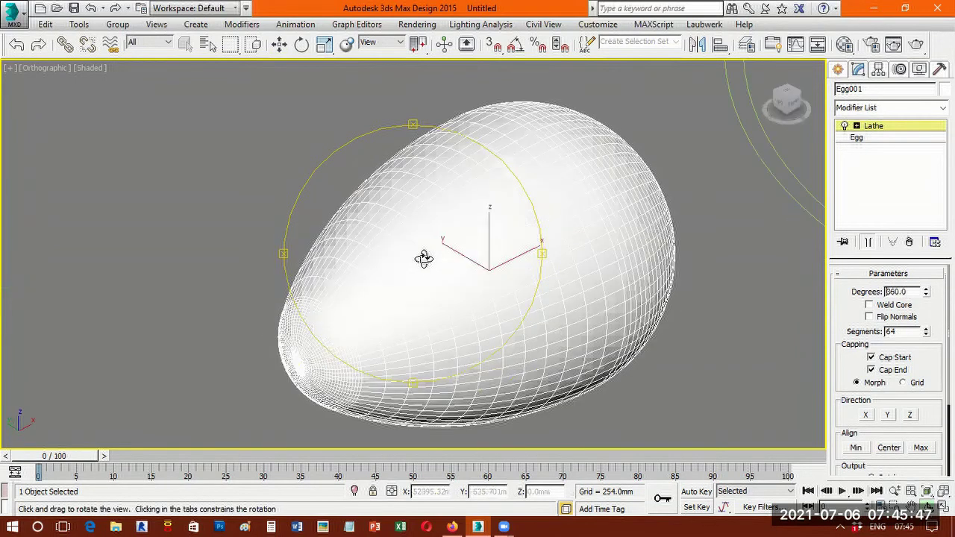
pyautogui.press('w')
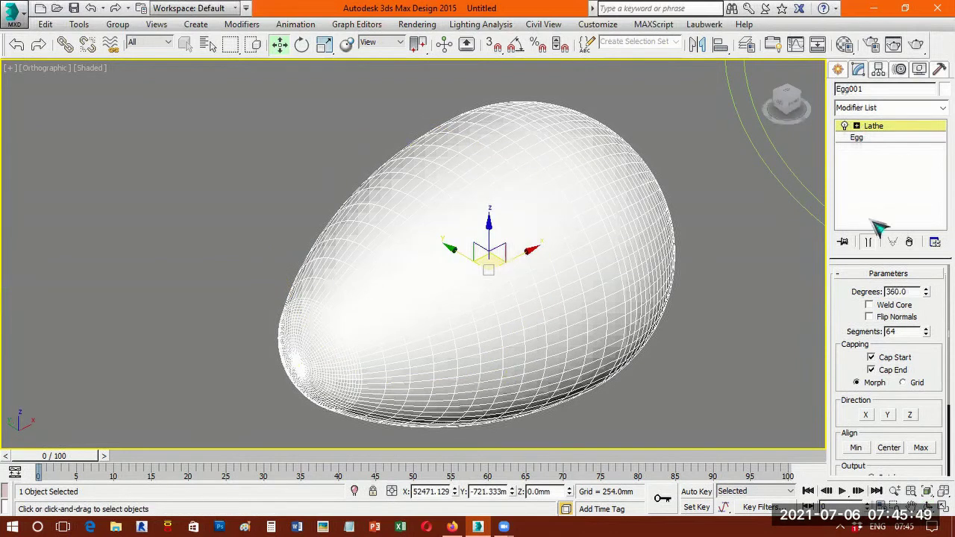
# Return to the creation tools and select the extruded disc with circular holes.
pyautogui.click(839, 69)
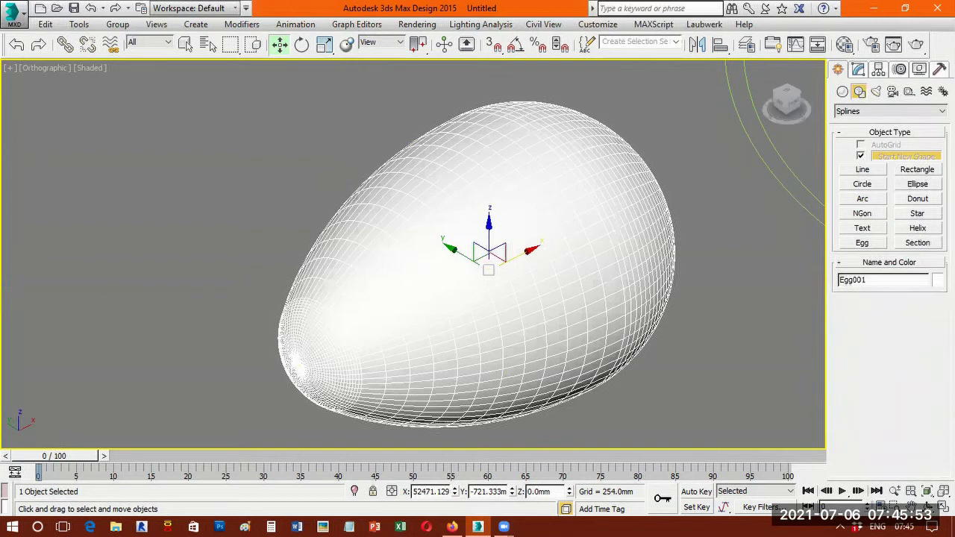
pyautogui.hotkey('ctrl', 'shift', 'z')
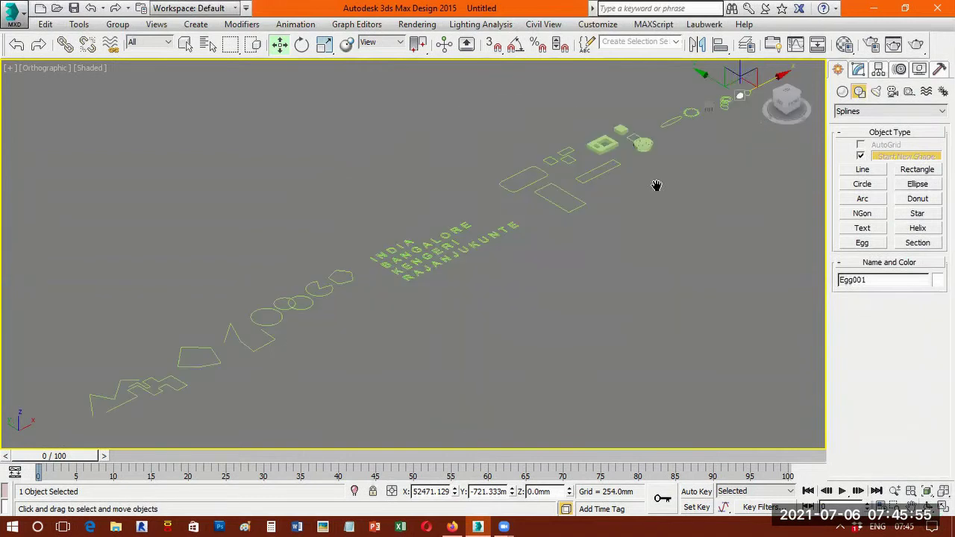
pyautogui.moveTo(570, 261); pyautogui.dragTo(559, 218, button='middle')
pyautogui.scroll(8, 547, 223)
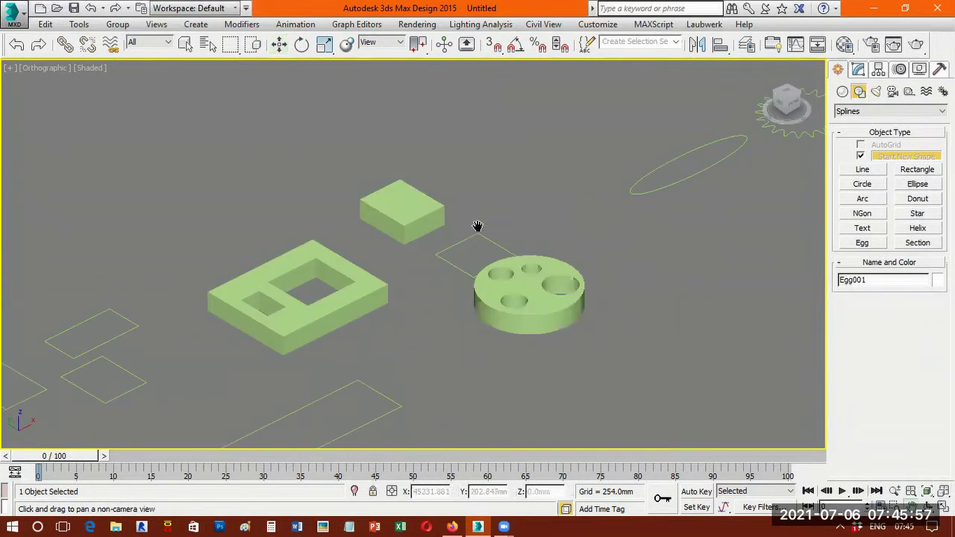
pyautogui.scroll(2, 550, 321)
pyautogui.press('w')
pyautogui.click(550, 332)
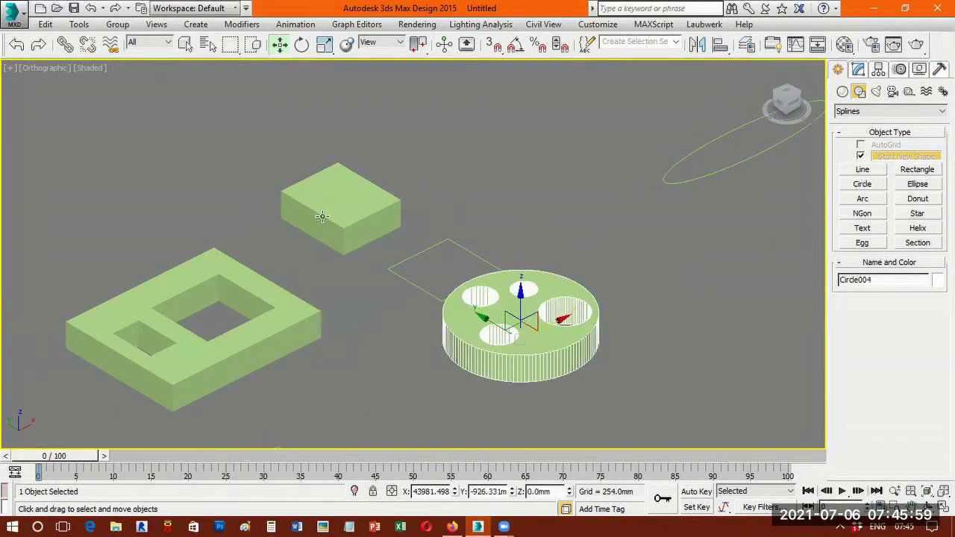
# Draw a Section plane beside the perforated disc and raise it to about 107 mm on the Z axis.
pyautogui.click(229, 292)
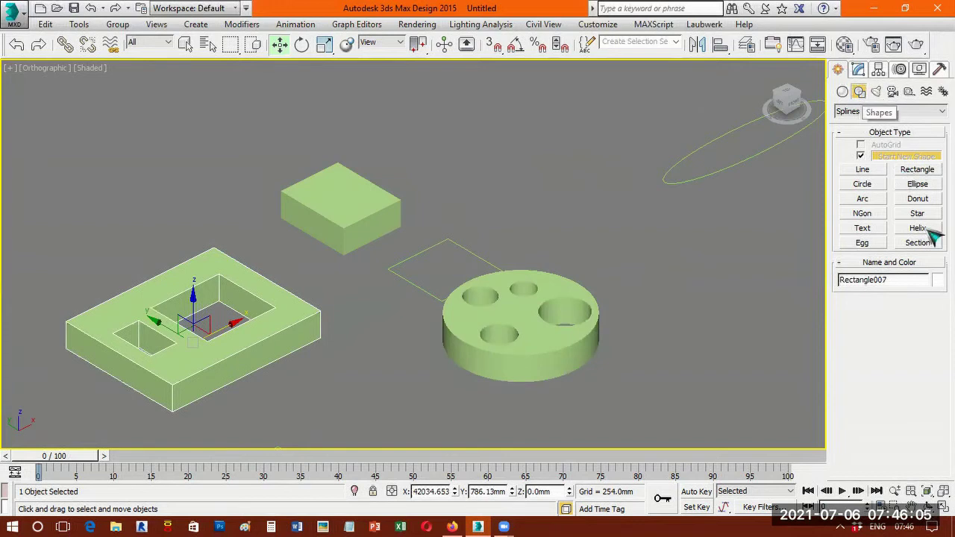
pyautogui.moveTo(644, 266); pyautogui.dragTo(642, 388)
pyautogui.moveTo(705, 400); pyautogui.dragTo(650, 327)
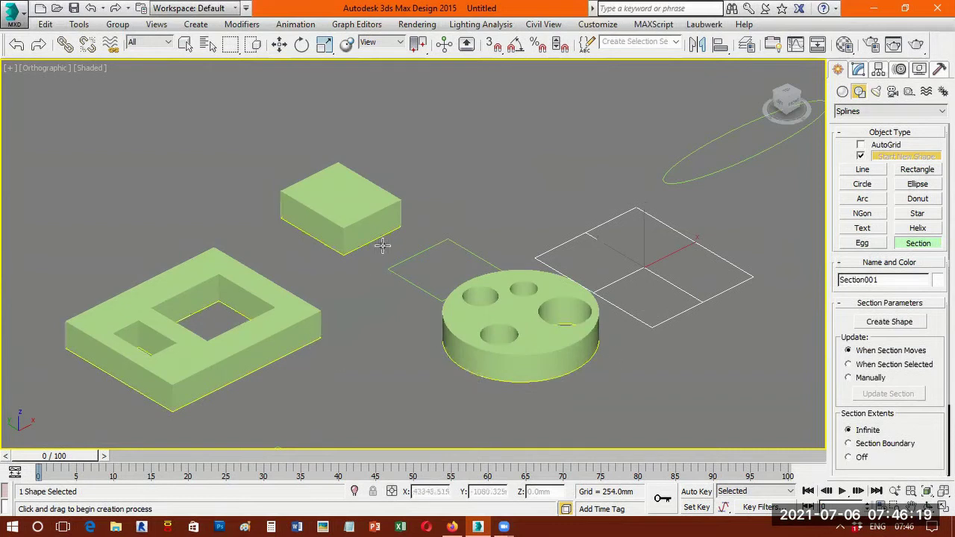
pyautogui.click(279, 44)
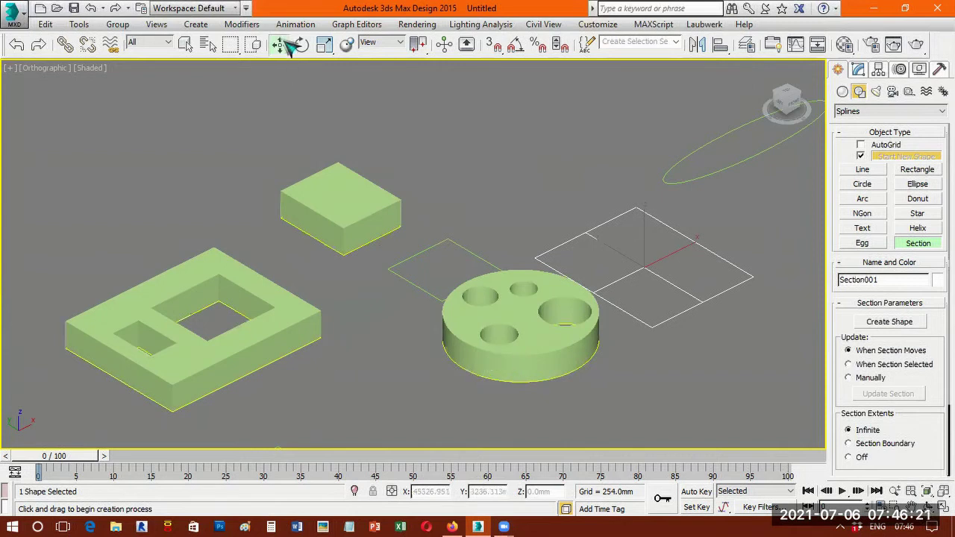
pyautogui.click(640, 235)
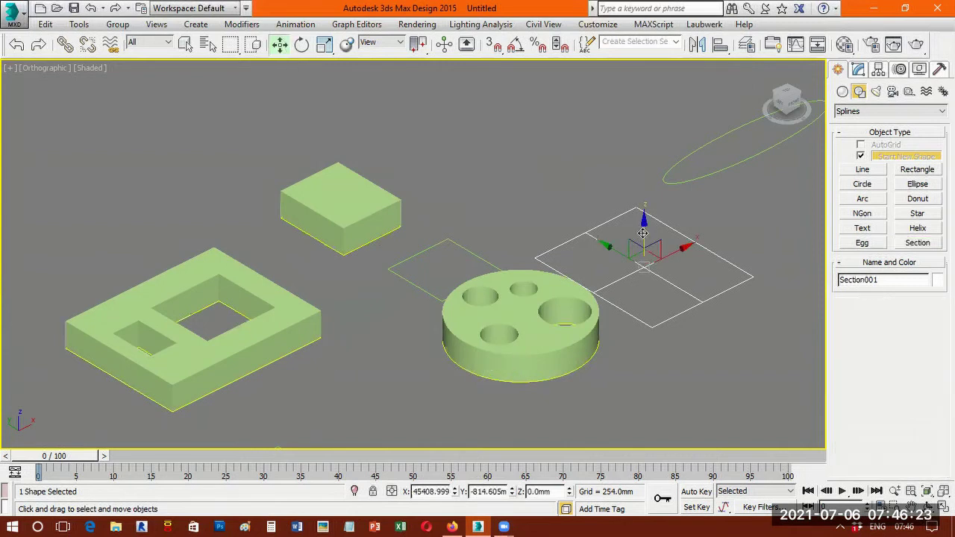
pyautogui.moveTo(643, 226); pyautogui.dragTo(658, 245)
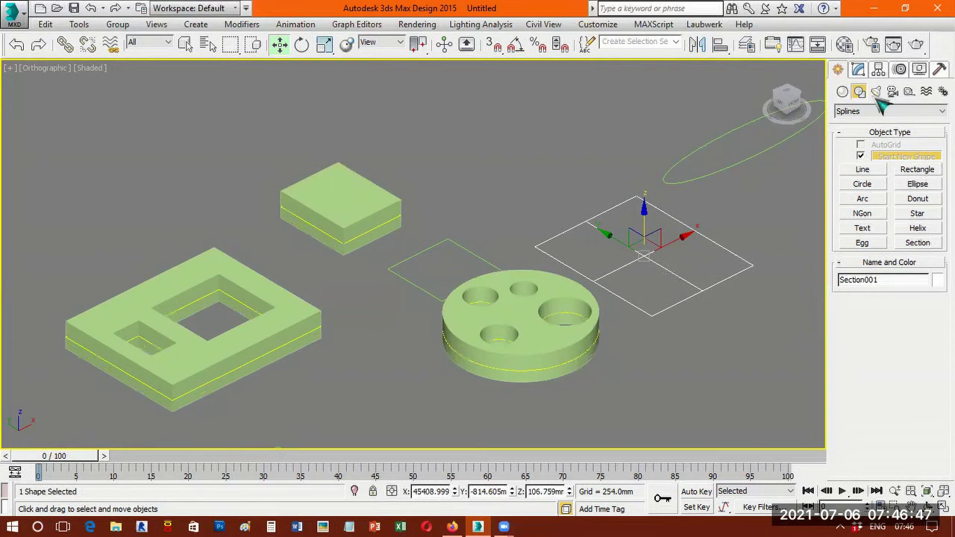
# Create a section shape from the section plane, keeping the suggested name.
pyautogui.click(860, 71)
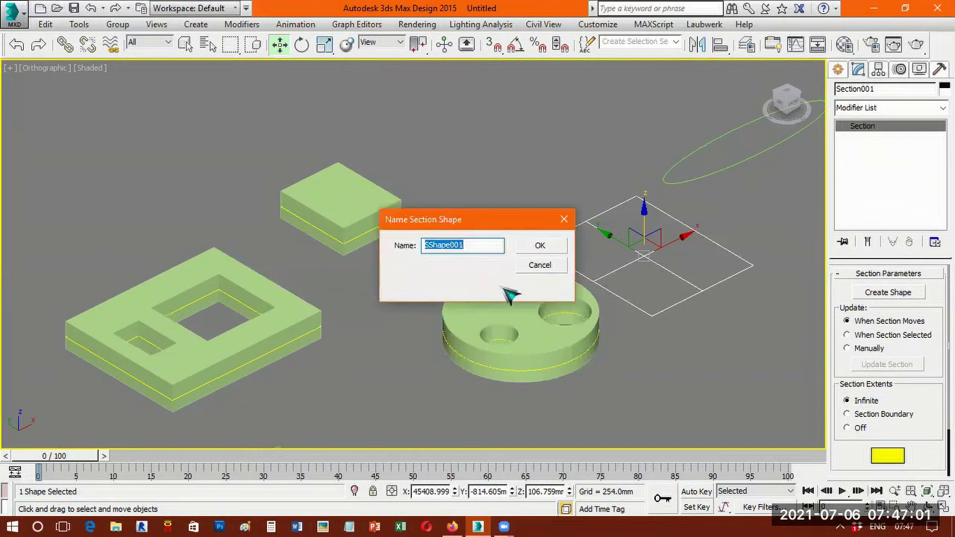
pyautogui.click(541, 249)
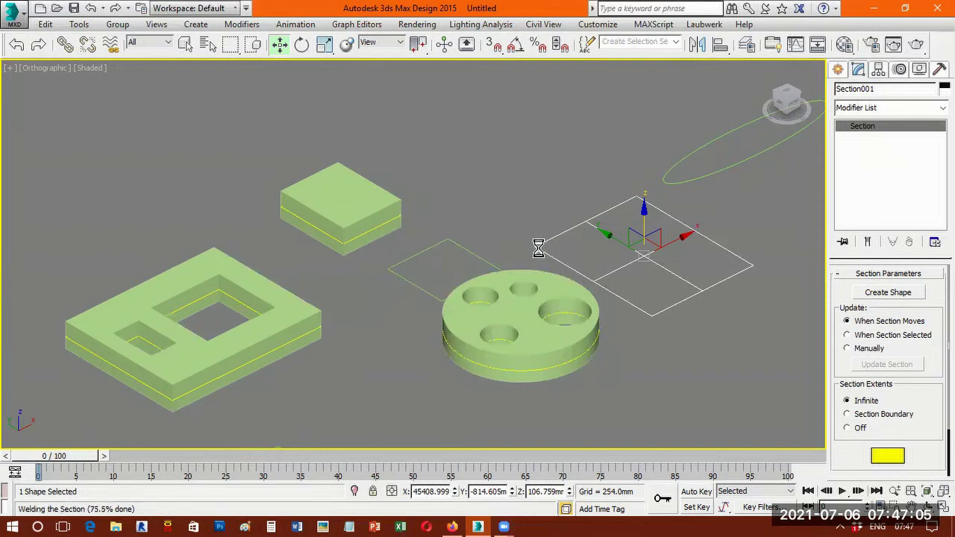
pyautogui.click(839, 69)
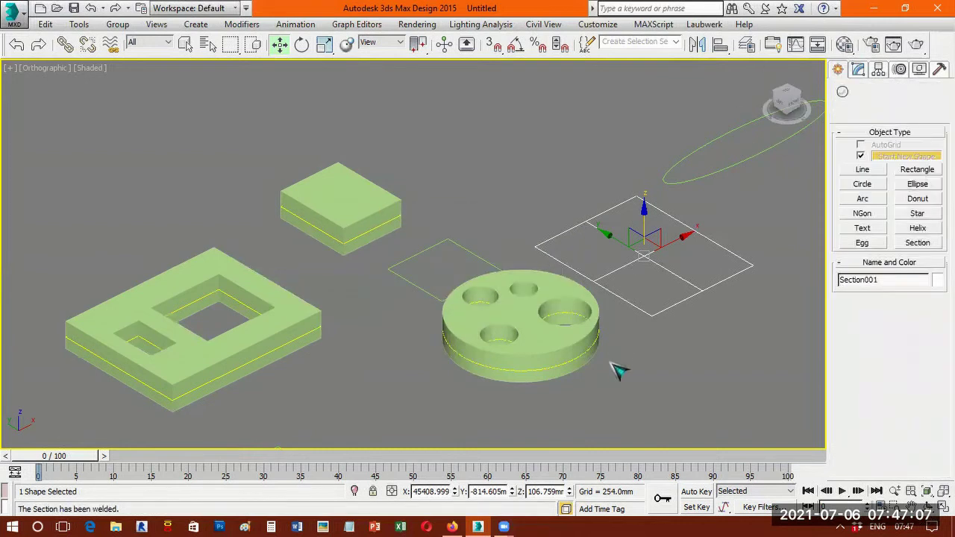
# Move the perforated disc, the plain block and the slab with rectangular openings away from their section outlines.
pyautogui.click(563, 359)
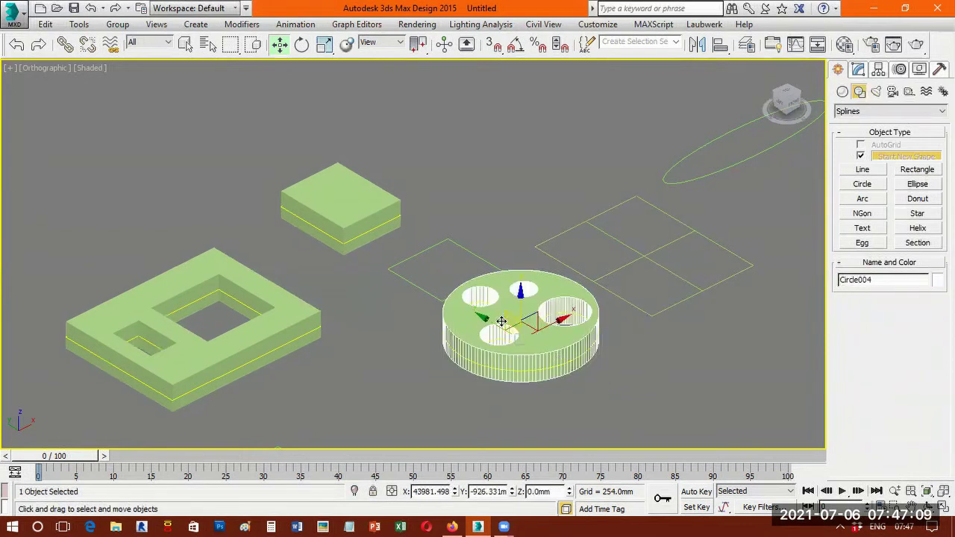
pyautogui.moveTo(501, 321); pyautogui.dragTo(703, 413)
pyautogui.moveTo(377, 211); pyautogui.dragTo(206, 112)
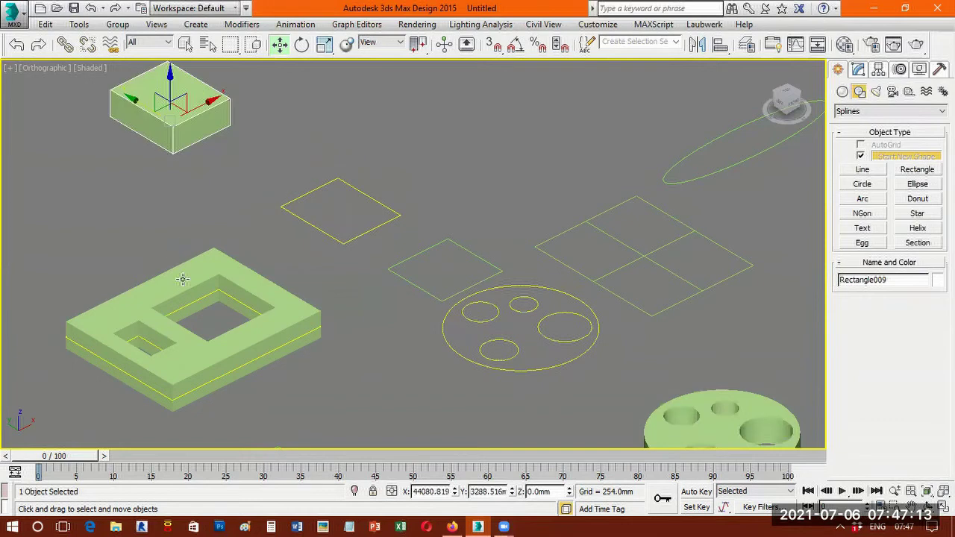
pyautogui.click(212, 348)
pyautogui.moveTo(173, 333); pyautogui.dragTo(3, 228)
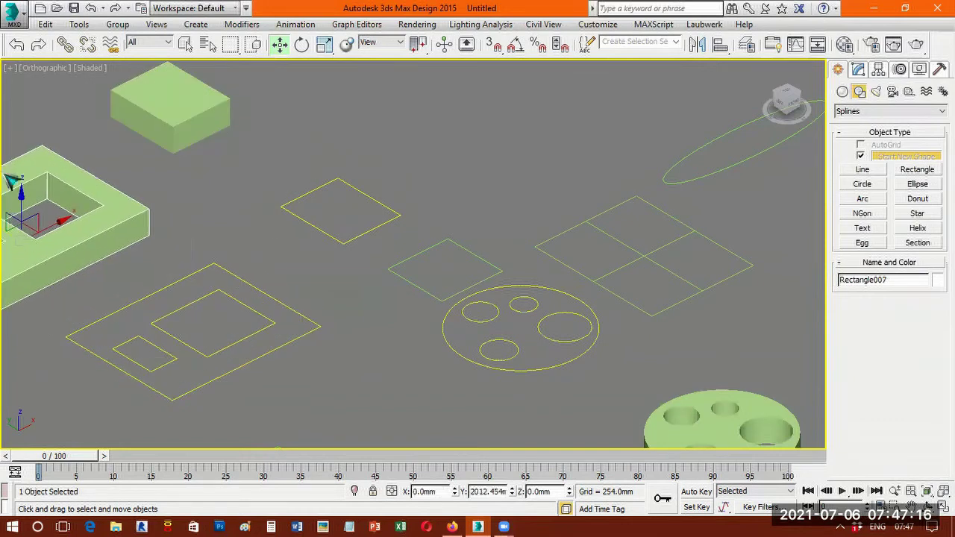
# Shift the section plane along the Y axis to about -1140 mm.
pyautogui.click(518, 384)
pyautogui.click(548, 369)
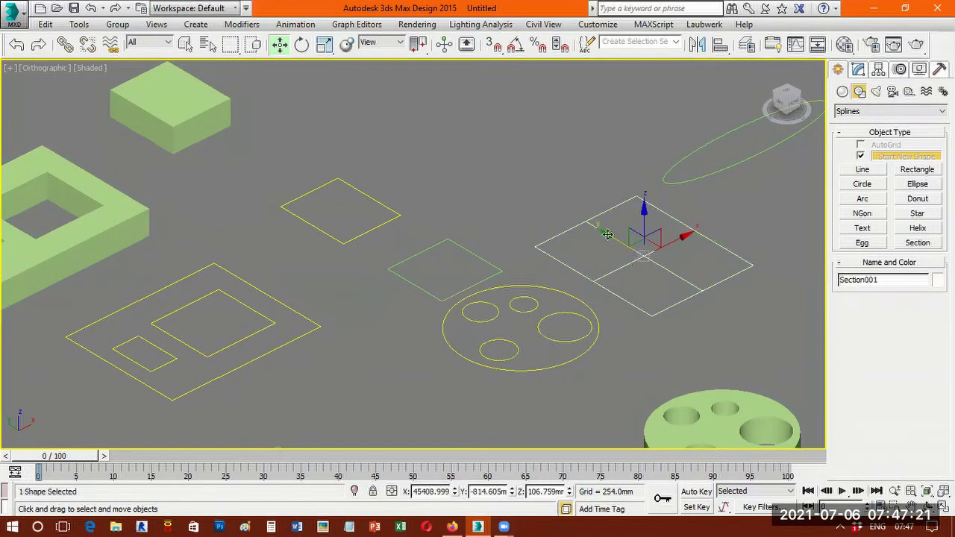
pyautogui.moveTo(553, 204); pyautogui.dragTo(585, 335)
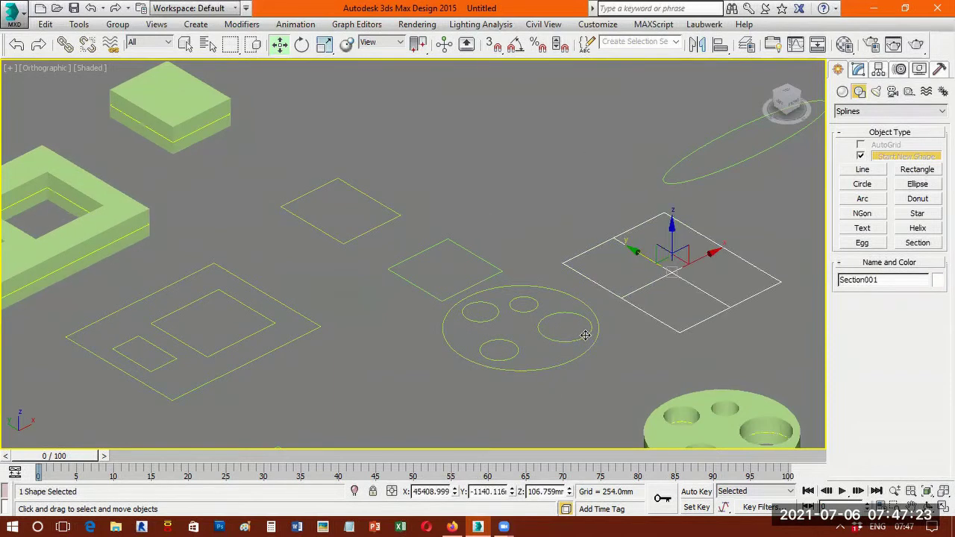
# Select the generated section outlines, inspect their vertices at sub-object level and return to the shape creation tools.
pyautogui.click(586, 336)
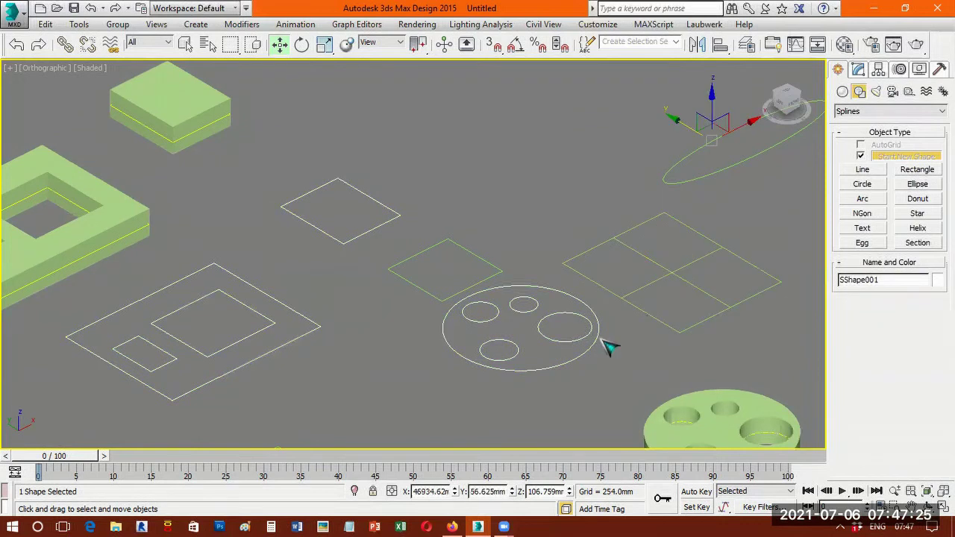
pyautogui.click(860, 75)
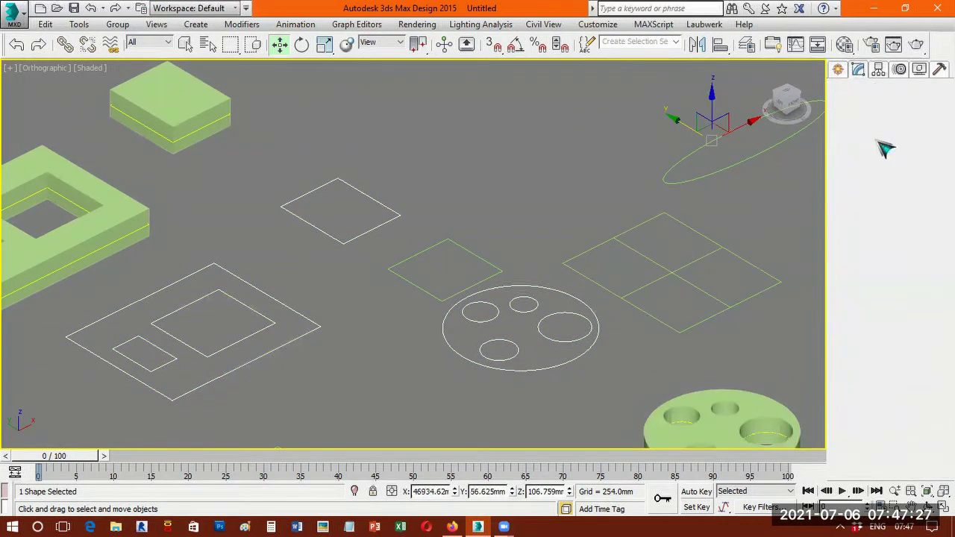
pyautogui.press('1')
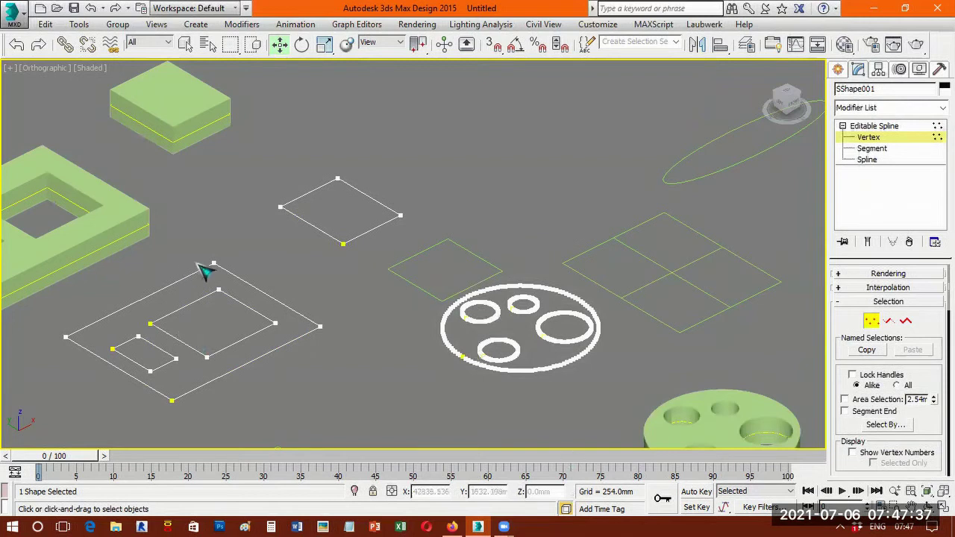
pyautogui.click(839, 70)
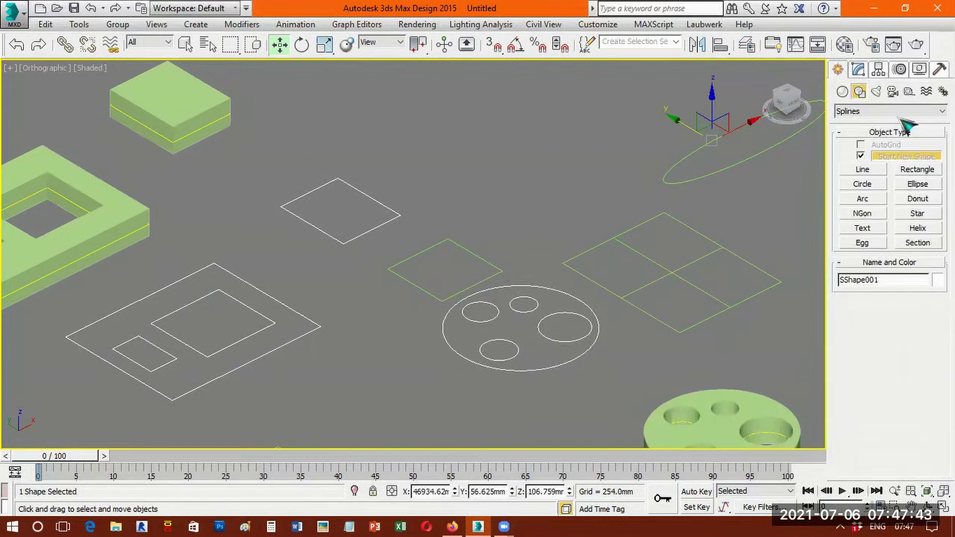
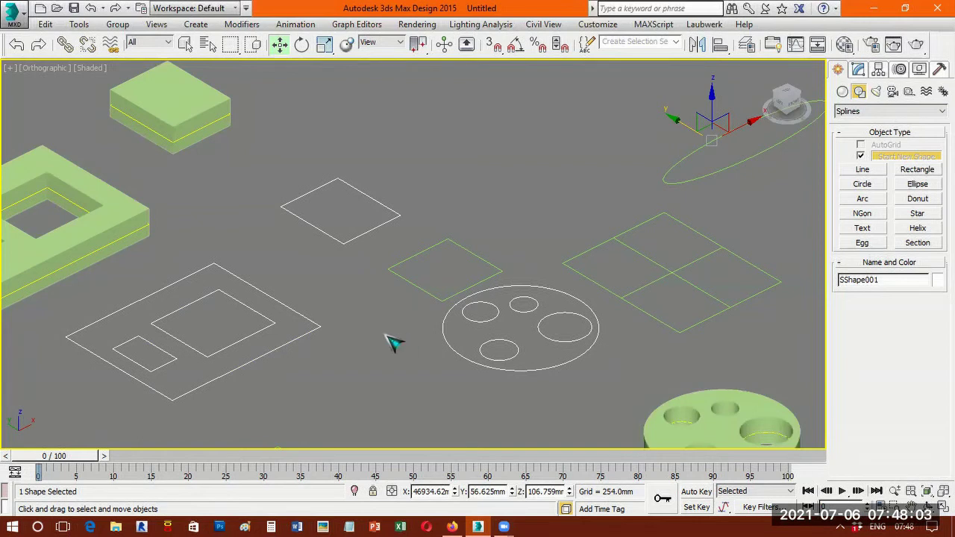
# Switch to the top view, look over the drawn shapes and find empty space above the earlier zigzag lines.
pyautogui.press('t')
pyautogui.press('z')
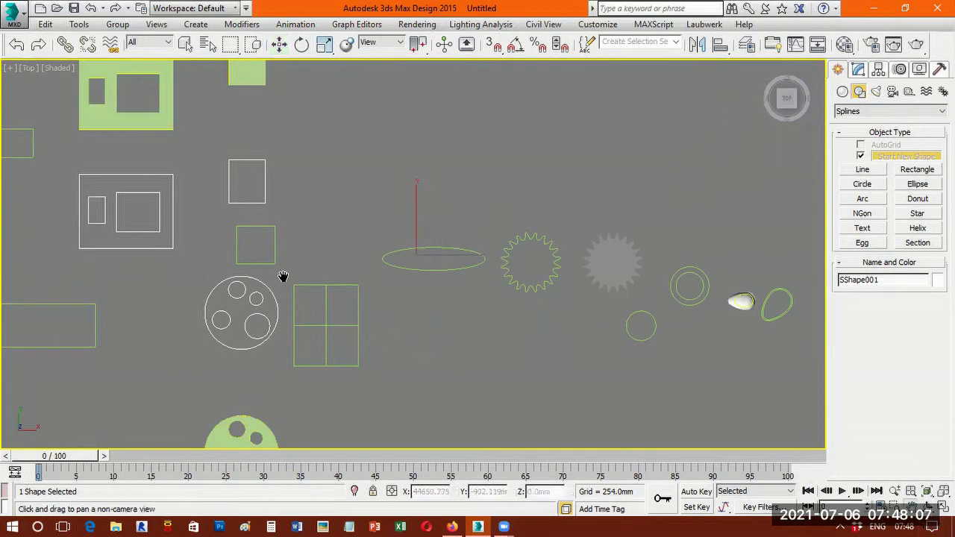
pyautogui.moveTo(279, 277); pyautogui.dragTo(650, 436, button='middle')
pyautogui.moveTo(279, 337)
pyautogui.mouseDown(button='middle')
pyautogui.moveTo(399, 324)
pyautogui.moveTo(666, 256)
pyautogui.mouseUp(button='middle')
pyautogui.moveTo(403, 303); pyautogui.dragTo(615, 261, button='middle')
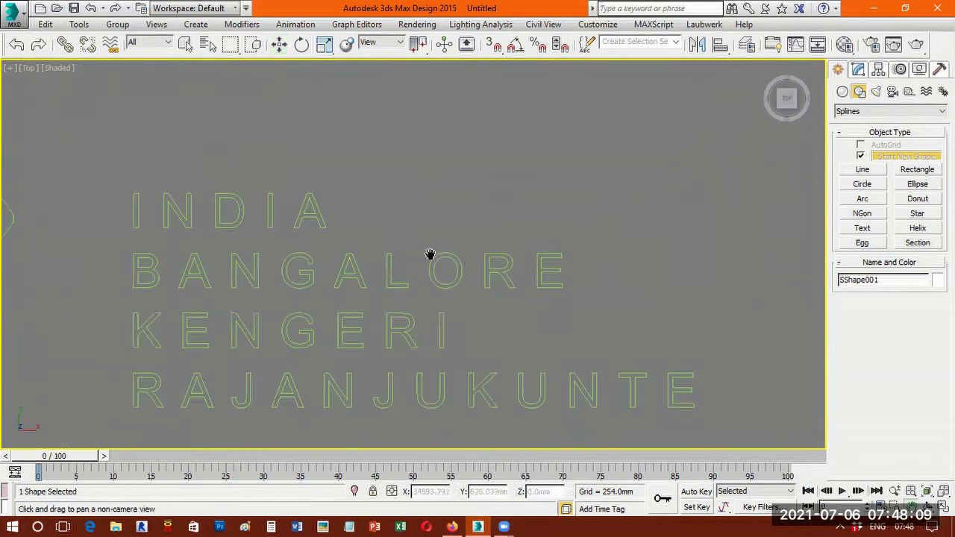
pyautogui.scroll(-4, 580, 250)
pyautogui.moveTo(238, 283); pyautogui.dragTo(586, 277, button='middle')
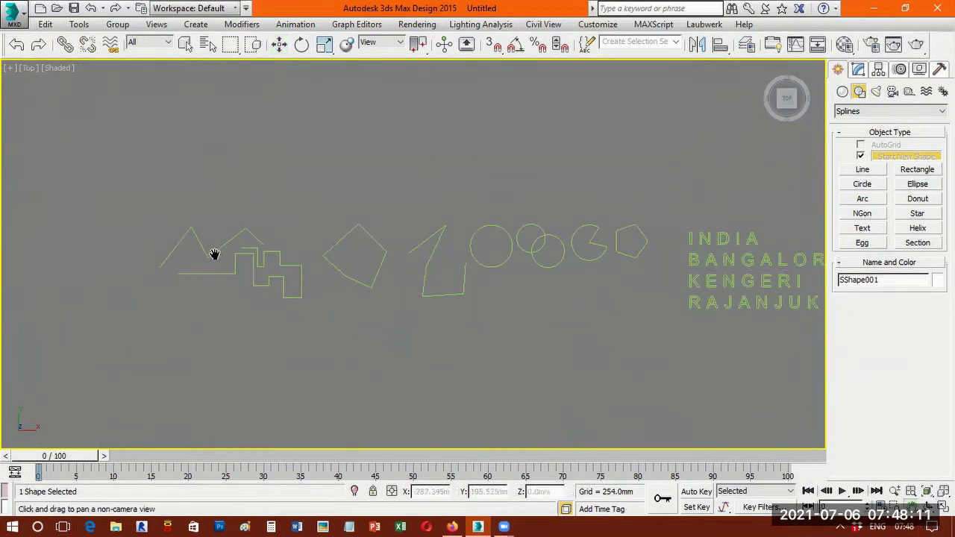
pyautogui.scroll(5, 211, 254)
pyautogui.scroll(2, 246, 234)
pyautogui.moveTo(307, 317); pyautogui.dragTo(362, 400, button='middle')
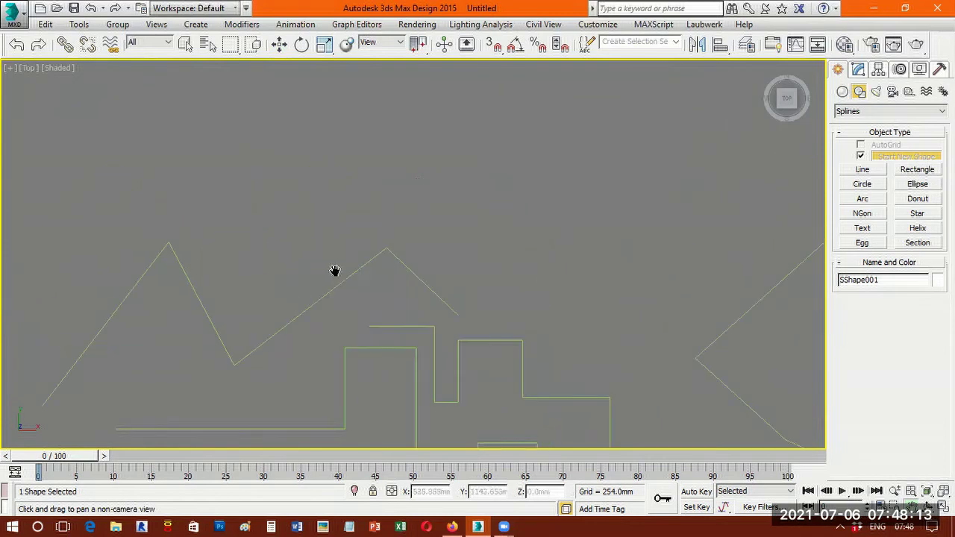
pyautogui.moveTo(454, 242); pyautogui.dragTo(287, 393, button='middle')
pyautogui.moveTo(632, 249); pyautogui.dragTo(530, 284, button='middle')
# Draw an open zigzag line with four straight segments in the empty area, then activate the Move tool.
pyautogui.click(863, 170)
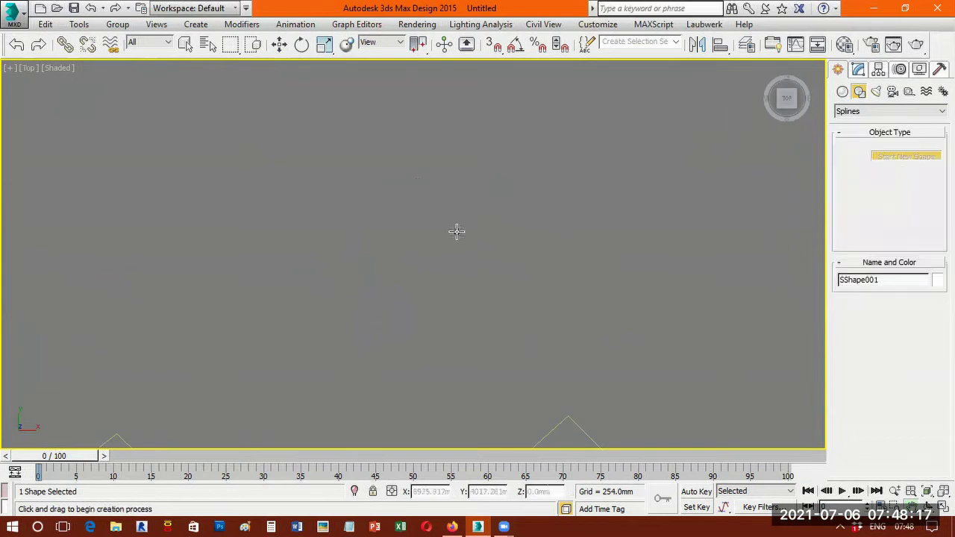
pyautogui.click(213, 302)
pyautogui.click(358, 195)
pyautogui.click(441, 318)
pyautogui.click(585, 196)
pyautogui.click(707, 374)
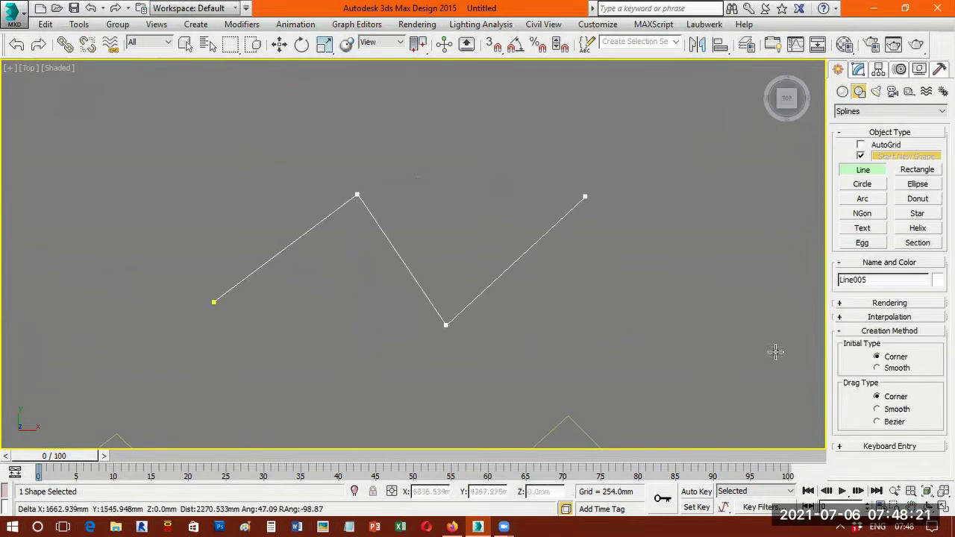
pyautogui.click(748, 186)
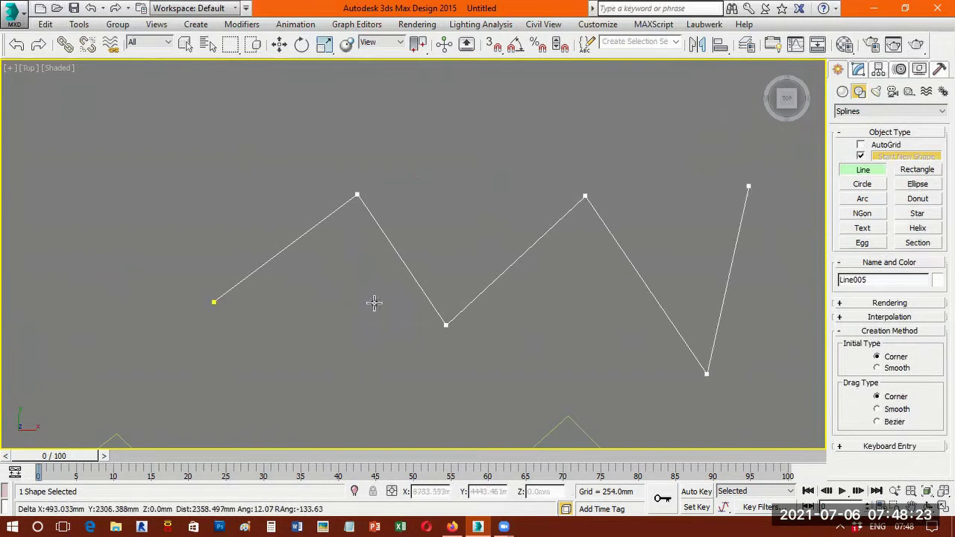
pyautogui.rightClick(204, 318)
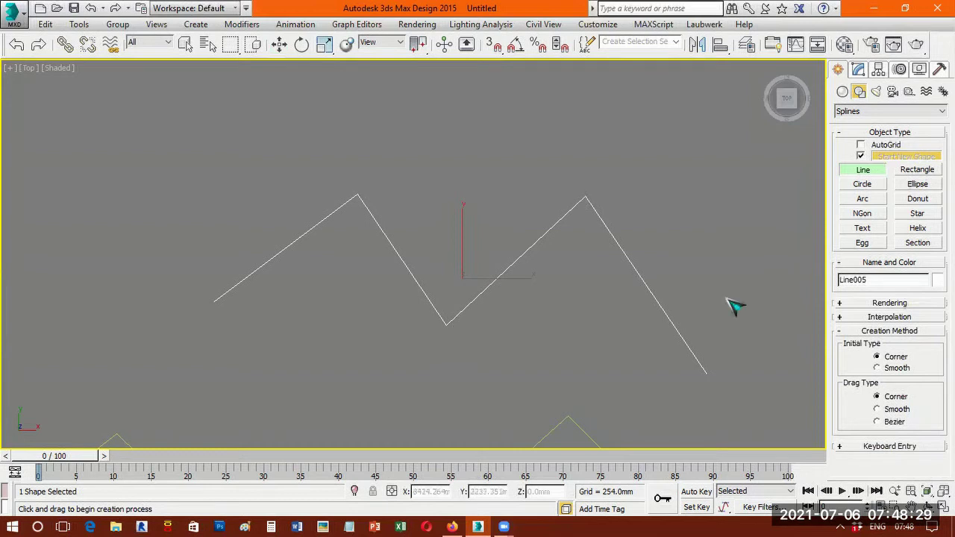
pyautogui.press('w')
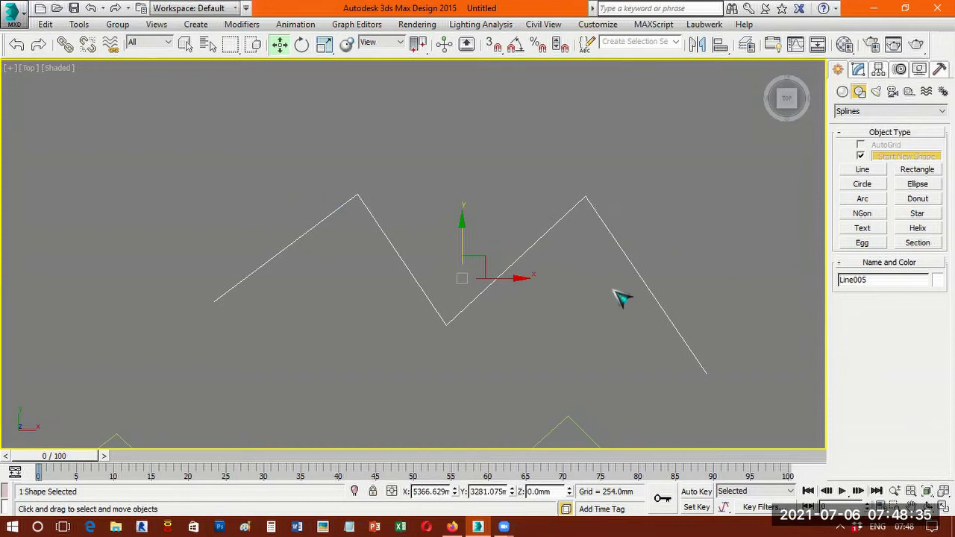
# Enter the zigzag line's Vertex level and move its middle low point slightly up and both peaks slightly down.
pyautogui.click(859, 70)
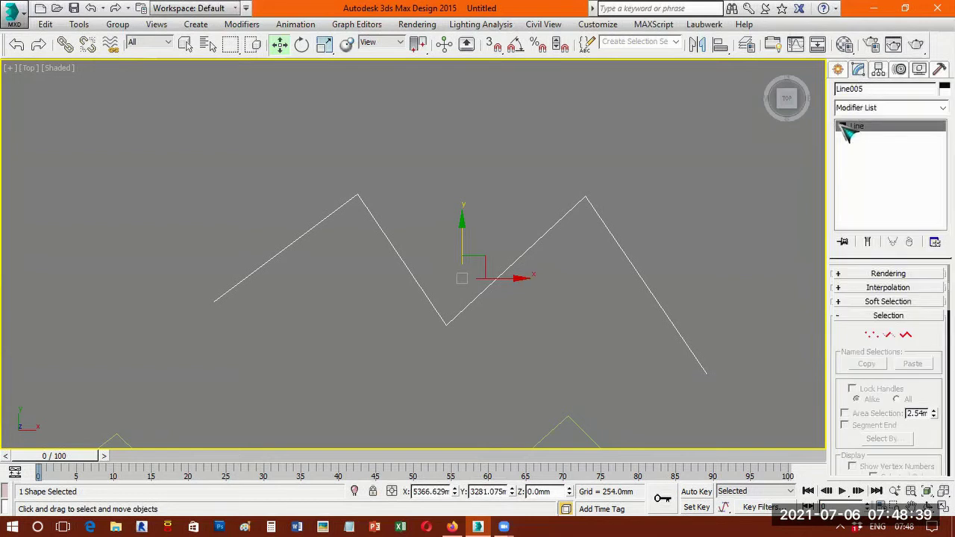
pyautogui.click(843, 126)
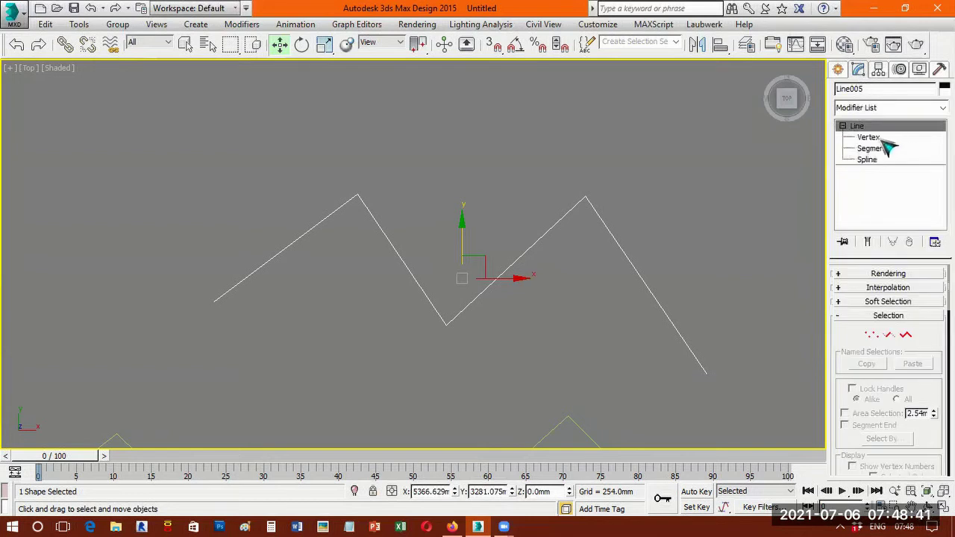
pyautogui.press('1')
pyautogui.moveTo(428, 356); pyautogui.dragTo(467, 295)
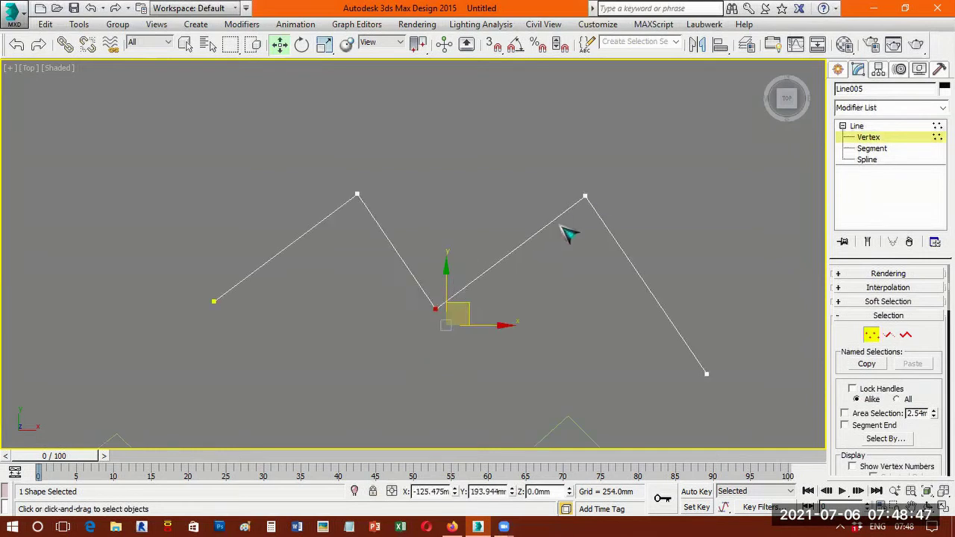
pyautogui.click(585, 196)
pyautogui.moveTo(608, 177); pyautogui.dragTo(624, 206)
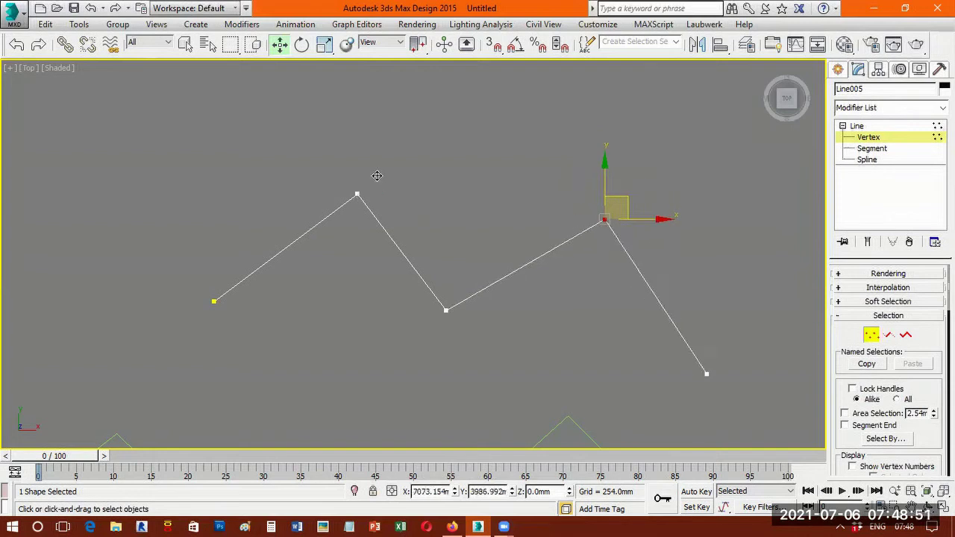
pyautogui.click(357, 194)
pyautogui.moveTo(353, 194); pyautogui.dragTo(354, 203)
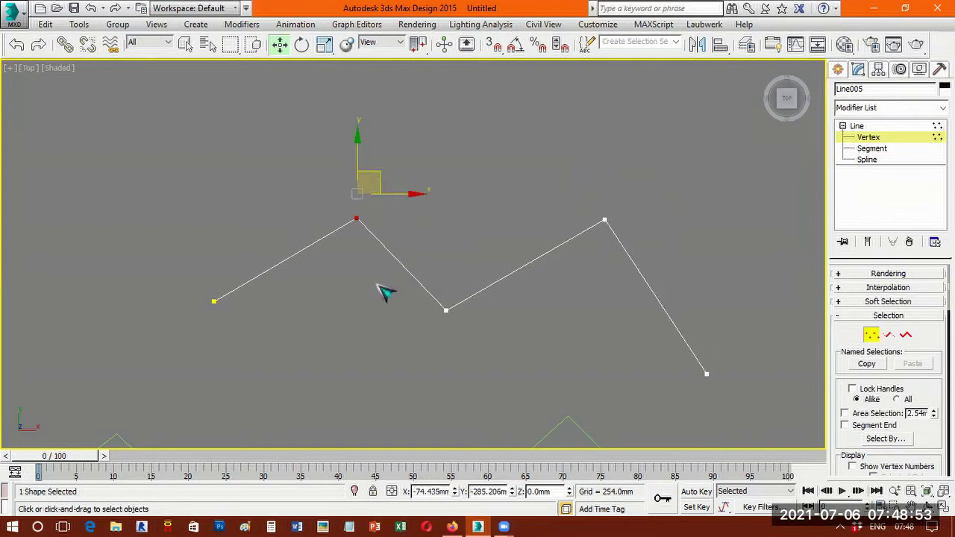
# Delete the zigzag line's middle low vertex and its right peak vertex.
pyautogui.moveTo(416, 282); pyautogui.dragTo(473, 323)
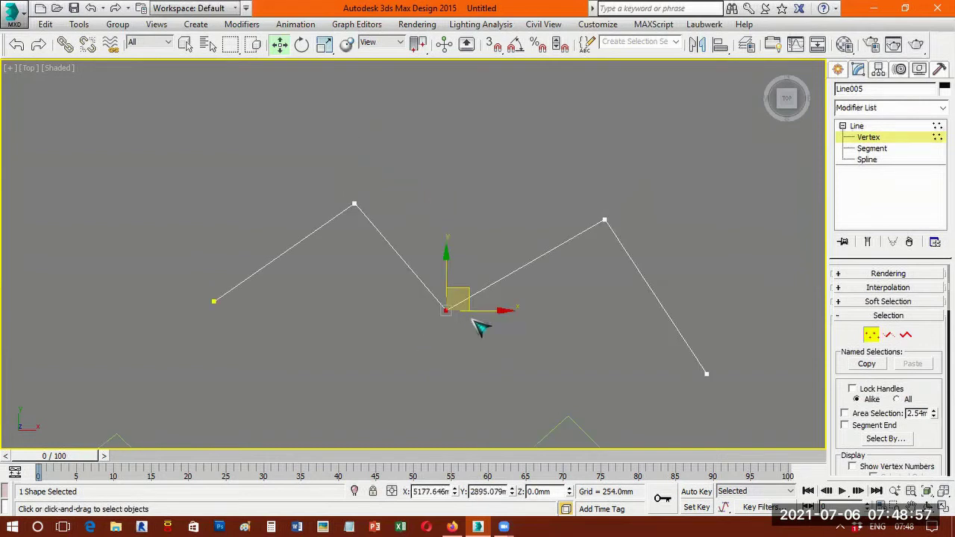
pyautogui.press('Delete')
pyautogui.moveTo(636, 200); pyautogui.dragTo(586, 258)
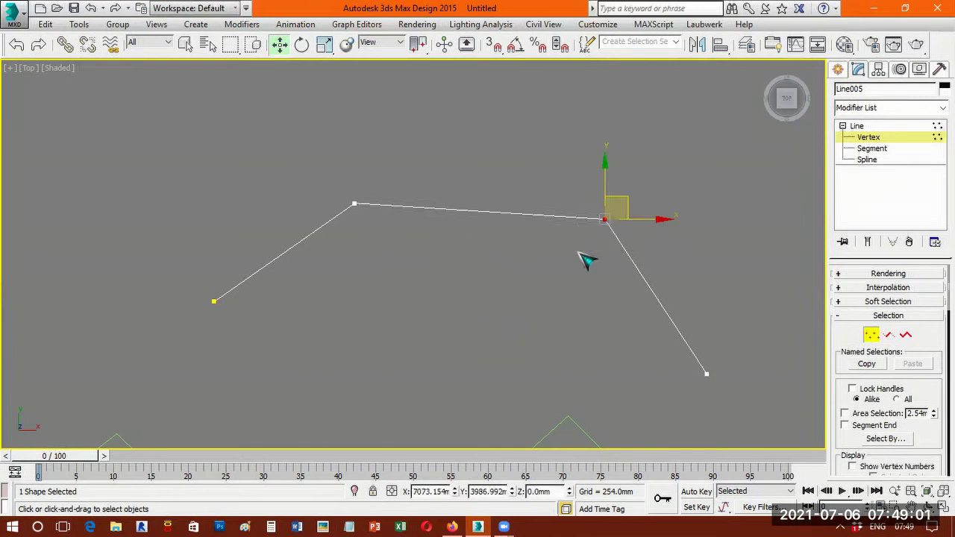
pyautogui.press('Delete')
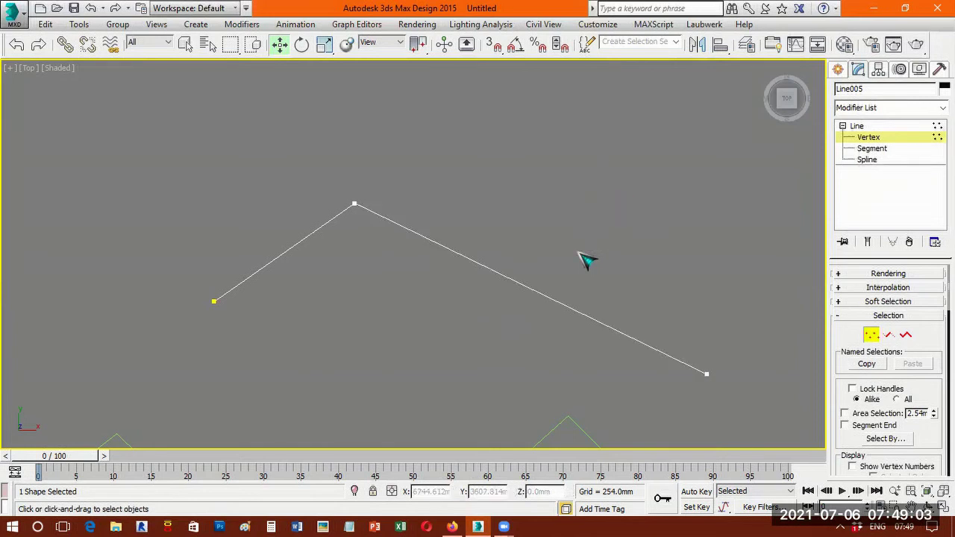
# Undo the last two vertex deletions on the zigzag line.
pyautogui.hotkey('ctrl', 'z')
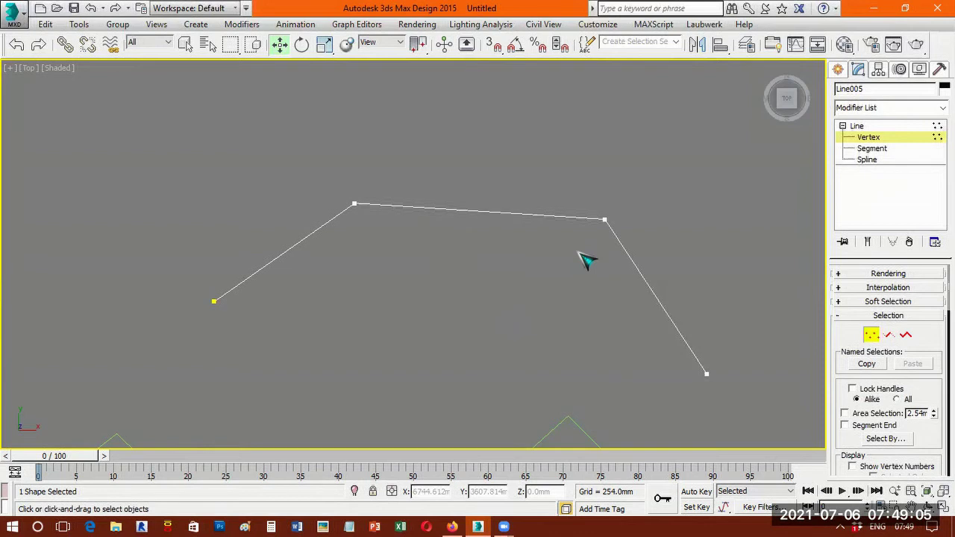
pyautogui.hotkey('ctrl', 'z')
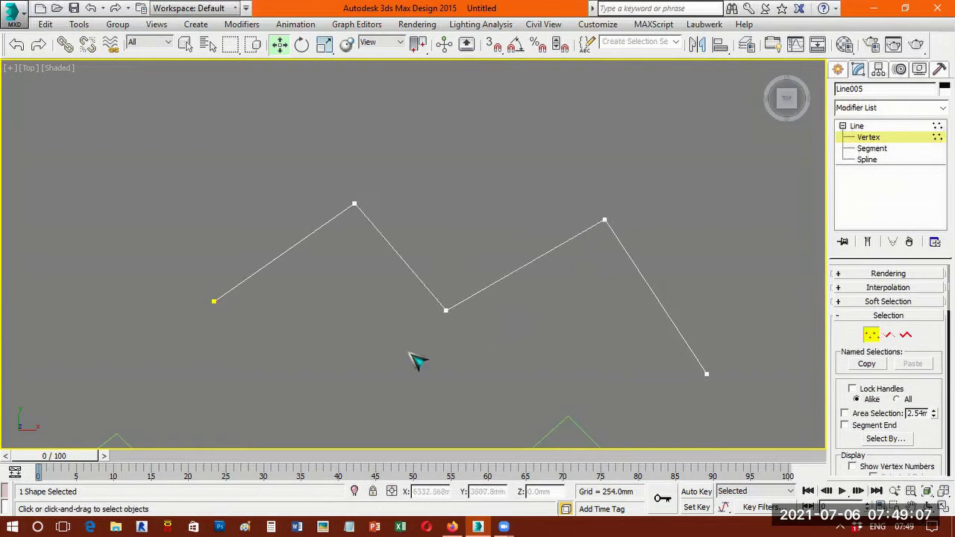
# Fillet the zigzag line's middle low vertex with a small radius and chamfer its right peak vertex more widely.
pyautogui.click(451, 316)
pyautogui.scroll(2, 452, 299)
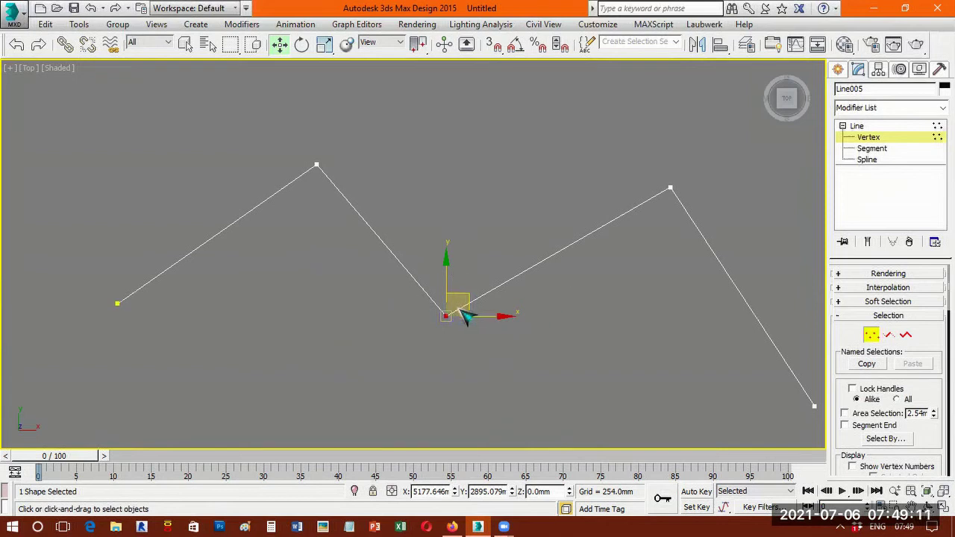
pyautogui.moveTo(836, 409); pyautogui.dragTo(838, 209)
pyautogui.moveTo(832, 396); pyautogui.dragTo(834, 54)
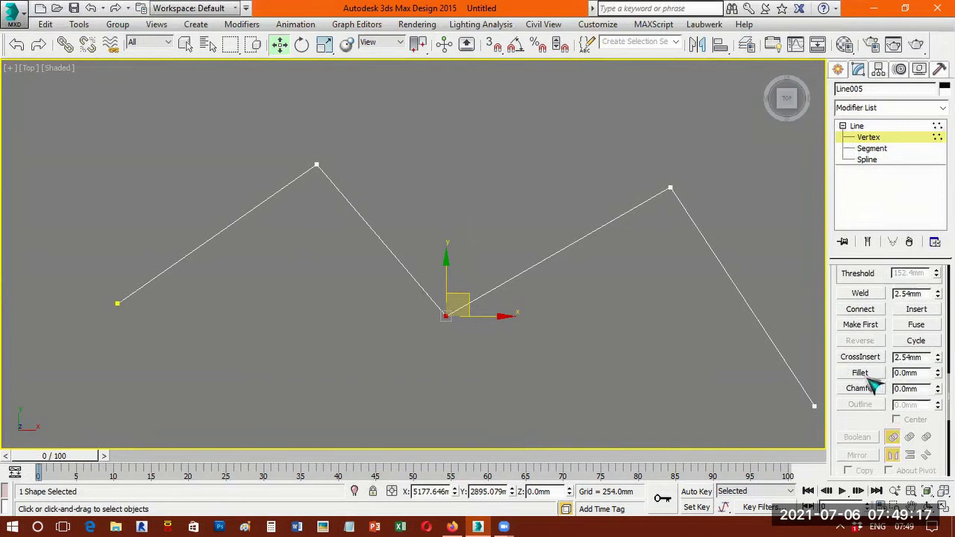
pyautogui.click(869, 376)
pyautogui.moveTo(448, 315); pyautogui.dragTo(481, 314)
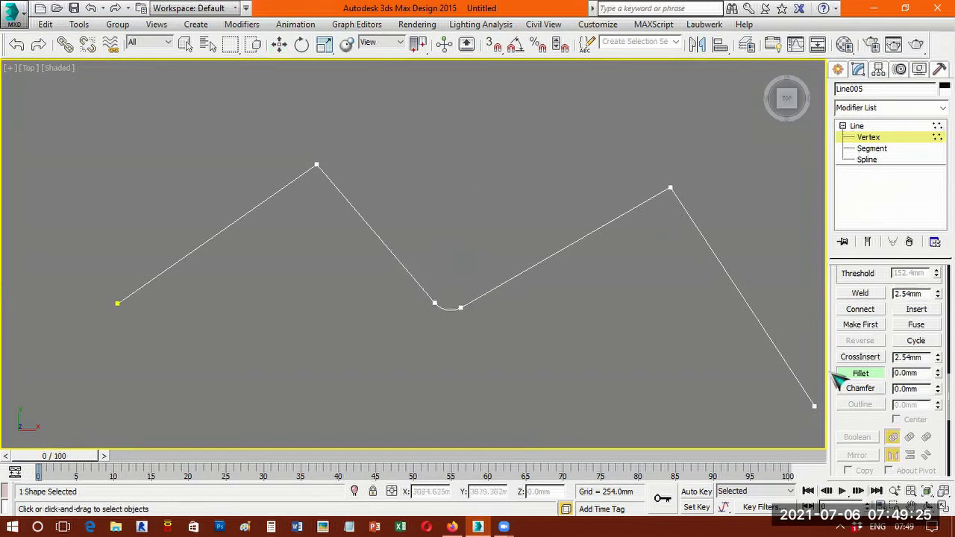
pyautogui.click(861, 389)
pyautogui.moveTo(674, 181); pyautogui.dragTo(694, 87)
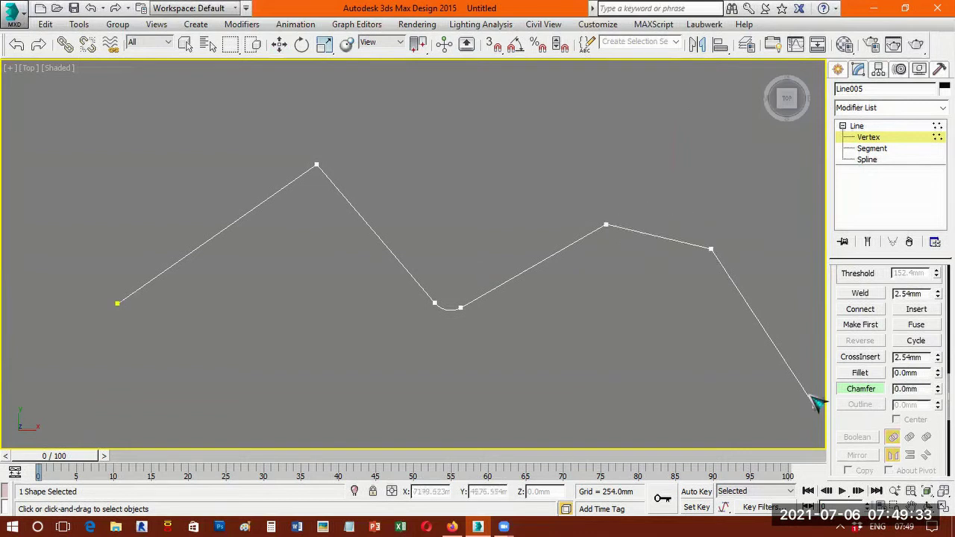
# Convert the line's left peak vertex to the Bezier Corner type.
pyautogui.moveTo(396, 296); pyautogui.dragTo(483, 344, button='middle')
pyautogui.moveTo(493, 262); pyautogui.dragTo(492, 262, button='middle')
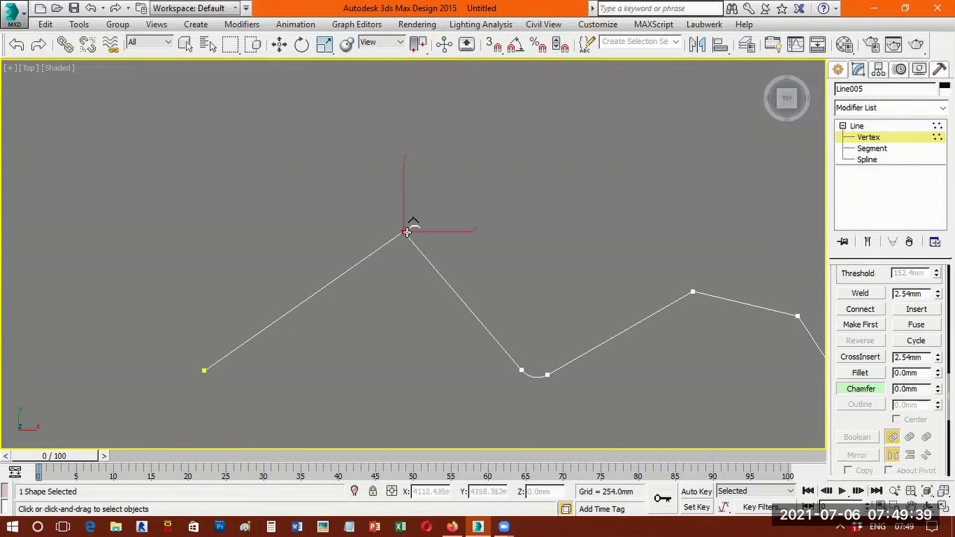
pyautogui.press('w')
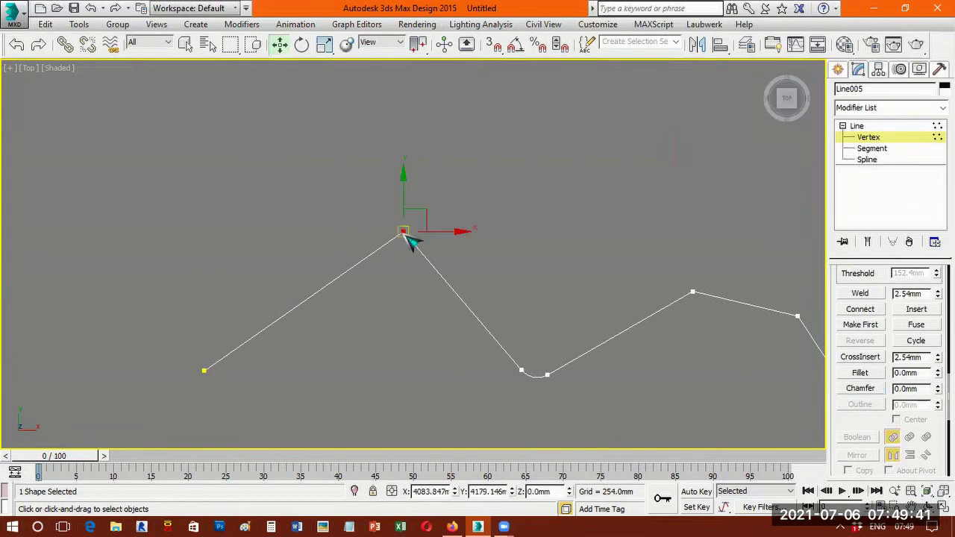
pyautogui.rightClick(408, 243)
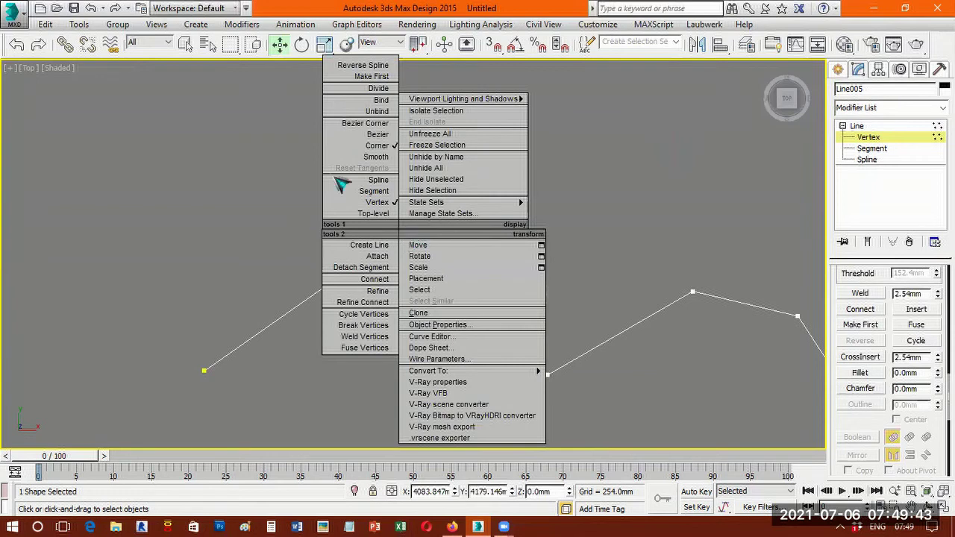
pyautogui.click(407, 233)
pyautogui.rightClick(393, 129)
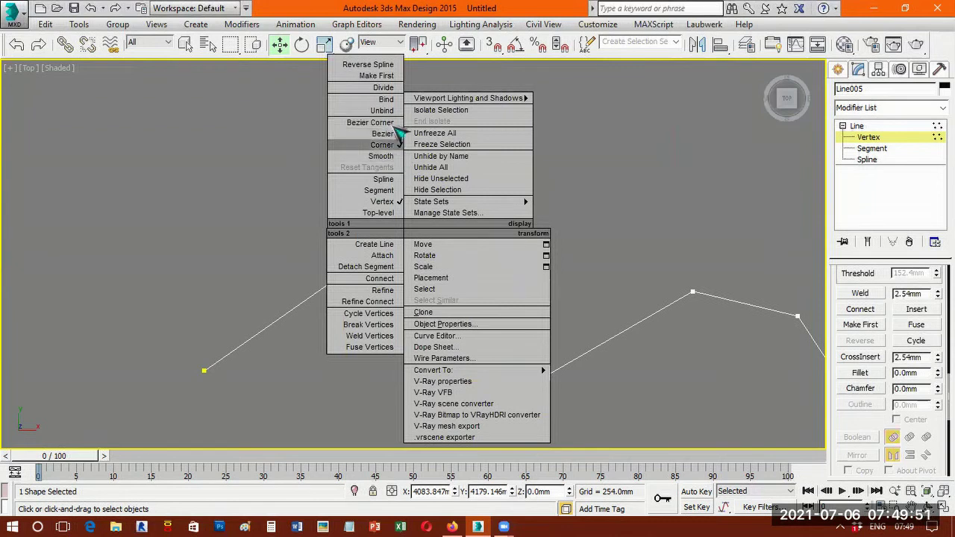
pyautogui.click(370, 123)
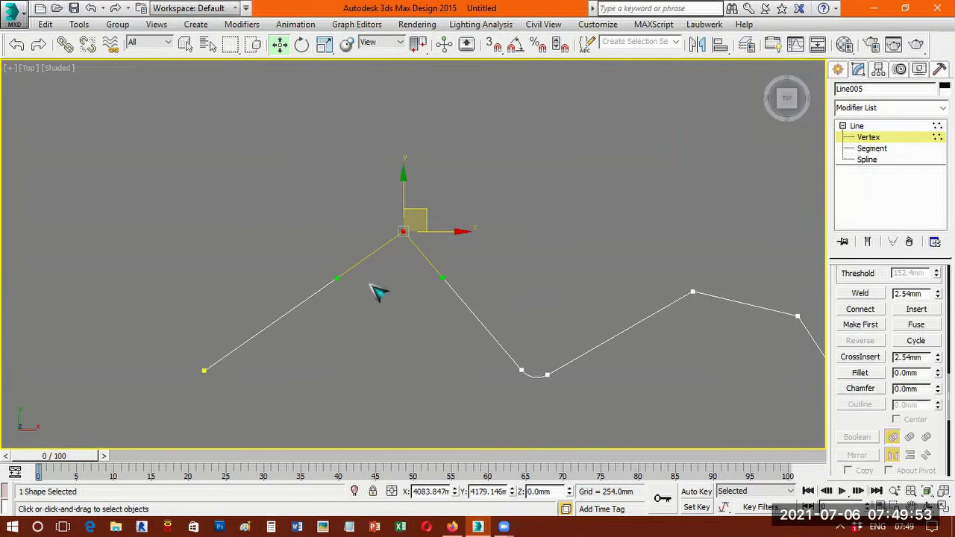
# Pull the left peak's outer handle up and out and its inner handle straight down to curve both adjoining segments.
pyautogui.scroll(2, 355, 291)
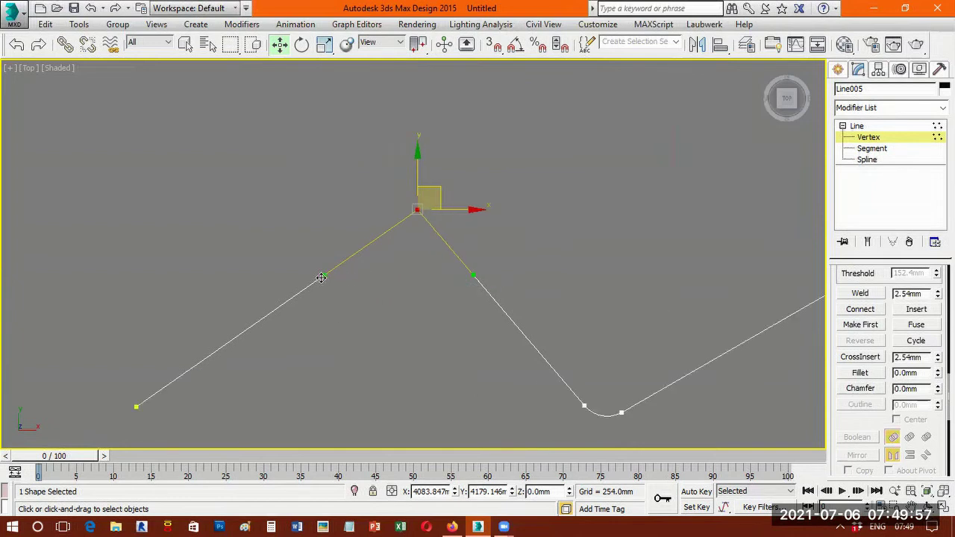
pyautogui.moveTo(246, 171); pyautogui.dragTo(245, 157)
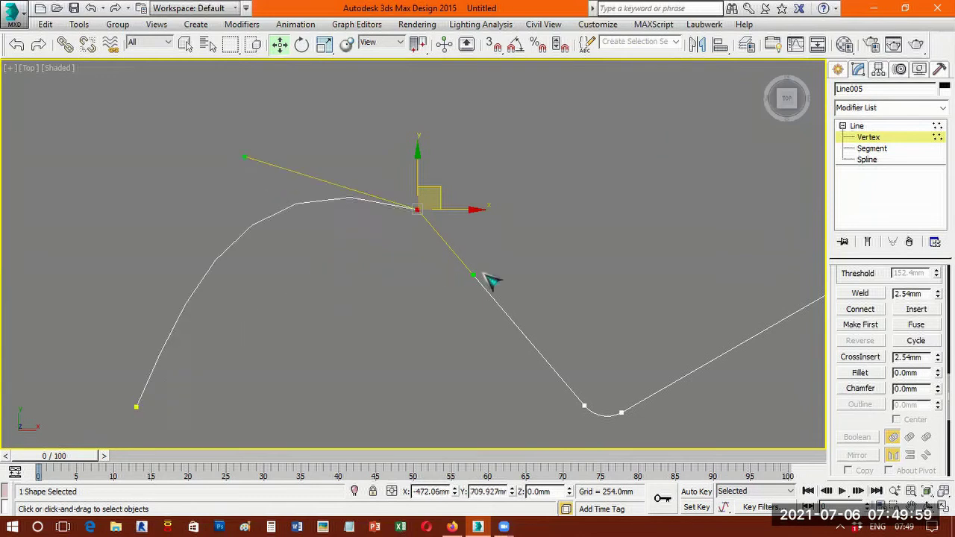
pyautogui.moveTo(473, 276); pyautogui.dragTo(409, 347)
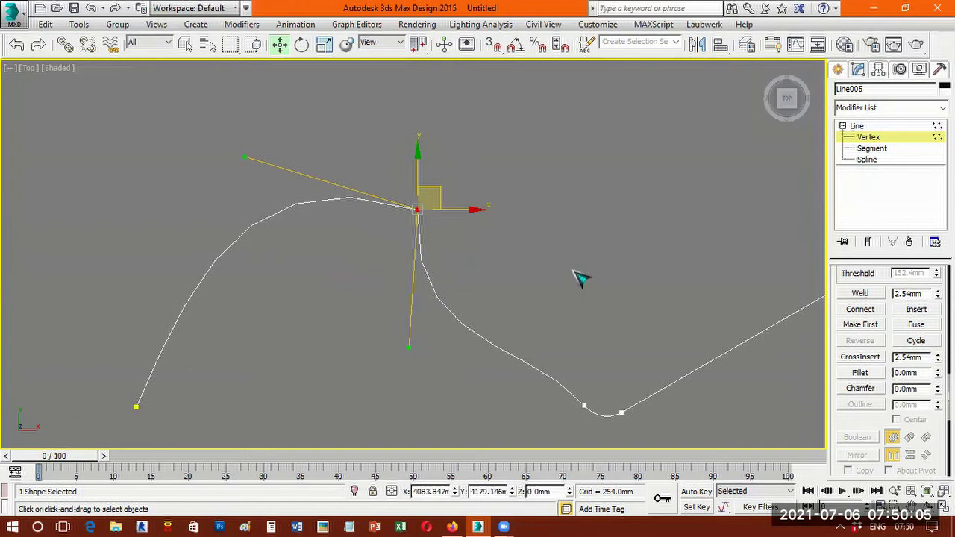
# Bend the segments beside the chamfer's left vertex by pulling its left handle down and its right handle up.
pyautogui.scroll(-3, 567, 280)
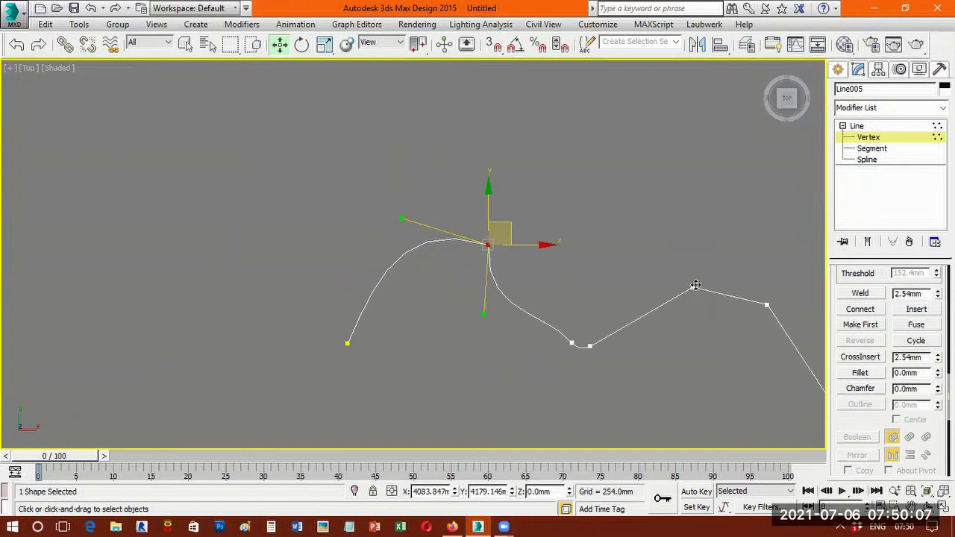
pyautogui.click(695, 285)
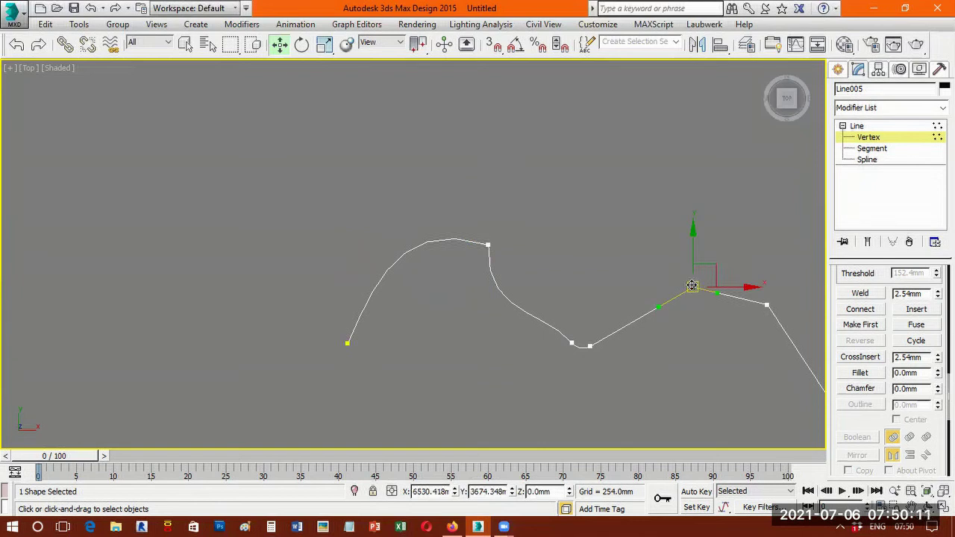
pyautogui.moveTo(661, 310); pyautogui.dragTo(673, 365)
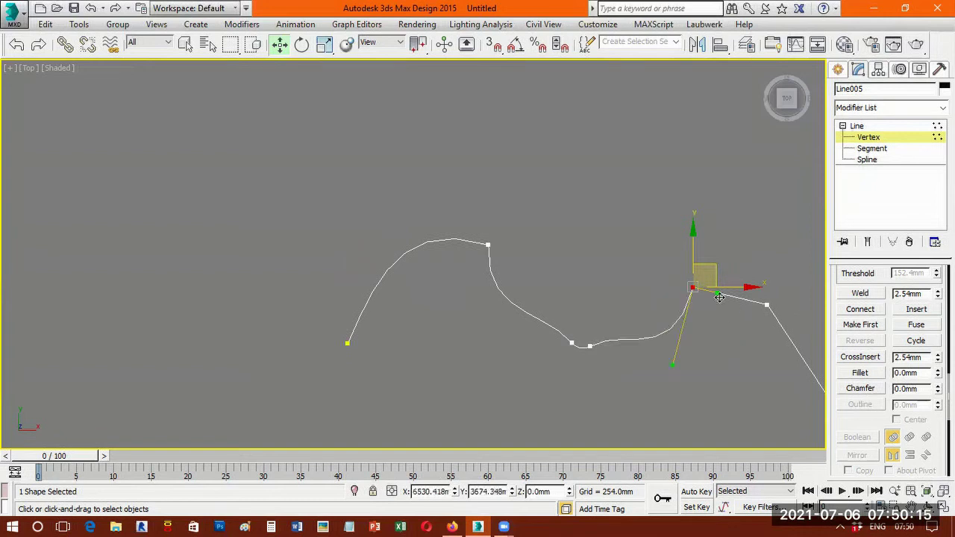
pyautogui.moveTo(718, 294); pyautogui.dragTo(755, 236)
# Leave the line's Vertex level and collapse all of its parameter rollouts.
pyautogui.moveTo(634, 309); pyautogui.dragTo(632, 309, button='middle')
pyautogui.scroll(3, 329, 257)
pyautogui.moveTo(329, 257); pyautogui.dragTo(276, 205, button='middle')
pyautogui.scroll(3, 250, 195)
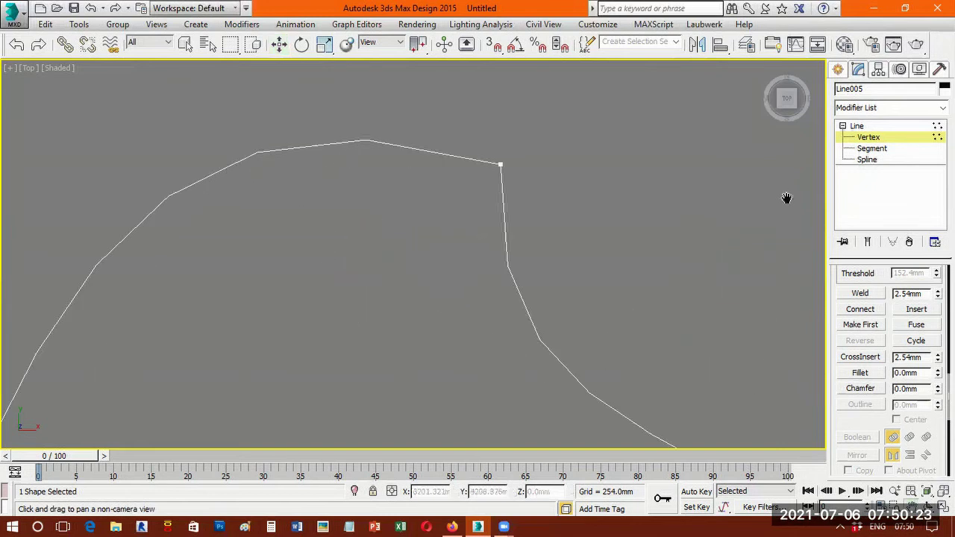
pyautogui.click(843, 125)
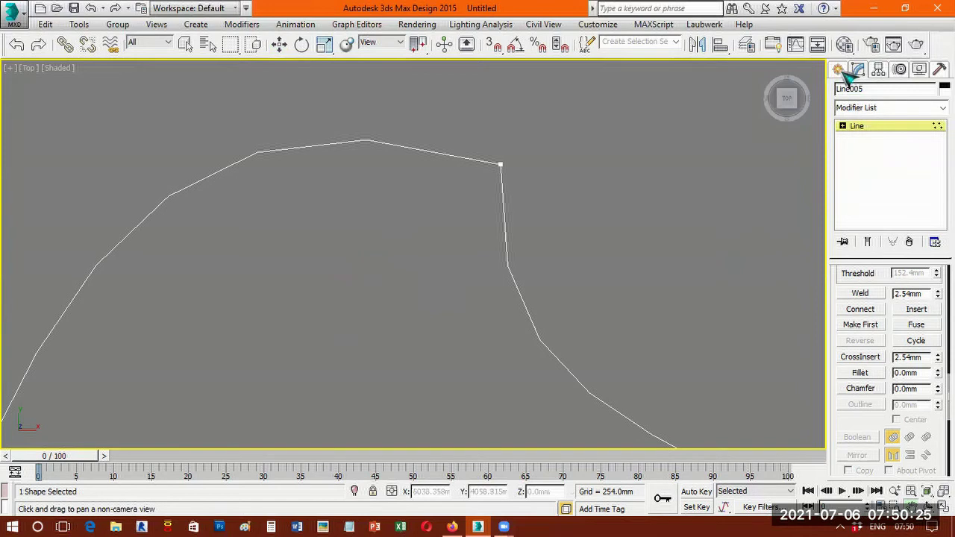
pyautogui.click(839, 70)
pyautogui.click(859, 69)
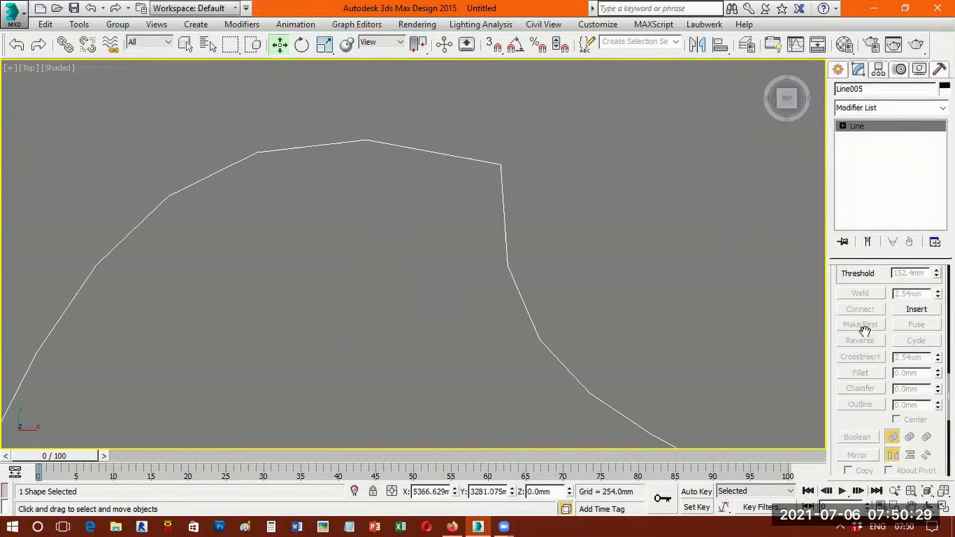
pyautogui.rightClick(882, 365)
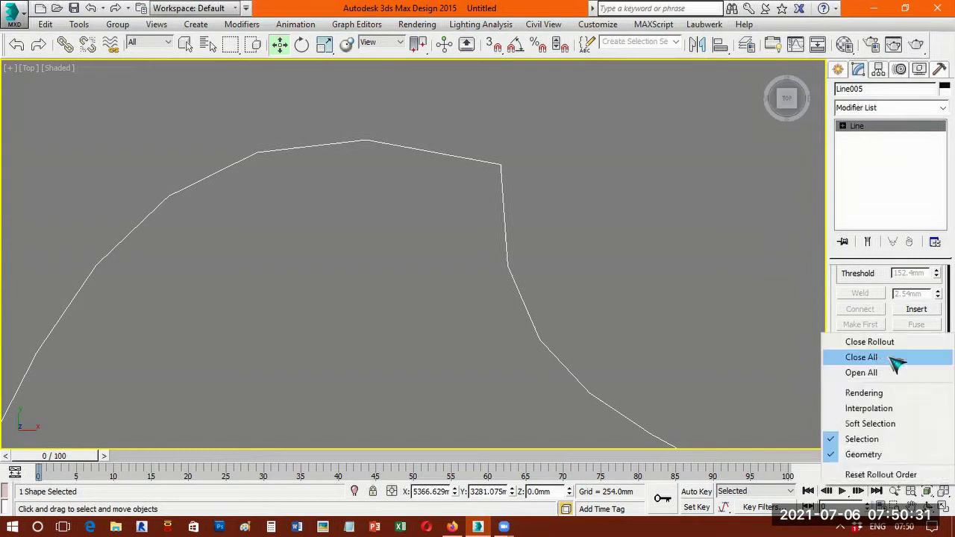
pyautogui.click(896, 361)
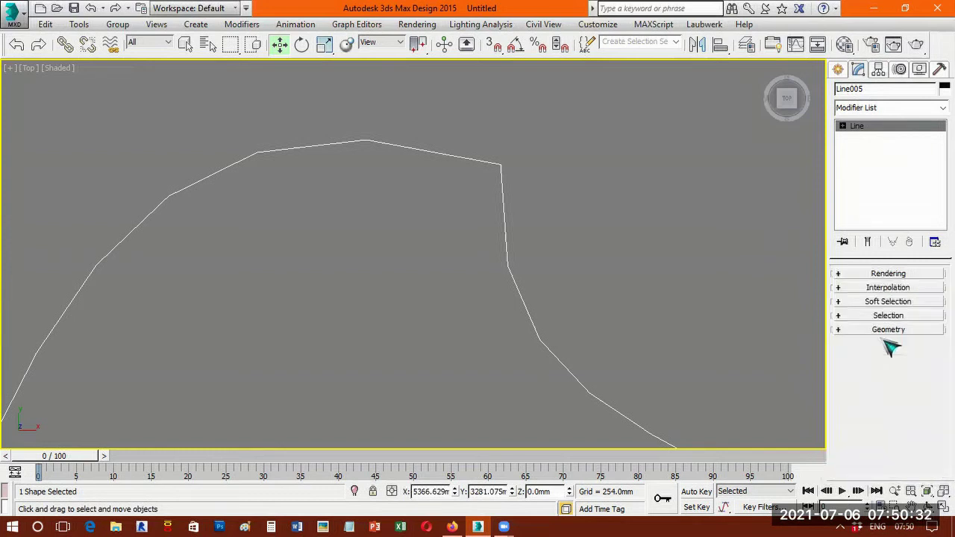
# Enable Adaptive interpolation for the line, switching it off and on again to compare the curve up close.
pyautogui.click(892, 288)
pyautogui.click(883, 328)
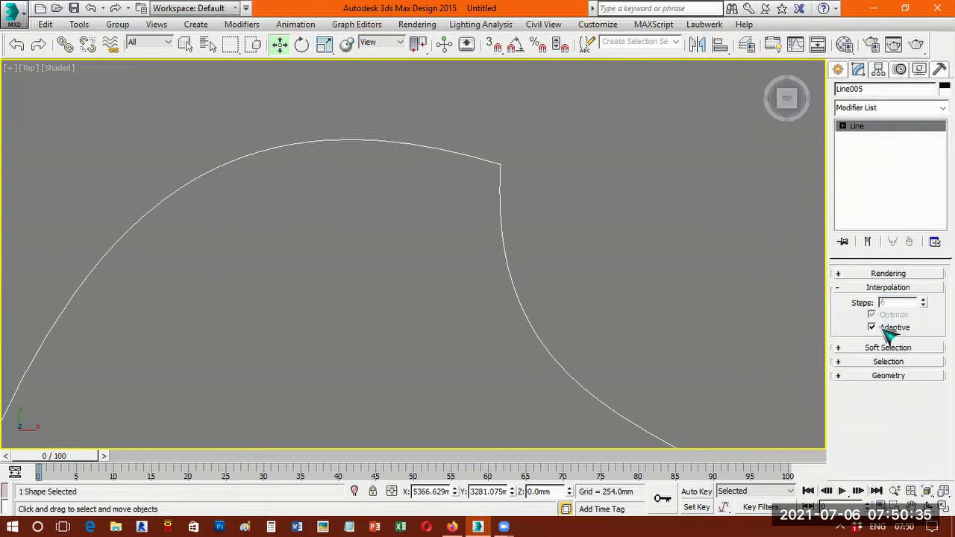
pyautogui.click(873, 328)
pyautogui.hotkey('ctrl', 'w')
pyautogui.moveTo(542, 102); pyautogui.dragTo(119, 246)
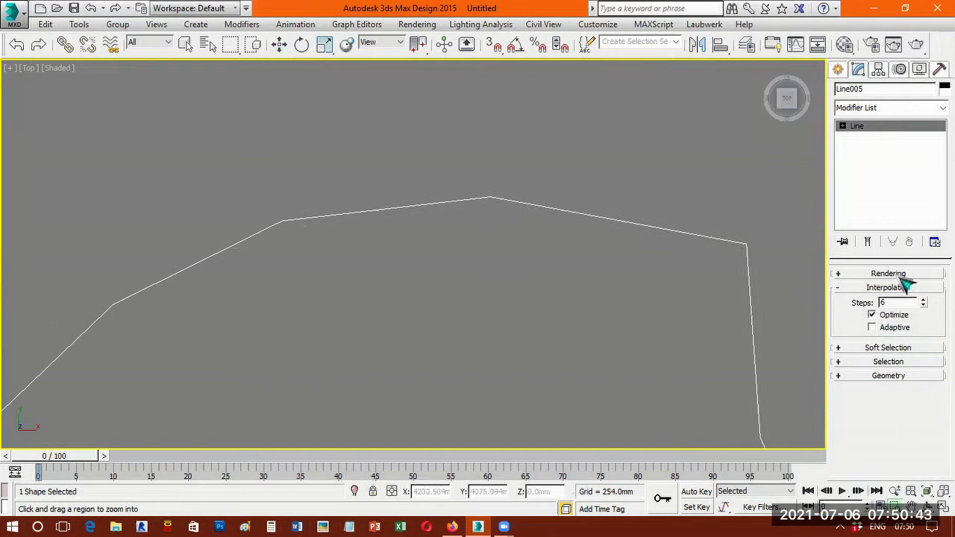
pyautogui.click(889, 332)
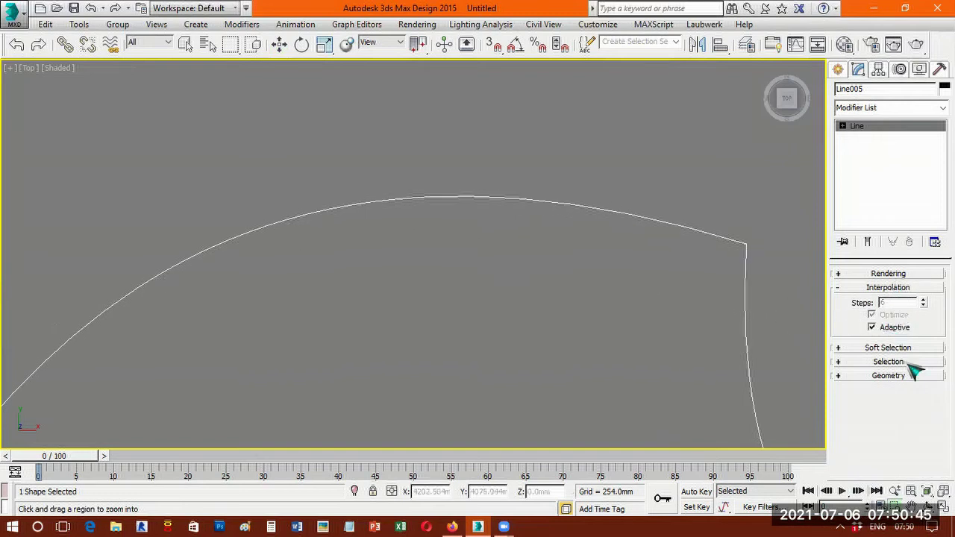
# Examine the whole curved line from an orbited view and from the top, then deselect it and view all shapes.
pyautogui.click(942, 493)
pyautogui.click(927, 508)
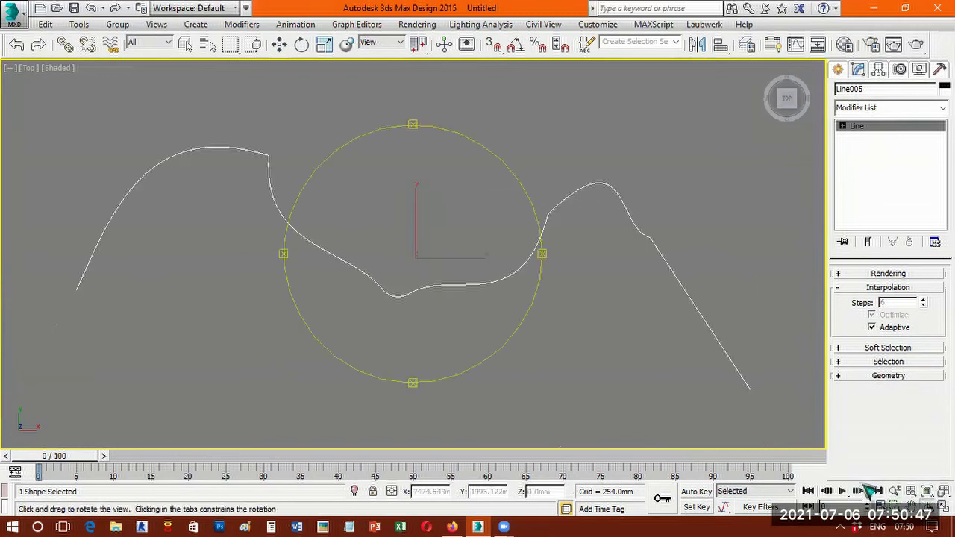
pyautogui.moveTo(392, 301); pyautogui.dragTo(424, 296)
pyautogui.keyDown('alt'); pyautogui.moveTo(423, 297); pyautogui.dragTo(423, 254, button='middle'); pyautogui.keyUp('alt')
pyautogui.scroll(-4, 467, 237)
pyautogui.scroll(2, 586, 282)
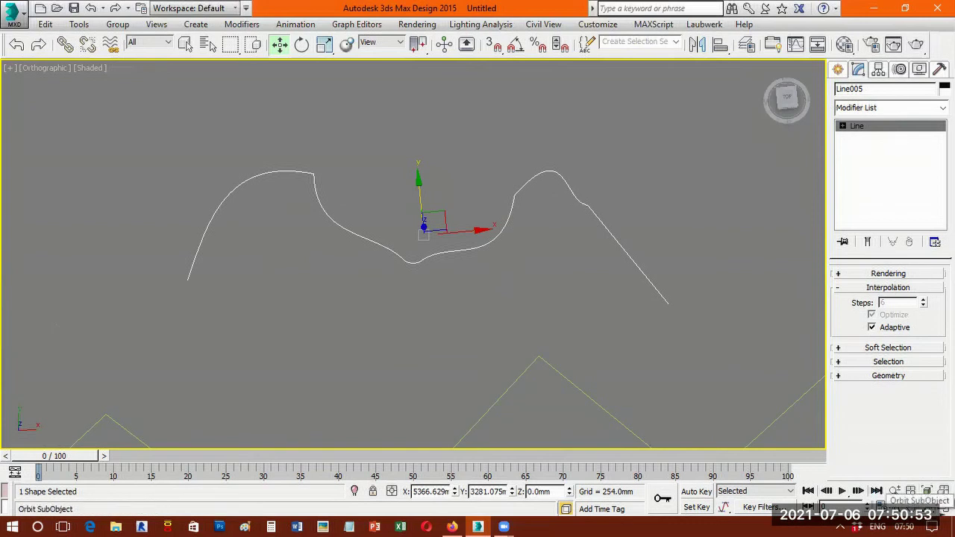
pyautogui.press('t')
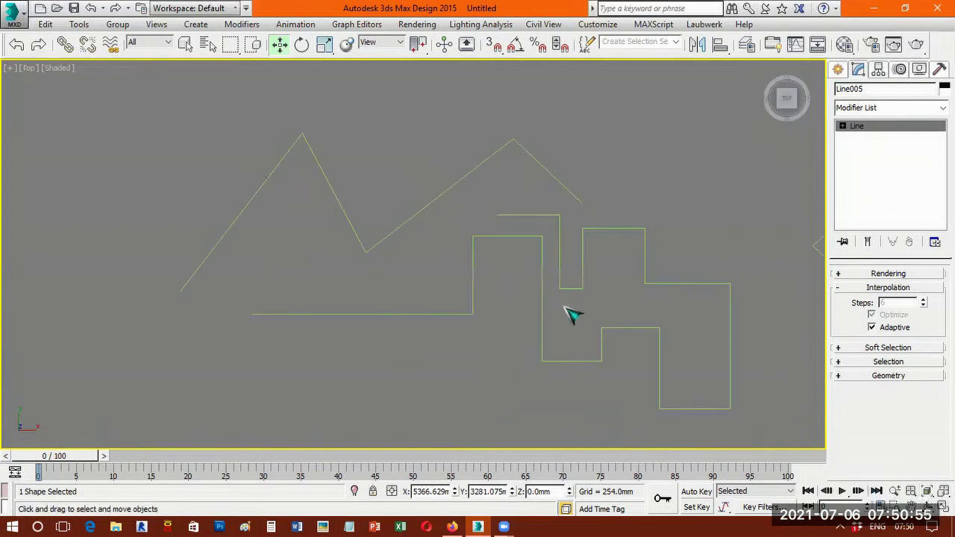
pyautogui.press('z')
pyautogui.click(785, 344)
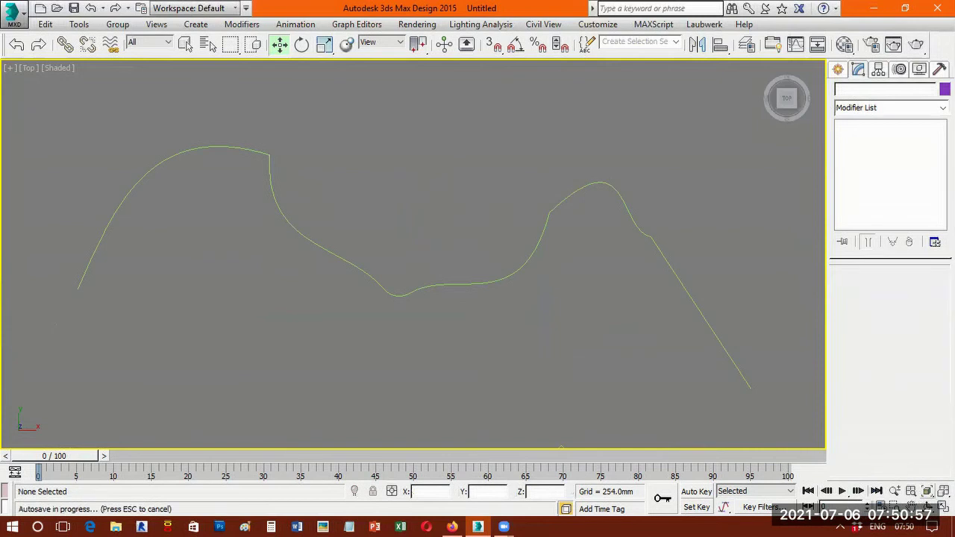
pyautogui.hotkey('ctrl', 'p')
pyautogui.press('Escape')
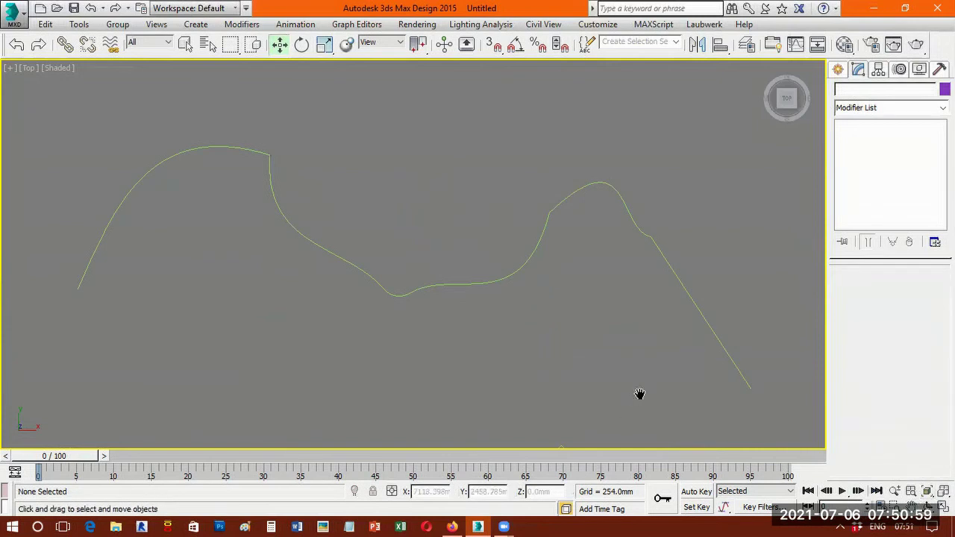
pyautogui.press('z')
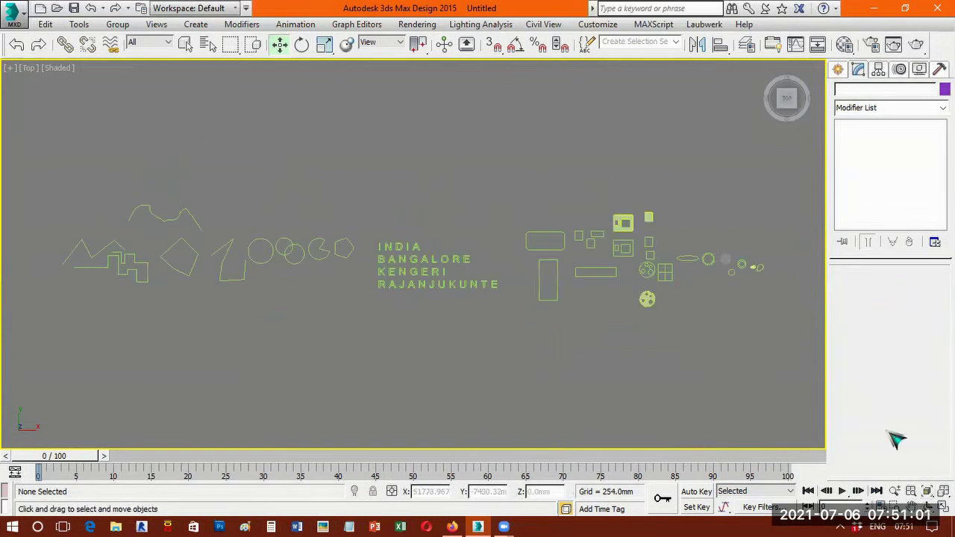
# Move the circle beside the two overlapping circles about 202 mm in negative X and collapse its Interpolation settings.
pyautogui.hotkey('ctrl', 'w')
pyautogui.moveTo(256, 218); pyautogui.dragTo(340, 234)
pyautogui.click(334, 223)
pyautogui.scroll(3, 313, 291)
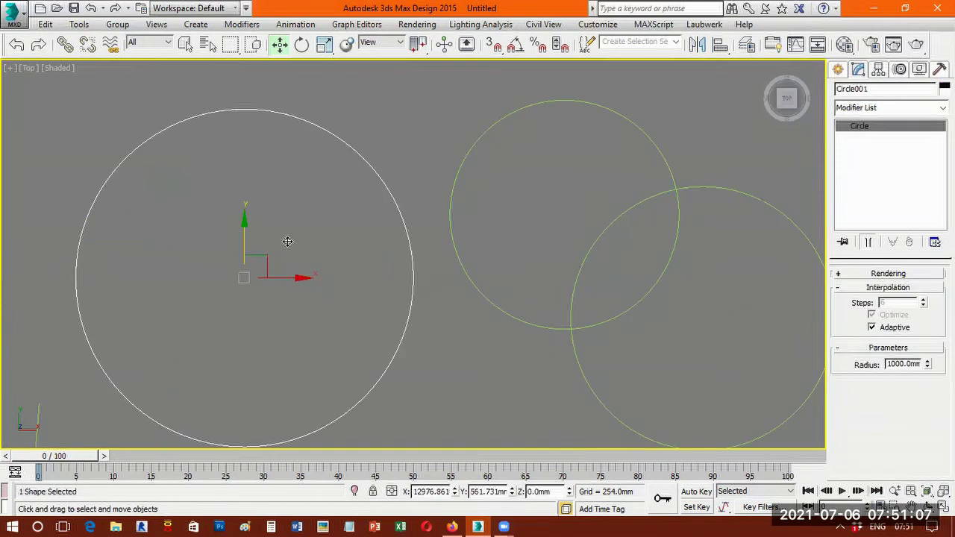
pyautogui.hotkey('ctrl', 'z')
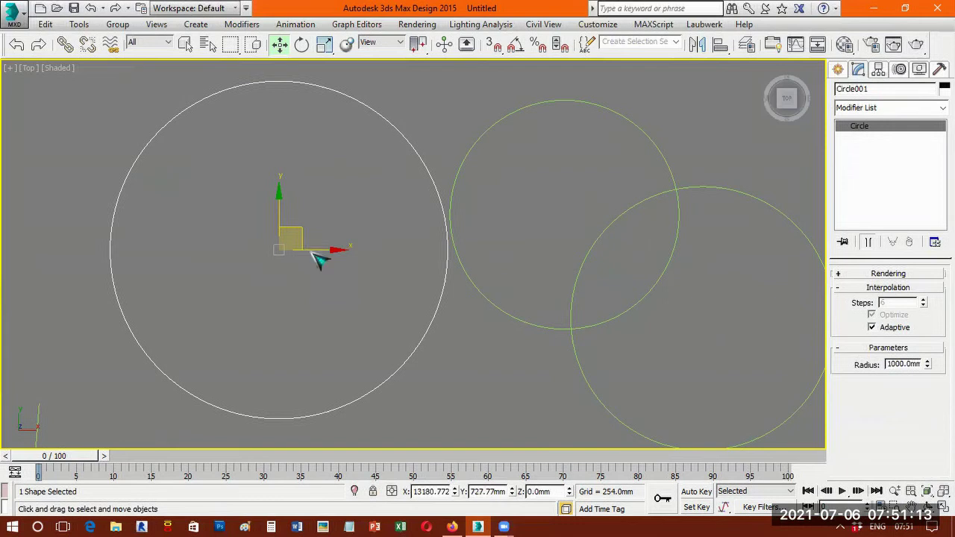
pyautogui.moveTo(276, 251); pyautogui.dragTo(242, 250)
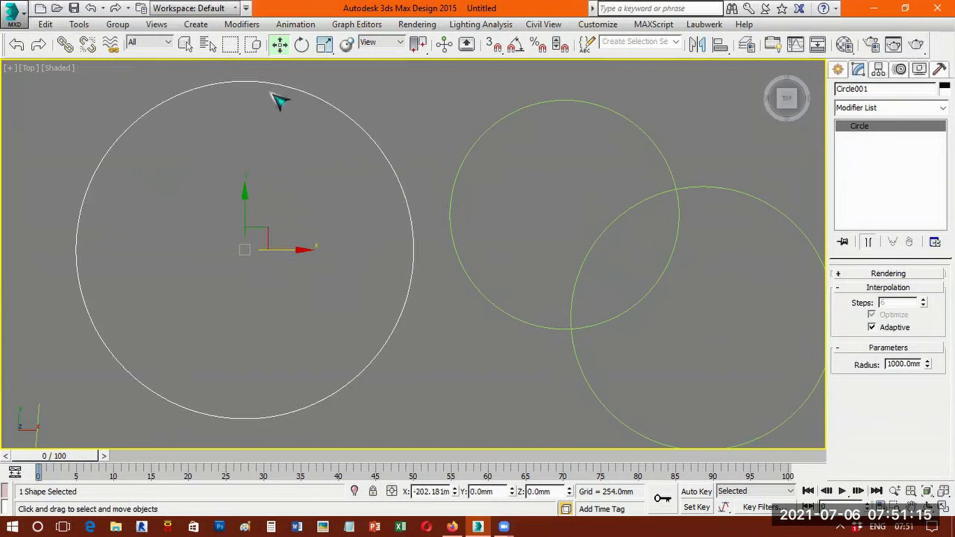
pyautogui.click(884, 285)
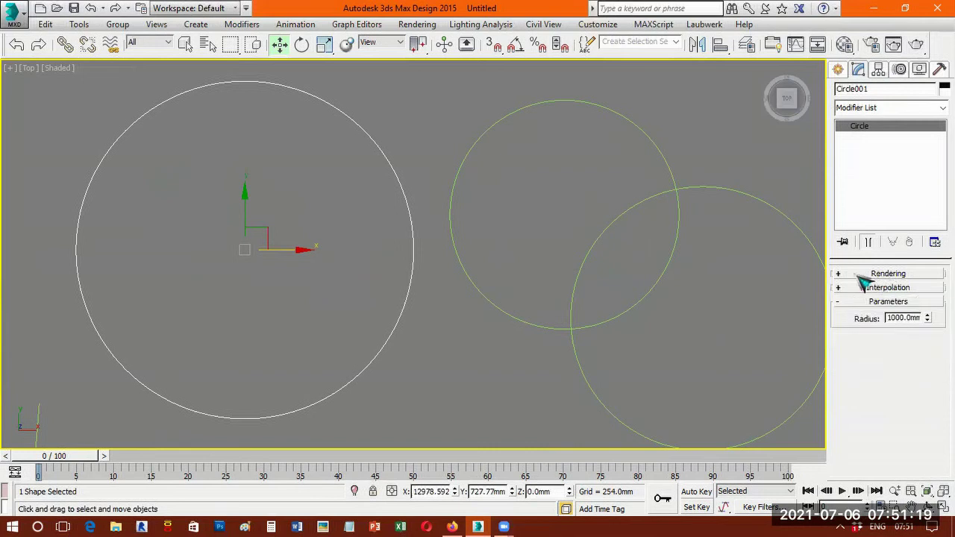
# Enable the circle's rendering in both renderer and viewport, with a radial thickness of 128.27 mm.
pyautogui.click(888, 274)
pyautogui.click(863, 288)
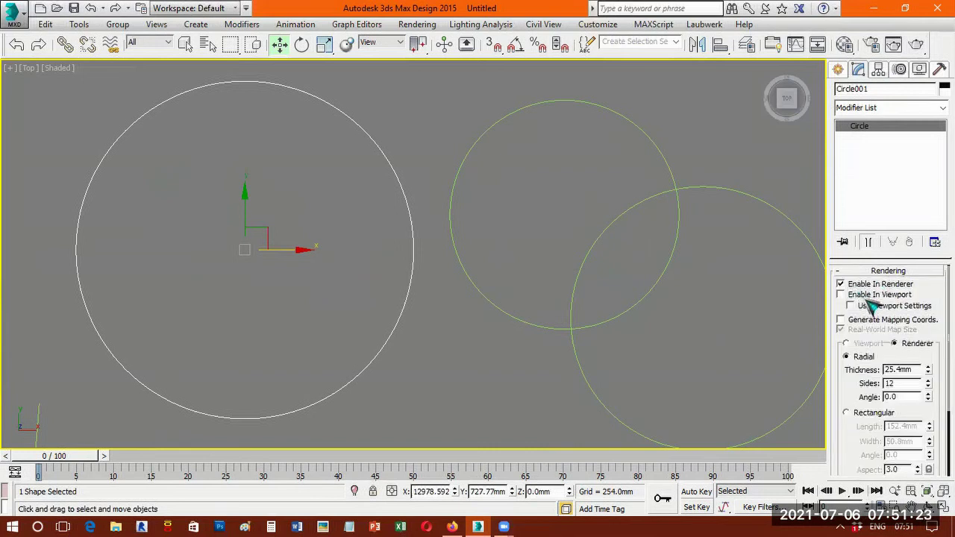
pyautogui.click(870, 295)
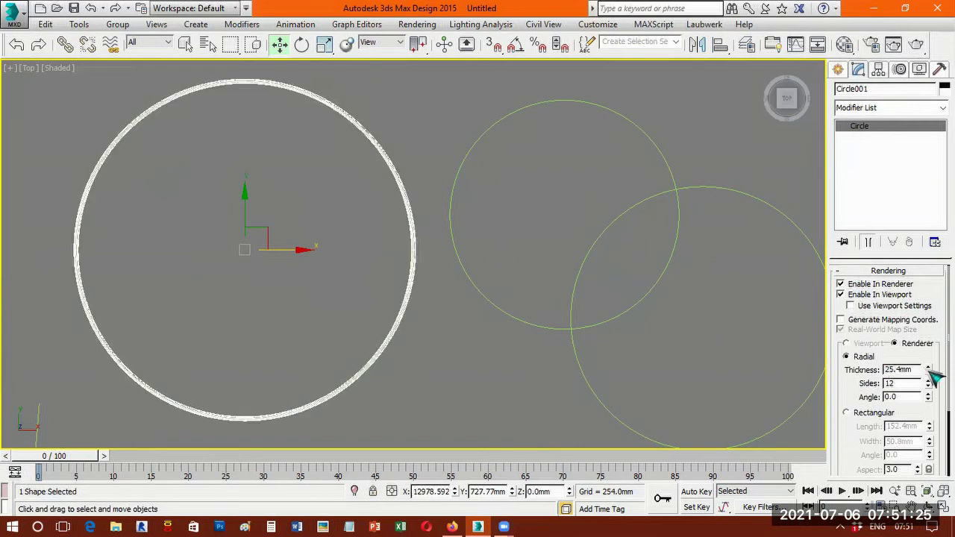
pyautogui.moveTo(913, 186); pyautogui.dragTo(913, 80)
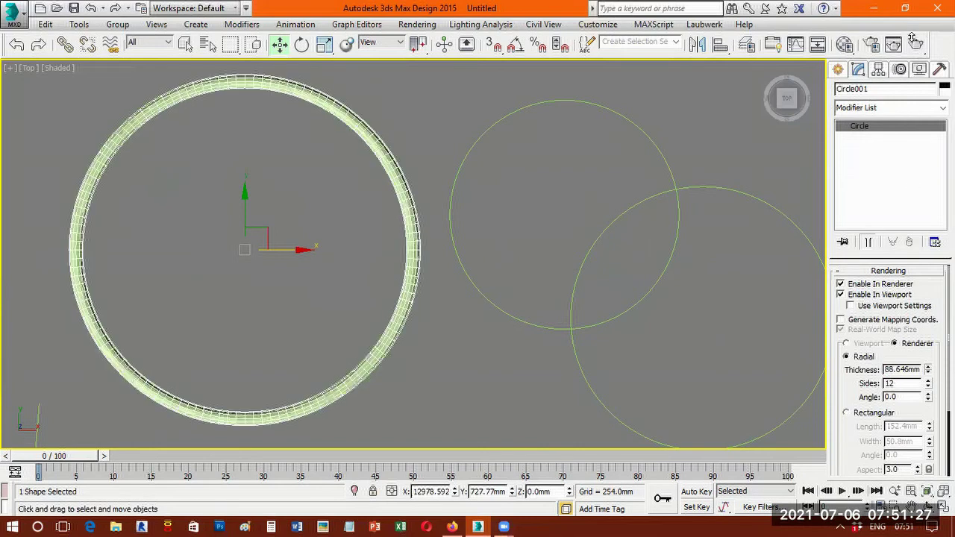
pyautogui.moveTo(914, 39); pyautogui.dragTo(905, 86)
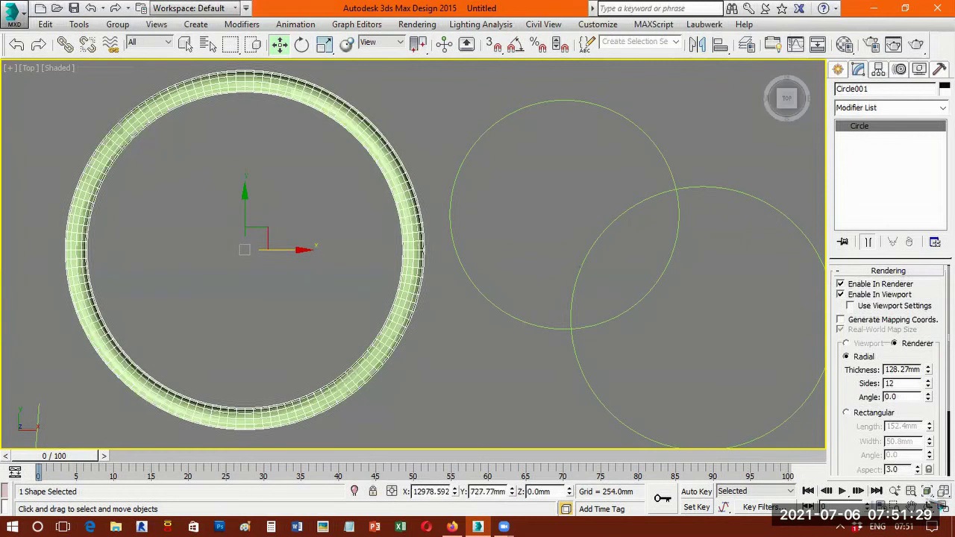
pyautogui.click(928, 506)
pyautogui.press('z')
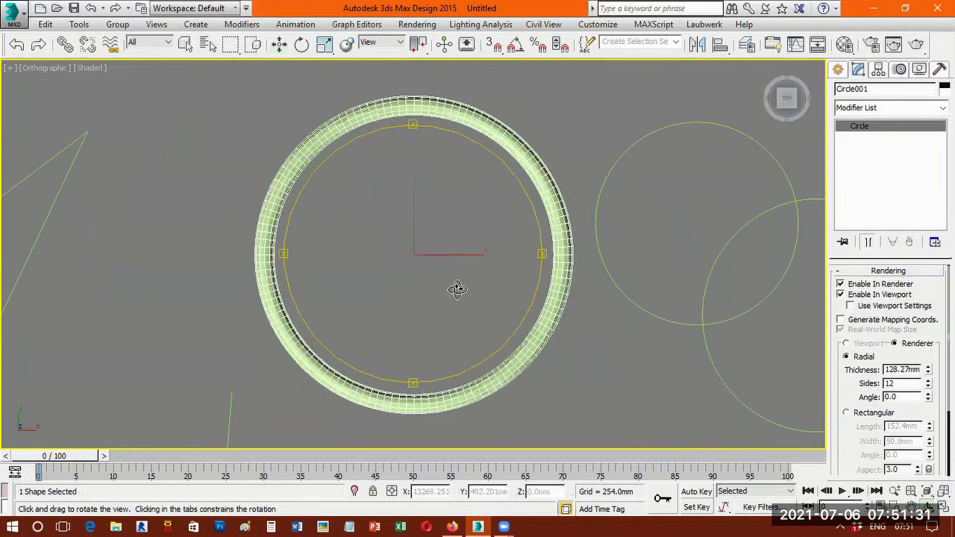
pyautogui.moveTo(458, 289); pyautogui.dragTo(442, 261)
pyautogui.scroll(5, 457, 290)
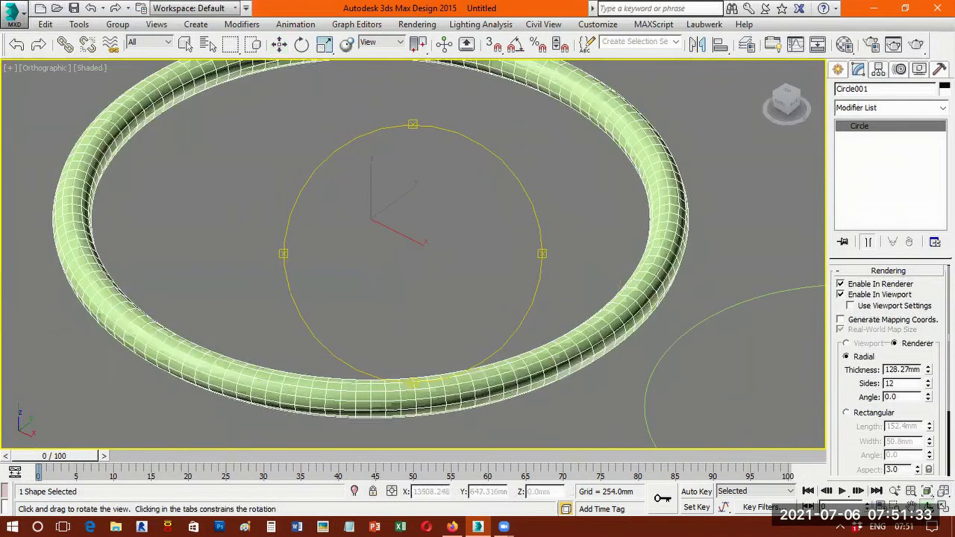
# Turn off the circle's viewport and renderer display and inspect the bare outline from an orbited view.
pyautogui.click(858, 294)
pyautogui.click(858, 284)
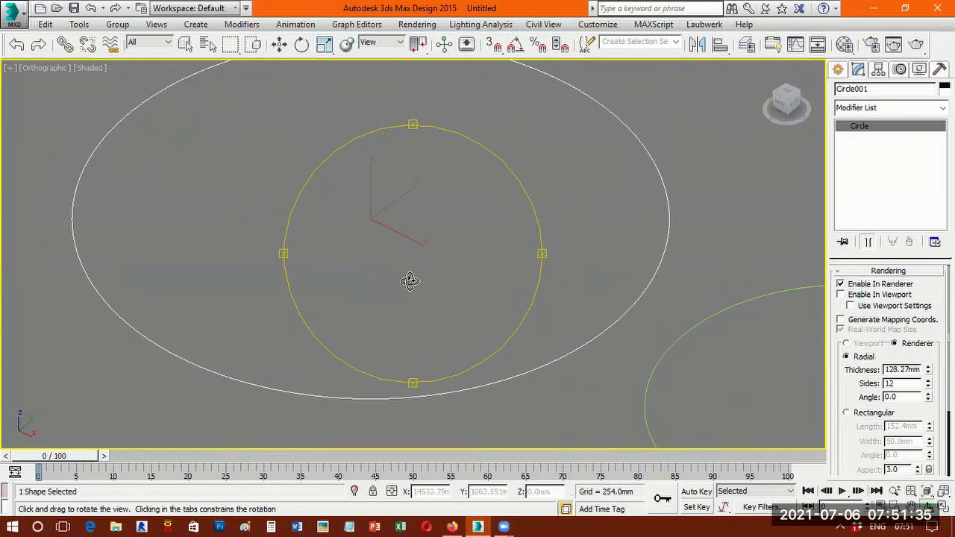
pyautogui.moveTo(408, 264); pyautogui.dragTo(407, 267)
pyautogui.moveTo(415, 228); pyautogui.dragTo(407, 220)
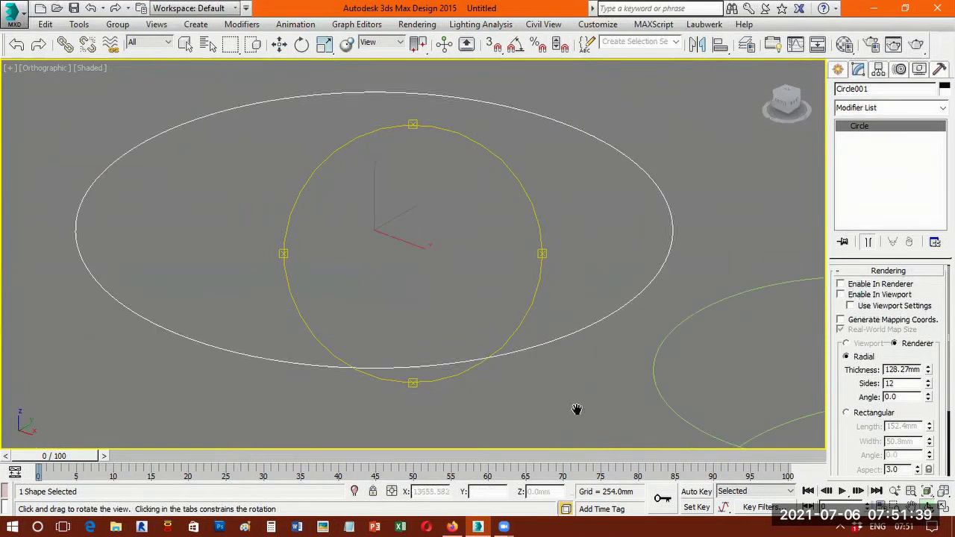
pyautogui.moveTo(384, 303); pyautogui.dragTo(406, 282, button='middle')
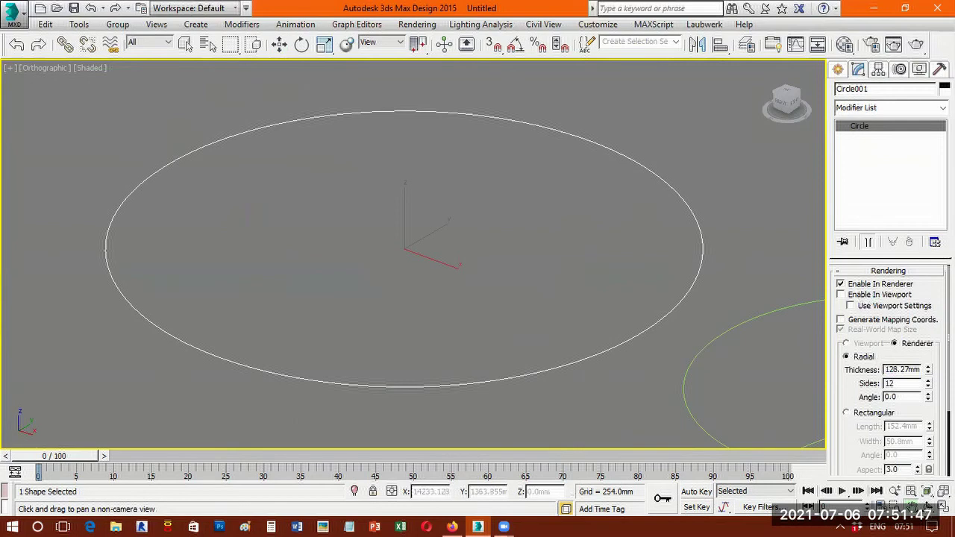
# Enable the circle's viewport display again and set its radial thickness to 218.059 mm.
pyautogui.click(841, 294)
pyautogui.moveTo(927, 348); pyautogui.dragTo(915, 246)
pyautogui.moveTo(915, 306); pyautogui.dragTo(904, 333)
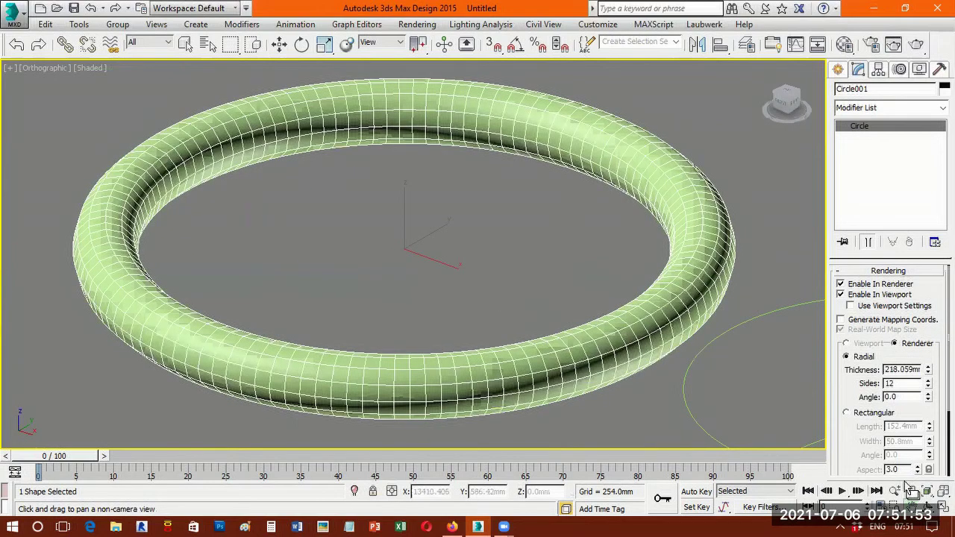
pyautogui.press('w')
pyautogui.press('z')
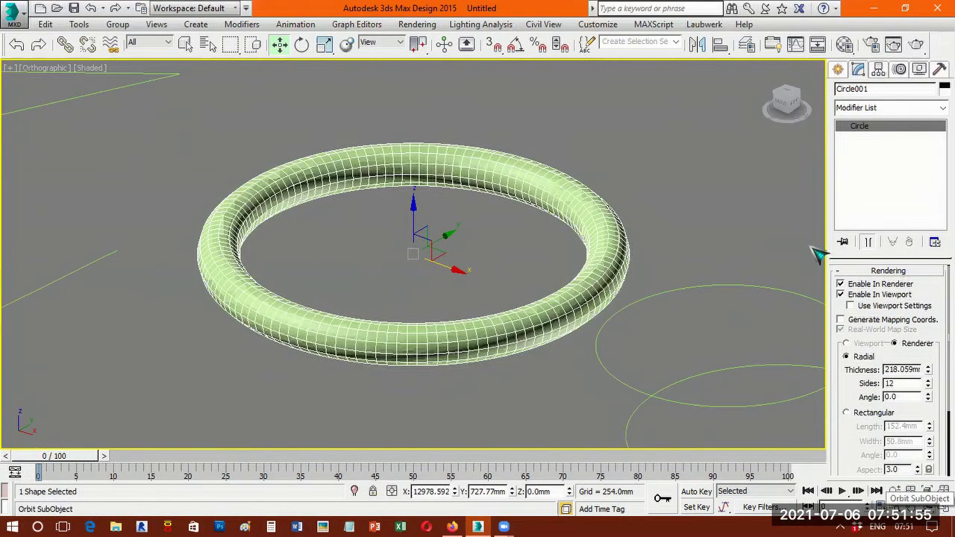
# Draw a rectangle about 1907 mm long and 2144 mm wide beyond the tubular circle and turn off its renderer and viewport display.
pyautogui.click(839, 69)
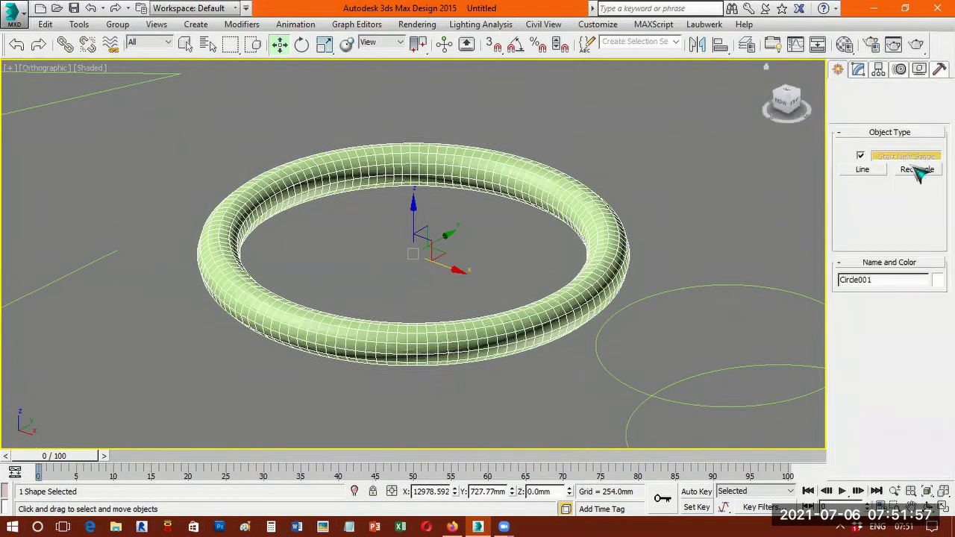
pyautogui.click(917, 169)
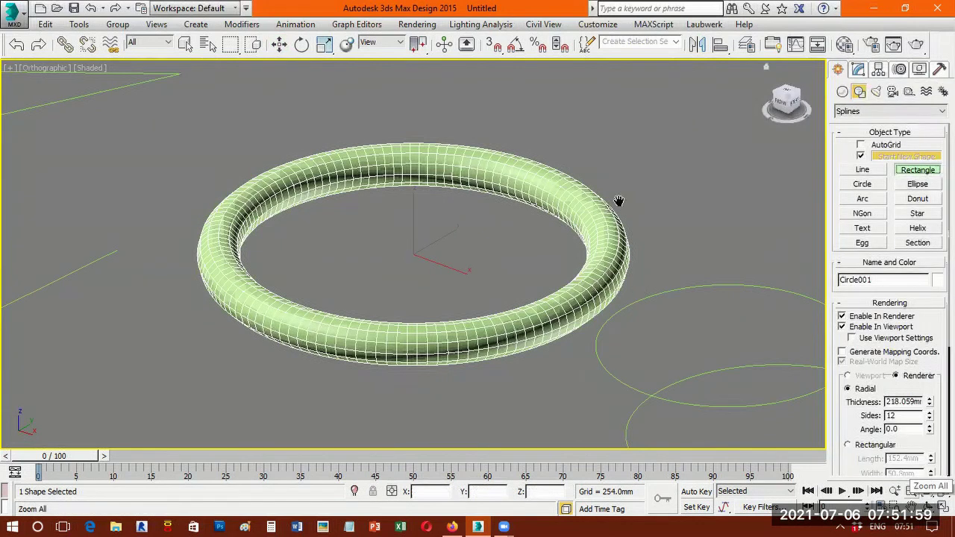
pyautogui.moveTo(405, 267); pyautogui.dragTo(8, 515)
pyautogui.click(905, 173)
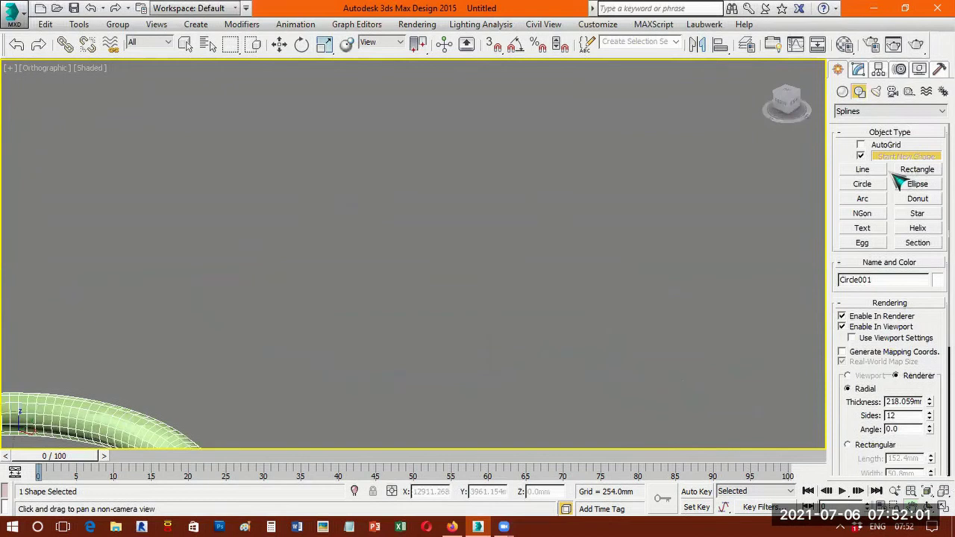
pyautogui.moveTo(531, 240); pyautogui.dragTo(531, 283)
pyautogui.moveTo(591, 404); pyautogui.dragTo(480, 272)
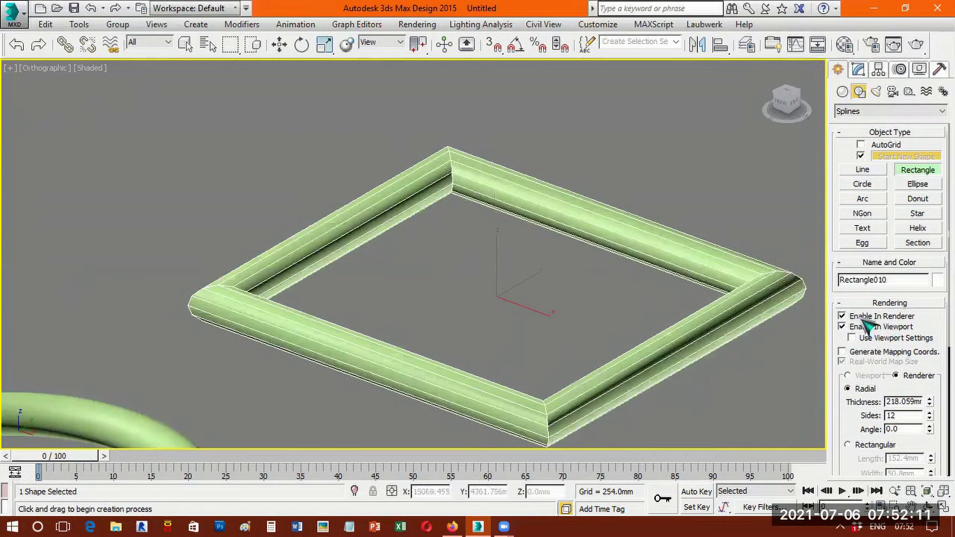
pyautogui.click(866, 327)
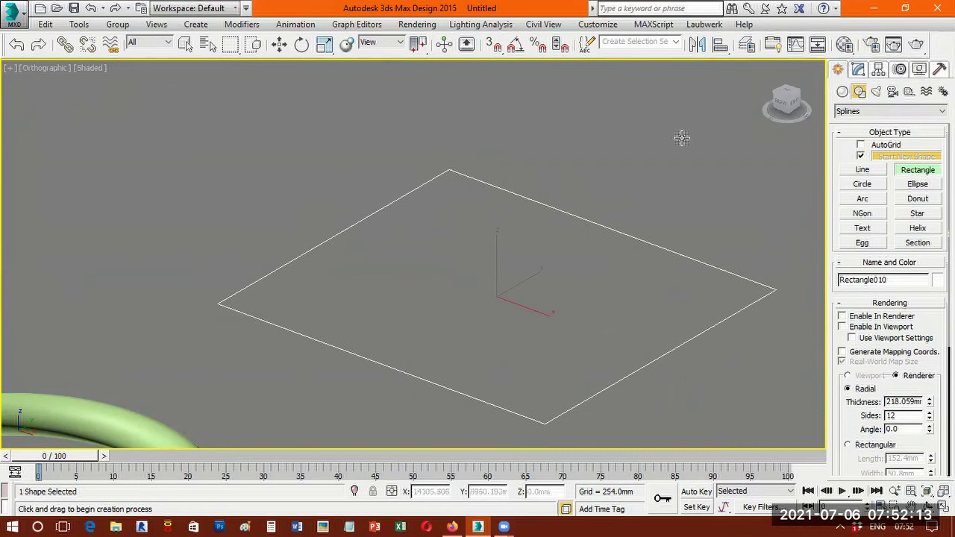
pyautogui.rightClick(617, 234)
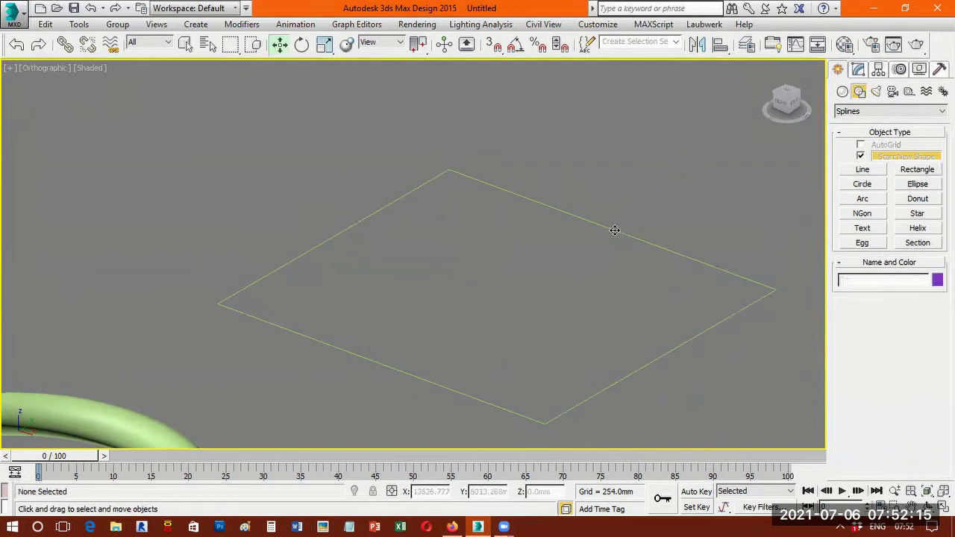
# Enable renderer and viewport display for the new rectangle, with a radial thickness of 340.172 mm and 3 sides.
pyautogui.click(615, 230)
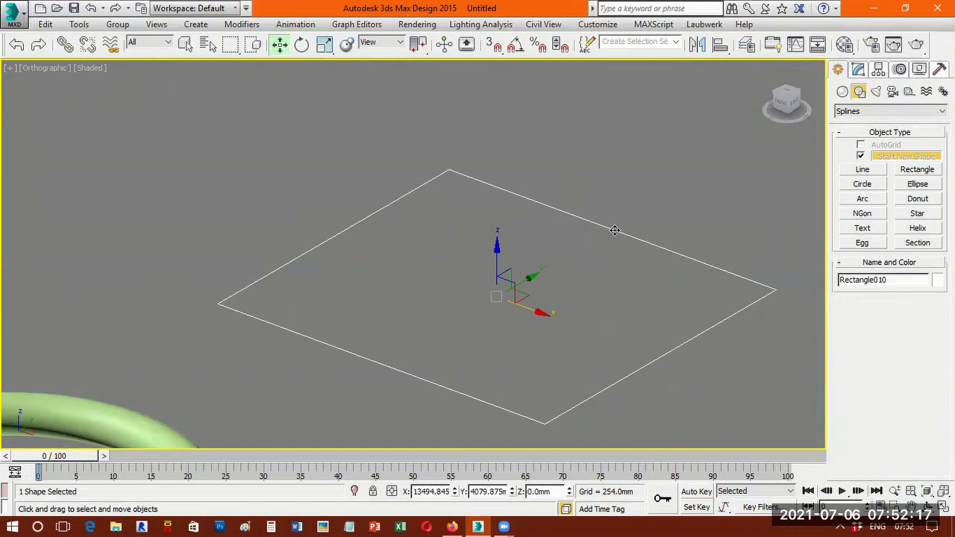
pyautogui.click(858, 69)
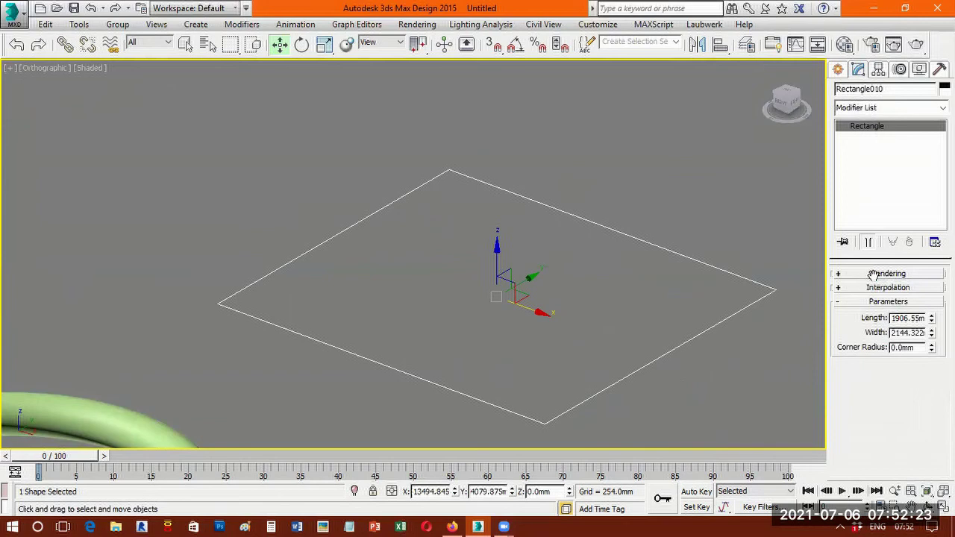
pyautogui.click(868, 274)
pyautogui.click(858, 287)
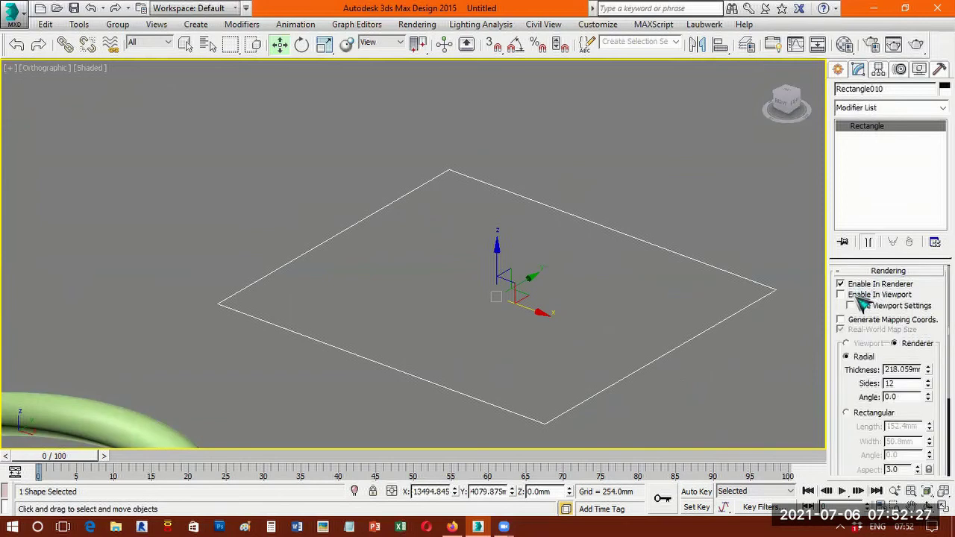
pyautogui.click(842, 294)
pyautogui.moveTo(931, 337); pyautogui.dragTo(933, 354)
pyautogui.moveTo(929, 383); pyautogui.dragTo(932, 343)
pyautogui.moveTo(933, 296); pyautogui.dragTo(935, 457)
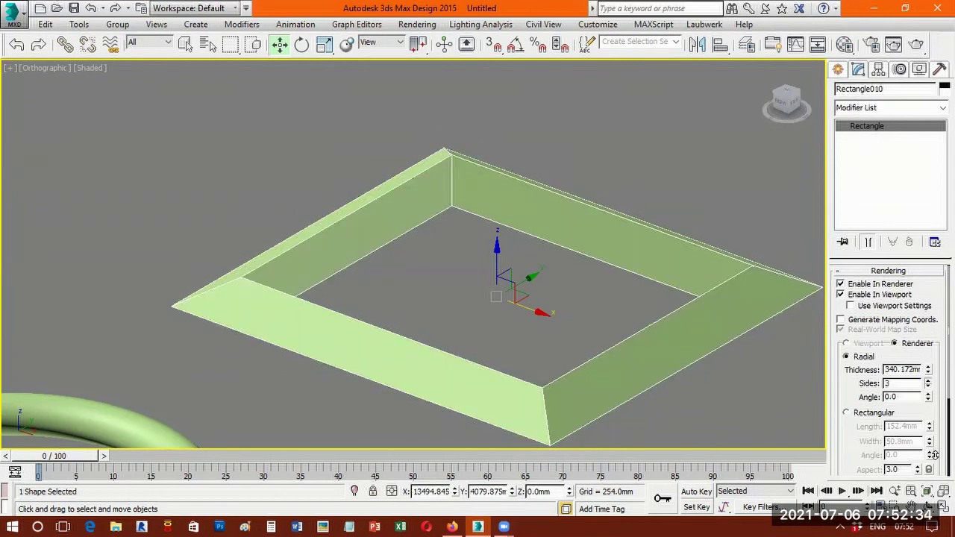
# Give the rectangle's radial profile 4 sides and an angle of 45.
pyautogui.click(929, 381)
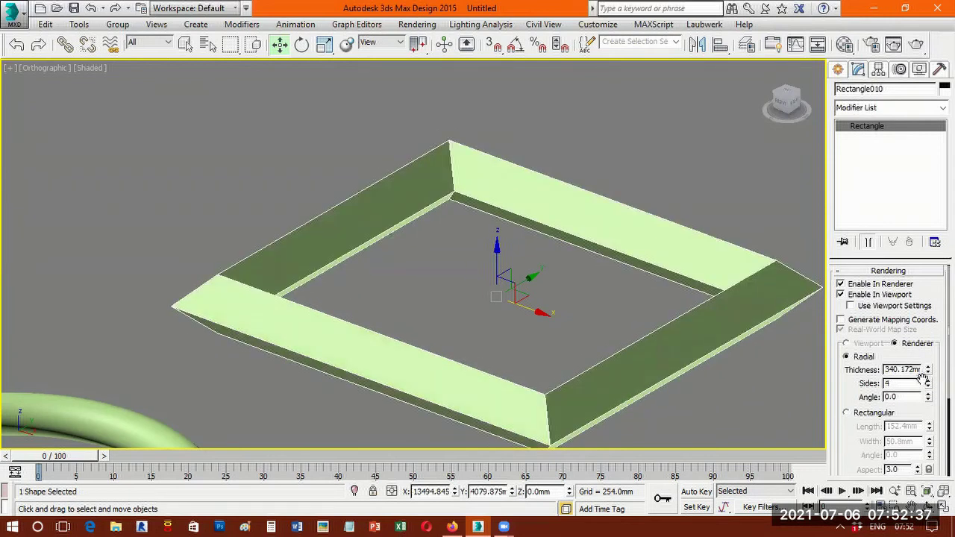
pyautogui.moveTo(930, 399); pyautogui.dragTo(930, 363)
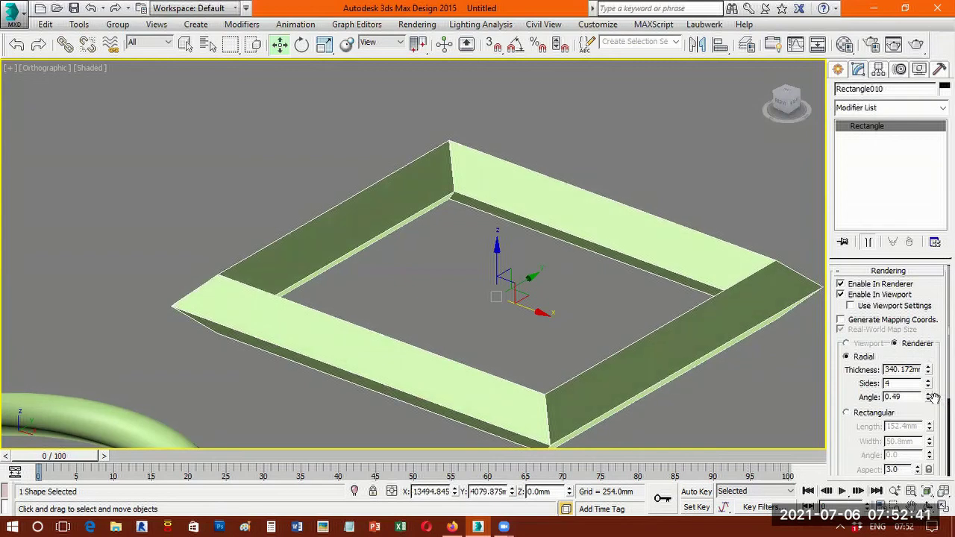
pyautogui.moveTo(930, 397); pyautogui.dragTo(928, 440)
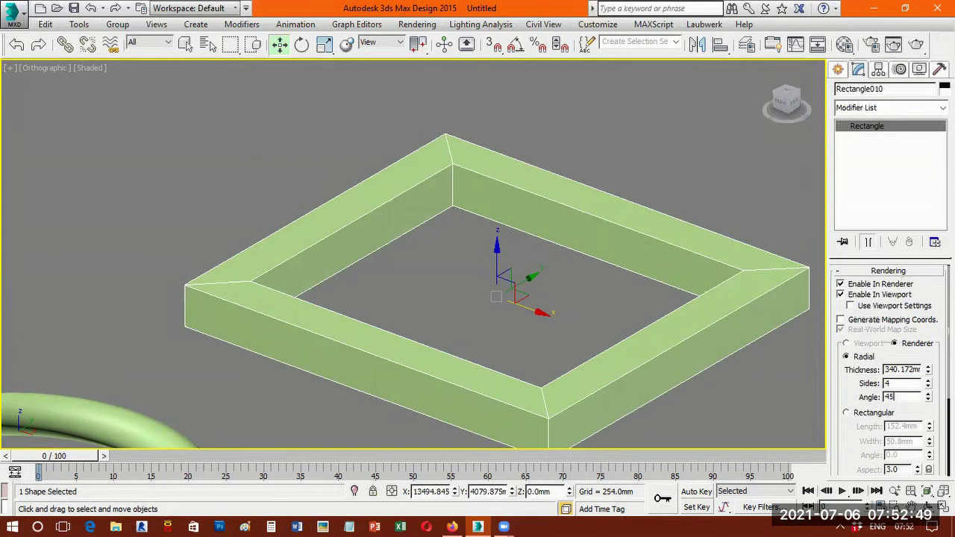
pyautogui.press('Return')
# Inspect the rectangular frame from the top and from an orbited view, and set its radial thickness to 350 mm.
pyautogui.click(927, 492)
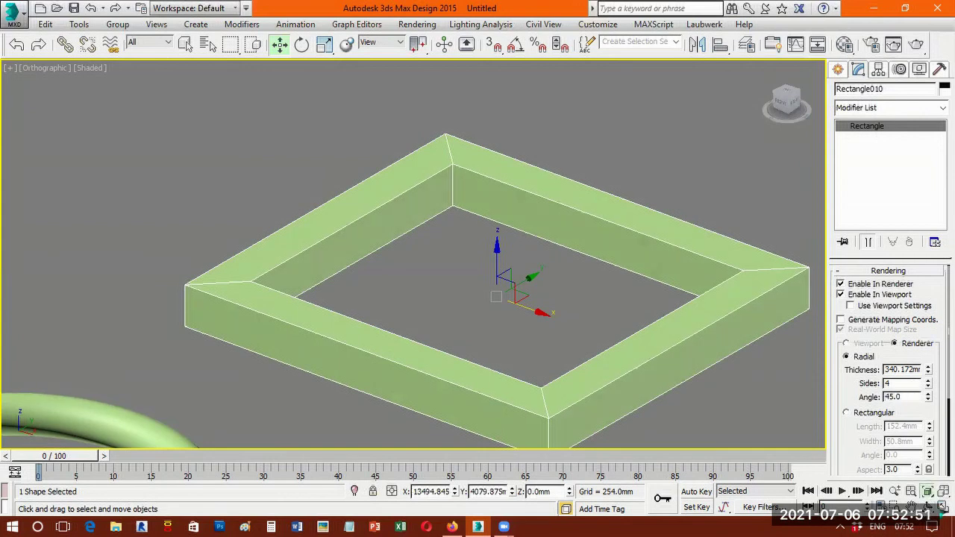
pyautogui.press('t')
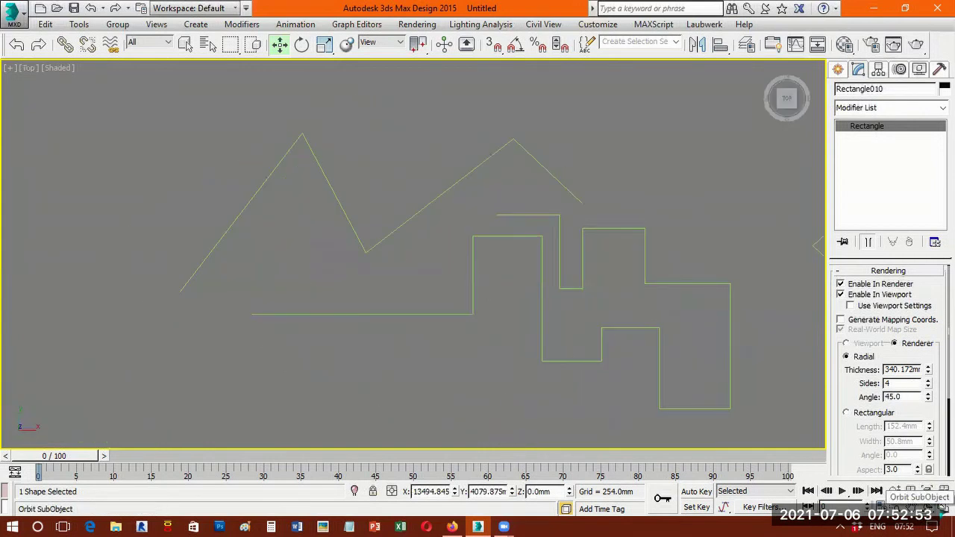
pyautogui.press('z')
pyautogui.click(943, 508)
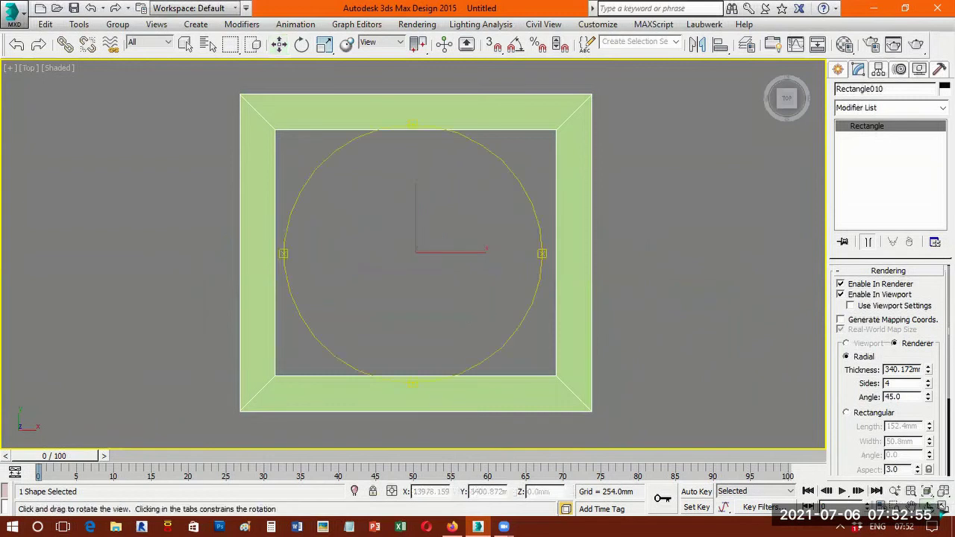
pyautogui.moveTo(448, 265); pyautogui.dragTo(489, 282)
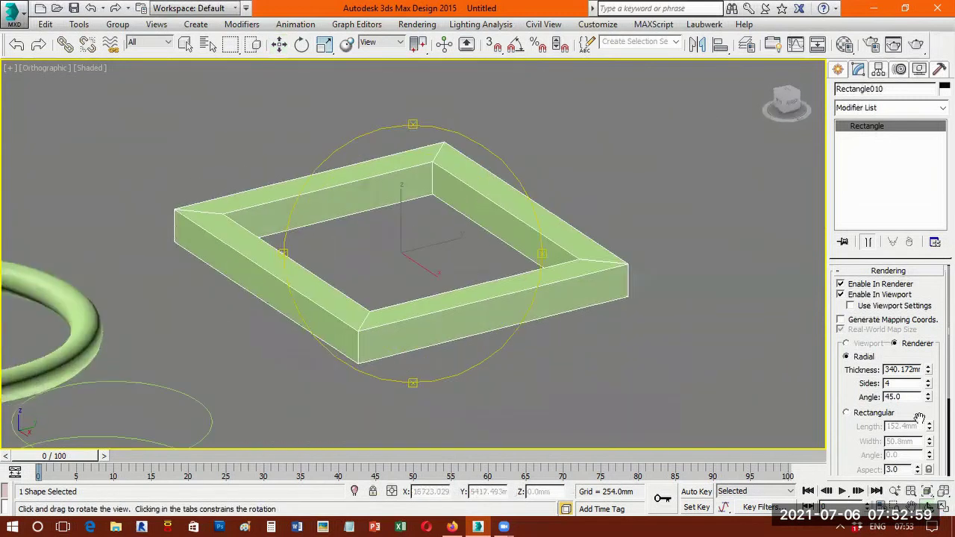
pyautogui.press('Return')
pyautogui.press('Tab')
pyautogui.doubleClick(895, 369)
pyautogui.write('350')
pyautogui.press('Return')
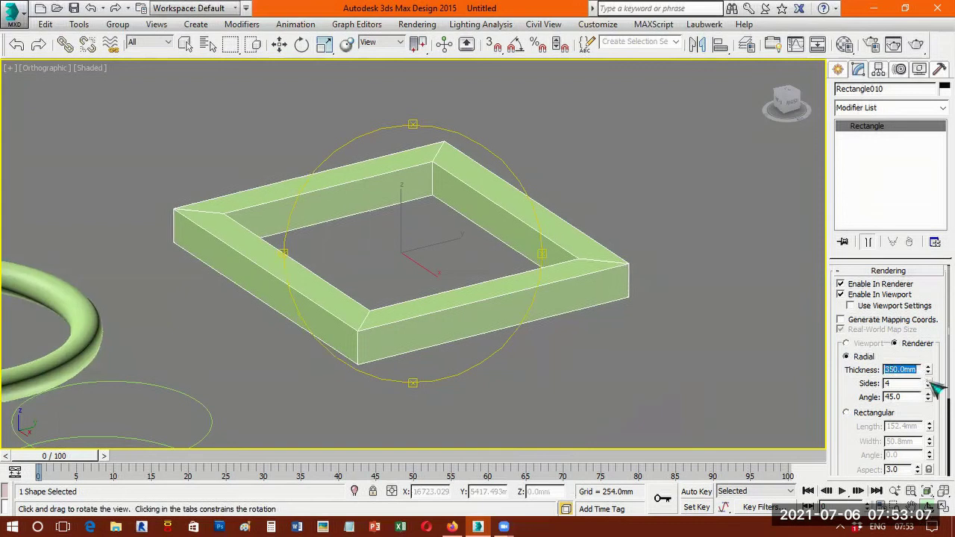
# Increase the rectangle's radial profile to 54 sides and examine the rounded frame up close.
pyautogui.click(929, 381)
pyautogui.click(929, 381)
pyautogui.click(928, 382)
pyautogui.click(929, 381)
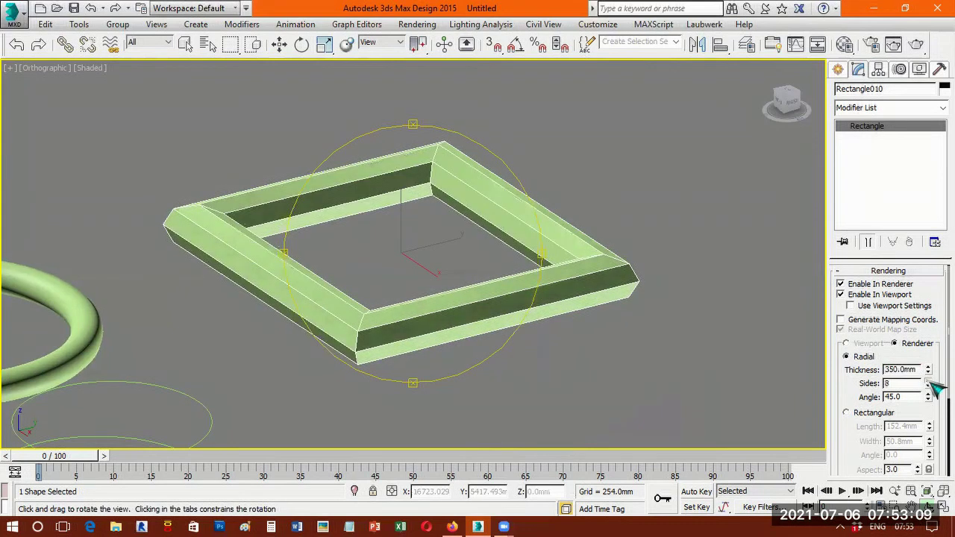
pyautogui.click(929, 381)
pyautogui.click(929, 382)
pyautogui.click(929, 381)
pyautogui.click(929, 382)
pyautogui.click(928, 382)
pyautogui.click(929, 382)
pyautogui.click(928, 381)
pyautogui.moveTo(929, 381); pyautogui.dragTo(929, 295)
pyautogui.scroll(2, 401, 270)
pyautogui.moveTo(401, 270); pyautogui.dragTo(744, 383)
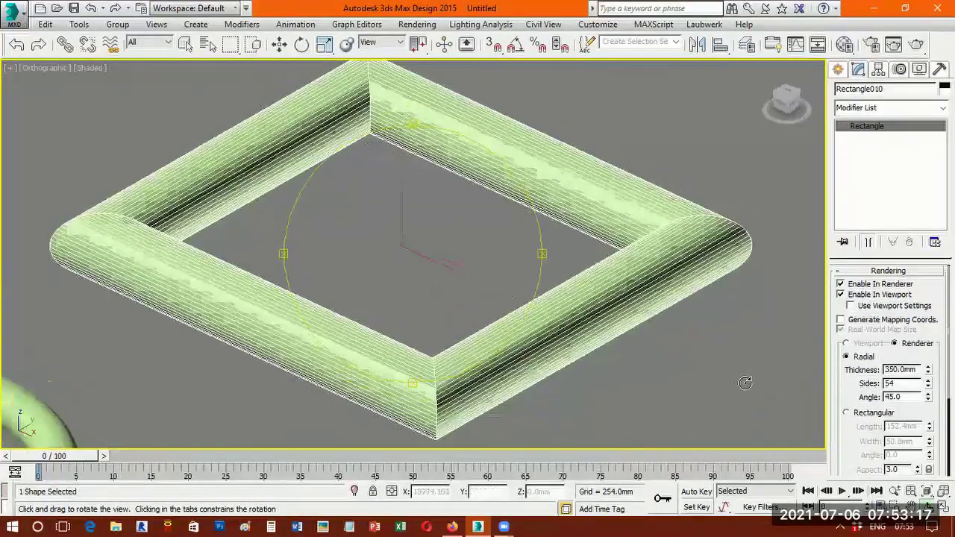
# Collapse the rectangle's Rendering settings, deselect it and view all shapes from the top.
pyautogui.click(862, 271)
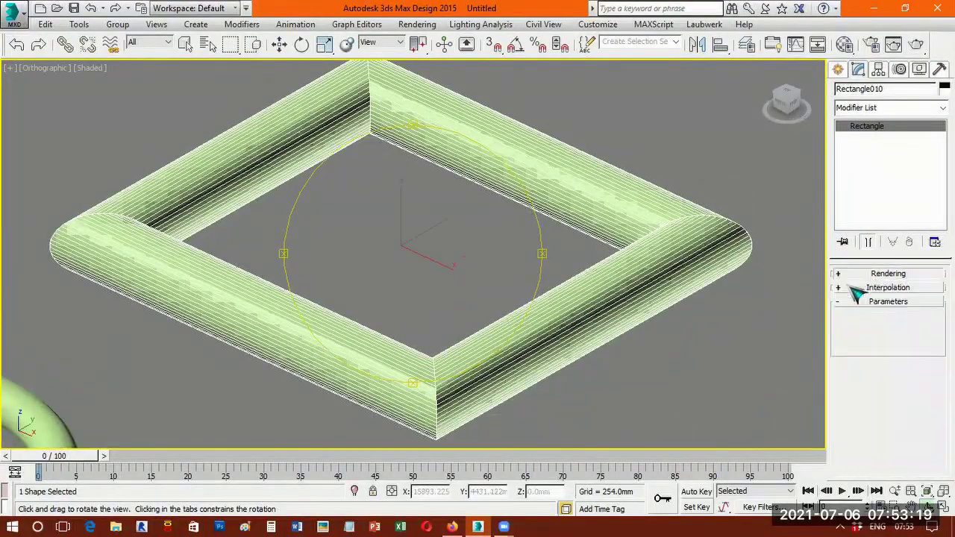
pyautogui.click(838, 69)
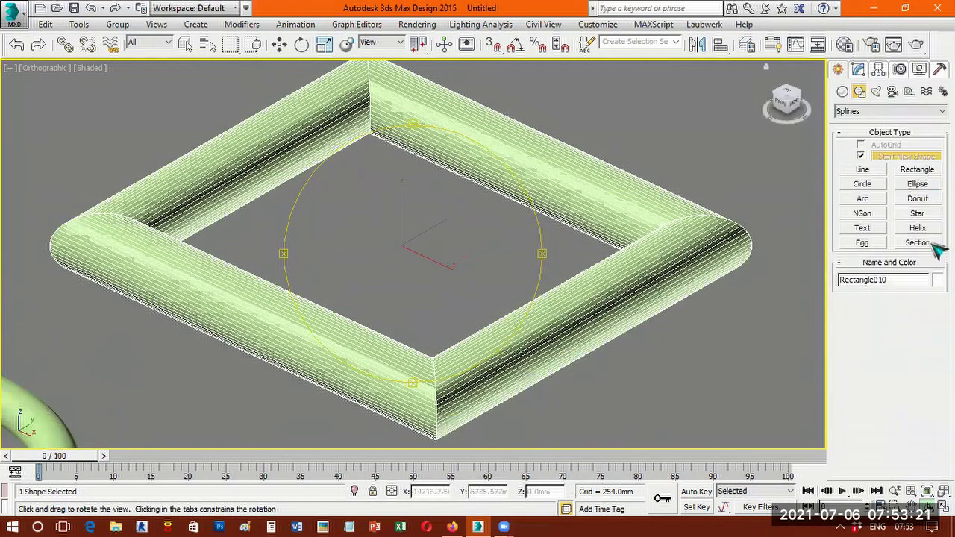
pyautogui.moveTo(455, 259); pyautogui.dragTo(363, 267)
pyautogui.press('w')
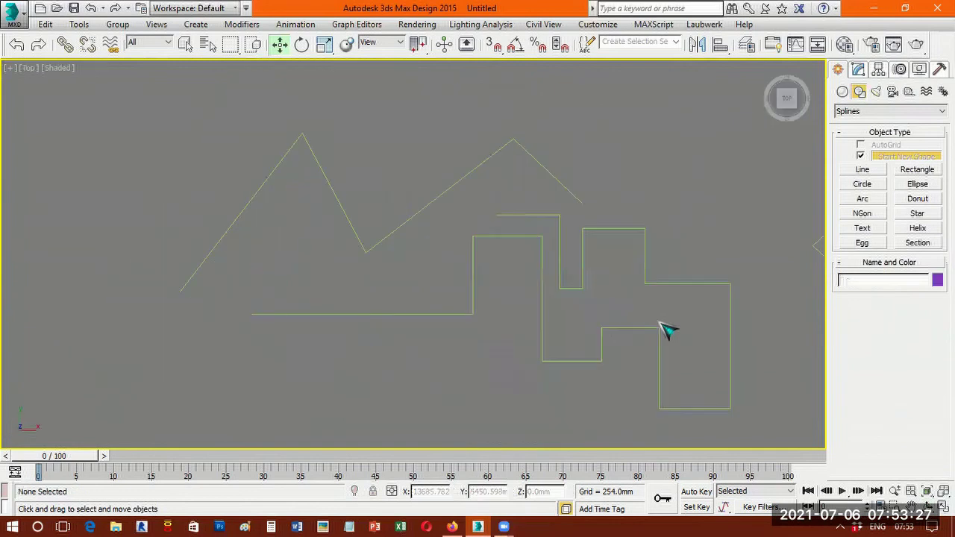
pyautogui.press('z')
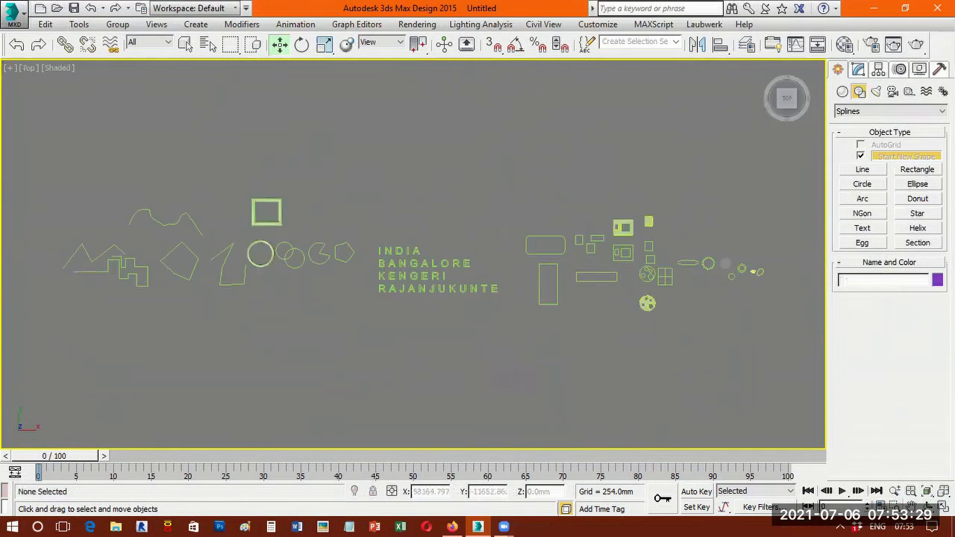
# Review all the drawn splines up close from the line shapes across to the egg shapes, and fit the whole scene in view.
pyautogui.moveTo(93, 265); pyautogui.dragTo(367, 280, button='middle')
pyautogui.scroll(5, 309, 277)
pyautogui.scroll(2, 369, 256)
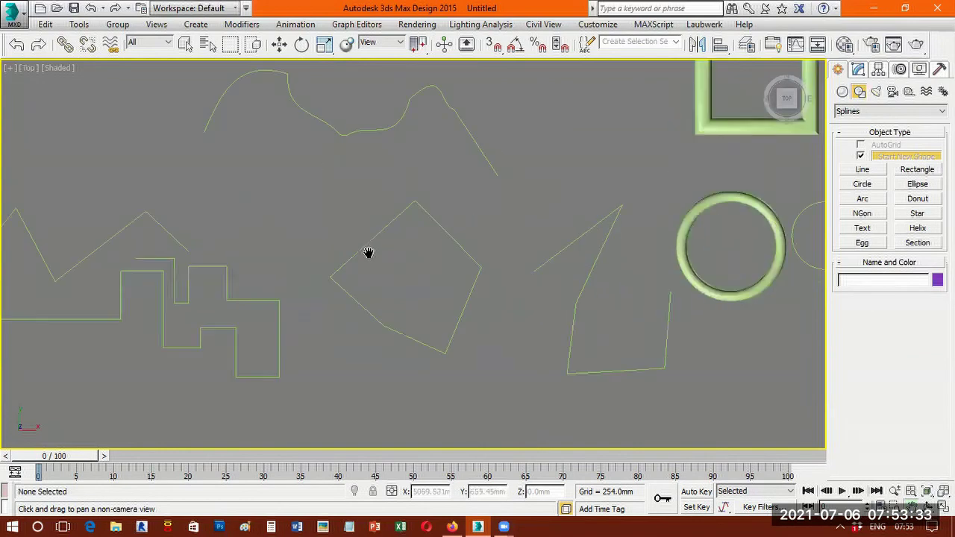
pyautogui.moveTo(403, 252); pyautogui.dragTo(316, 280, button='middle')
pyautogui.moveTo(567, 246); pyautogui.dragTo(287, 281, button='middle')
pyautogui.moveTo(474, 279); pyautogui.dragTo(240, 218, button='middle')
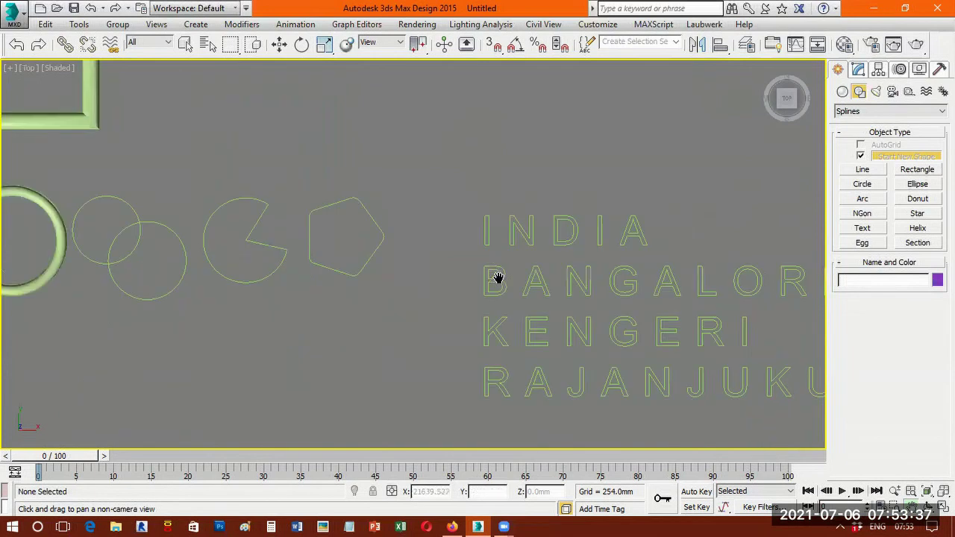
pyautogui.moveTo(713, 311); pyautogui.dragTo(393, 262, button='middle')
pyautogui.moveTo(649, 261); pyautogui.dragTo(322, 260, button='middle')
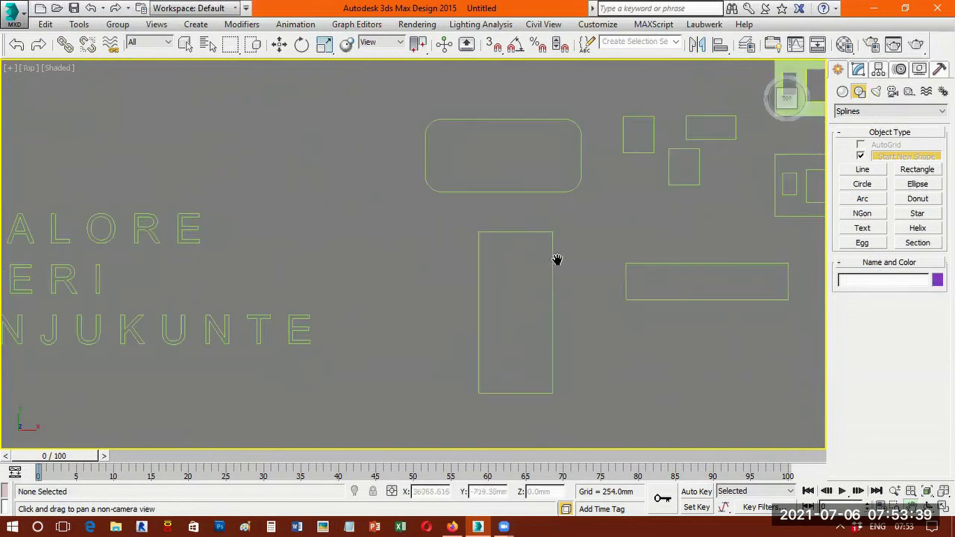
pyautogui.moveTo(553, 263); pyautogui.dragTo(346, 268, button='middle')
pyautogui.moveTo(510, 290); pyautogui.dragTo(372, 347, button='middle')
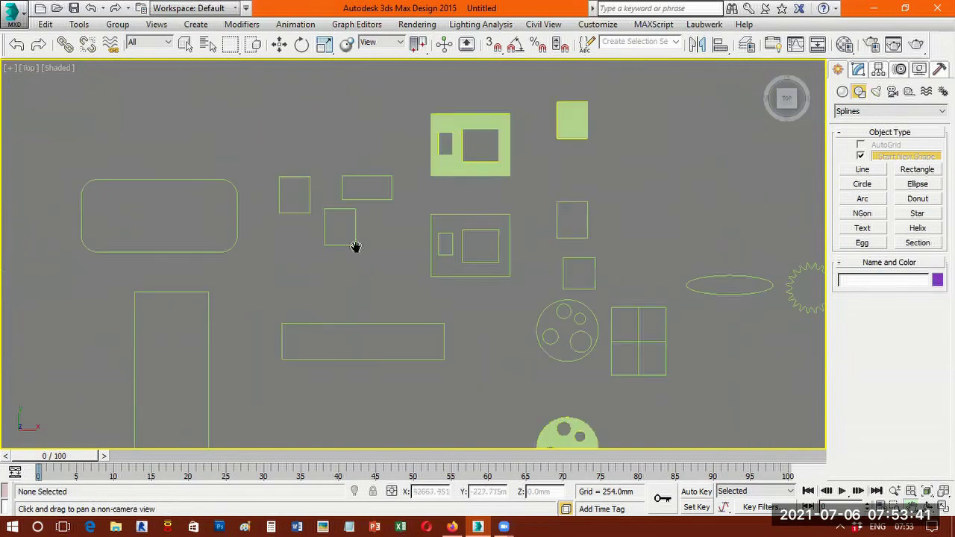
pyautogui.moveTo(602, 286); pyautogui.dragTo(443, 273, button='middle')
pyautogui.moveTo(533, 236); pyautogui.dragTo(499, 244, button='middle')
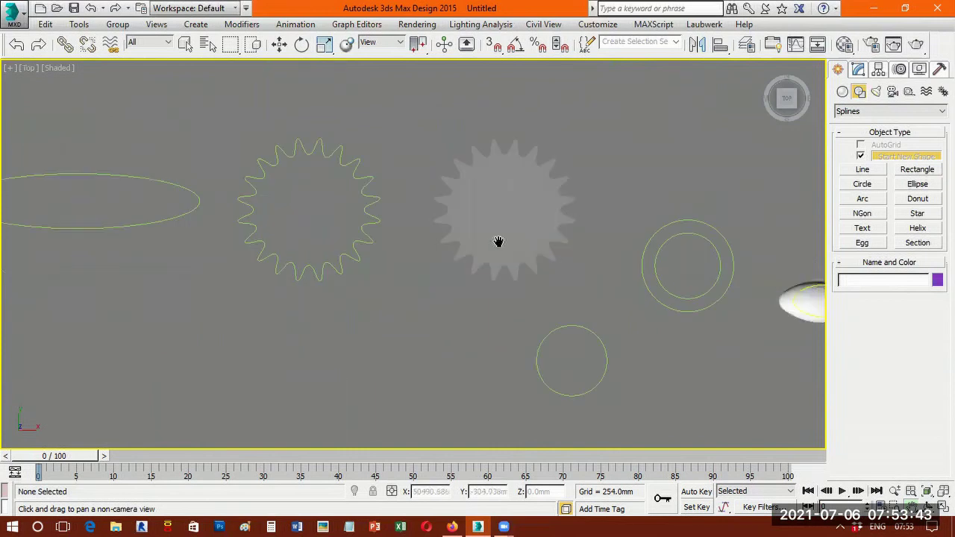
pyautogui.moveTo(594, 263); pyautogui.dragTo(389, 219, button='middle')
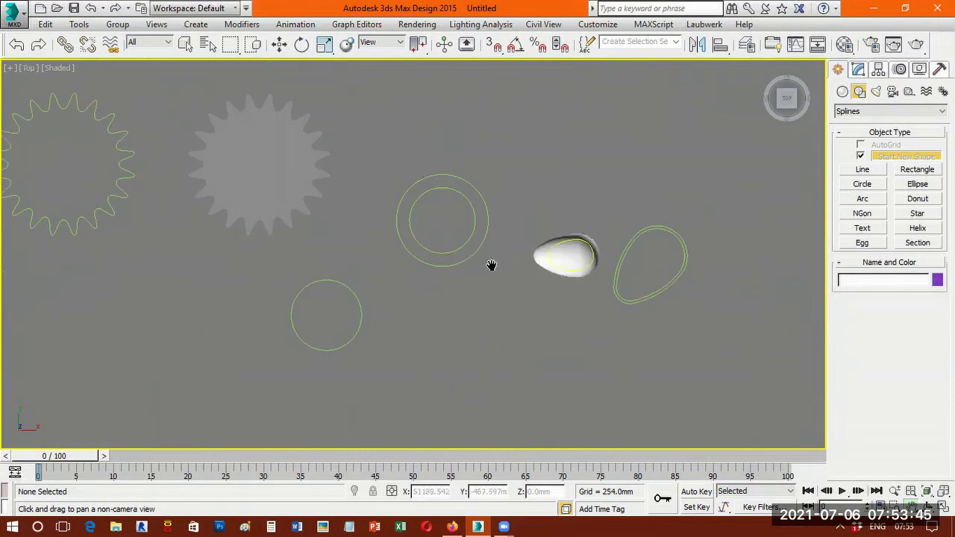
pyautogui.moveTo(494, 278); pyautogui.dragTo(463, 278, button='middle')
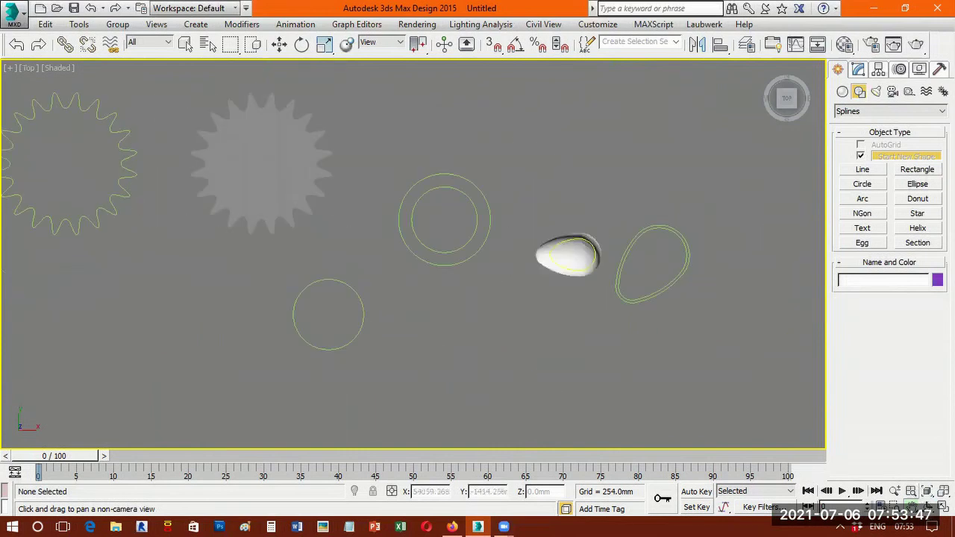
pyautogui.press('z')
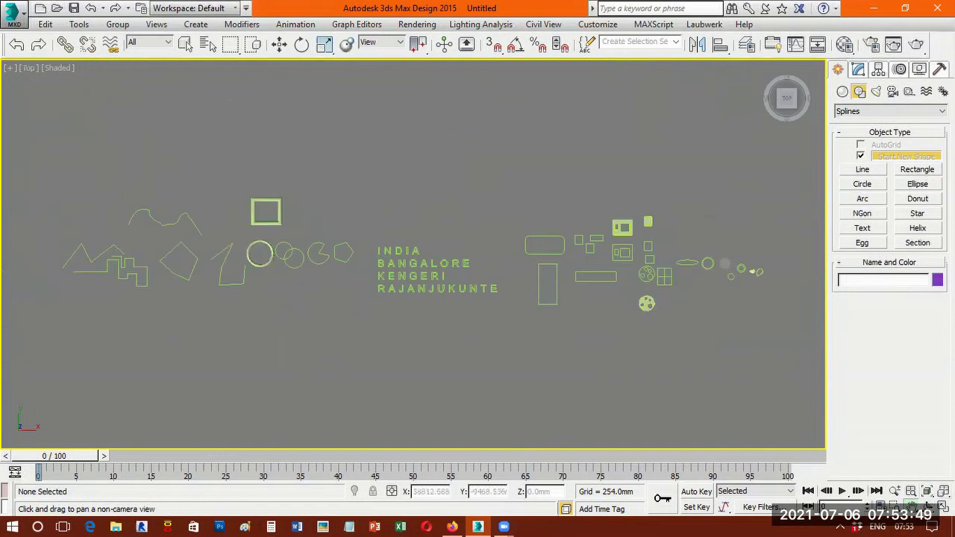